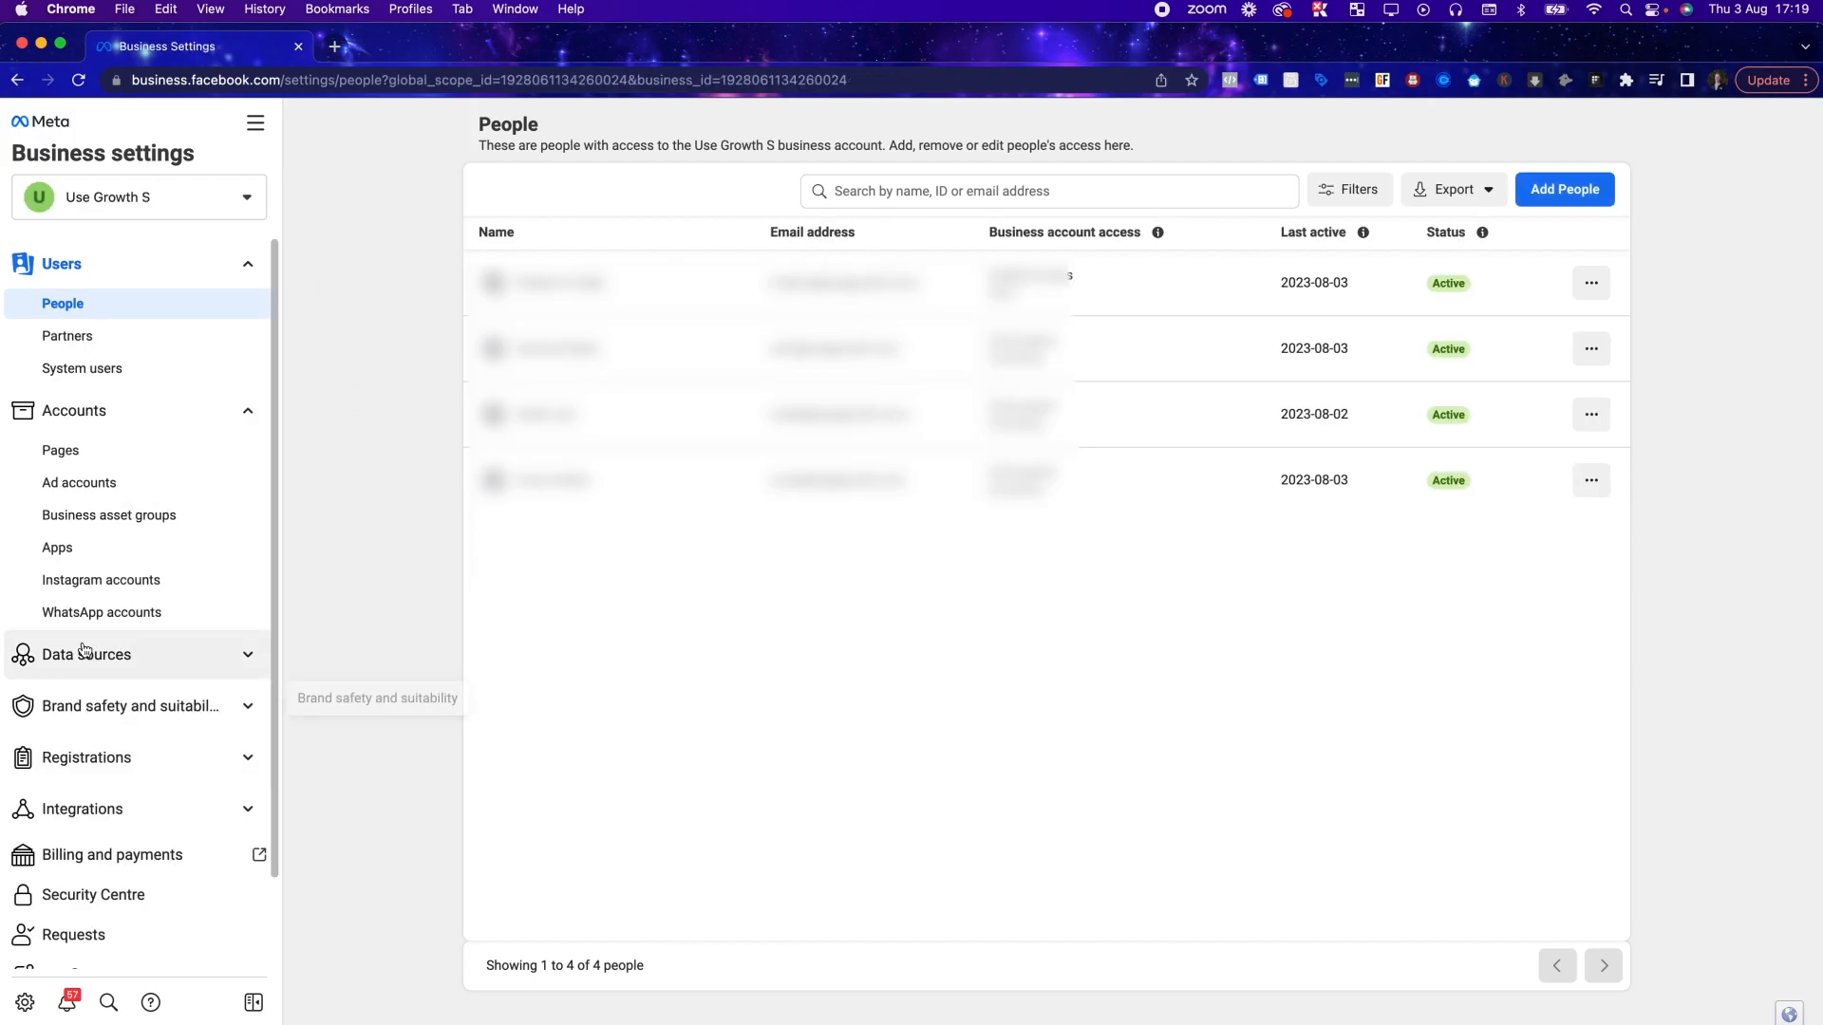
Open the Pixels section of the business data sources and start adding a new pixel
{"action": "left_click", "coordinate": [228, 672]}
{"action": "left_click", "coordinate": [66, 727]}
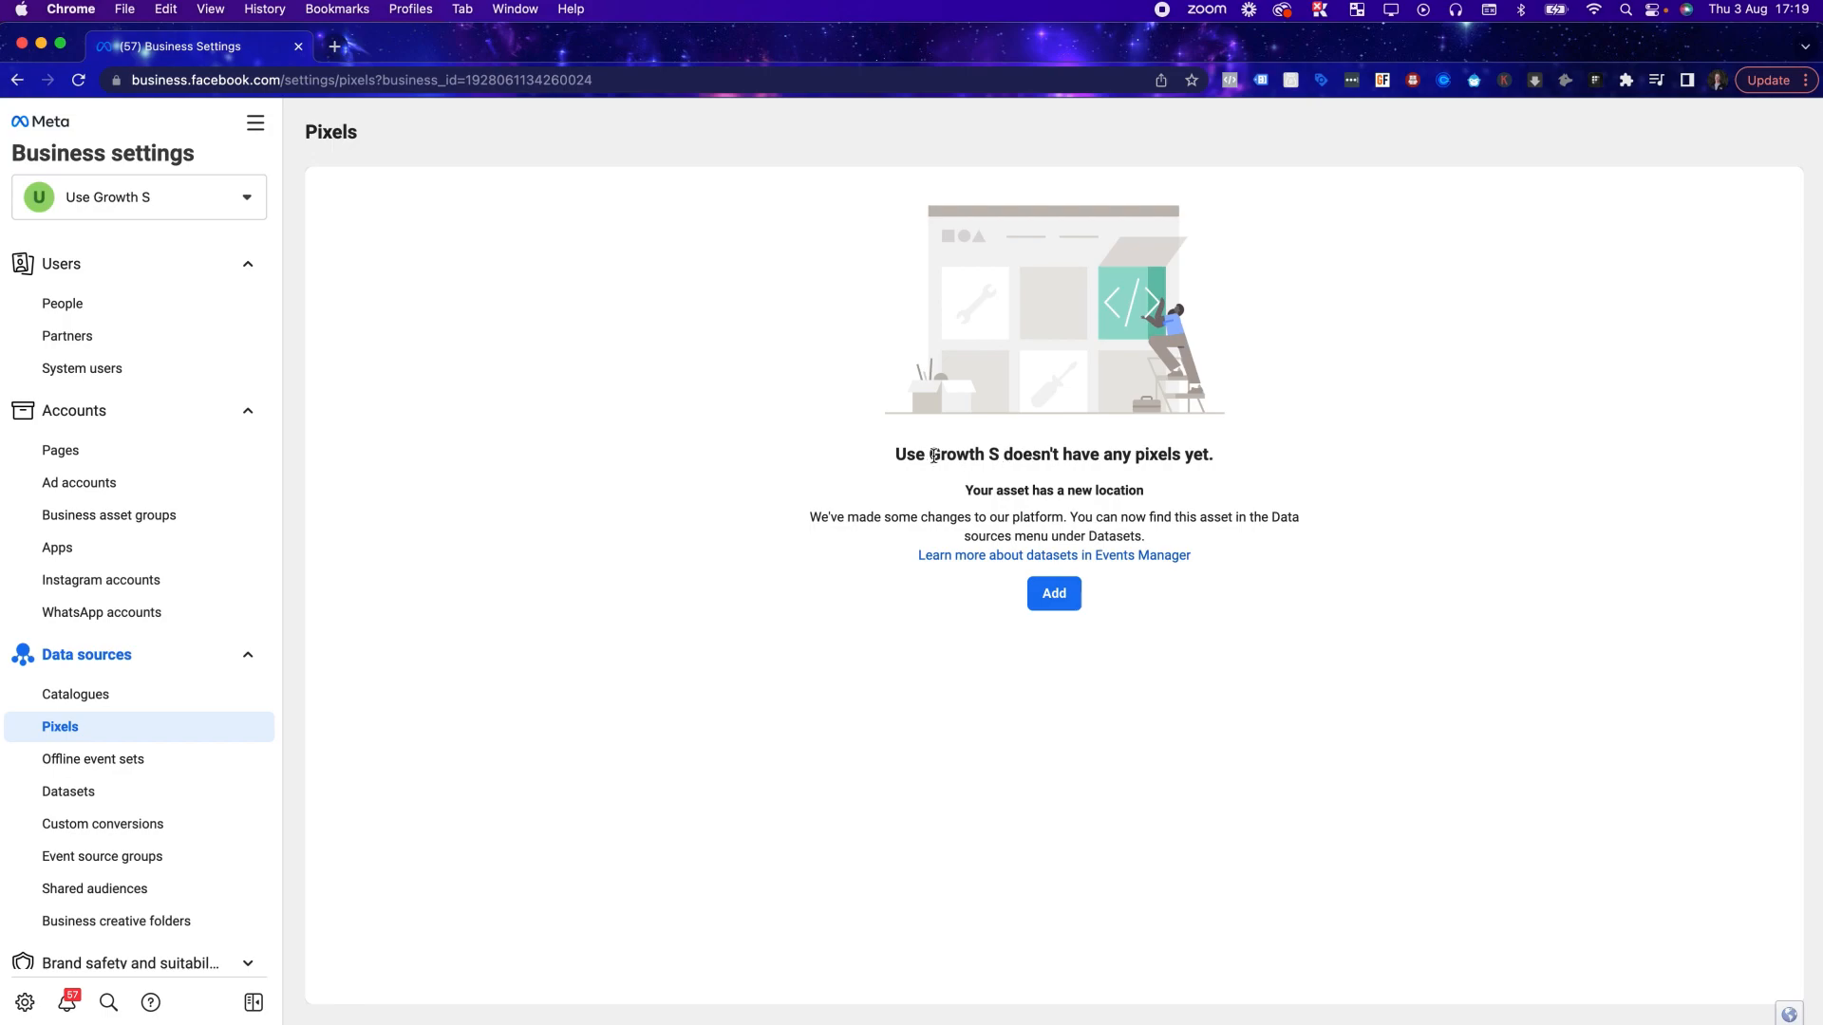
{"action": "mouse_move", "coordinate": [913, 454]}
{"action": "left_mouse_down"}
{"action": "mouse_move", "coordinate": [1194, 454]}
{"action": "mouse_move", "coordinate": [888, 462]}
{"action": "left_mouse_up"}
{"action": "left_click", "coordinate": [734, 408]}
{"action": "left_click", "coordinate": [1052, 598]}
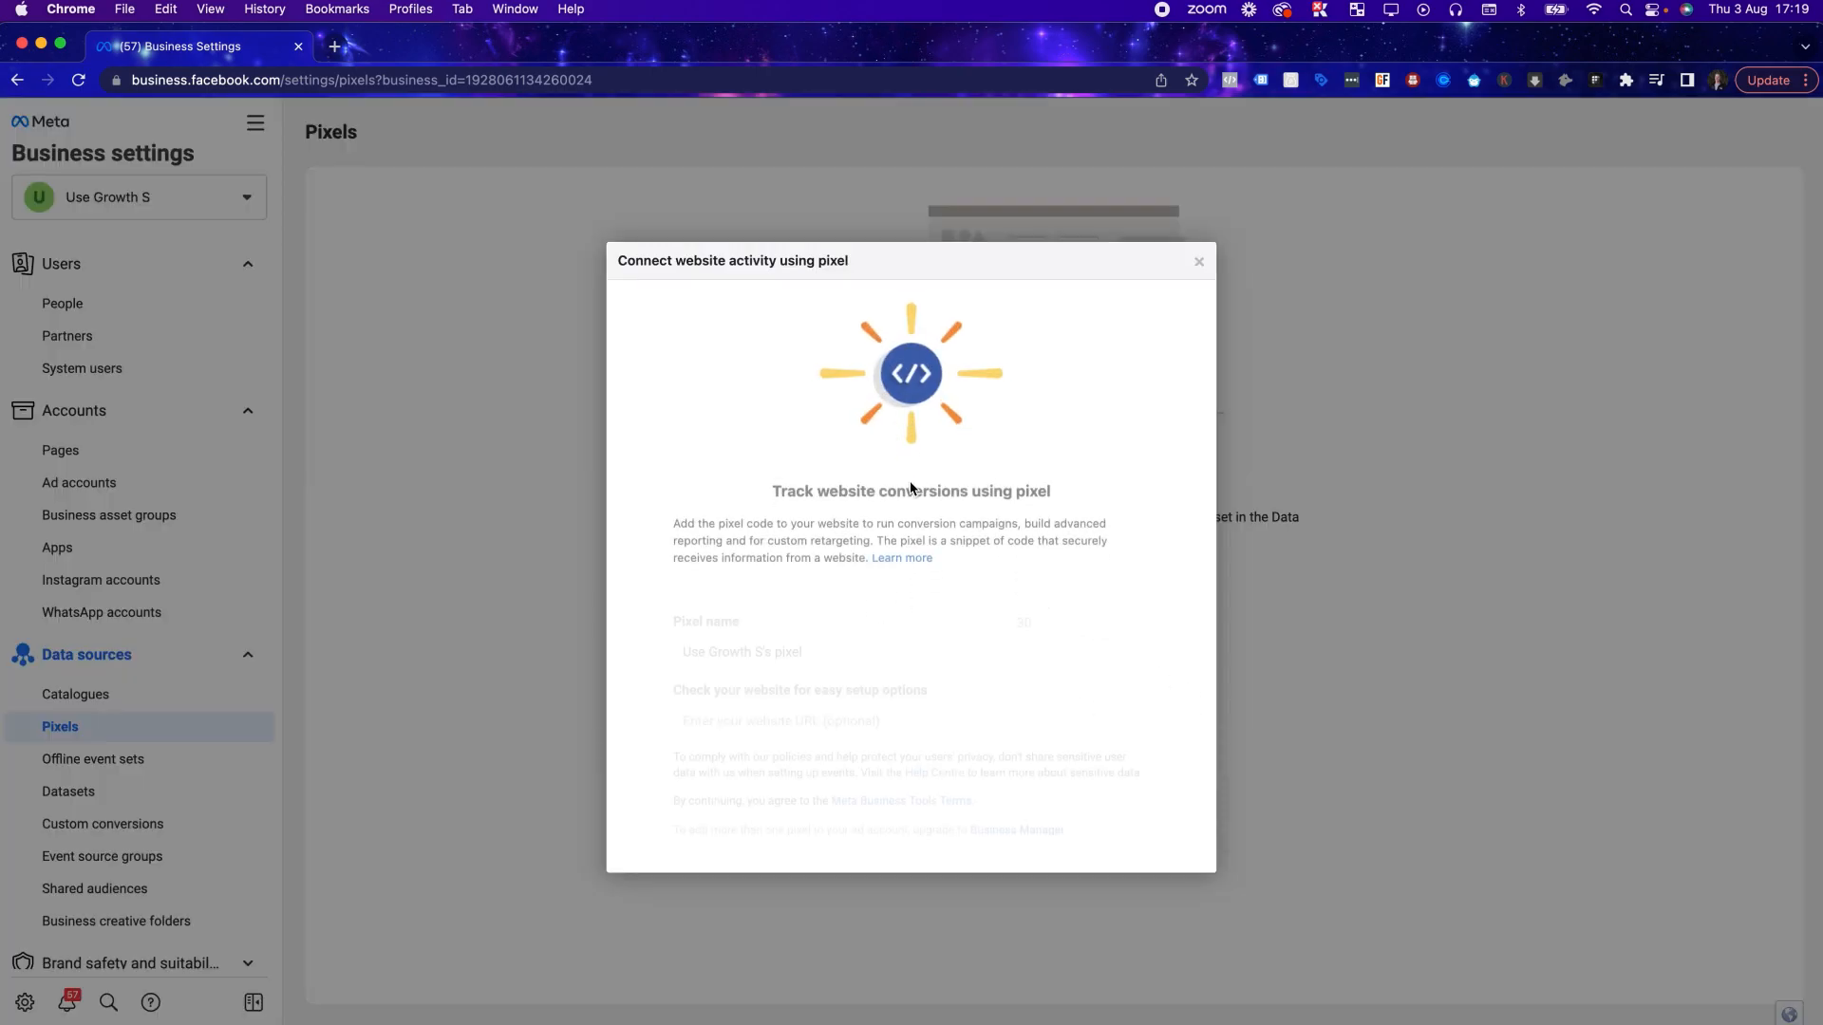
Name the pixel with the owner's first name in possessive form followed by "Website pixel", leave the website URL empty, and create it
{"action": "double_click", "coordinate": [713, 618]}
{"action": "left_click_drag", "start_coordinate": [762, 617], "coordinate": [680, 617]}
{"action": "type", "text": "Sams"}
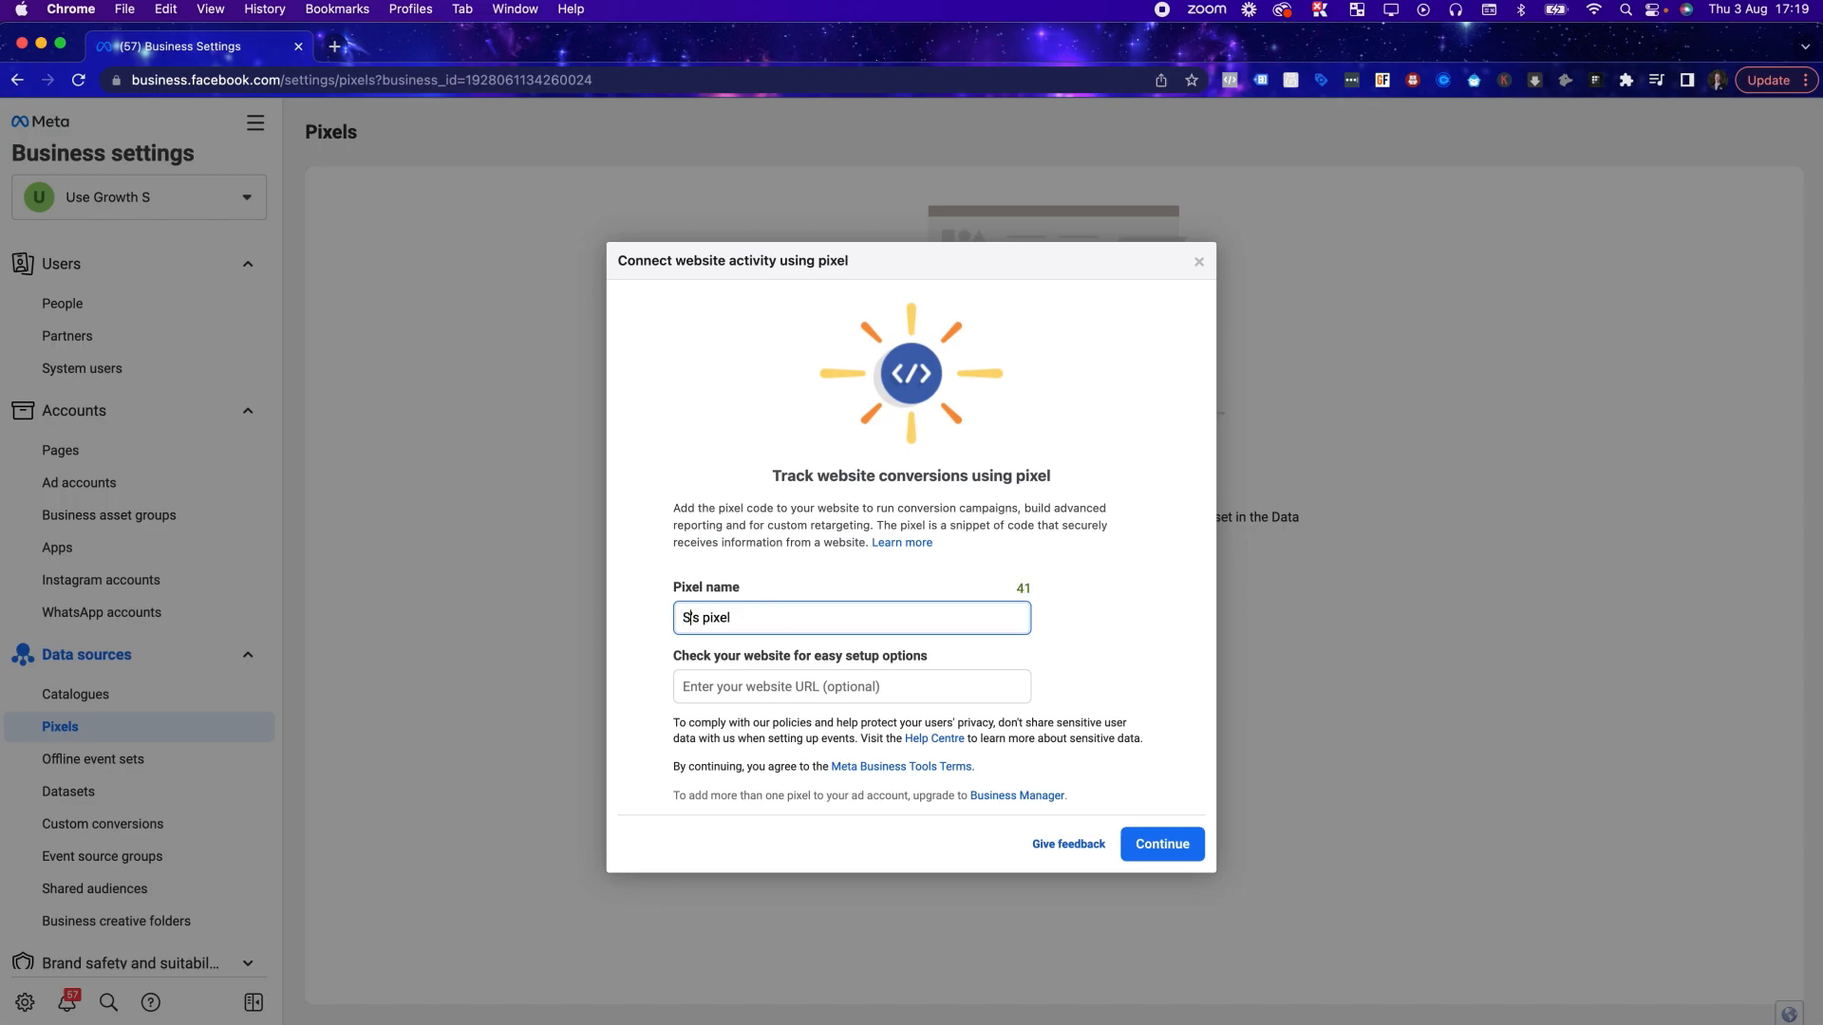
{"action": "key", "text": "BackSpace"}
{"action": "key", "text": "BackSpace"}
{"action": "type", "text": "'"}
{"action": "key", "text": "BackSpace"}
{"action": "key", "text": "Right"}
{"action": "type", "text": "Website"}
{"action": "double_click", "coordinate": [796, 615]}
{"action": "left_click", "coordinate": [796, 615]}
{"action": "left_click", "coordinate": [1102, 615]}
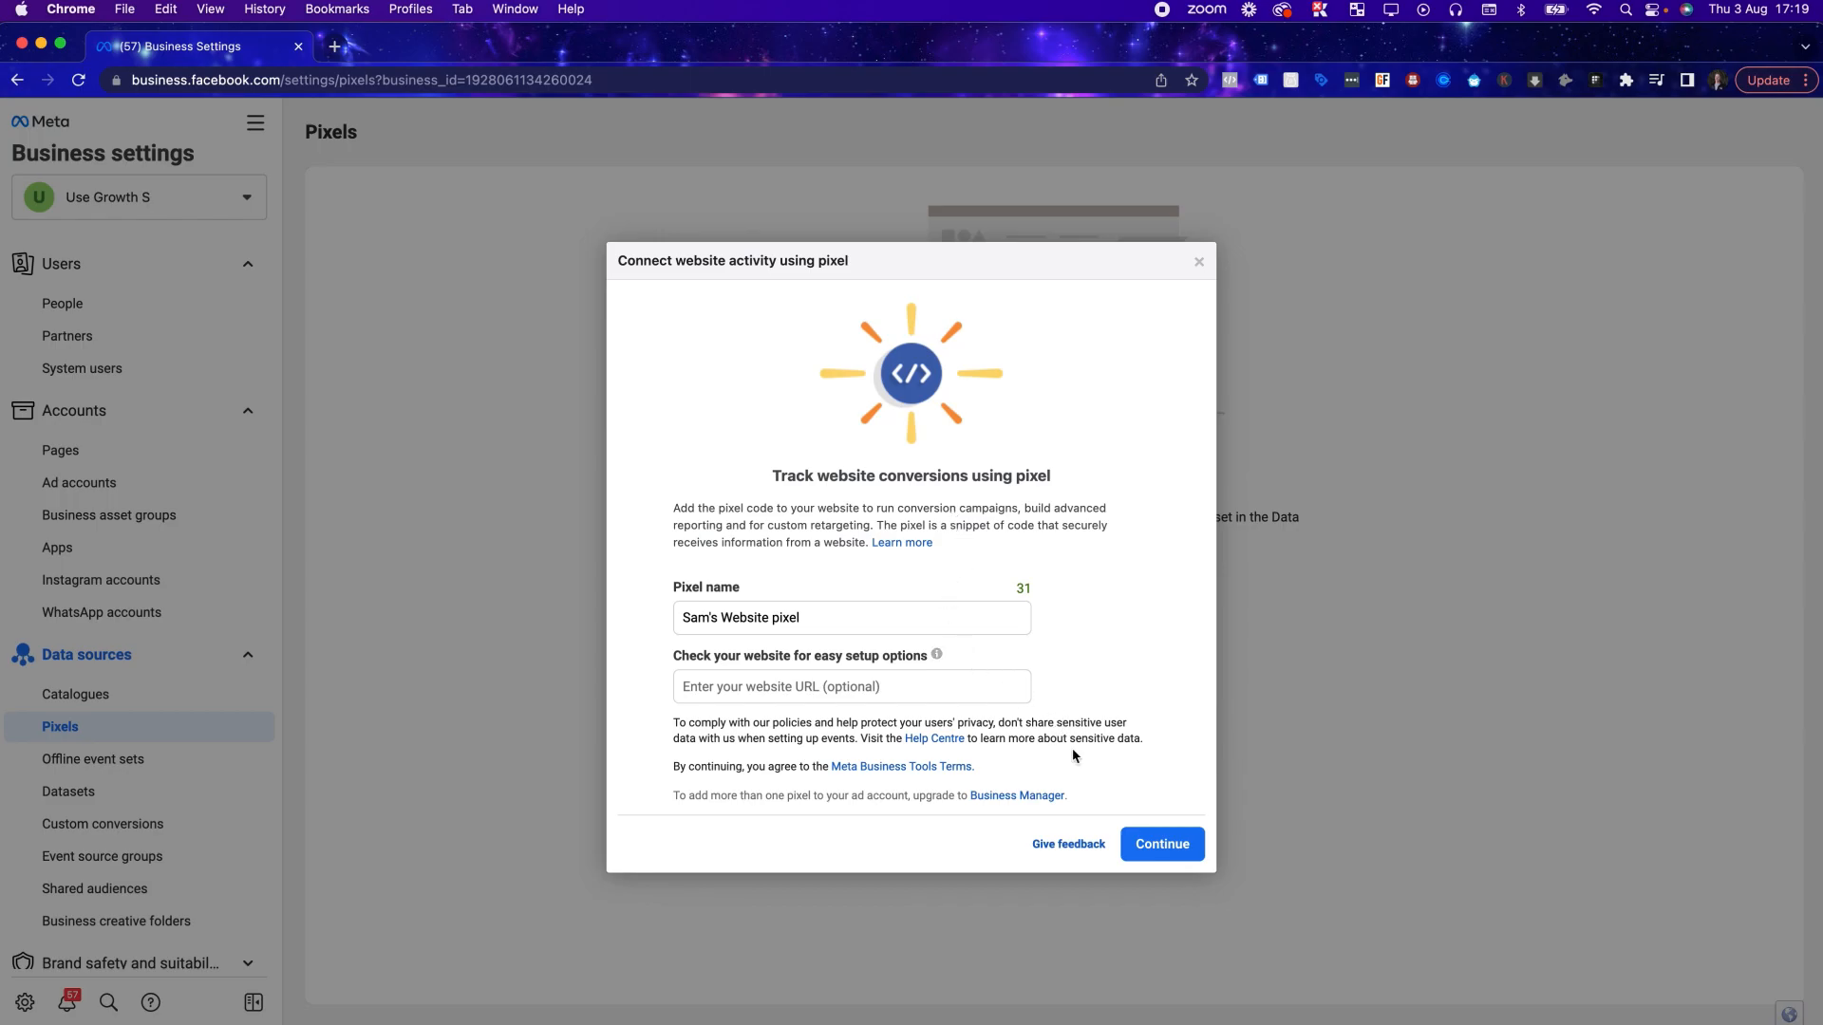
{"action": "left_click", "coordinate": [1146, 848]}
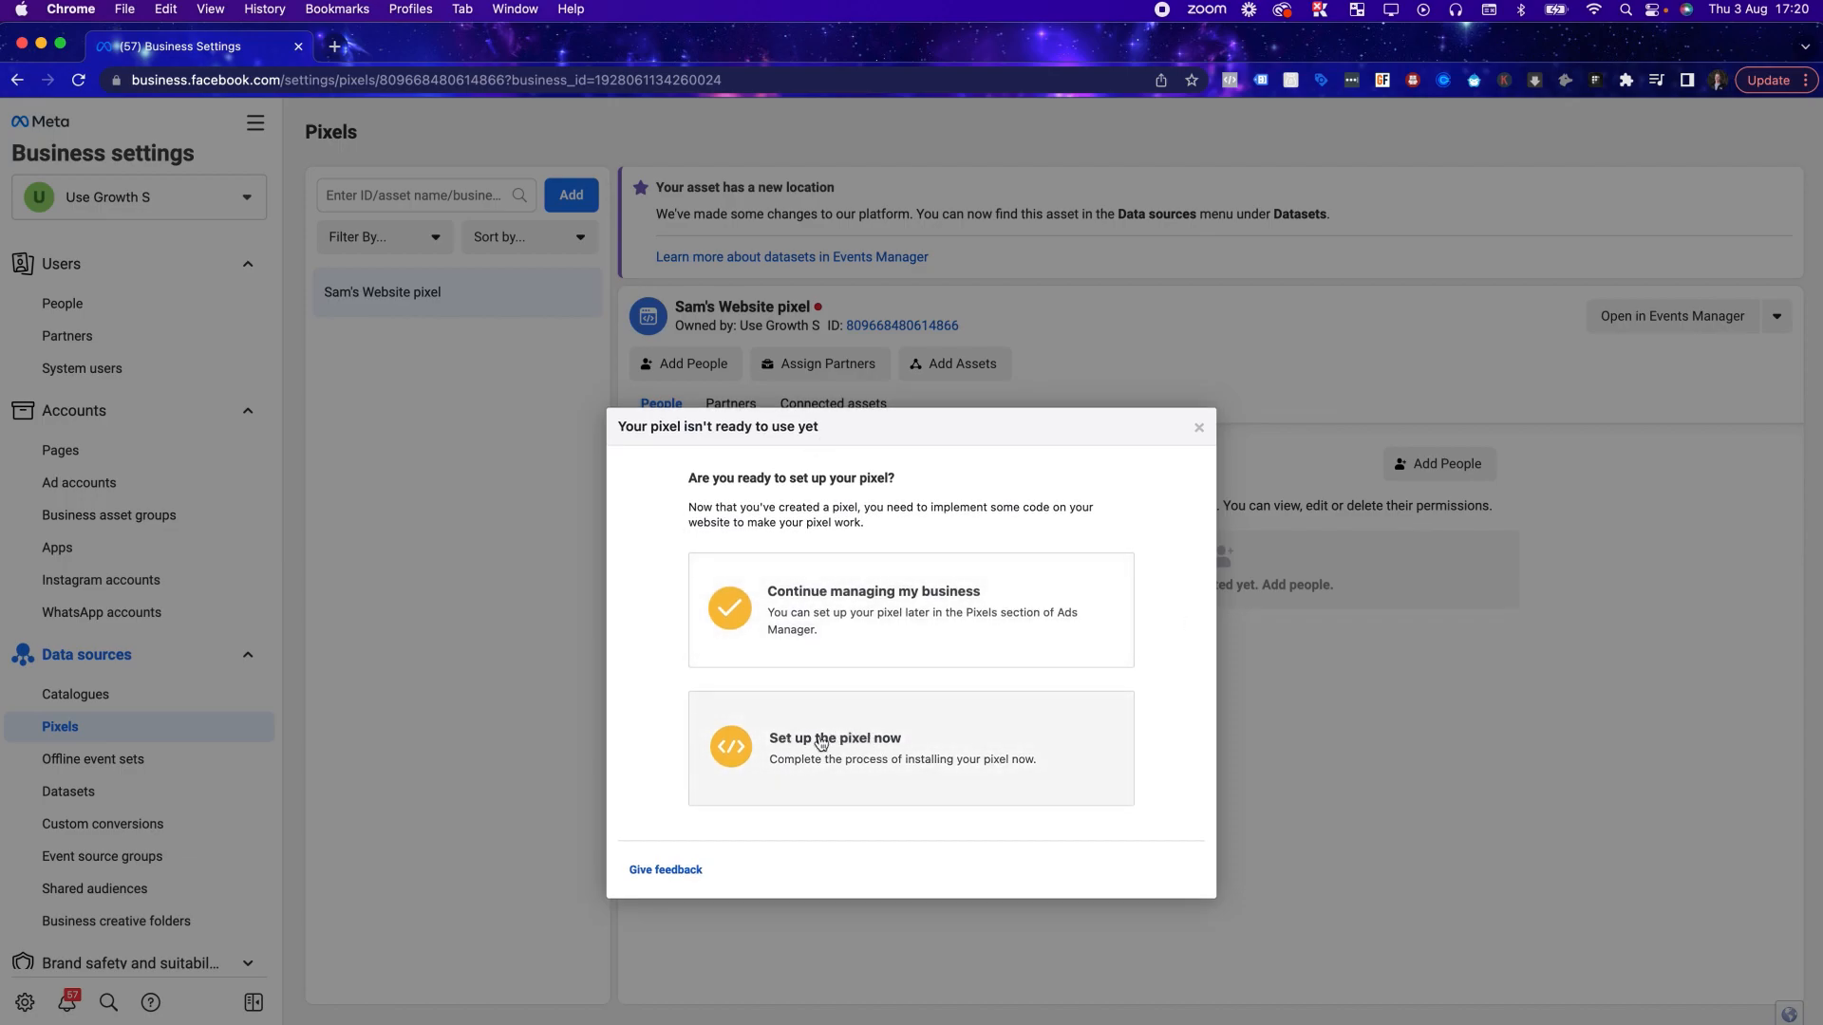
Set up the pixel now by manually adding code to the website, and copy the Meta Pixel base code to the clipboard
{"action": "left_click", "coordinate": [865, 743]}
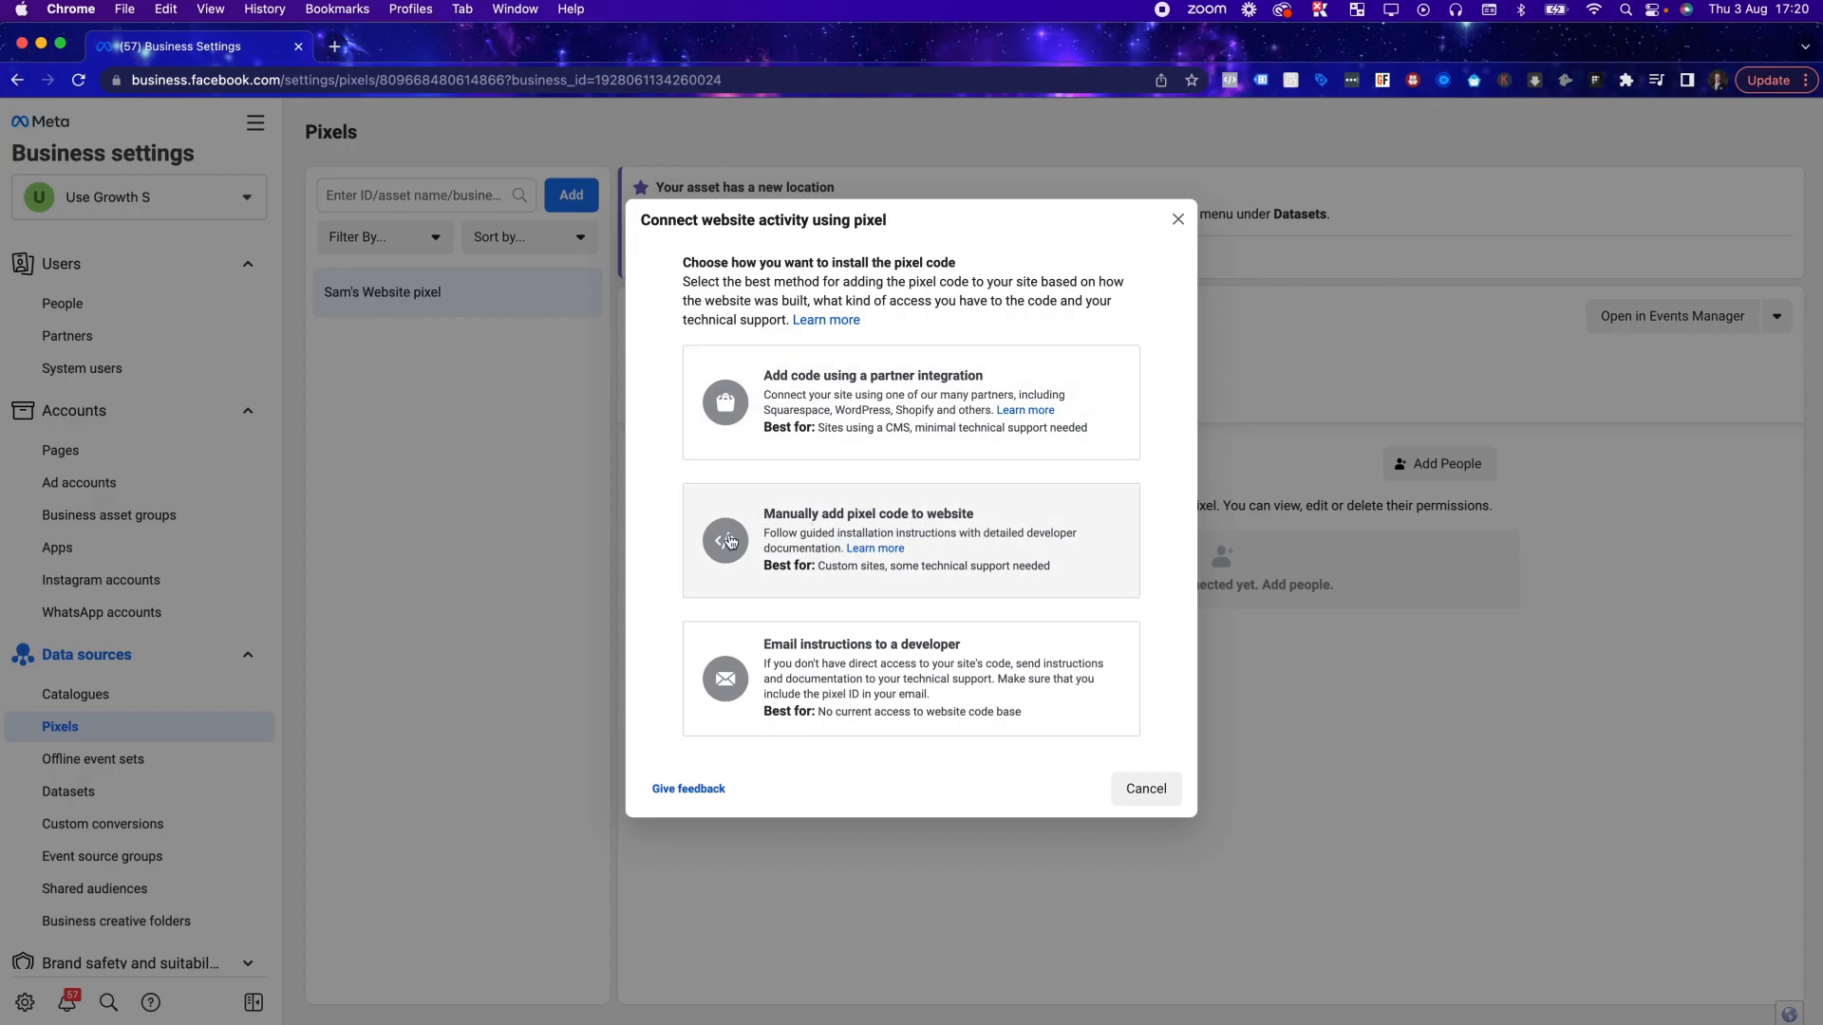
{"action": "left_click", "coordinate": [819, 521]}
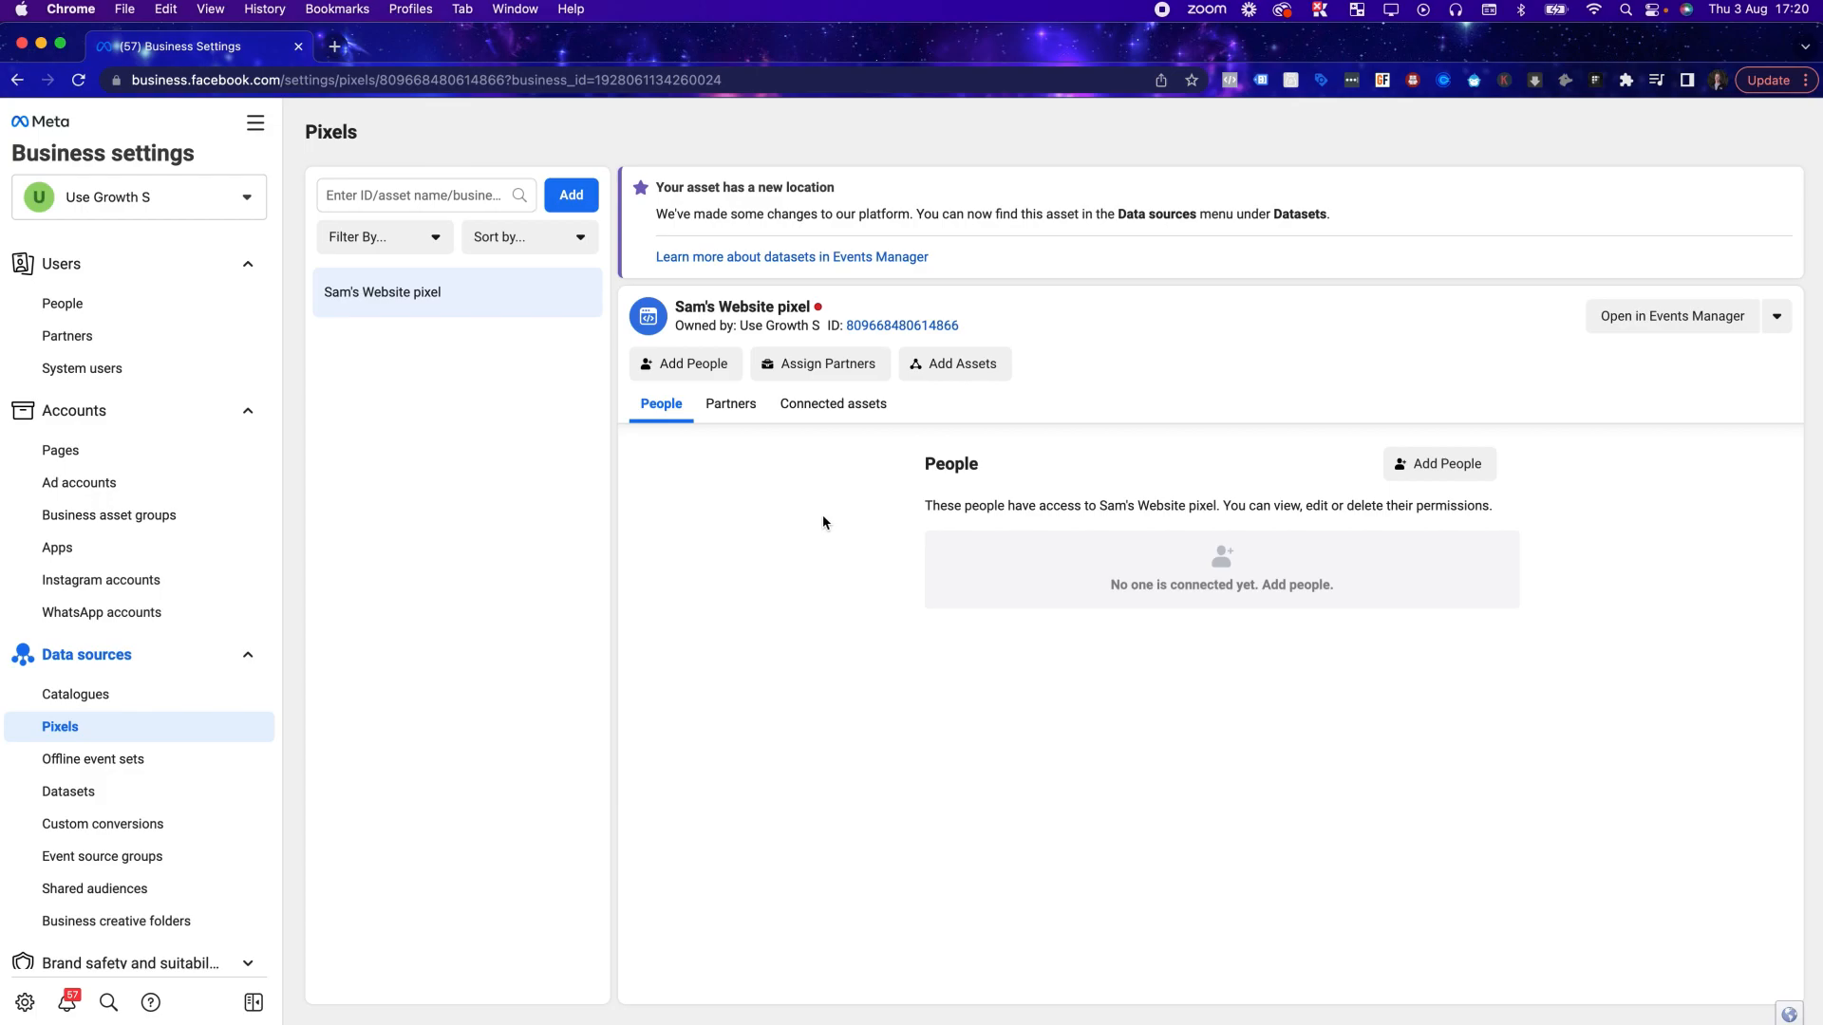
{"action": "scroll", "coordinate": [854, 494], "scroll_direction": "down", "scroll_amount": 3}
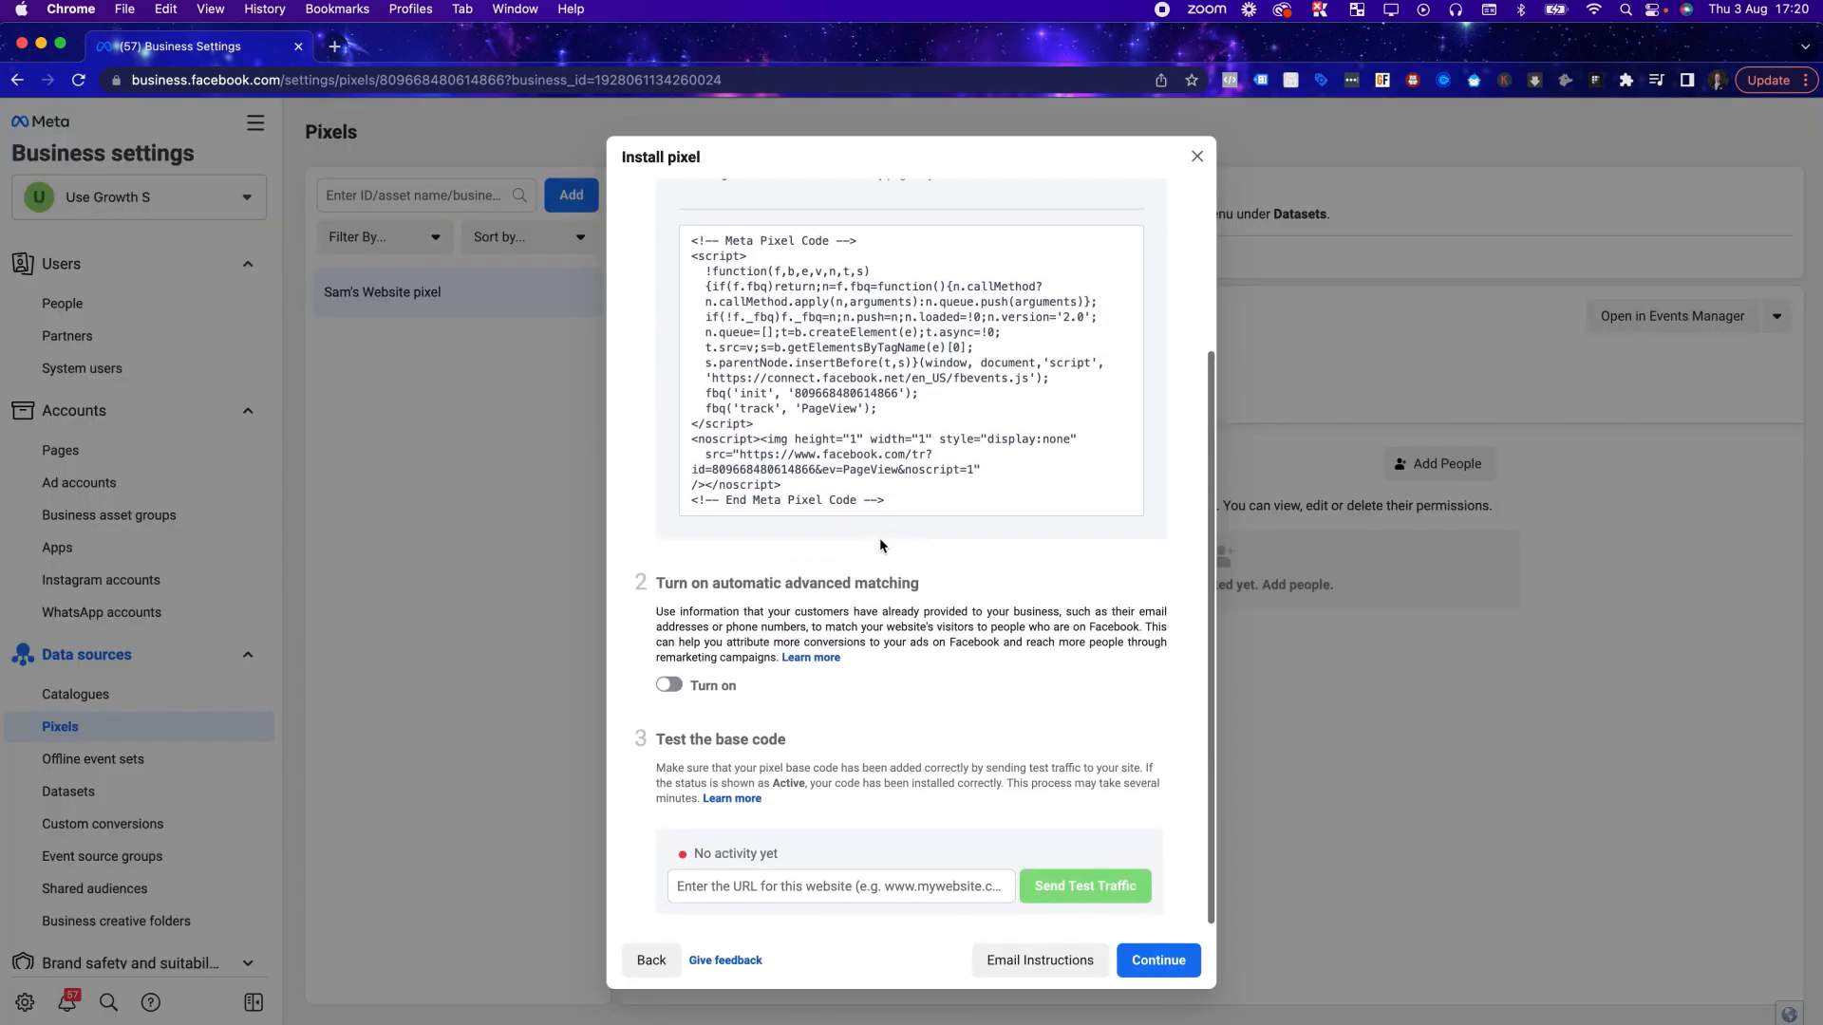
{"action": "scroll", "coordinate": [881, 513], "scroll_direction": "up", "scroll_amount": 2}
{"action": "scroll", "coordinate": [881, 513], "scroll_direction": "up", "scroll_amount": 2}
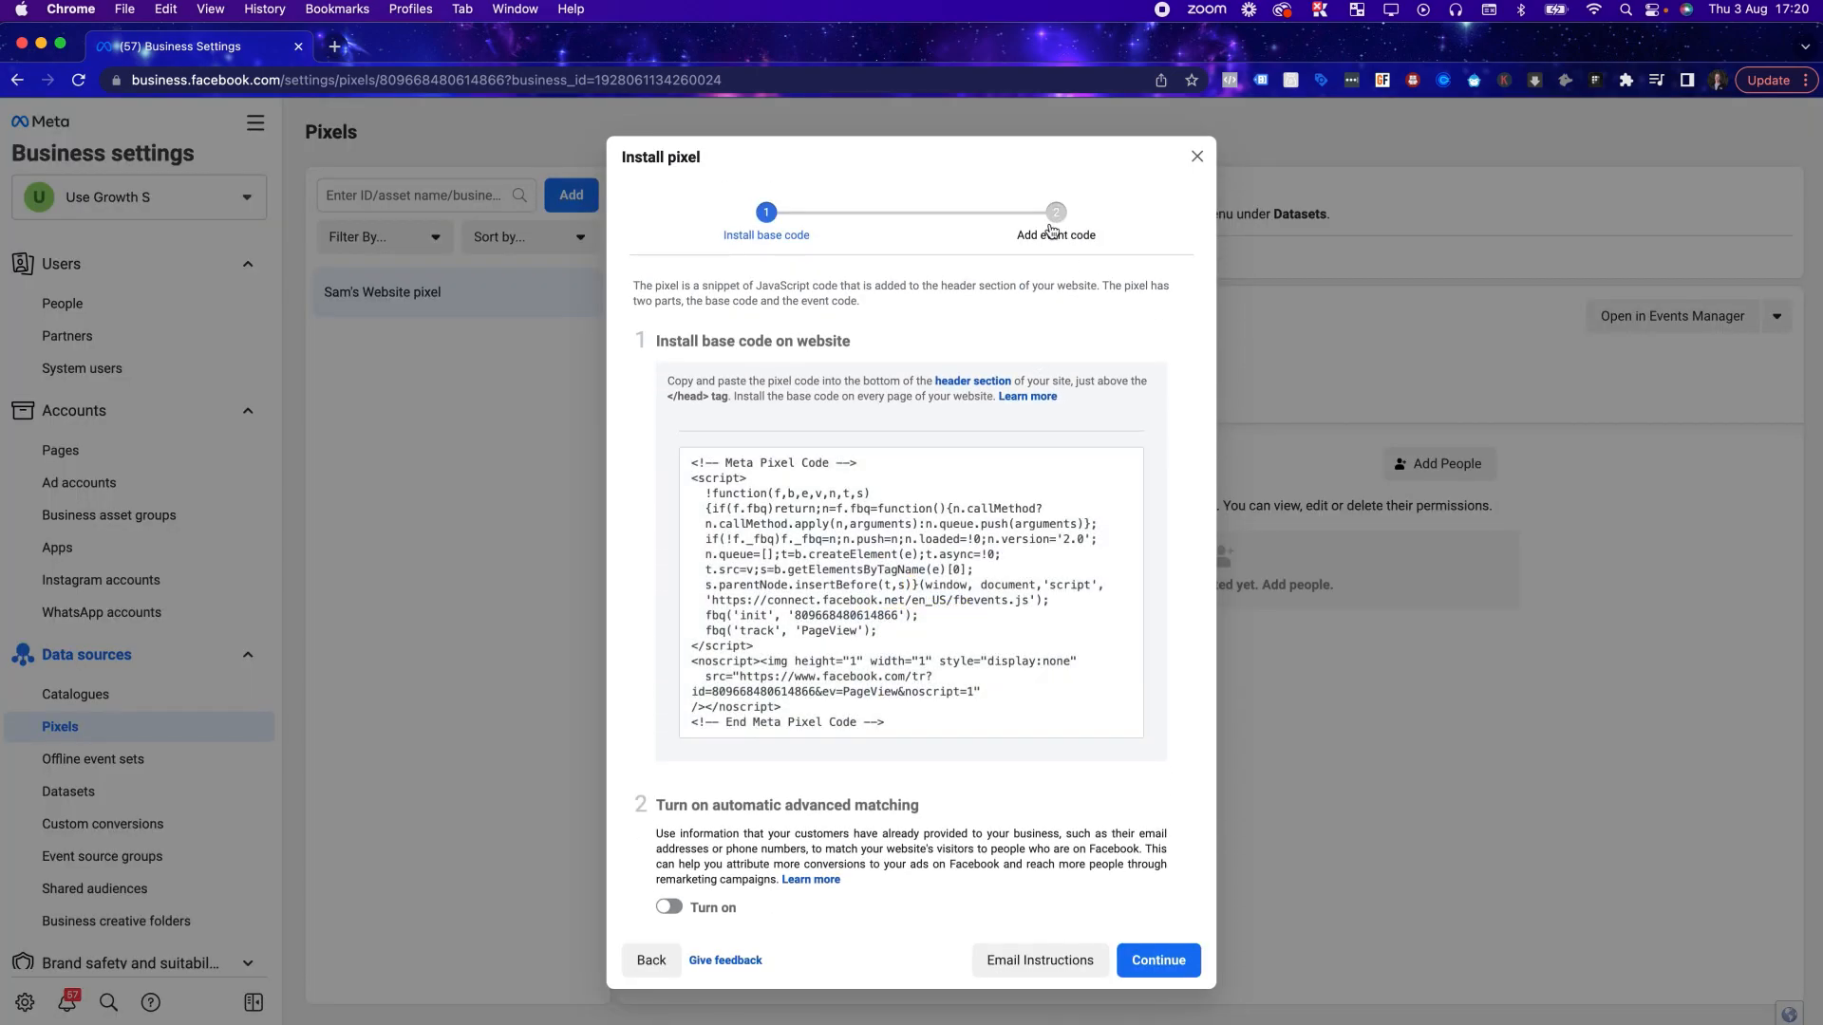
{"action": "scroll", "coordinate": [1092, 432], "scroll_direction": "down", "scroll_amount": 1}
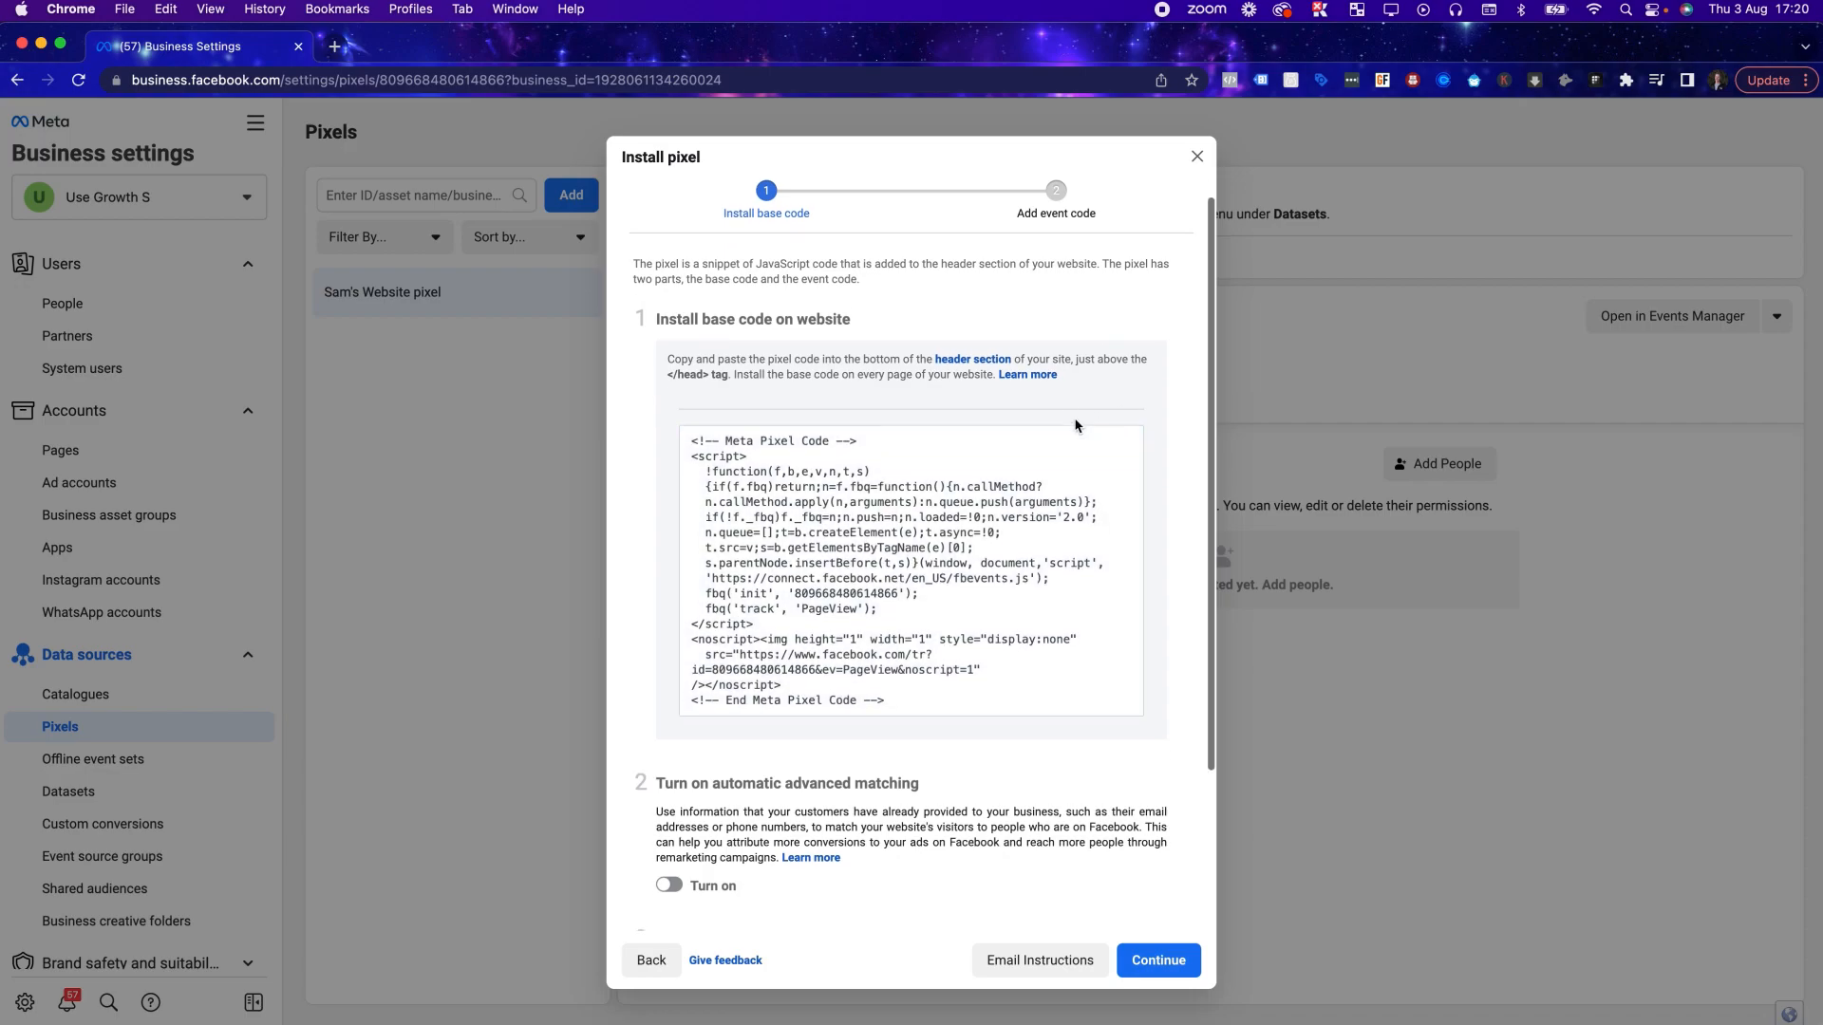
{"action": "scroll", "coordinate": [1076, 424], "scroll_direction": "up", "scroll_amount": 1}
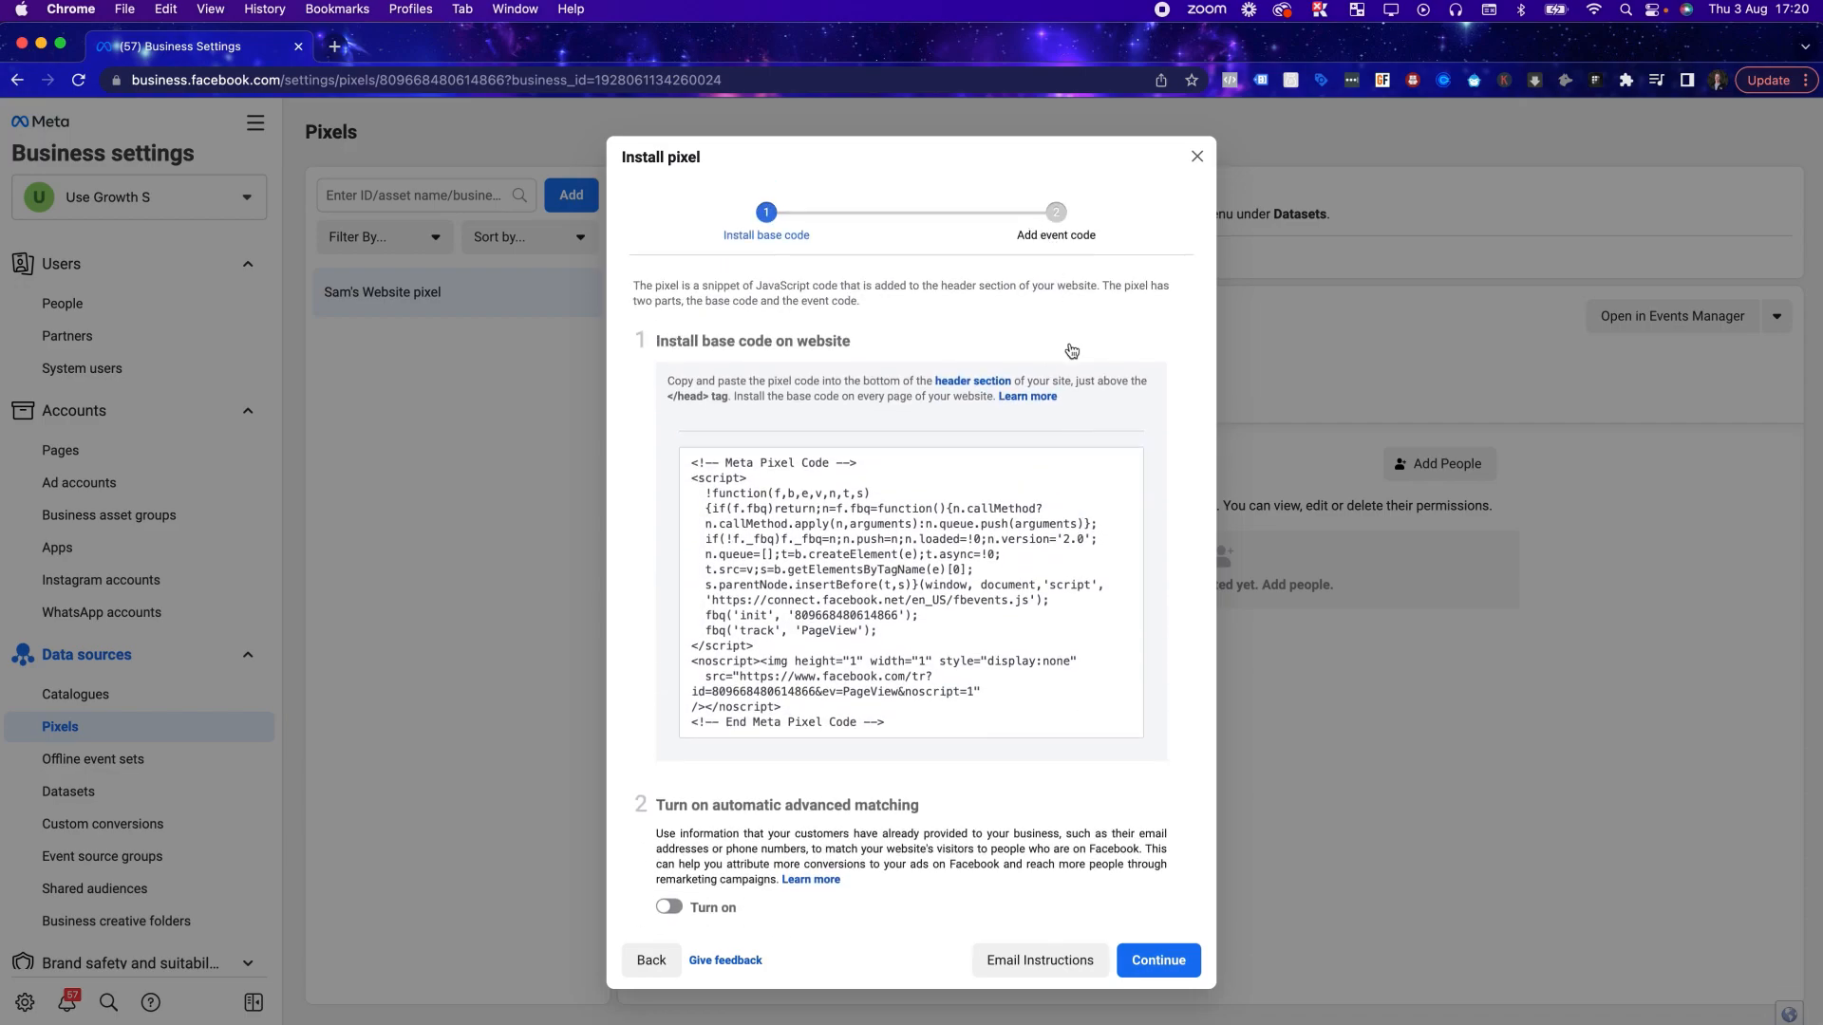
{"action": "scroll", "coordinate": [1072, 351], "scroll_direction": "down", "scroll_amount": 5}
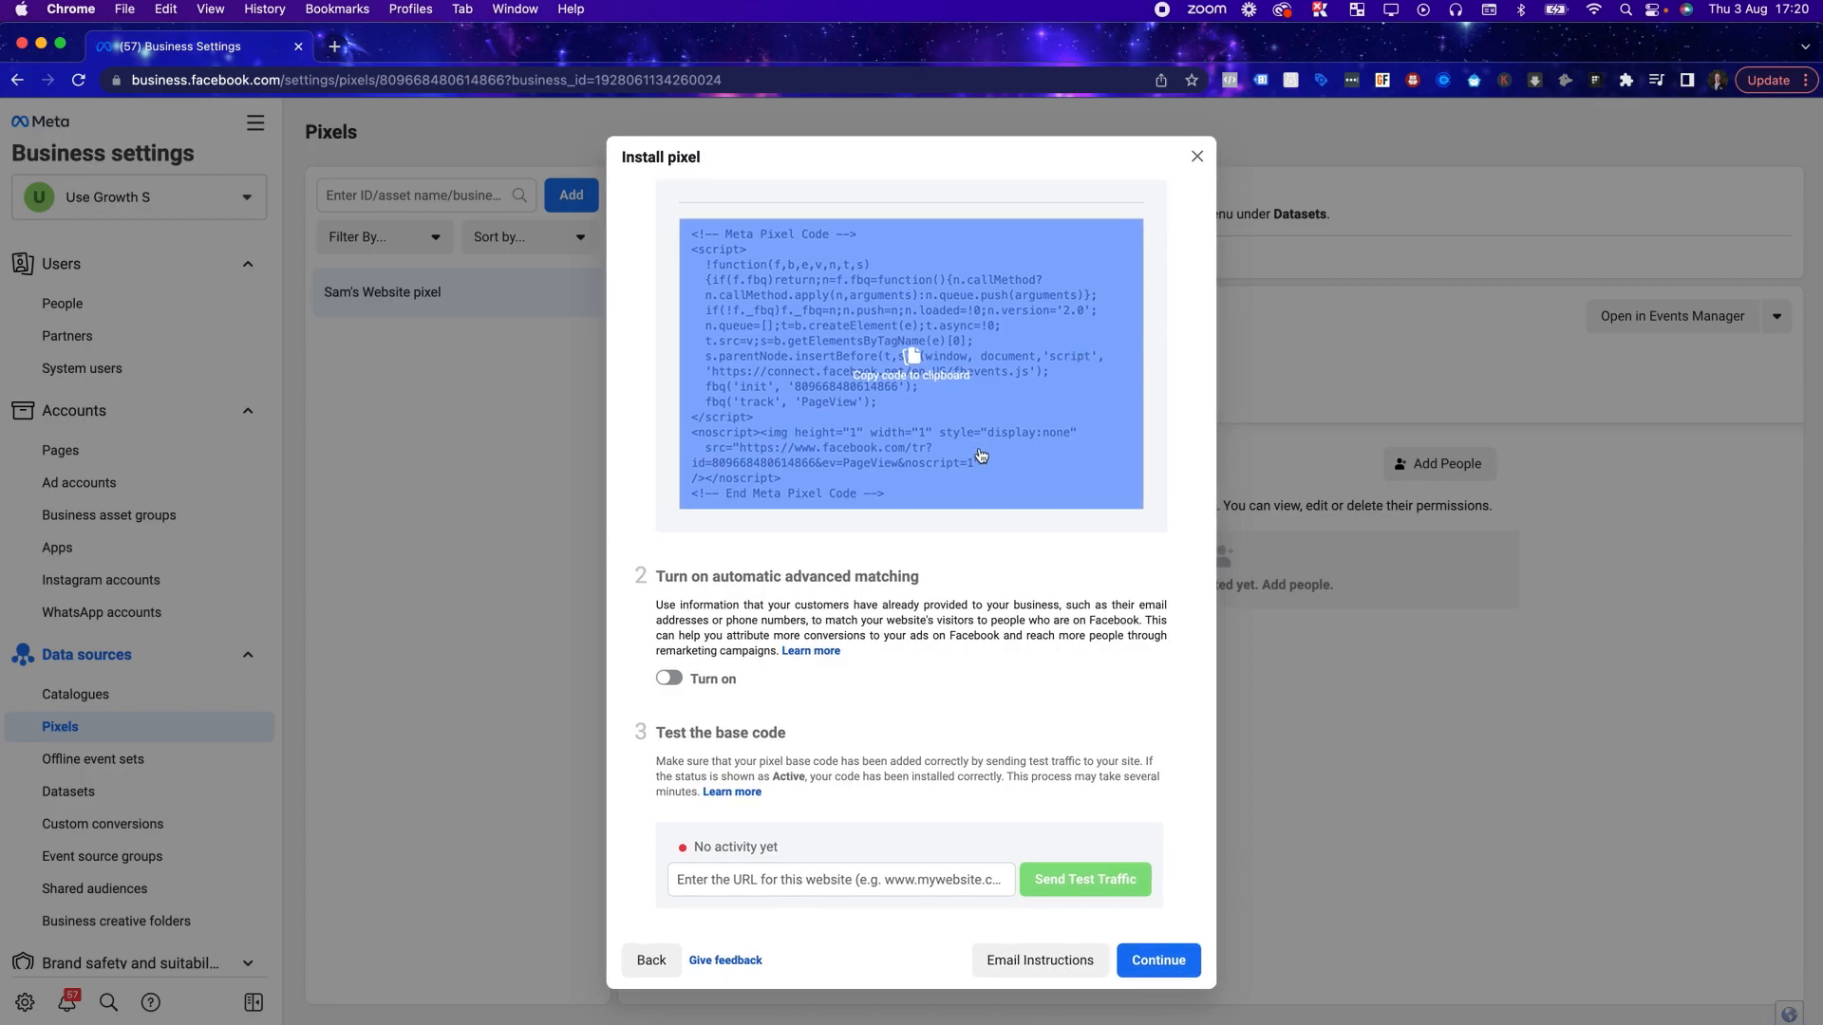
{"action": "scroll", "coordinate": [983, 452], "scroll_direction": "up", "scroll_amount": 5}
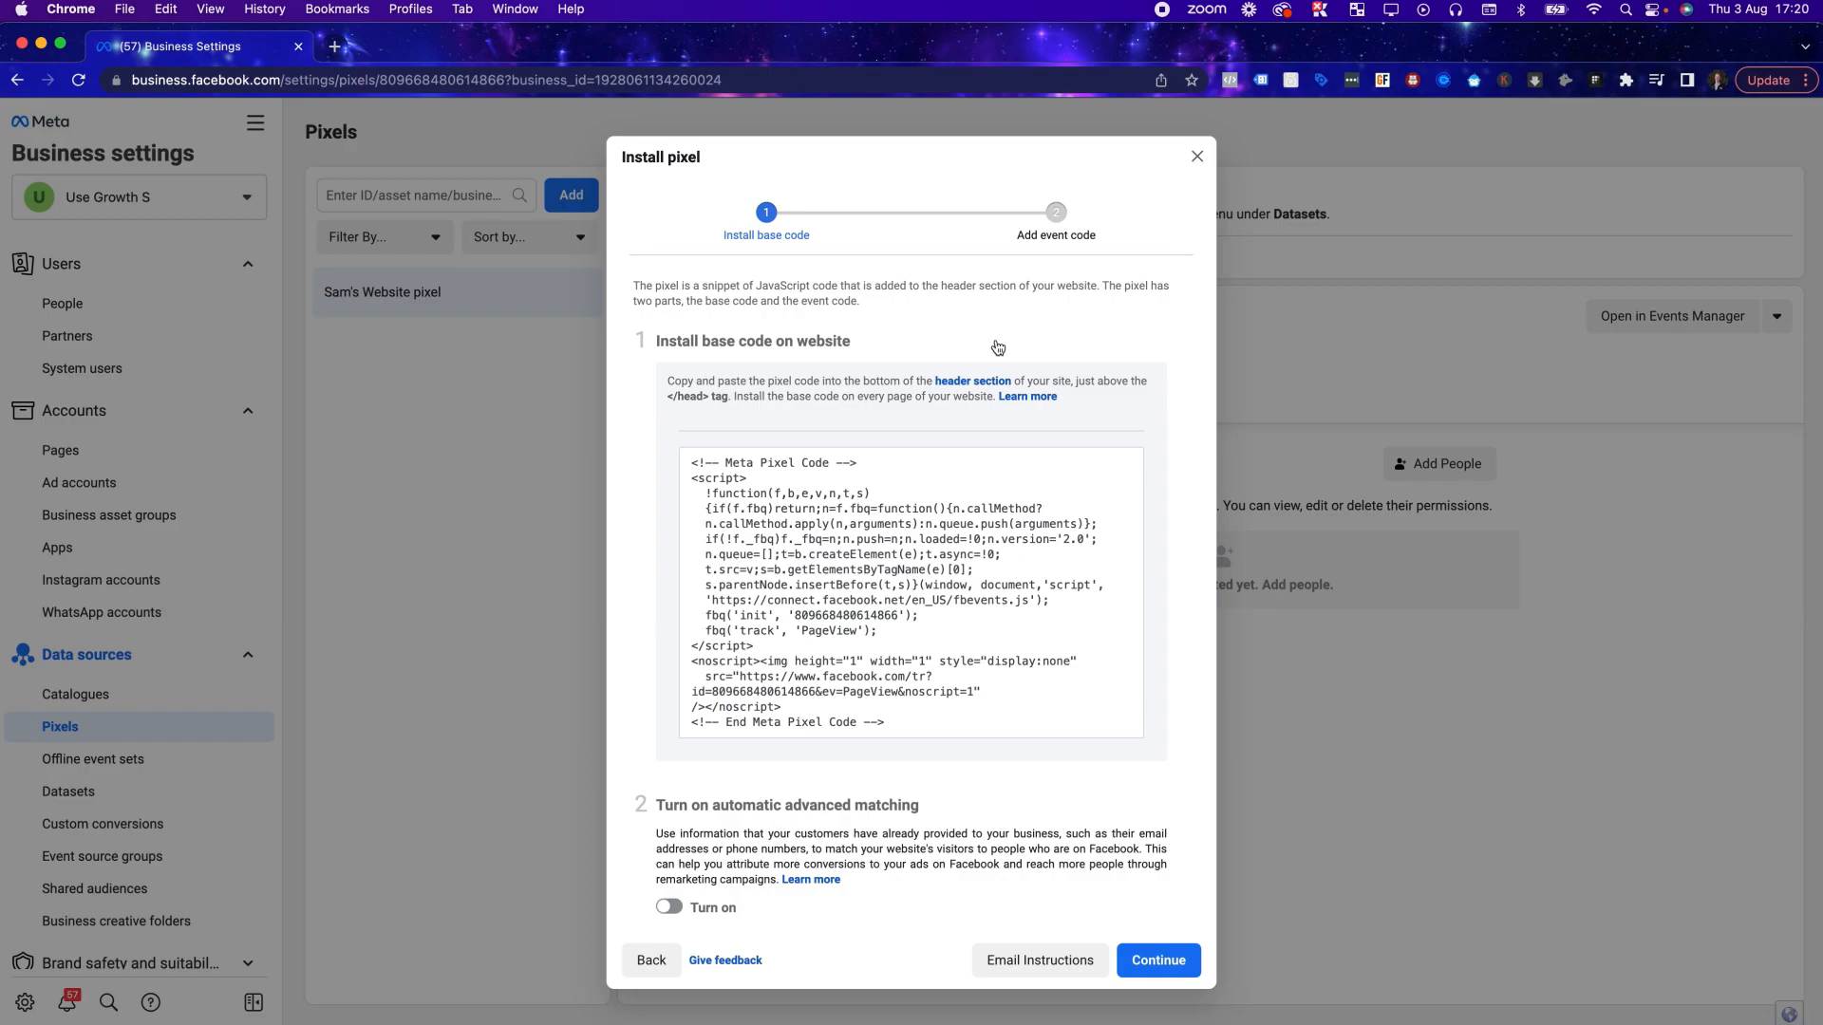
{"action": "mouse_move", "coordinate": [916, 589]}
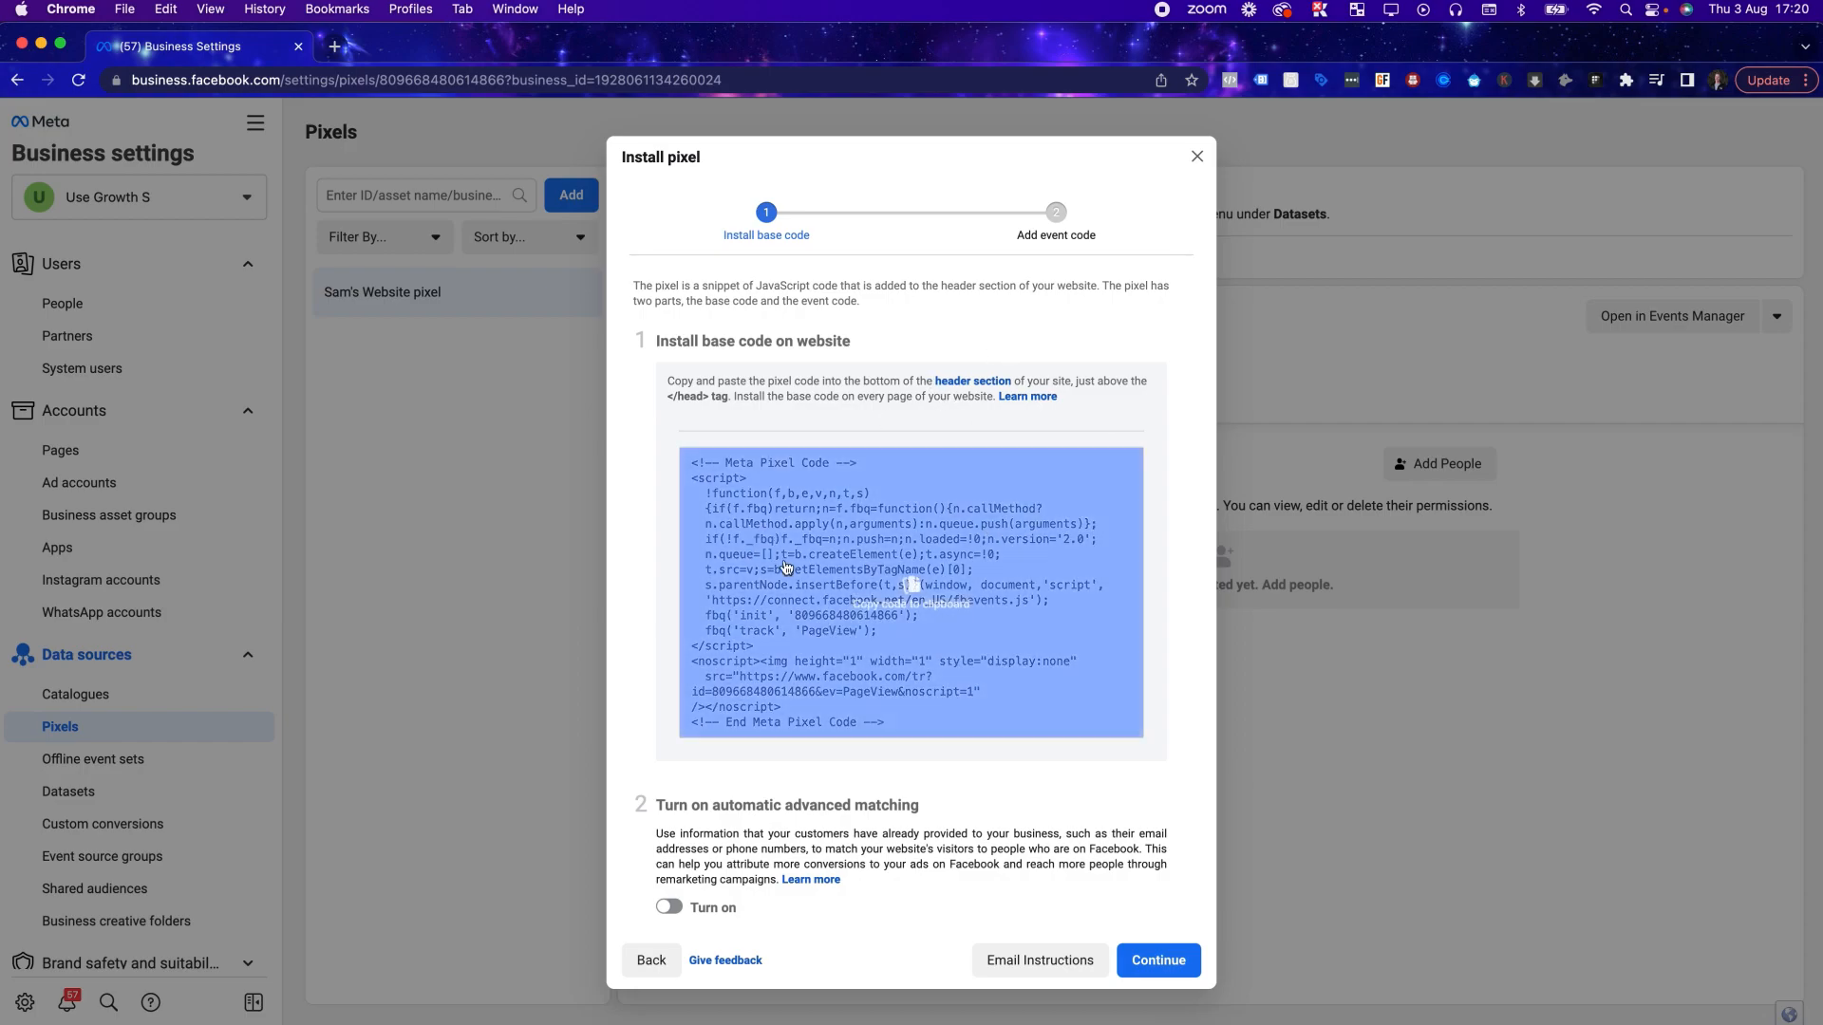
{"action": "left_click", "coordinate": [916, 589]}
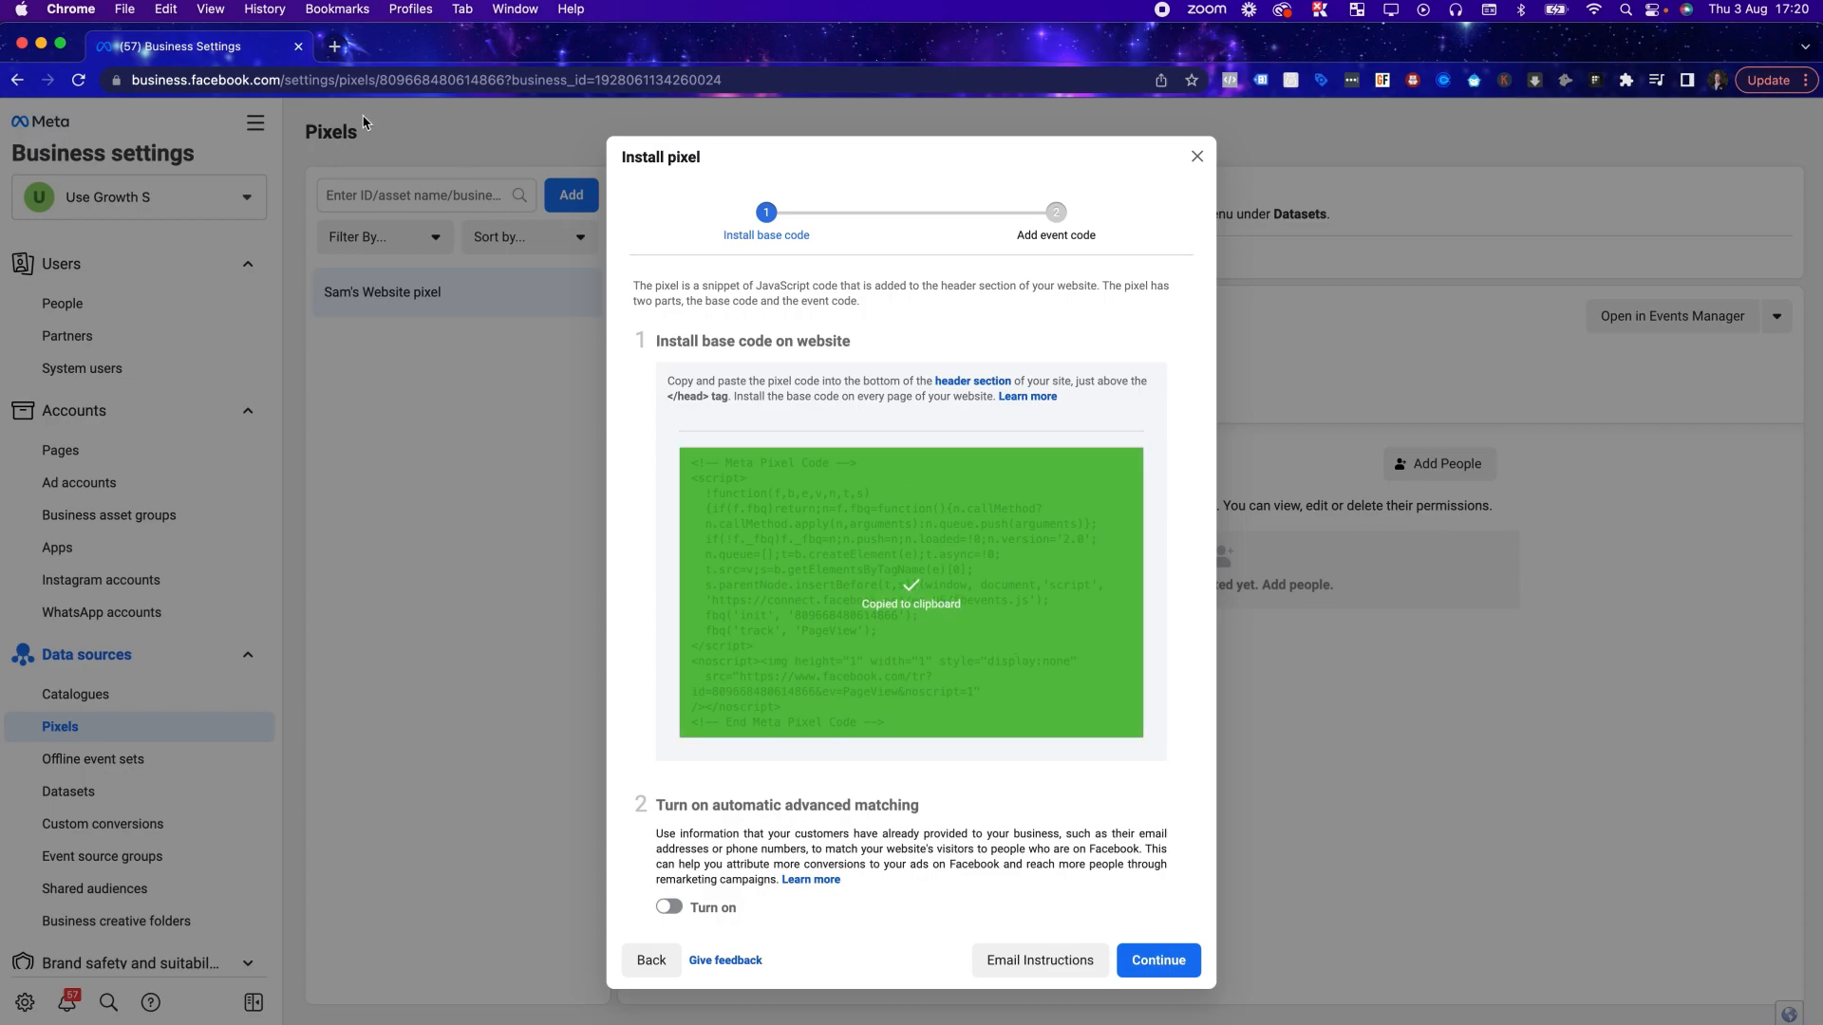
Search Google Images in a new tab for "head tag website" and open the w3resource example showing the HTML head element
{"action": "left_click", "coordinate": [334, 46]}
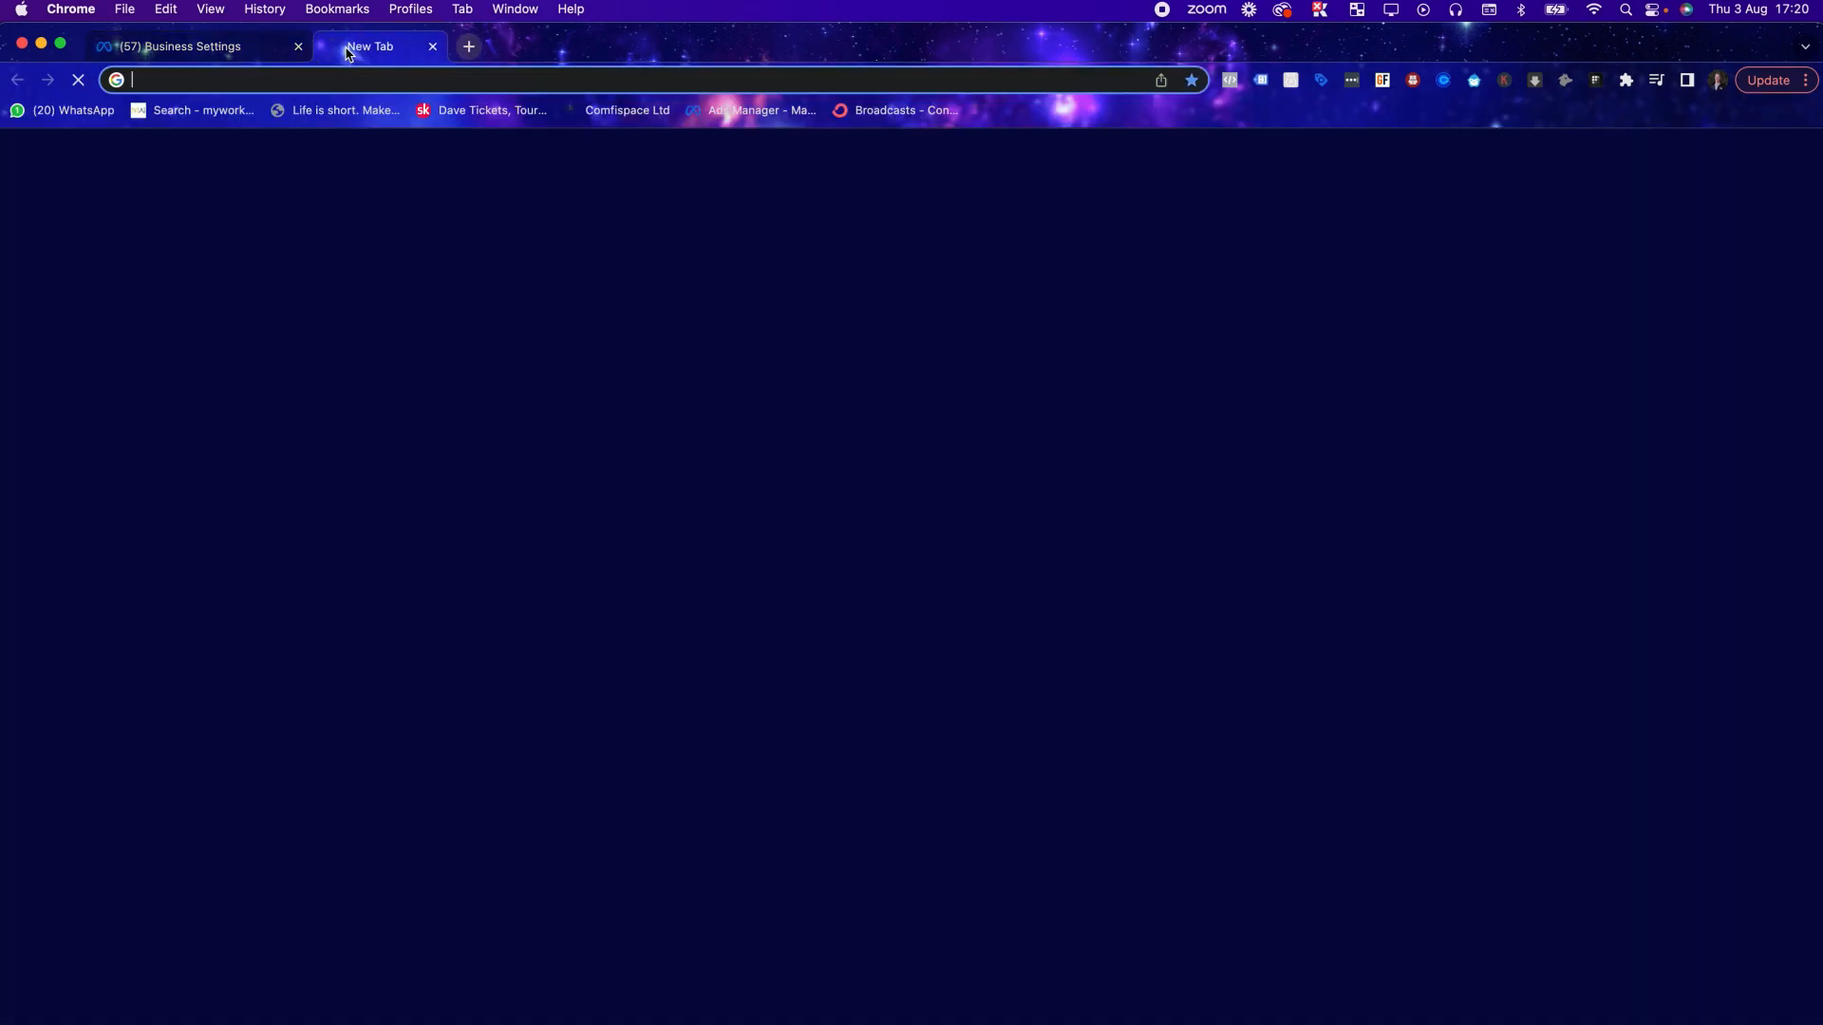
{"action": "type", "text": "head tag wr"}
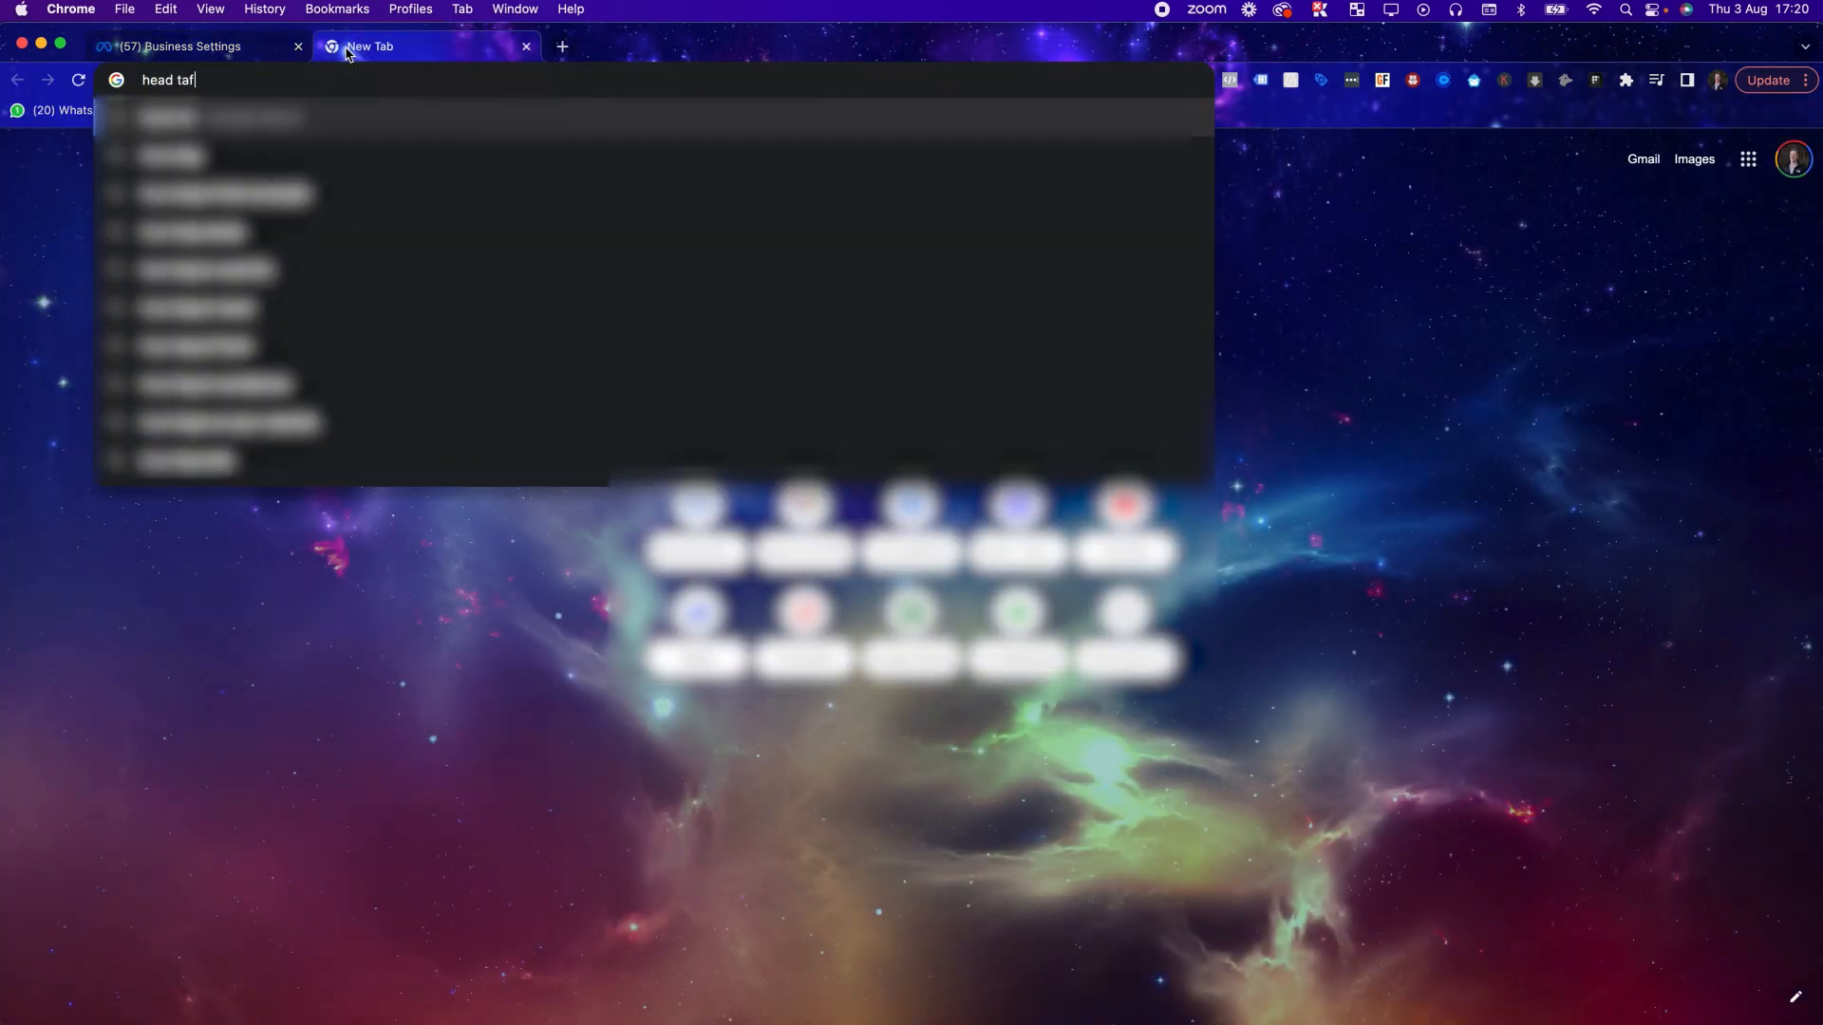
{"action": "key", "text": "BackSpace"}
{"action": "type", "text": "ebsite"}
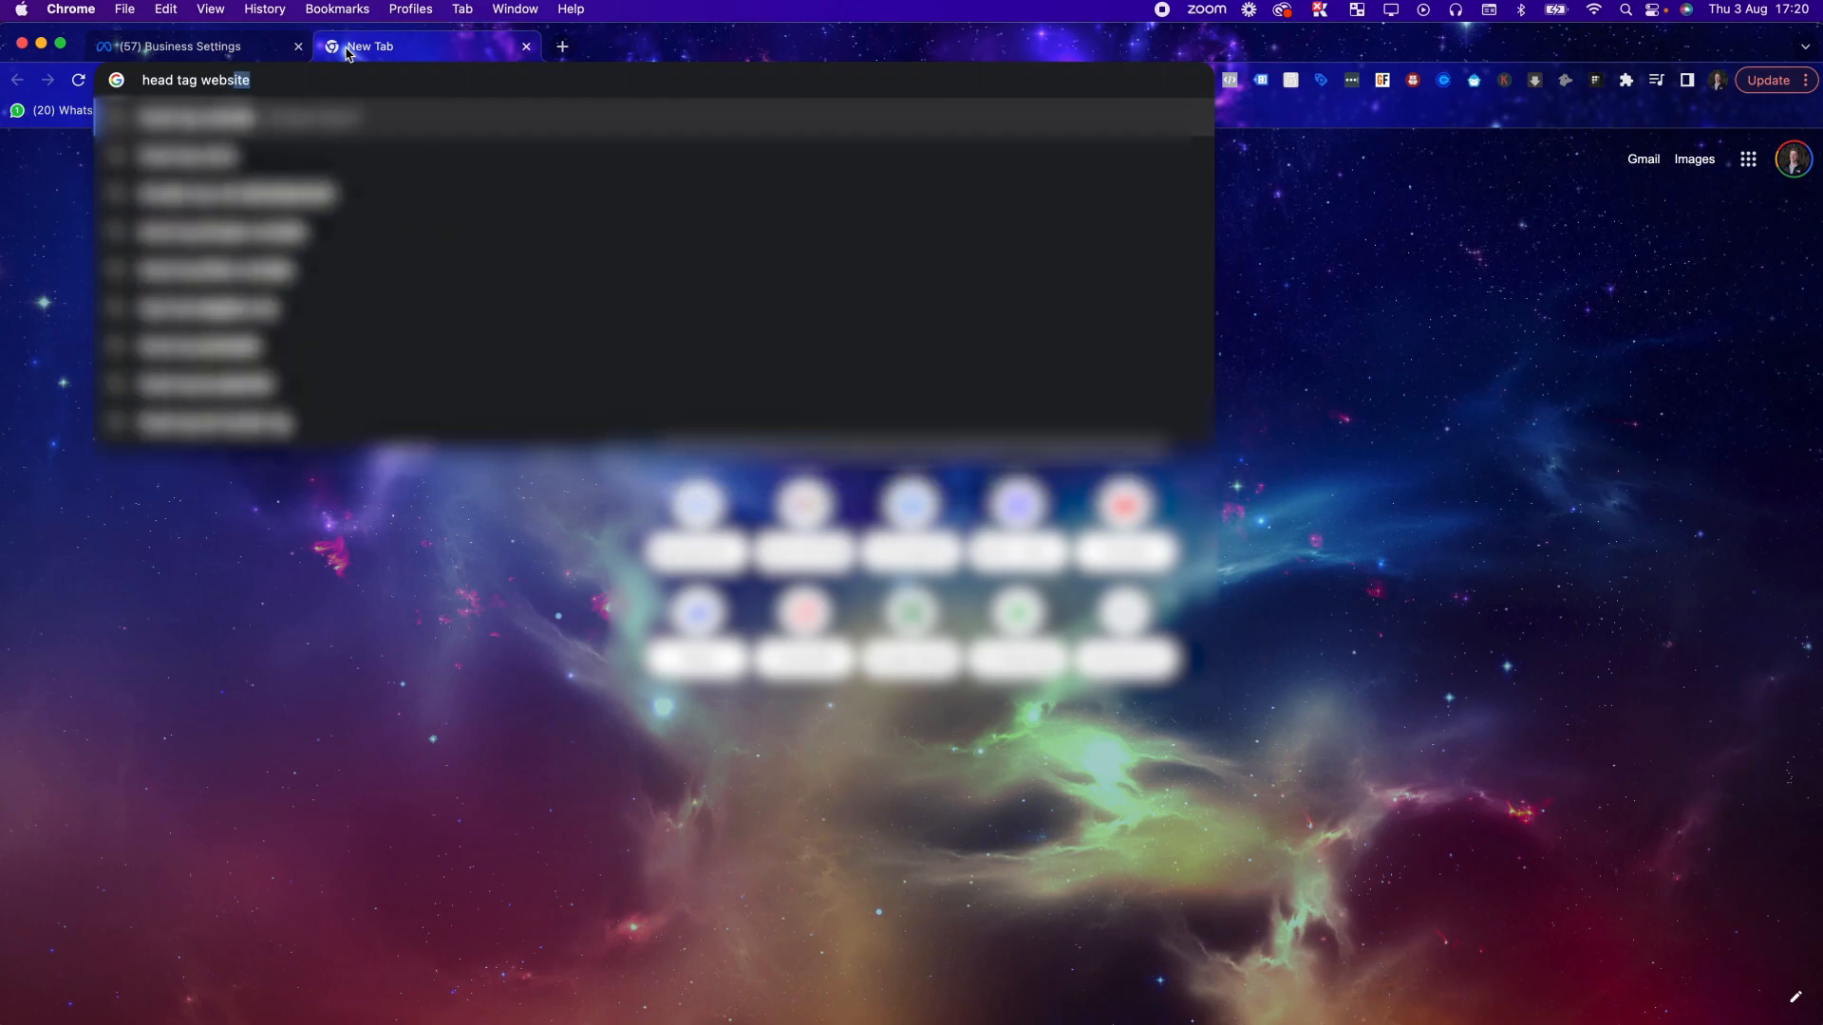
{"action": "key", "text": "Return"}
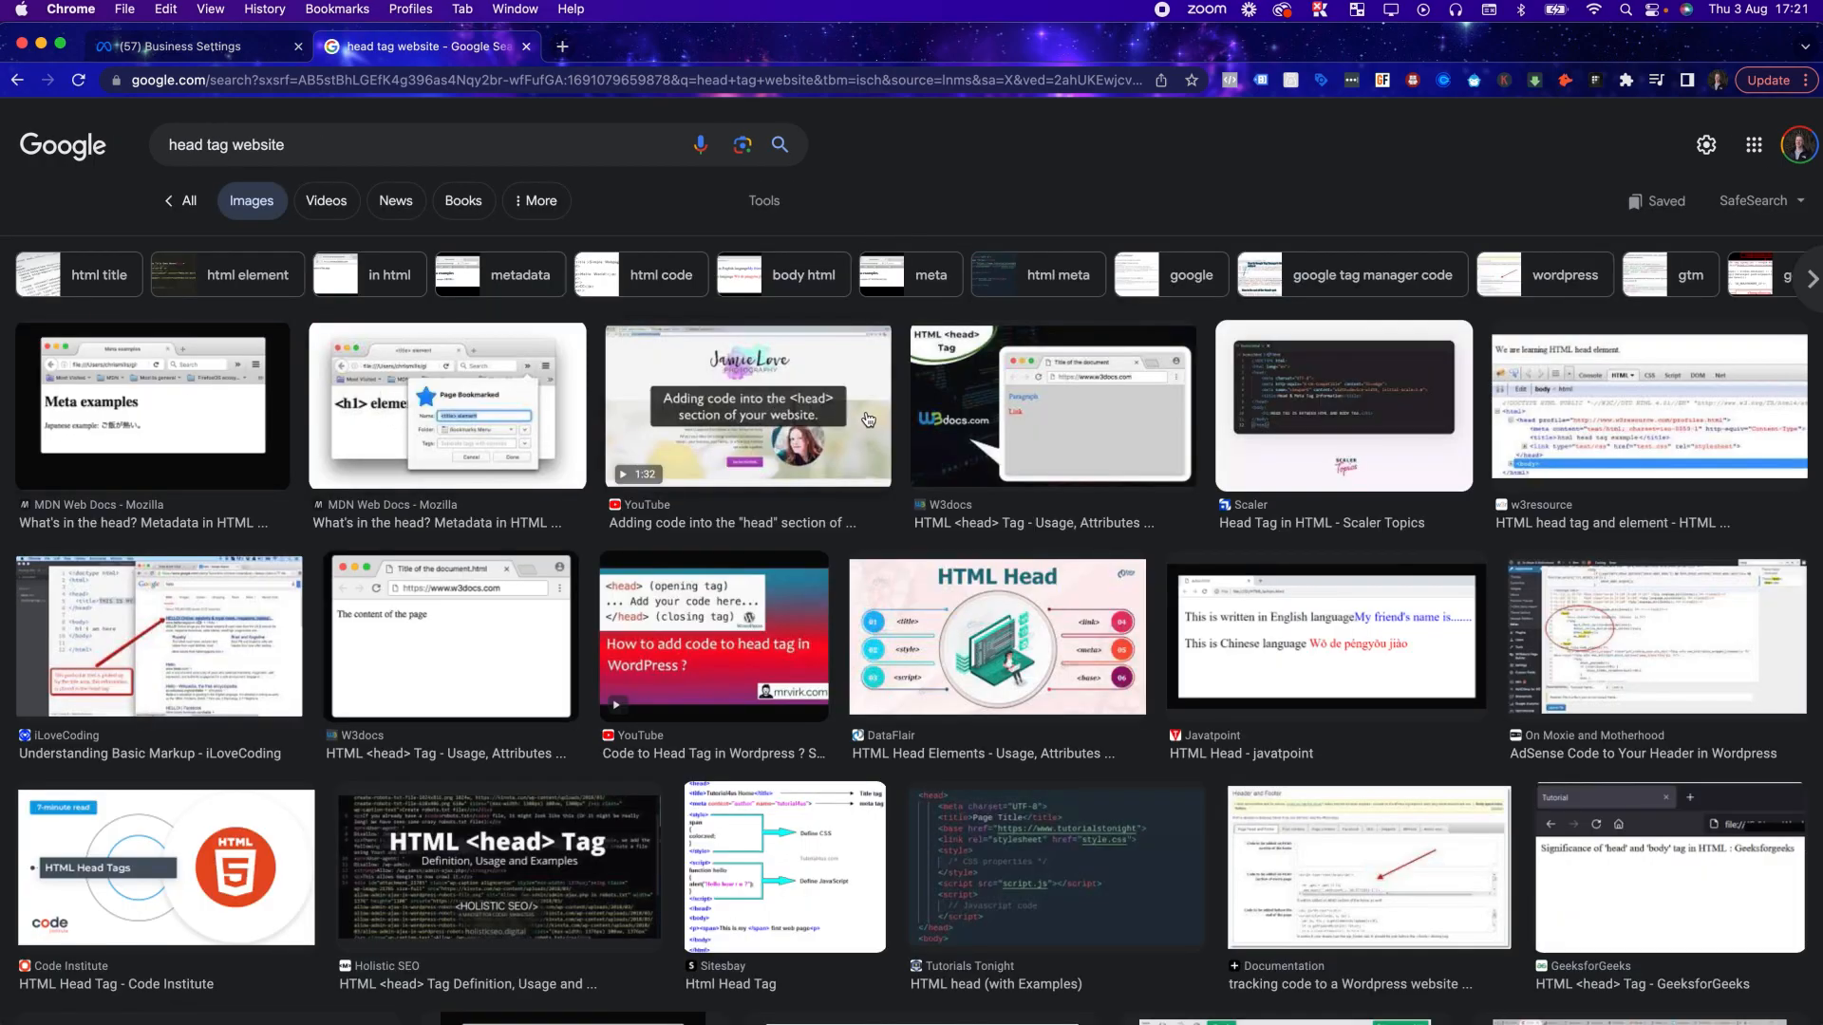
{"action": "left_click", "coordinate": [1637, 453]}
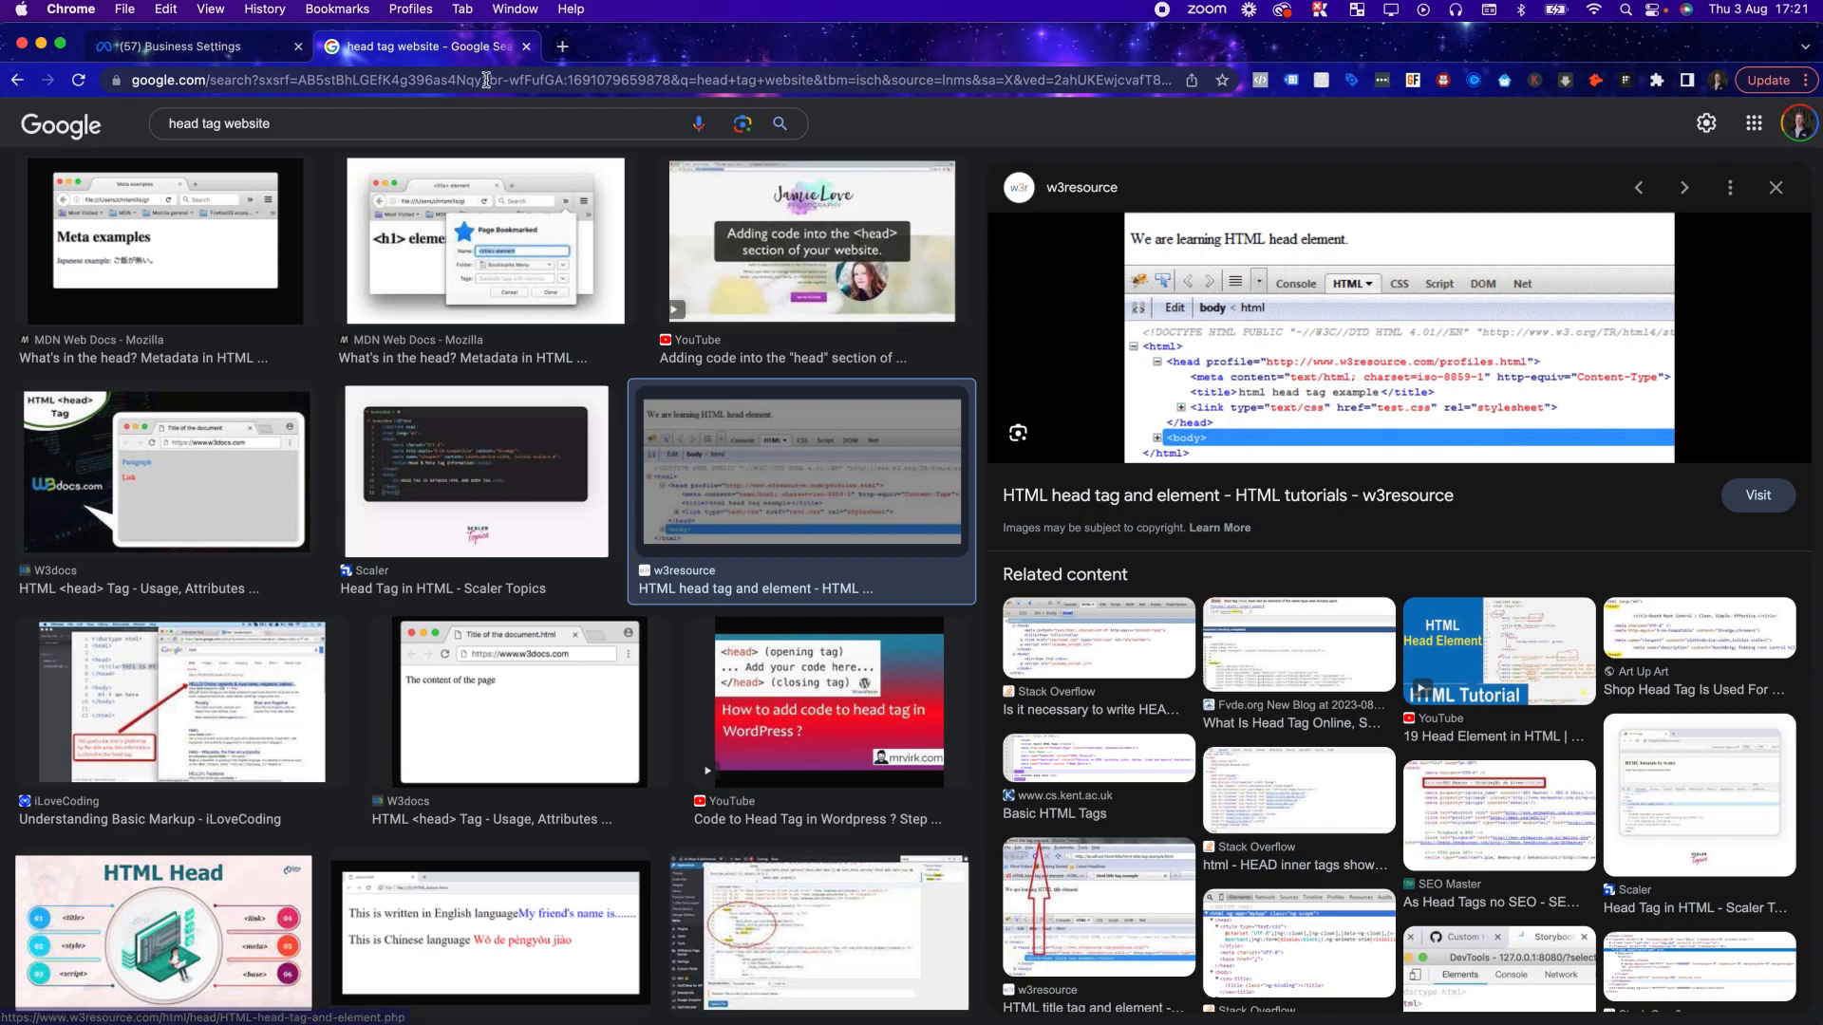
Search Google in another tab for "how to add facebook pixel squarespace", check the image results and return to all results
{"action": "left_click", "coordinate": [562, 47]}
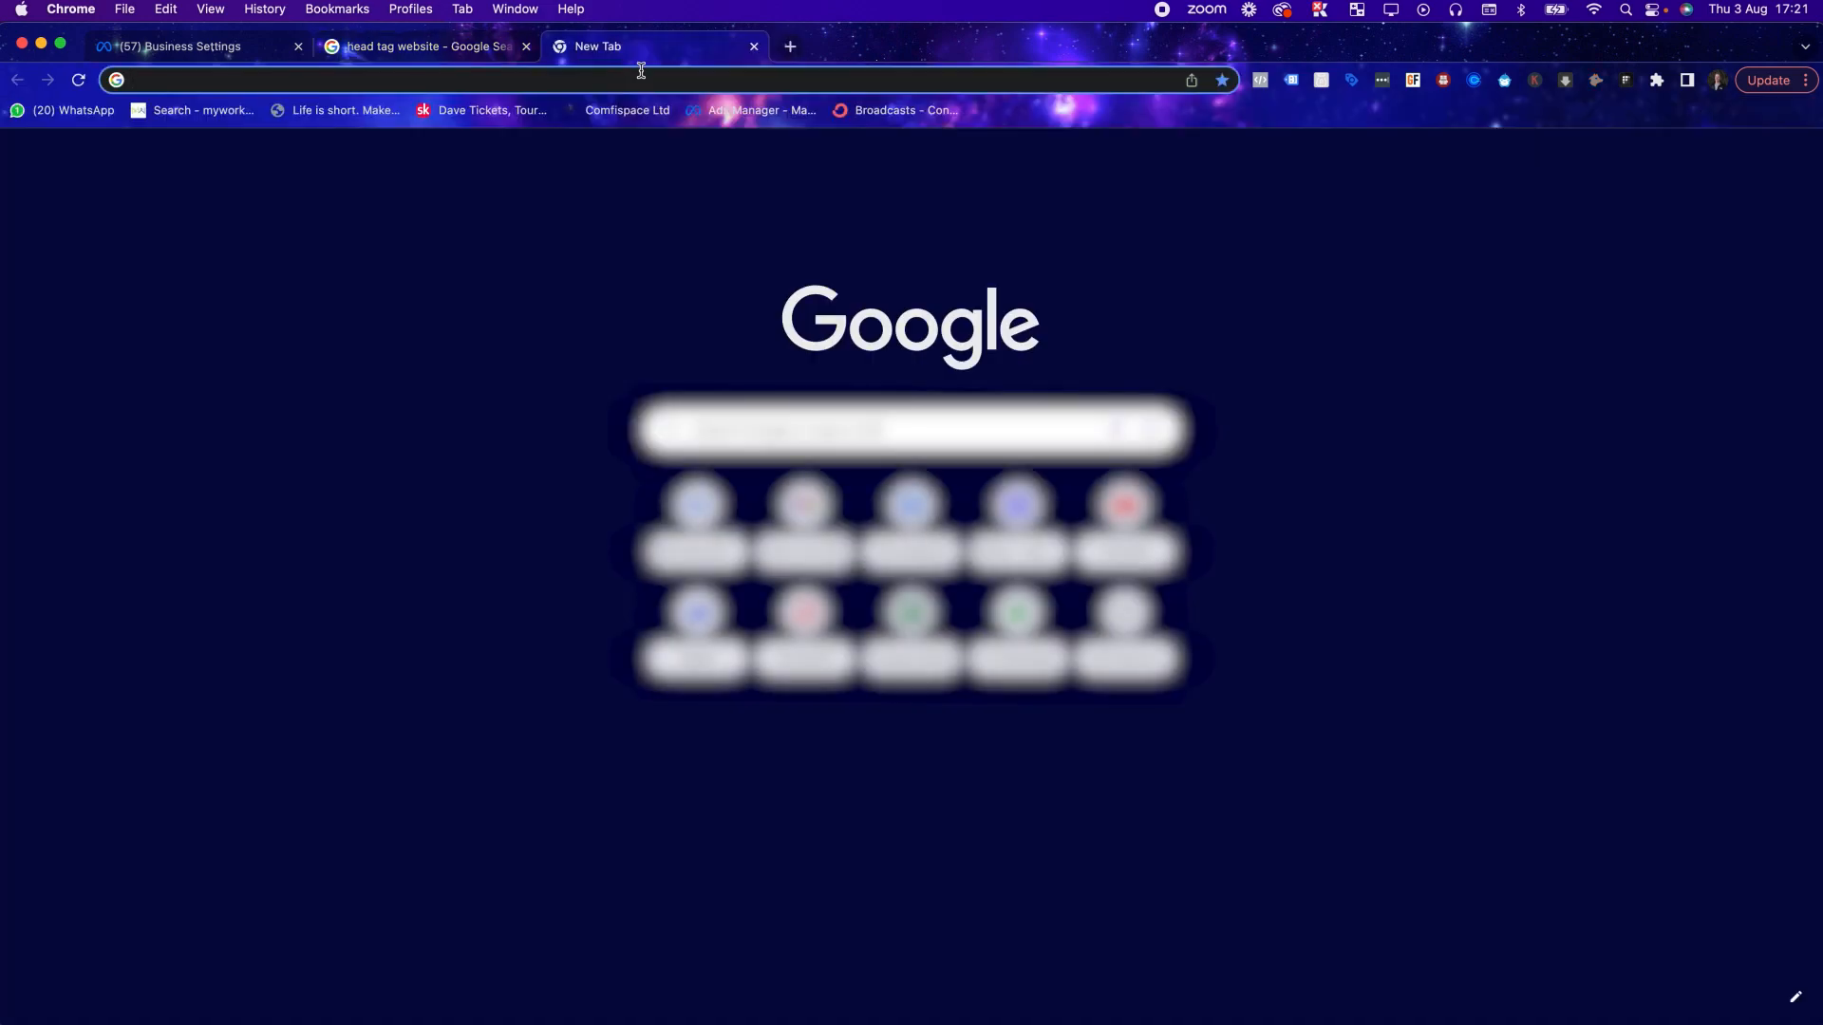
{"action": "type", "text": "how to add f"}
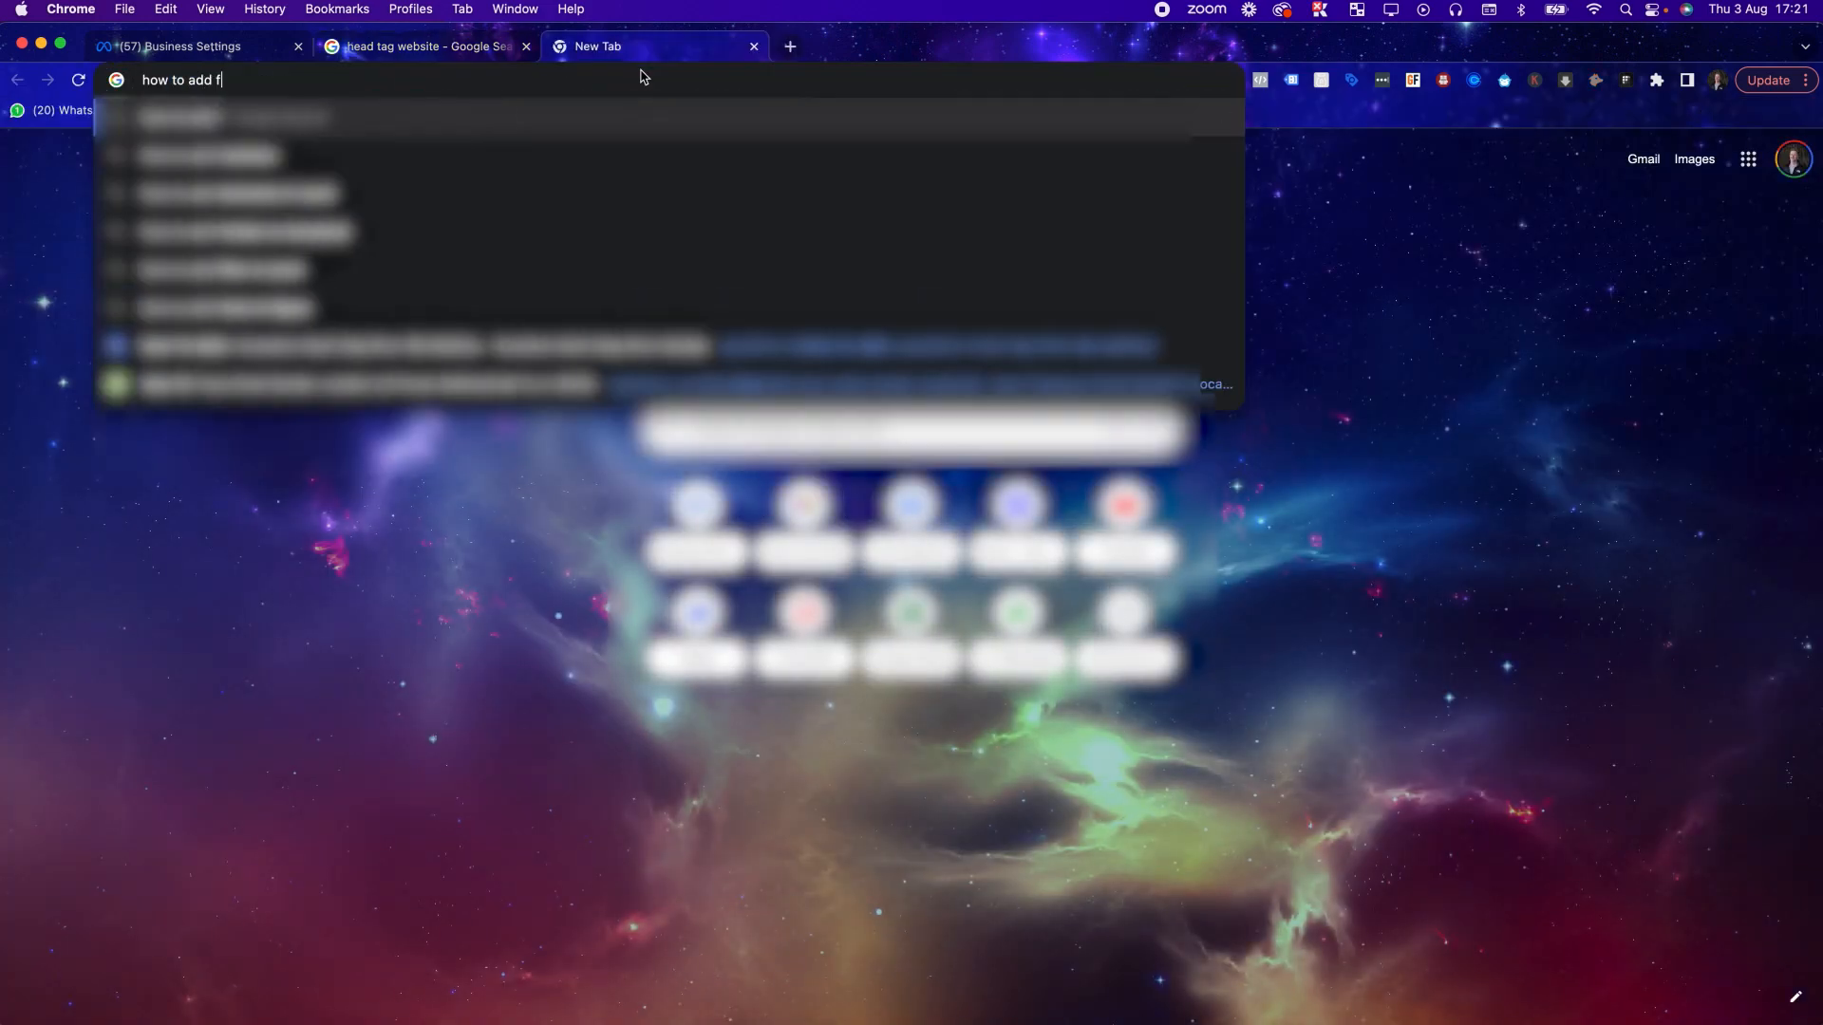
{"action": "type", "text": "acebook pixel "}
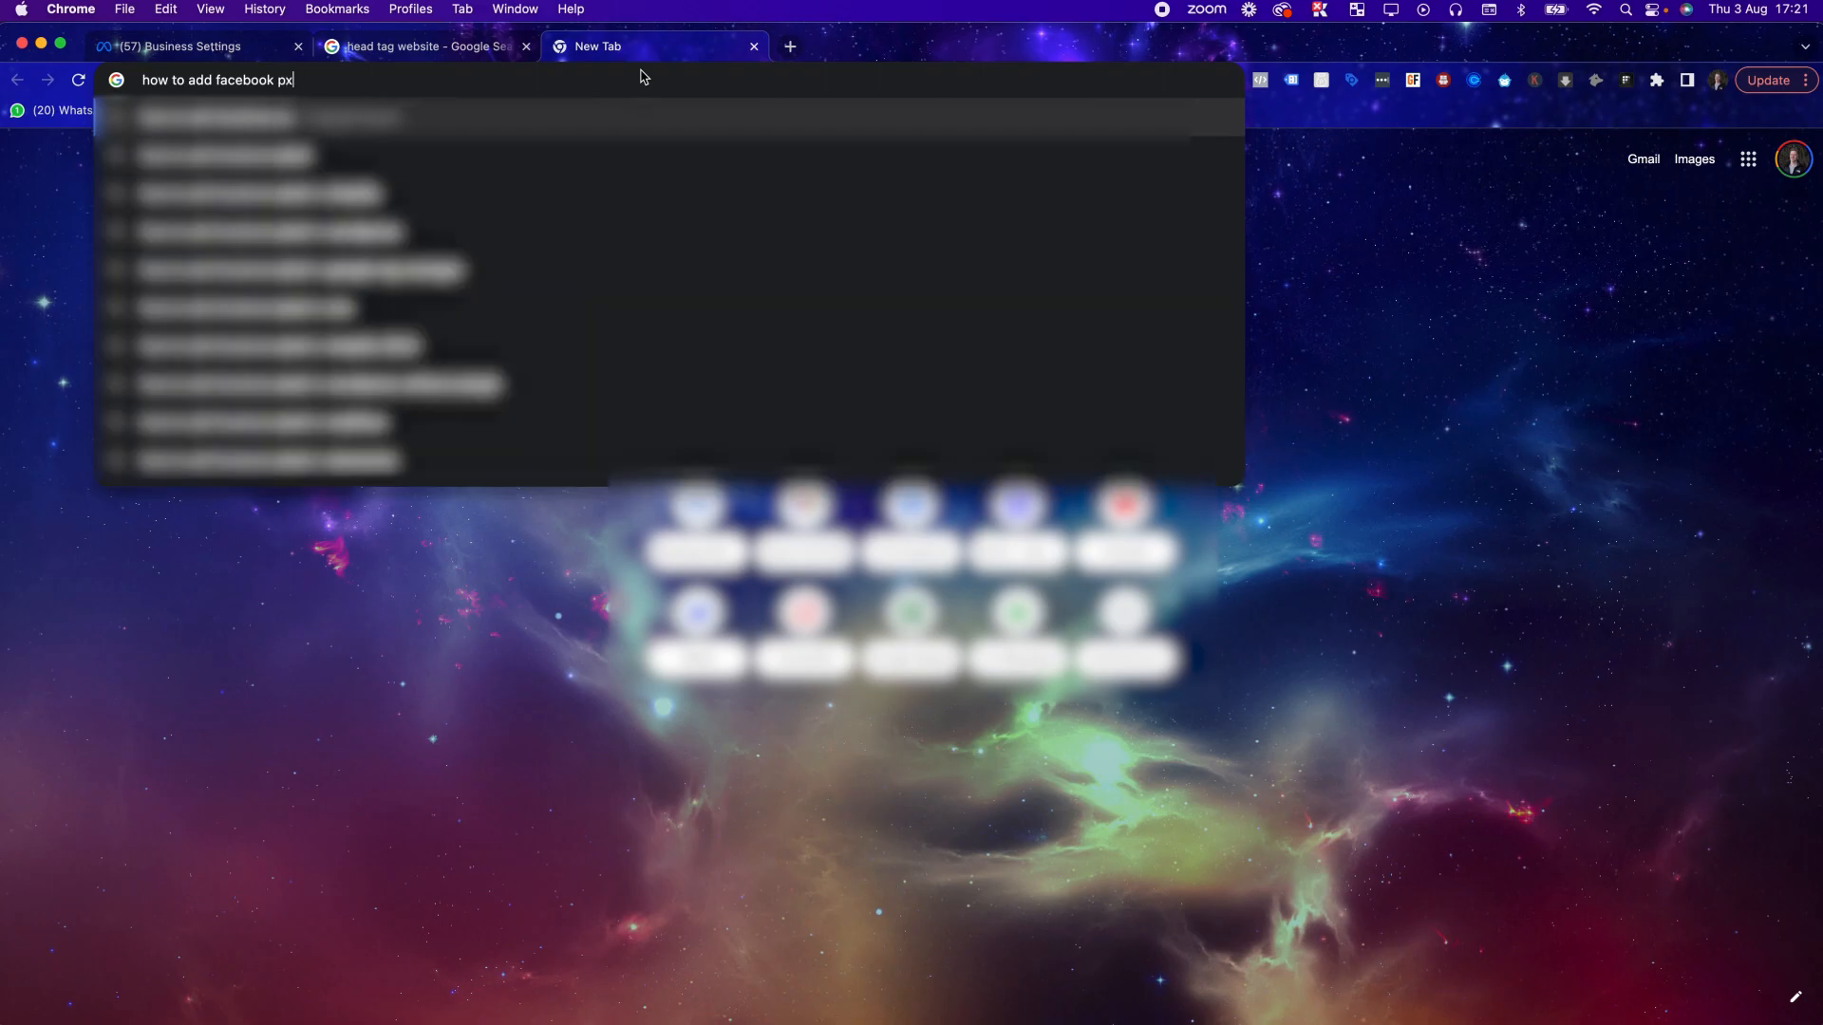
{"action": "type", "text": "sq"}
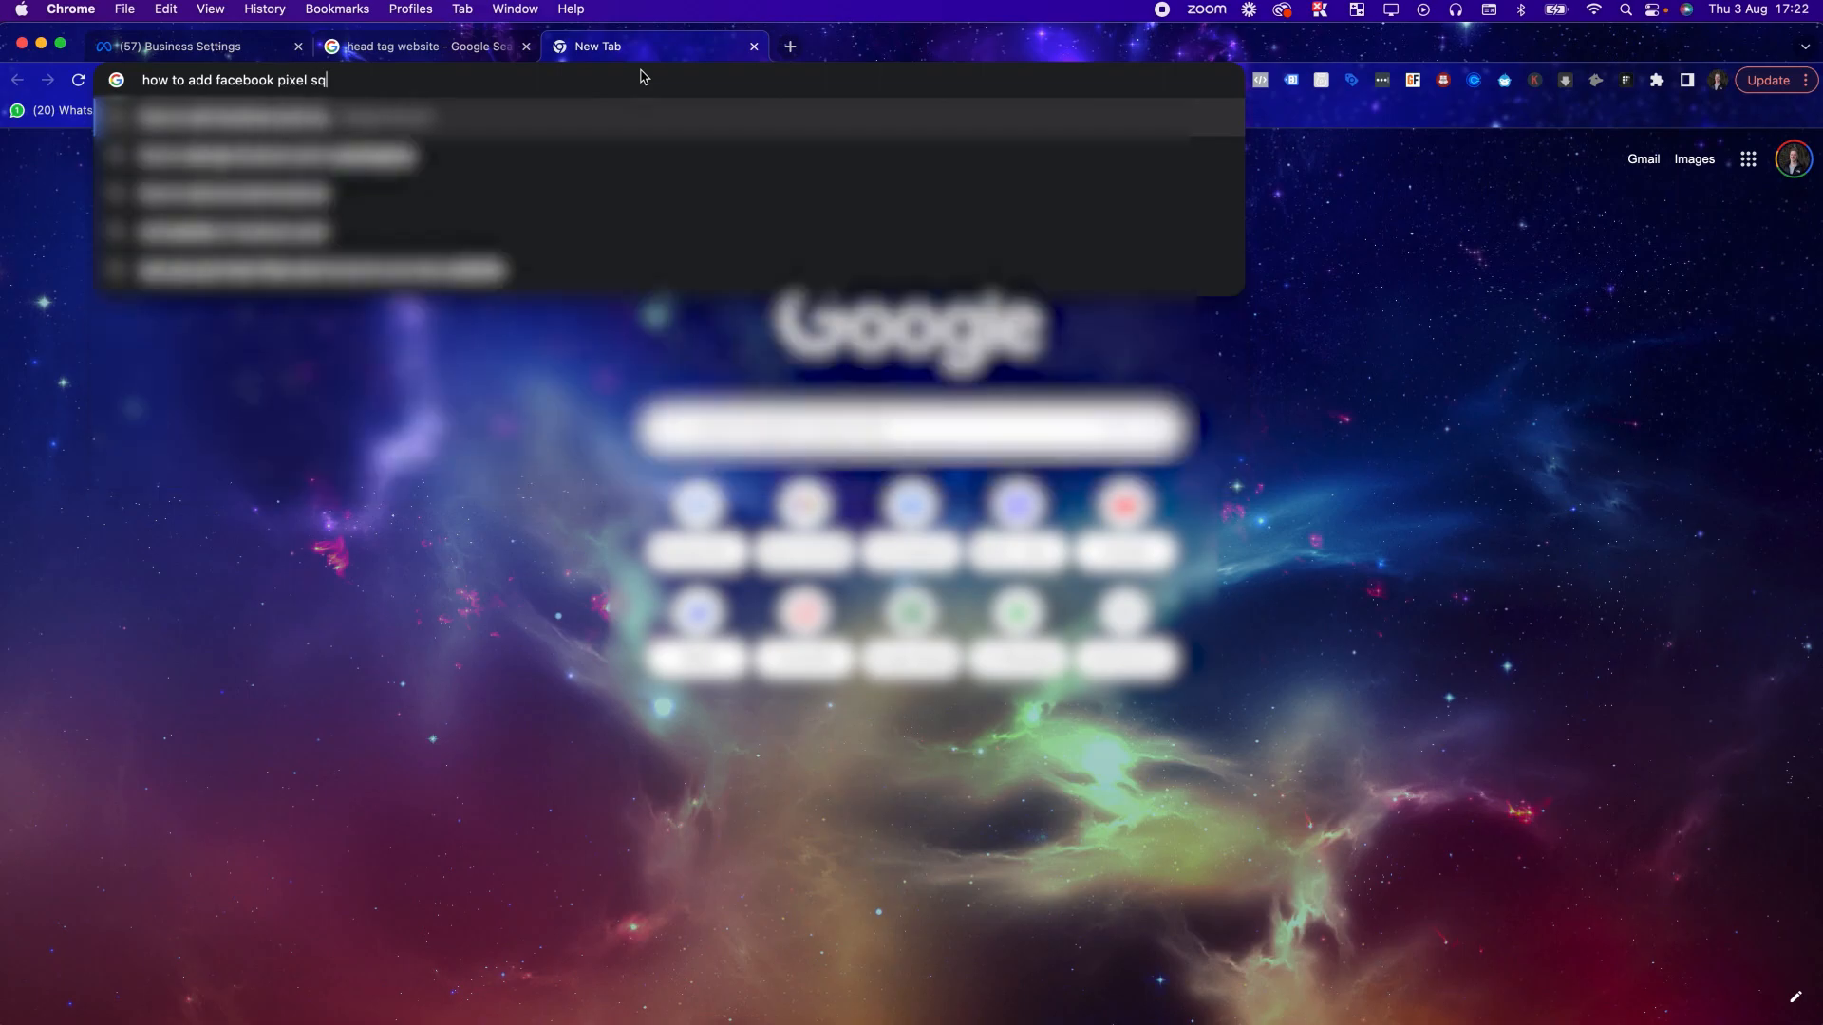
{"action": "type", "text": "aurespace"}
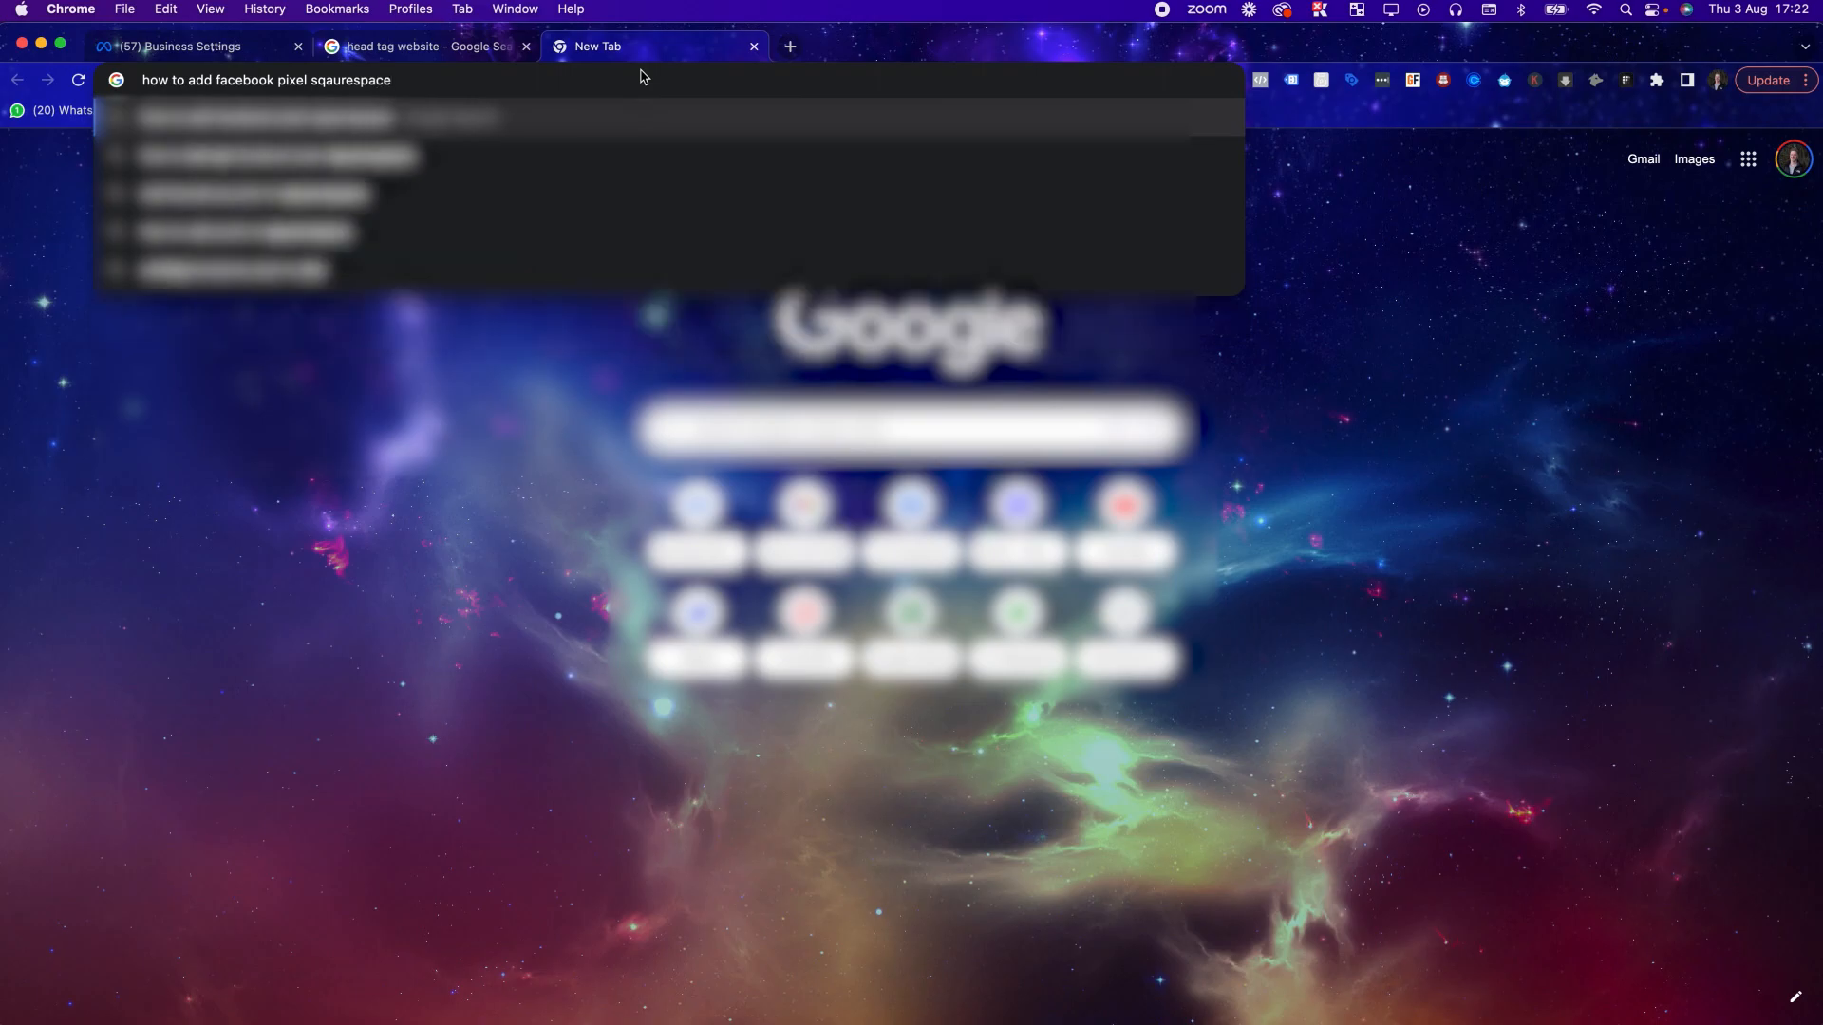
{"action": "key", "text": "Return"}
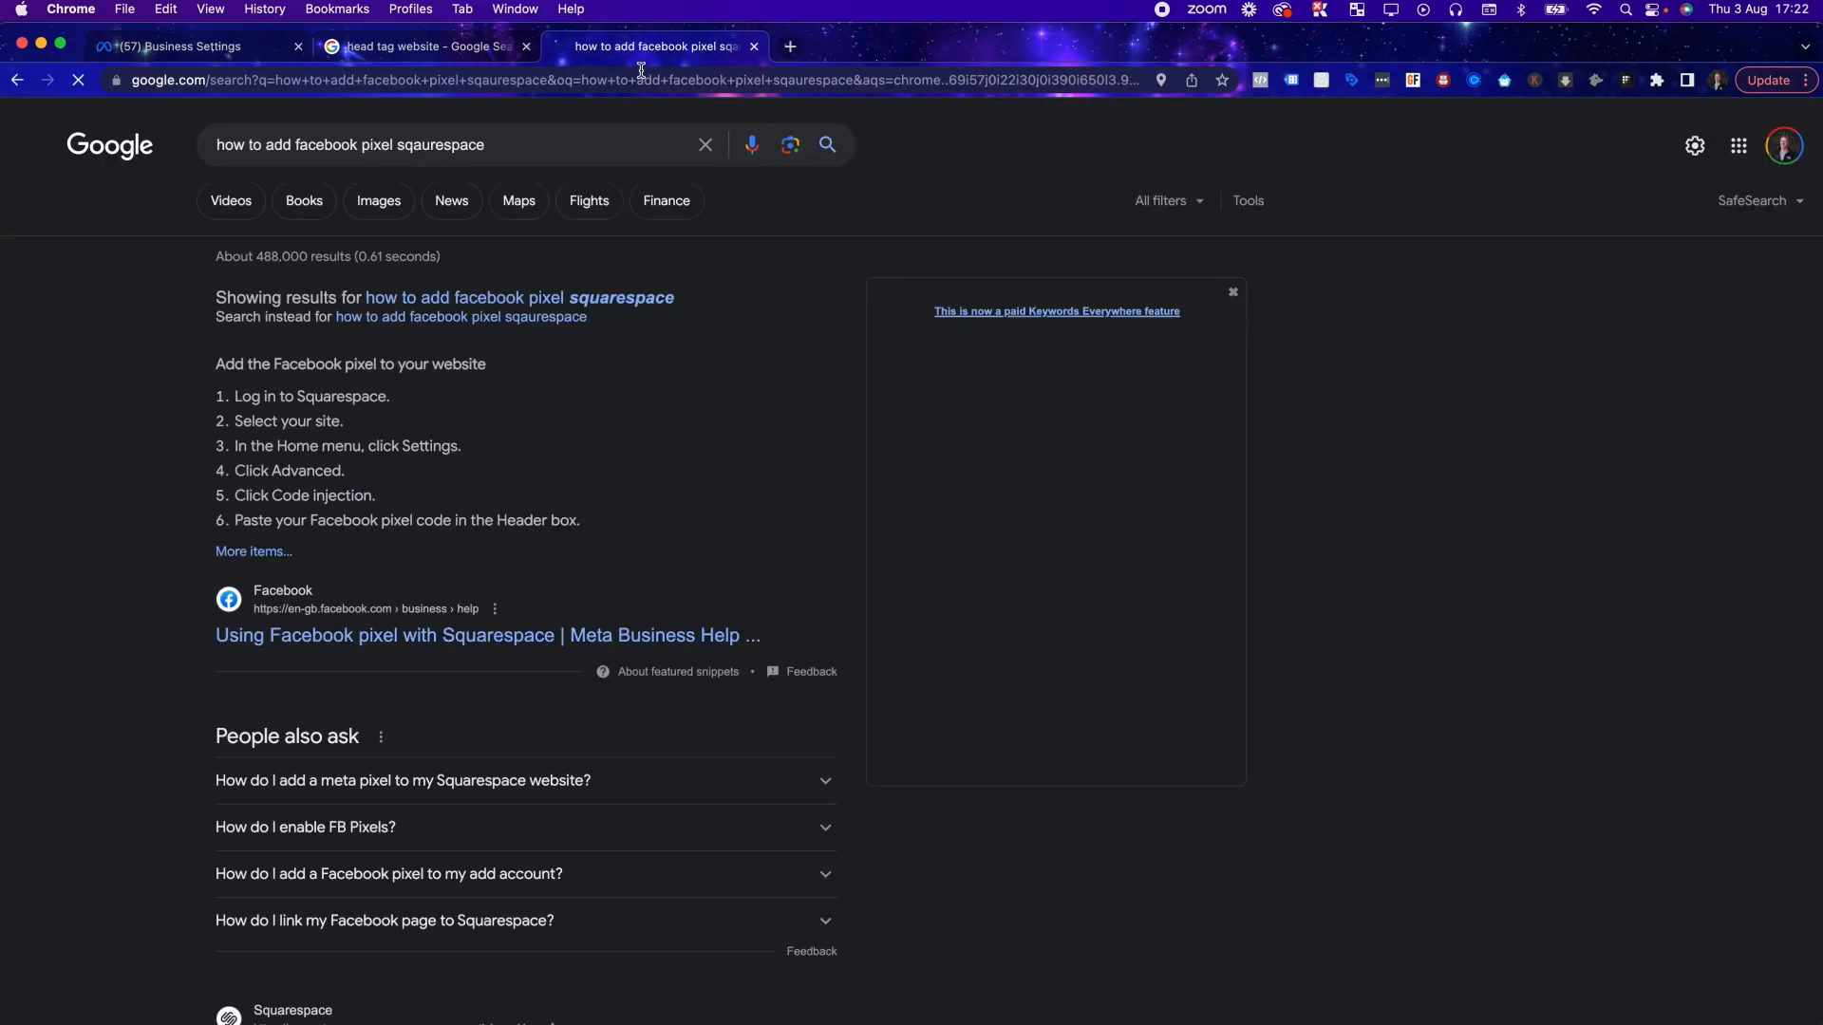
{"action": "left_click", "coordinate": [384, 205]}
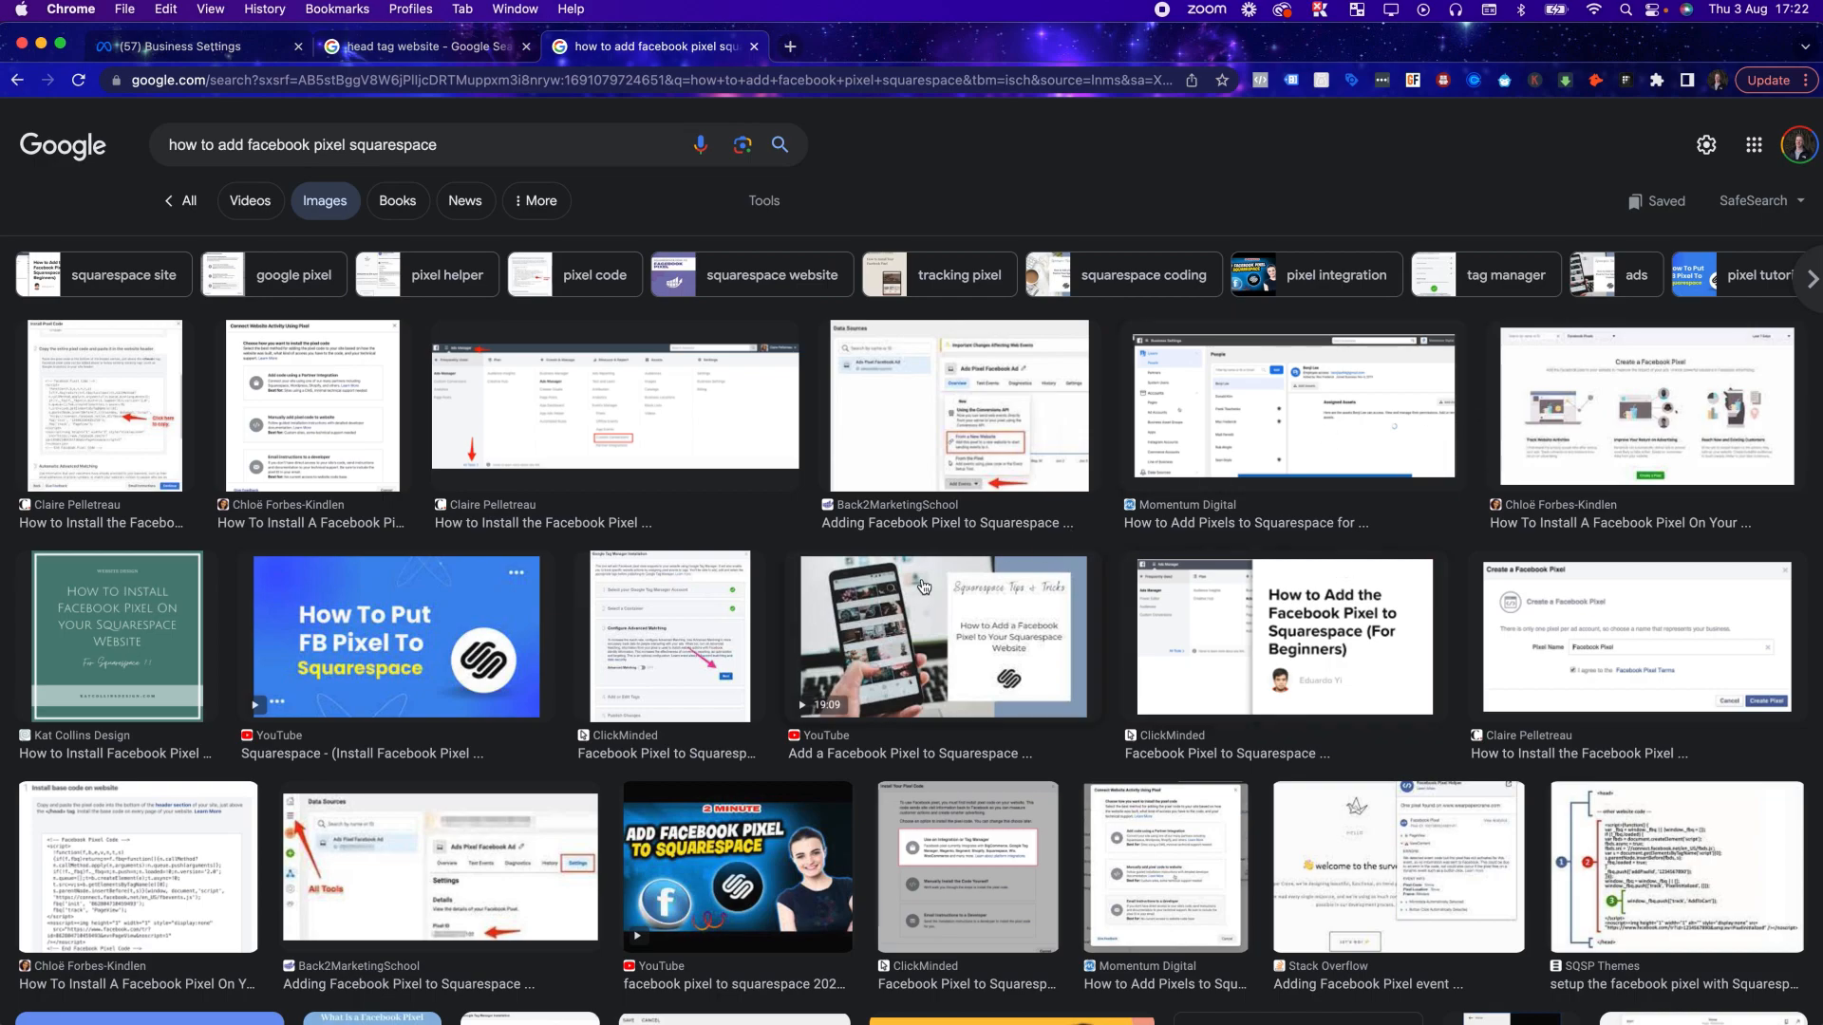
{"action": "left_click", "coordinate": [182, 200]}
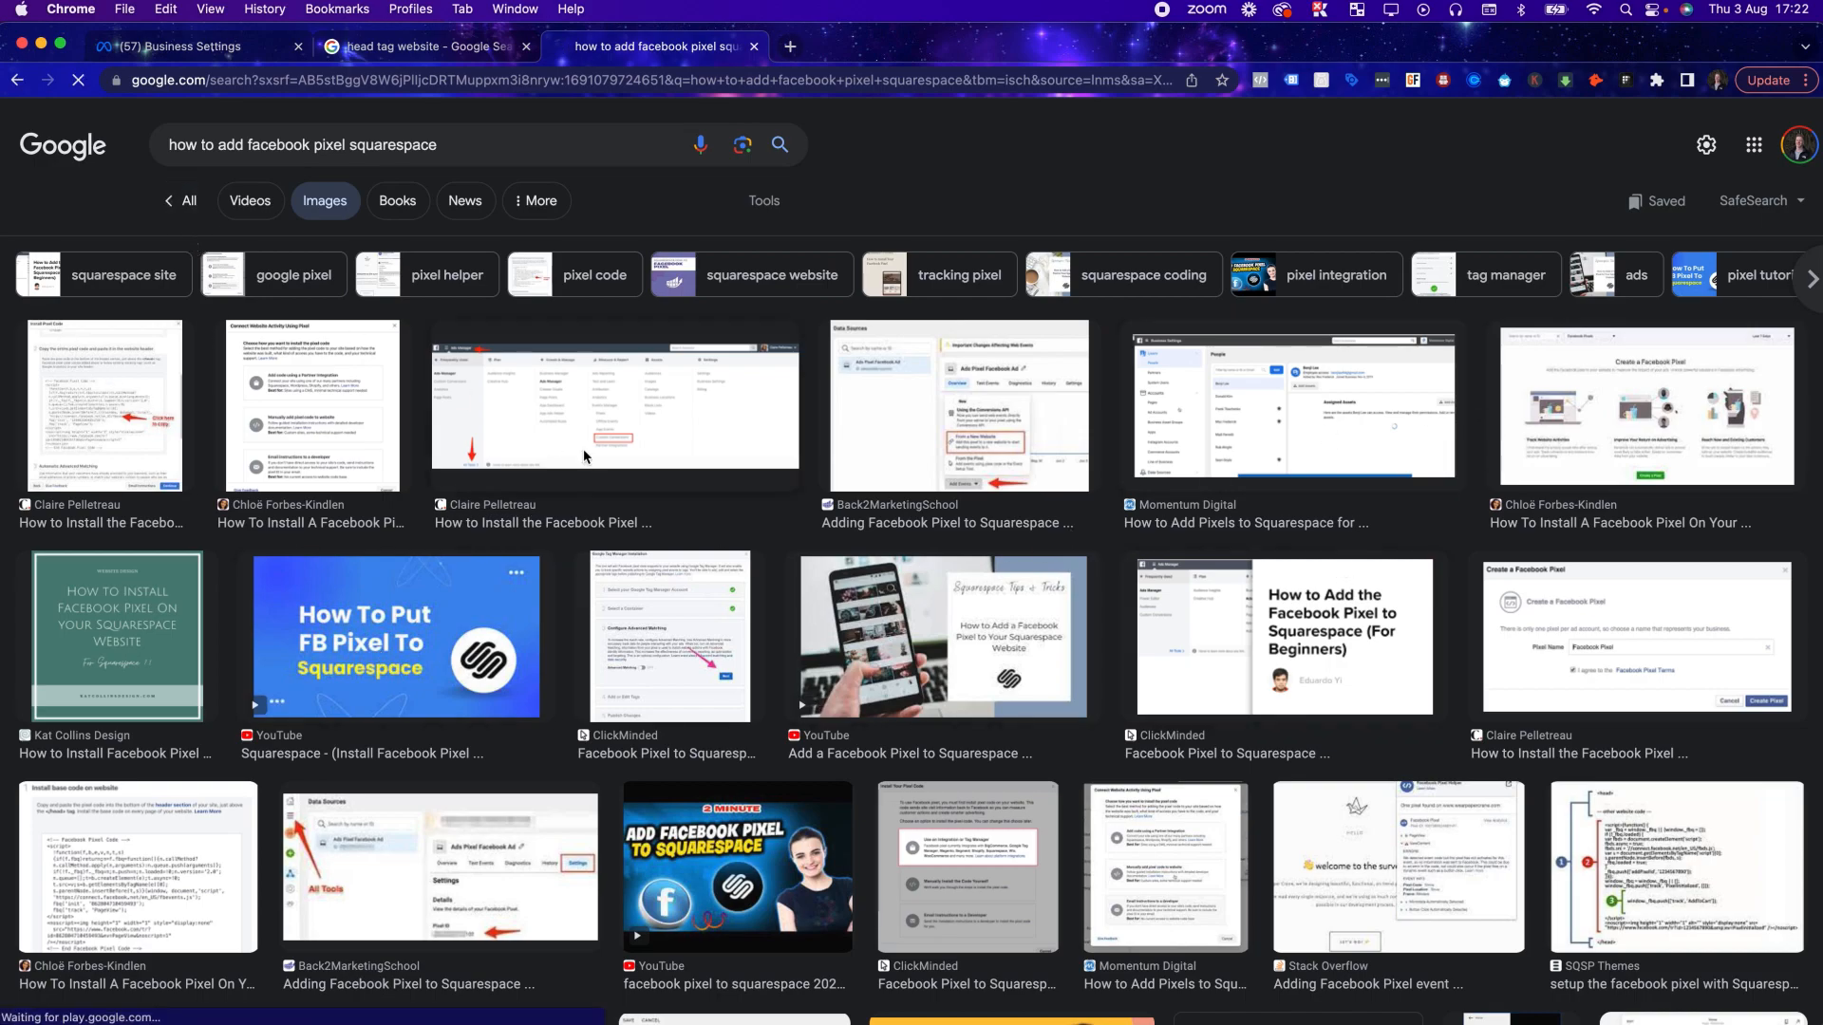
Open the Squarespace support article "Using Meta Pixel with Squarespace" and read its steps for tracking site traffic
{"action": "scroll", "coordinate": [263, 567], "scroll_direction": "down", "scroll_amount": 5}
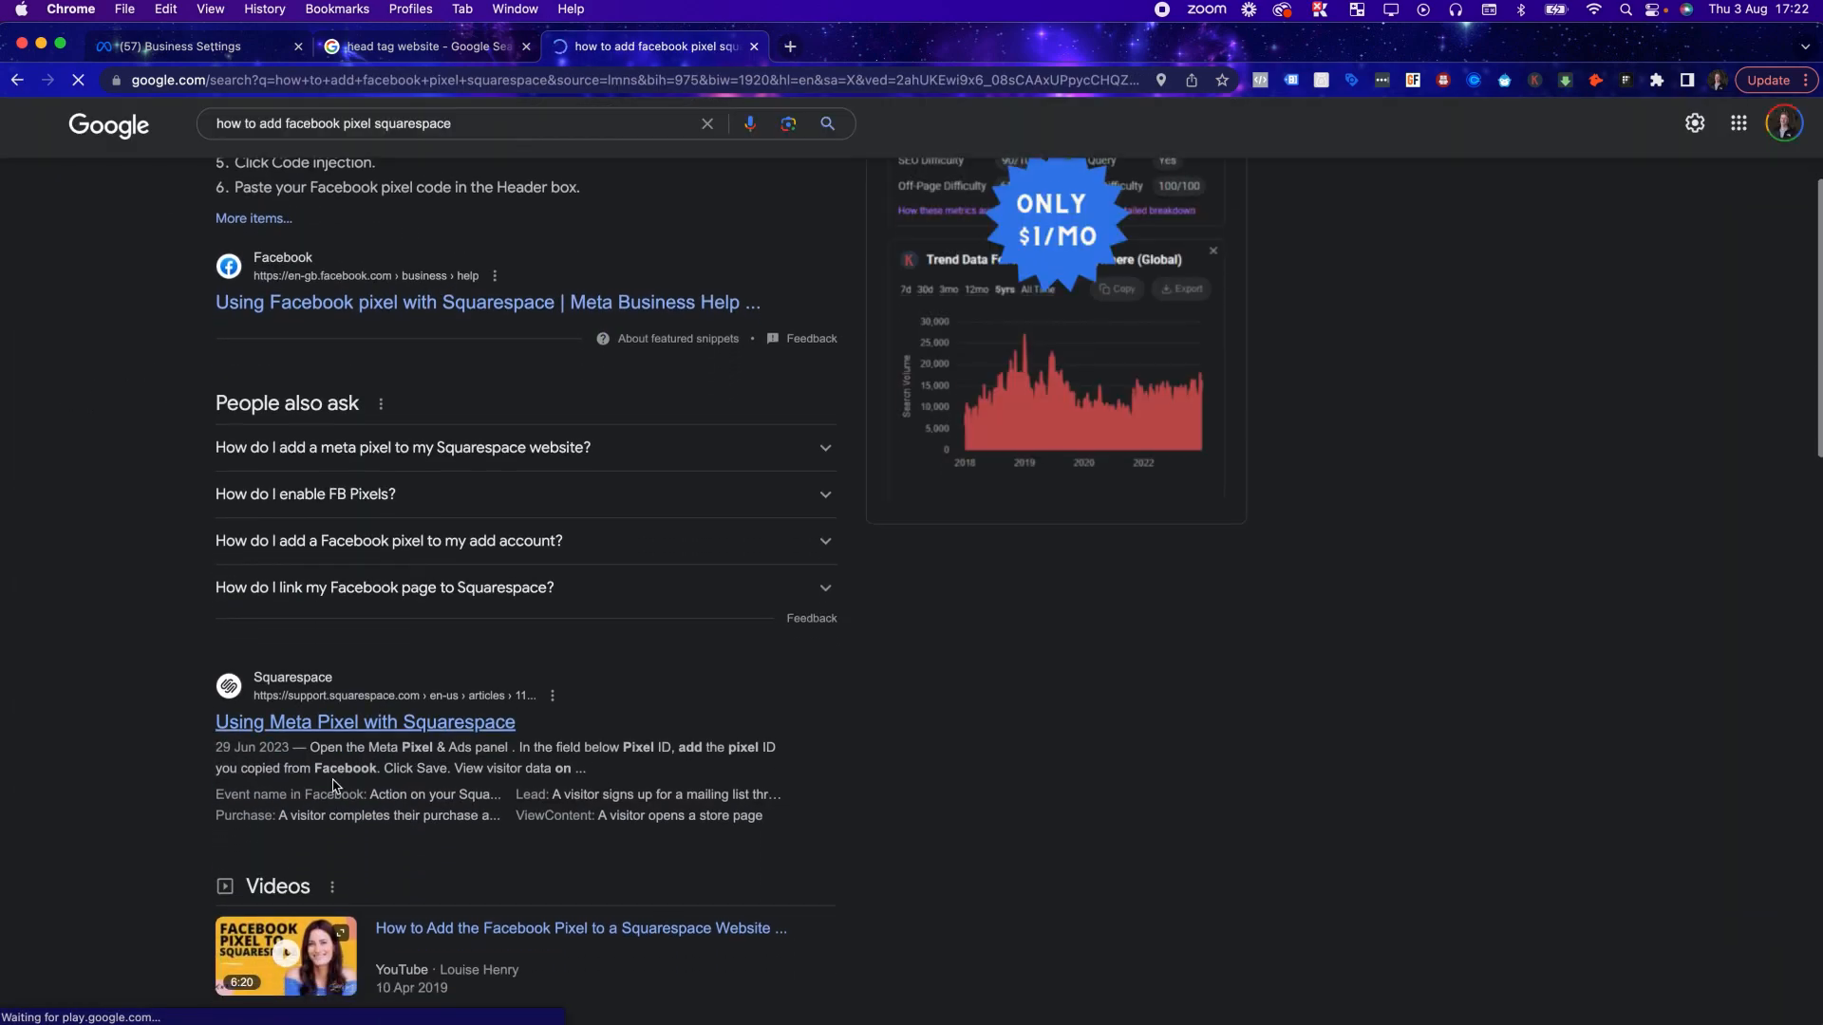
{"action": "left_click", "coordinate": [412, 688]}
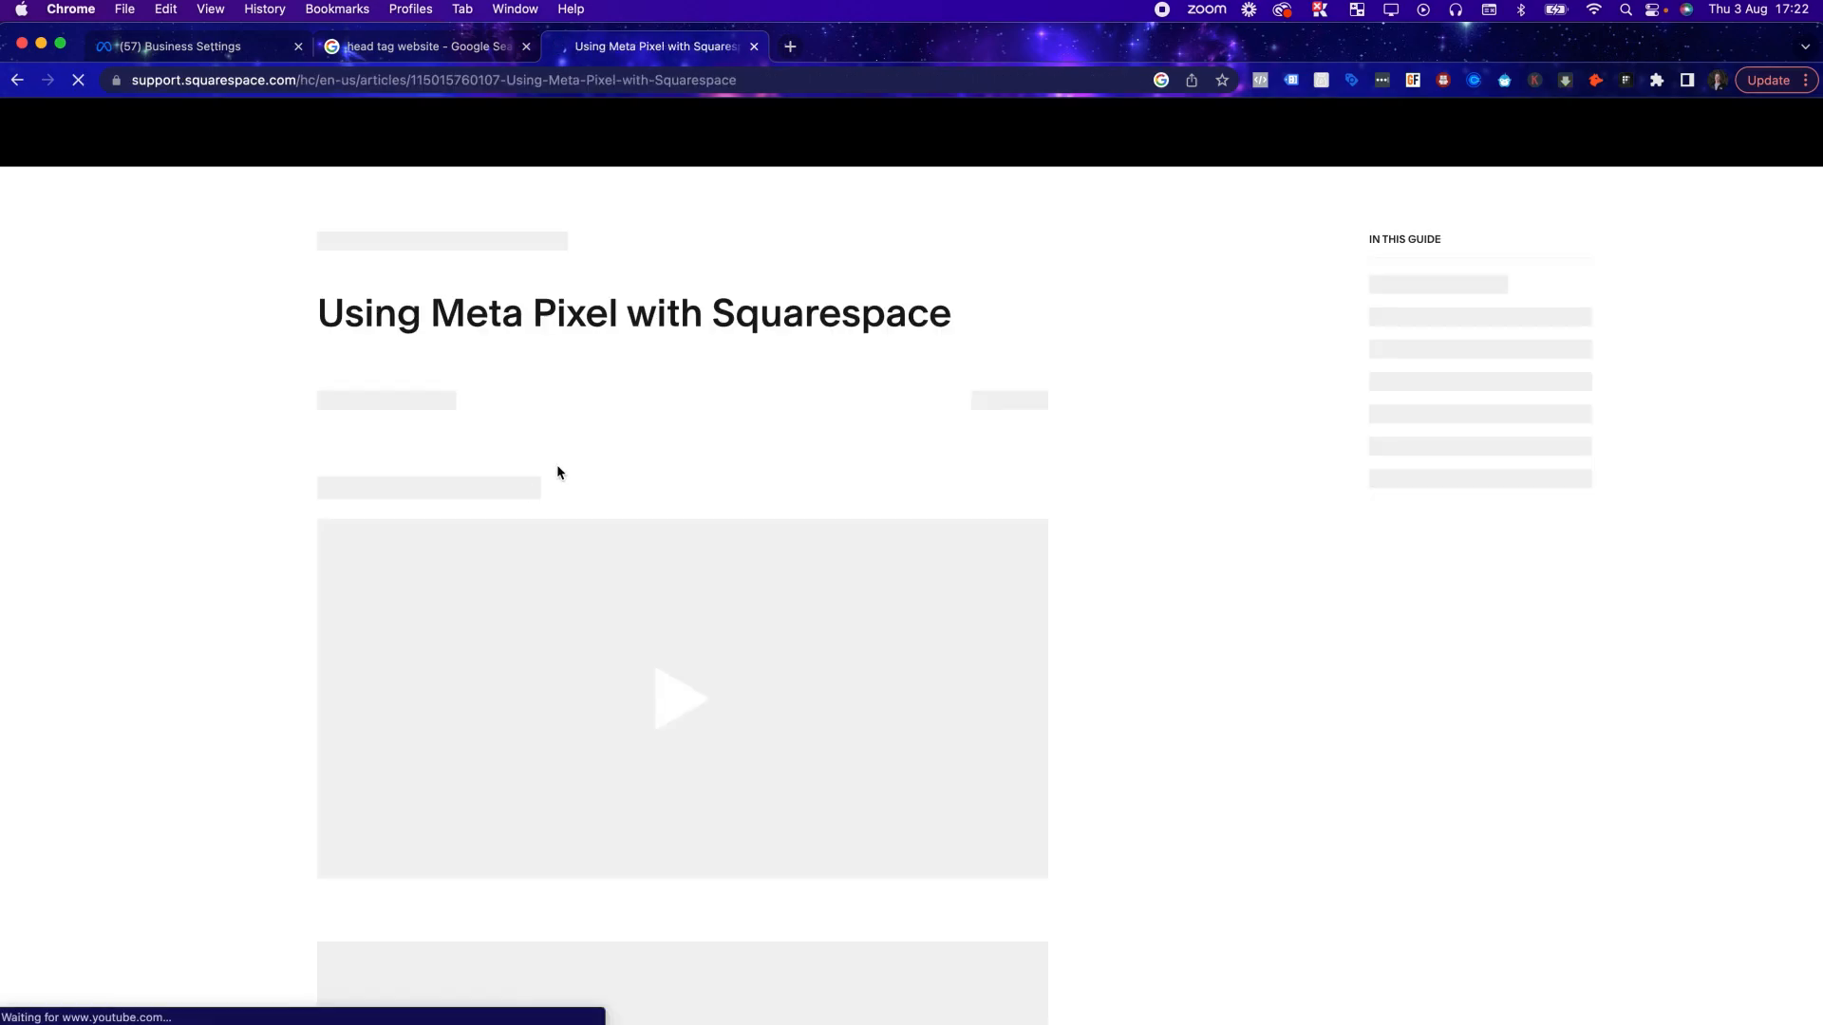
{"action": "scroll", "coordinate": [1064, 379], "scroll_direction": "down", "scroll_amount": 8}
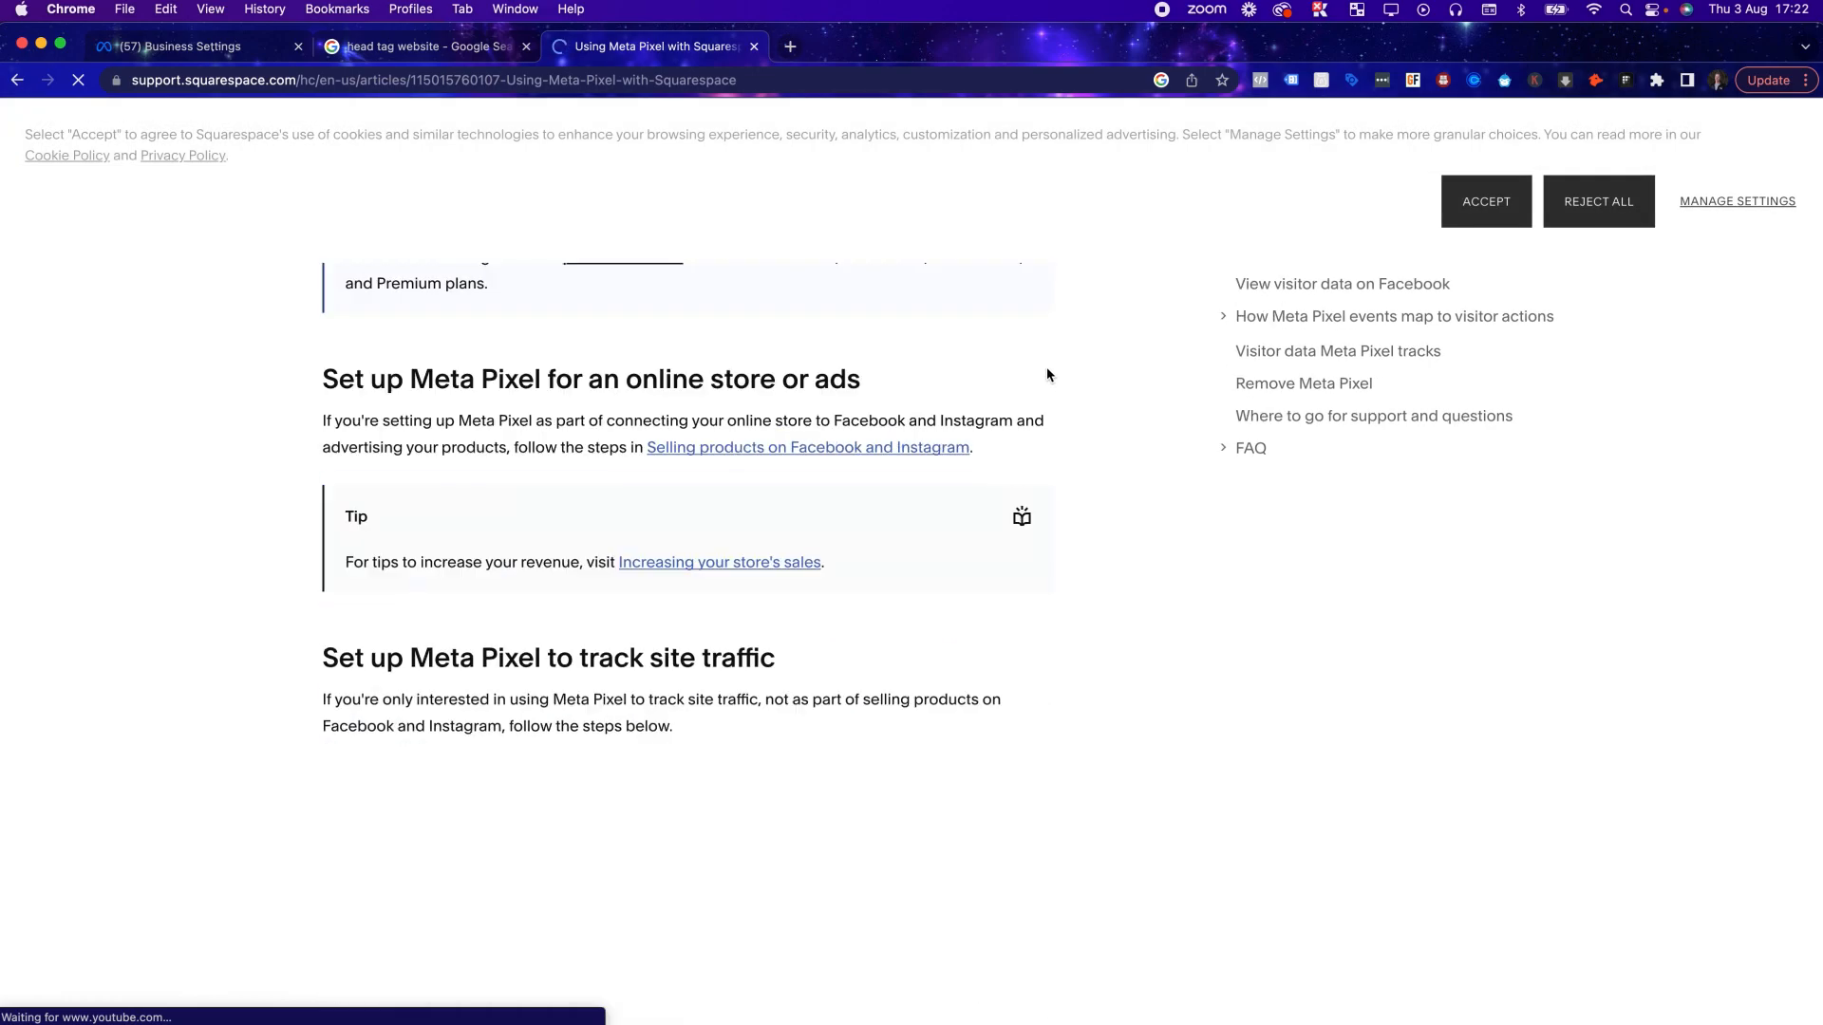
{"action": "scroll", "coordinate": [531, 503], "scroll_direction": "up", "scroll_amount": 1}
{"action": "scroll", "coordinate": [793, 397], "scroll_direction": "down", "scroll_amount": 2}
{"action": "scroll", "coordinate": [793, 397], "scroll_direction": "down", "scroll_amount": 4}
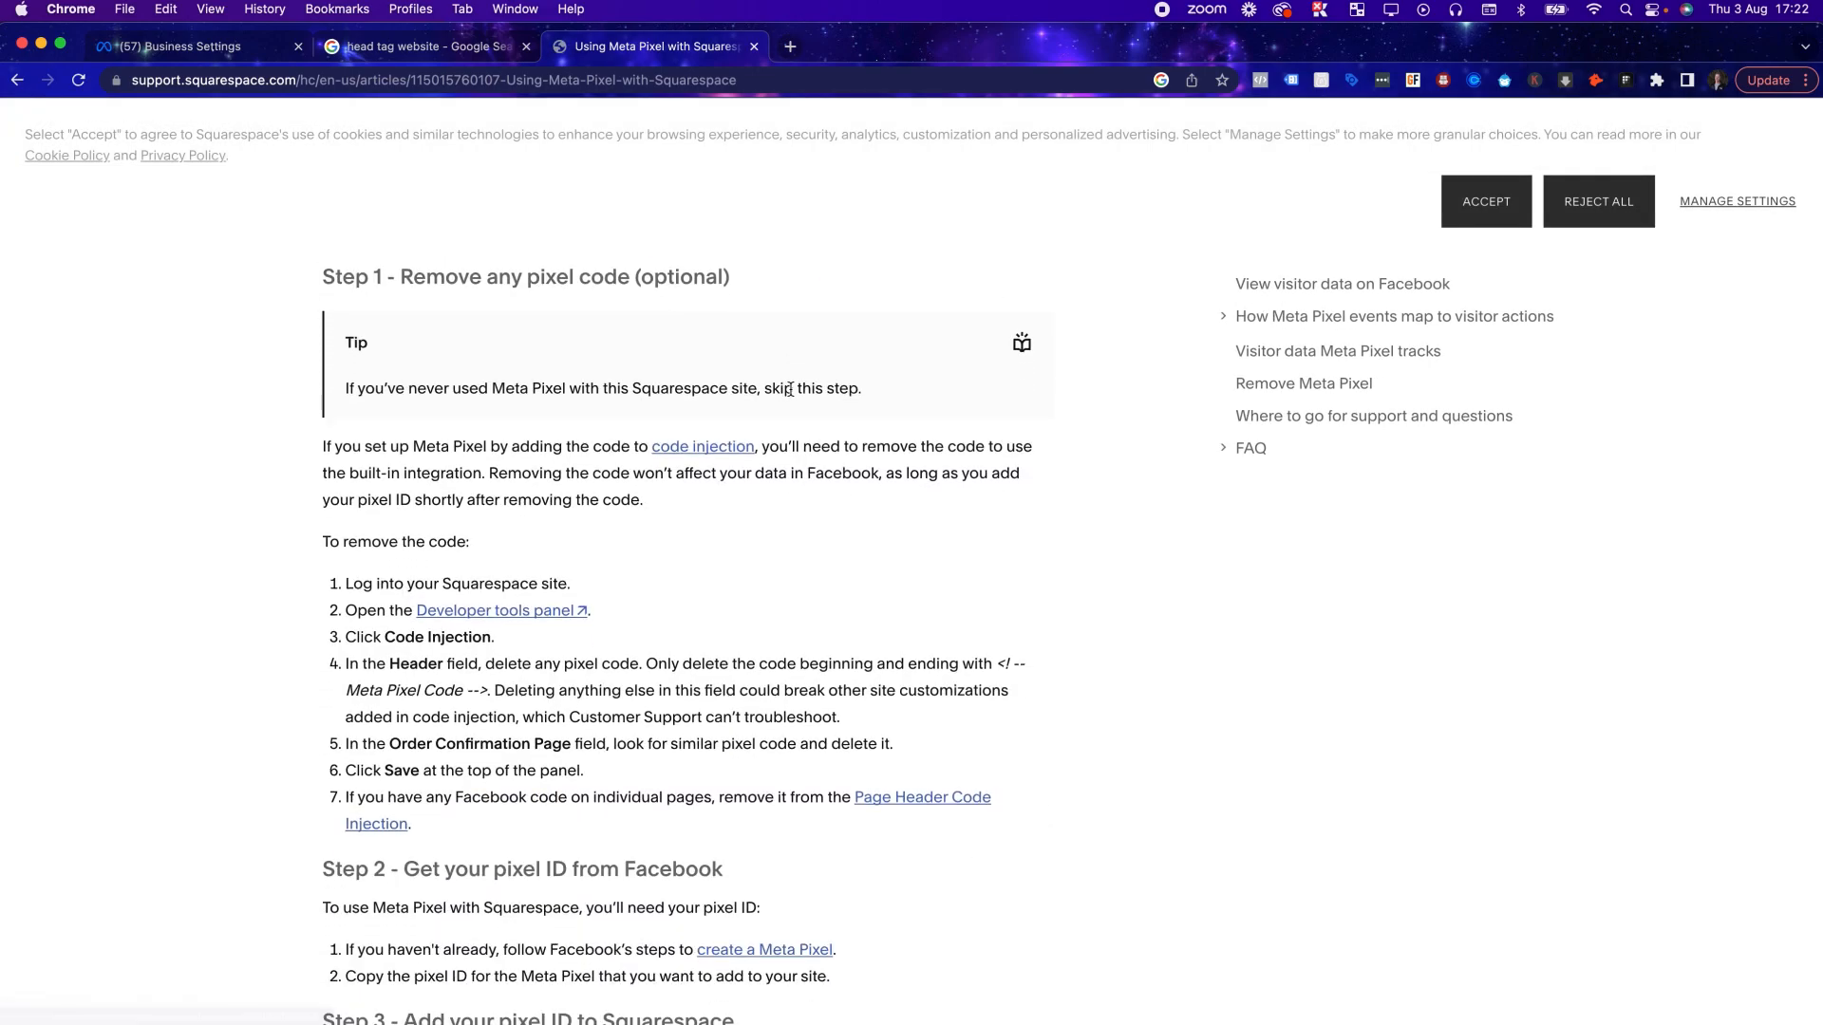
{"action": "scroll", "coordinate": [611, 551], "scroll_direction": "down", "scroll_amount": 1}
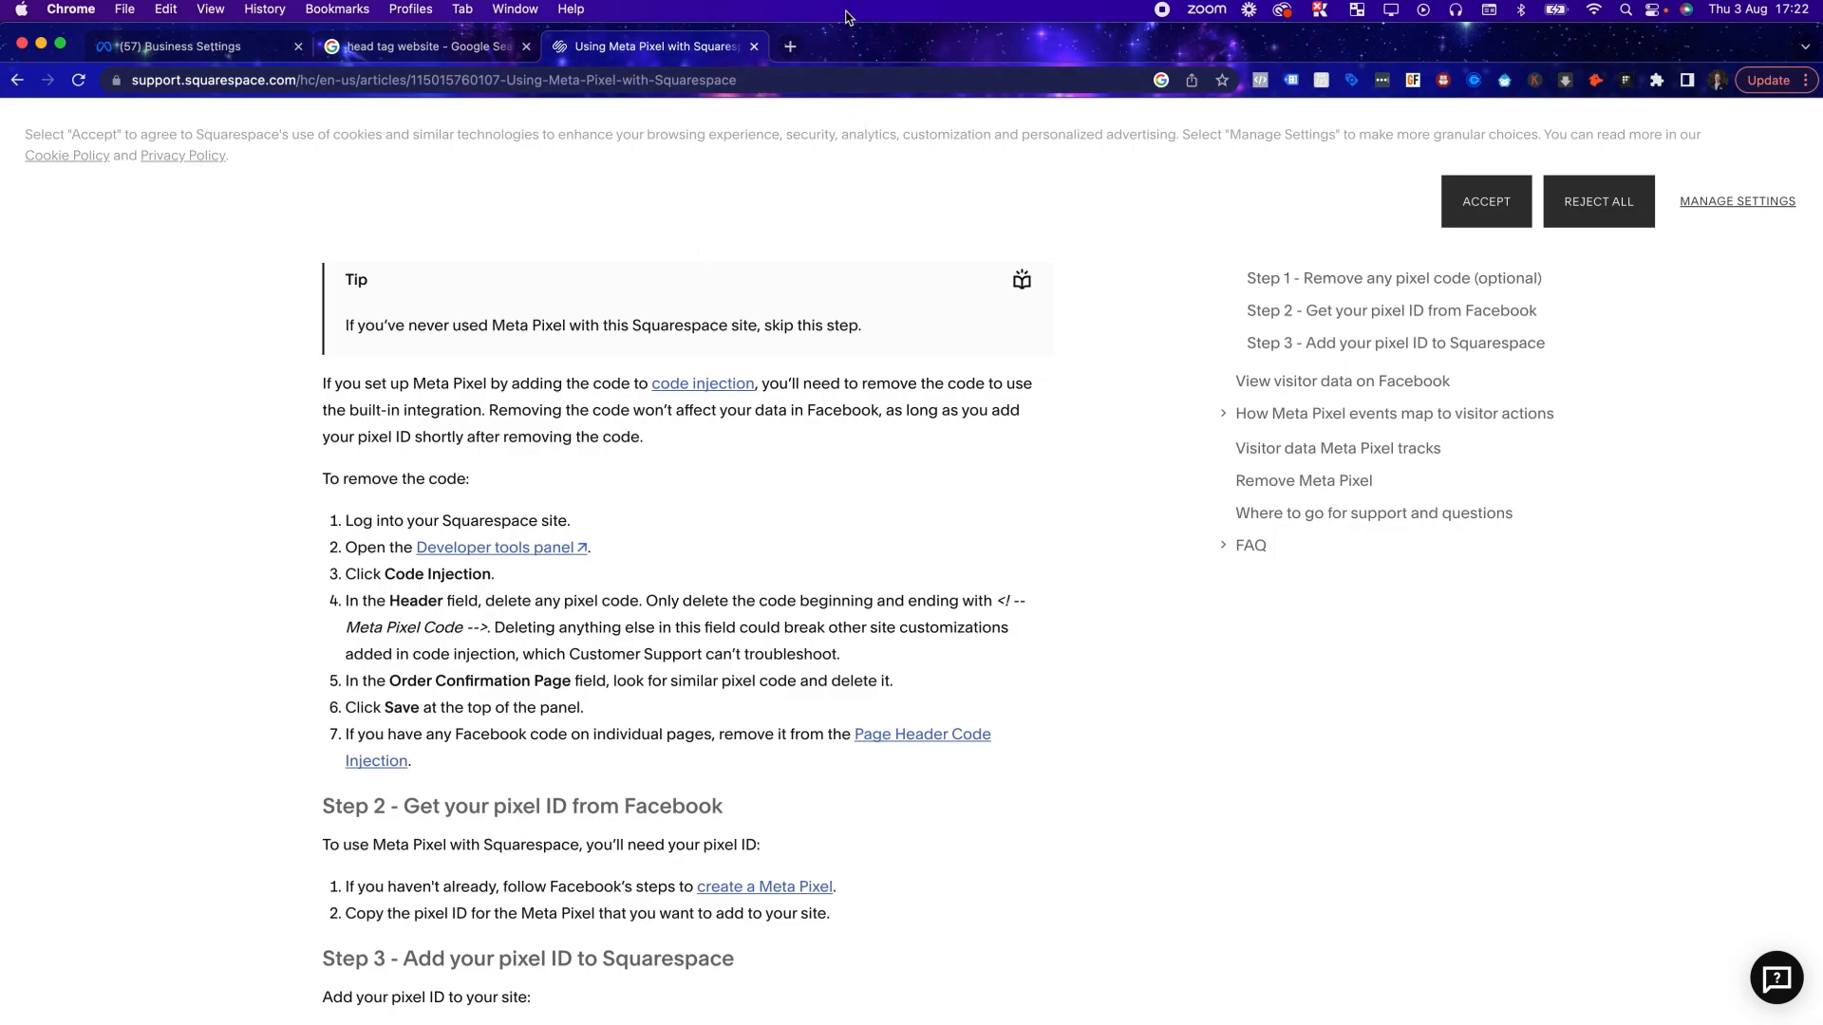
Open webflow.com in a new tab and go to the custom code settings of the UseGrowth Website site
{"action": "left_click", "coordinate": [790, 46]}
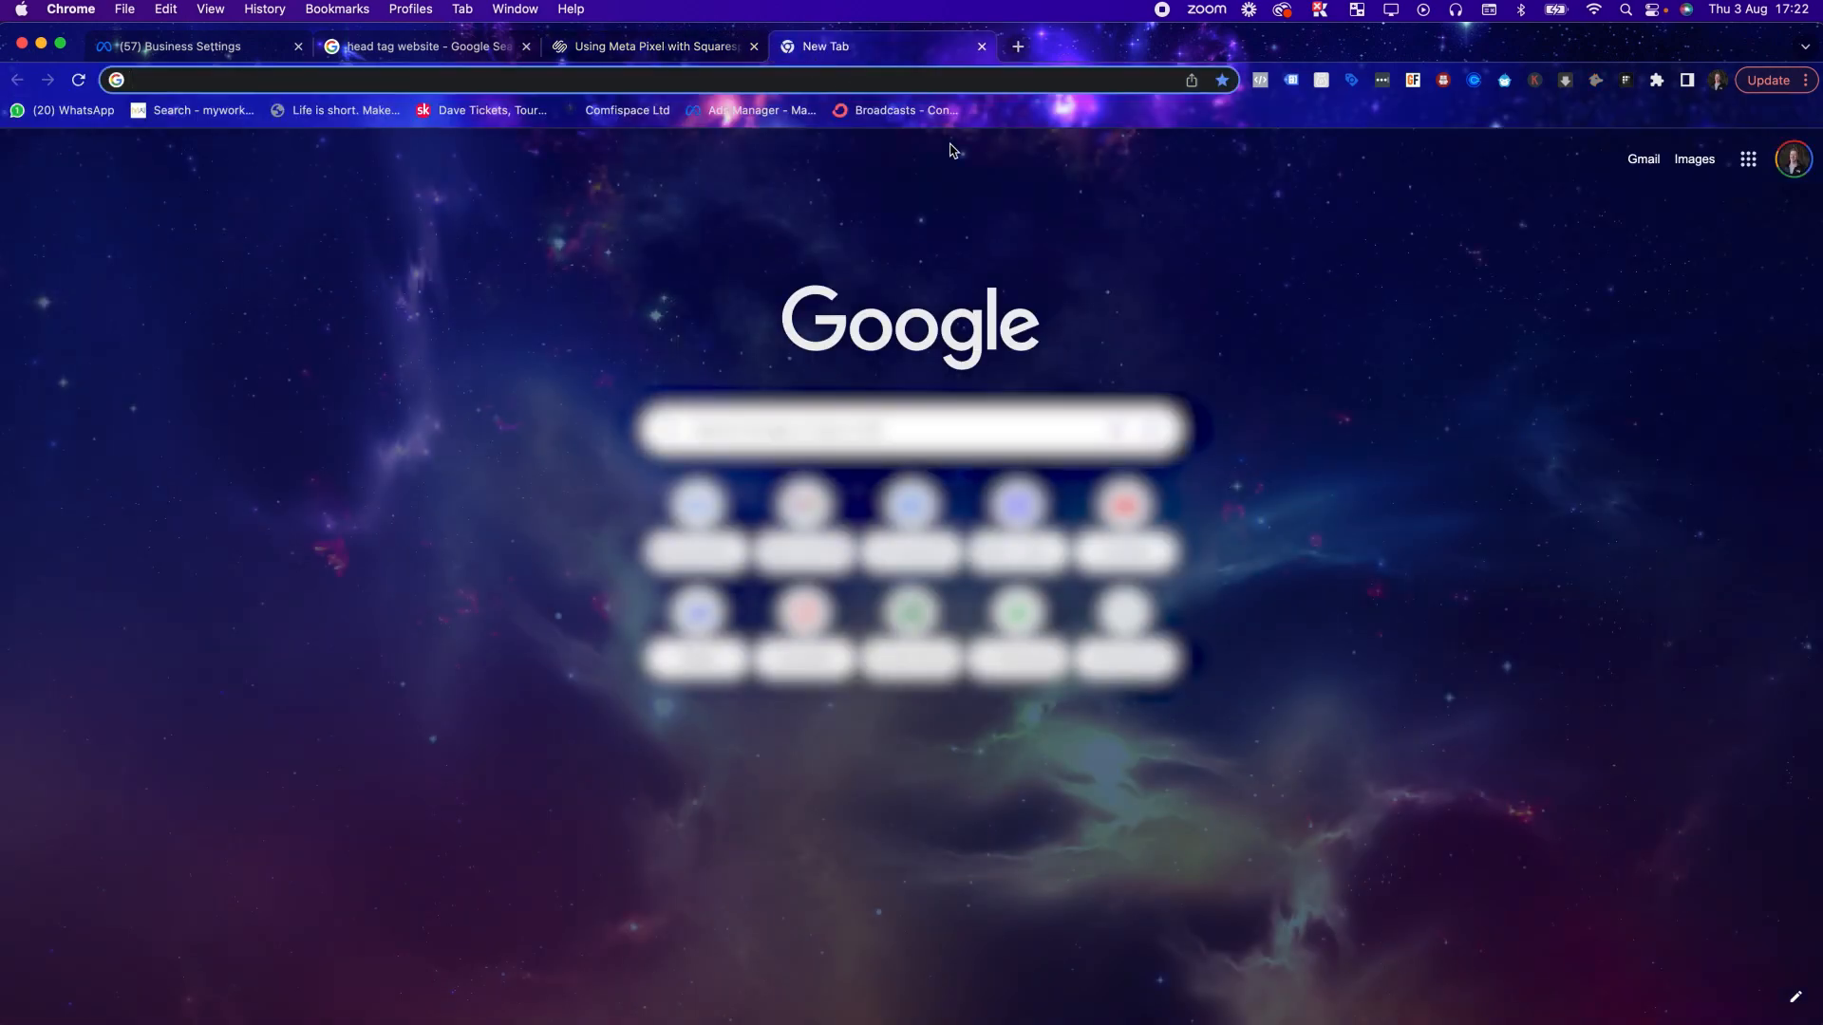
{"action": "type", "text": "web."}
{"action": "type", "text": "flow.com"}
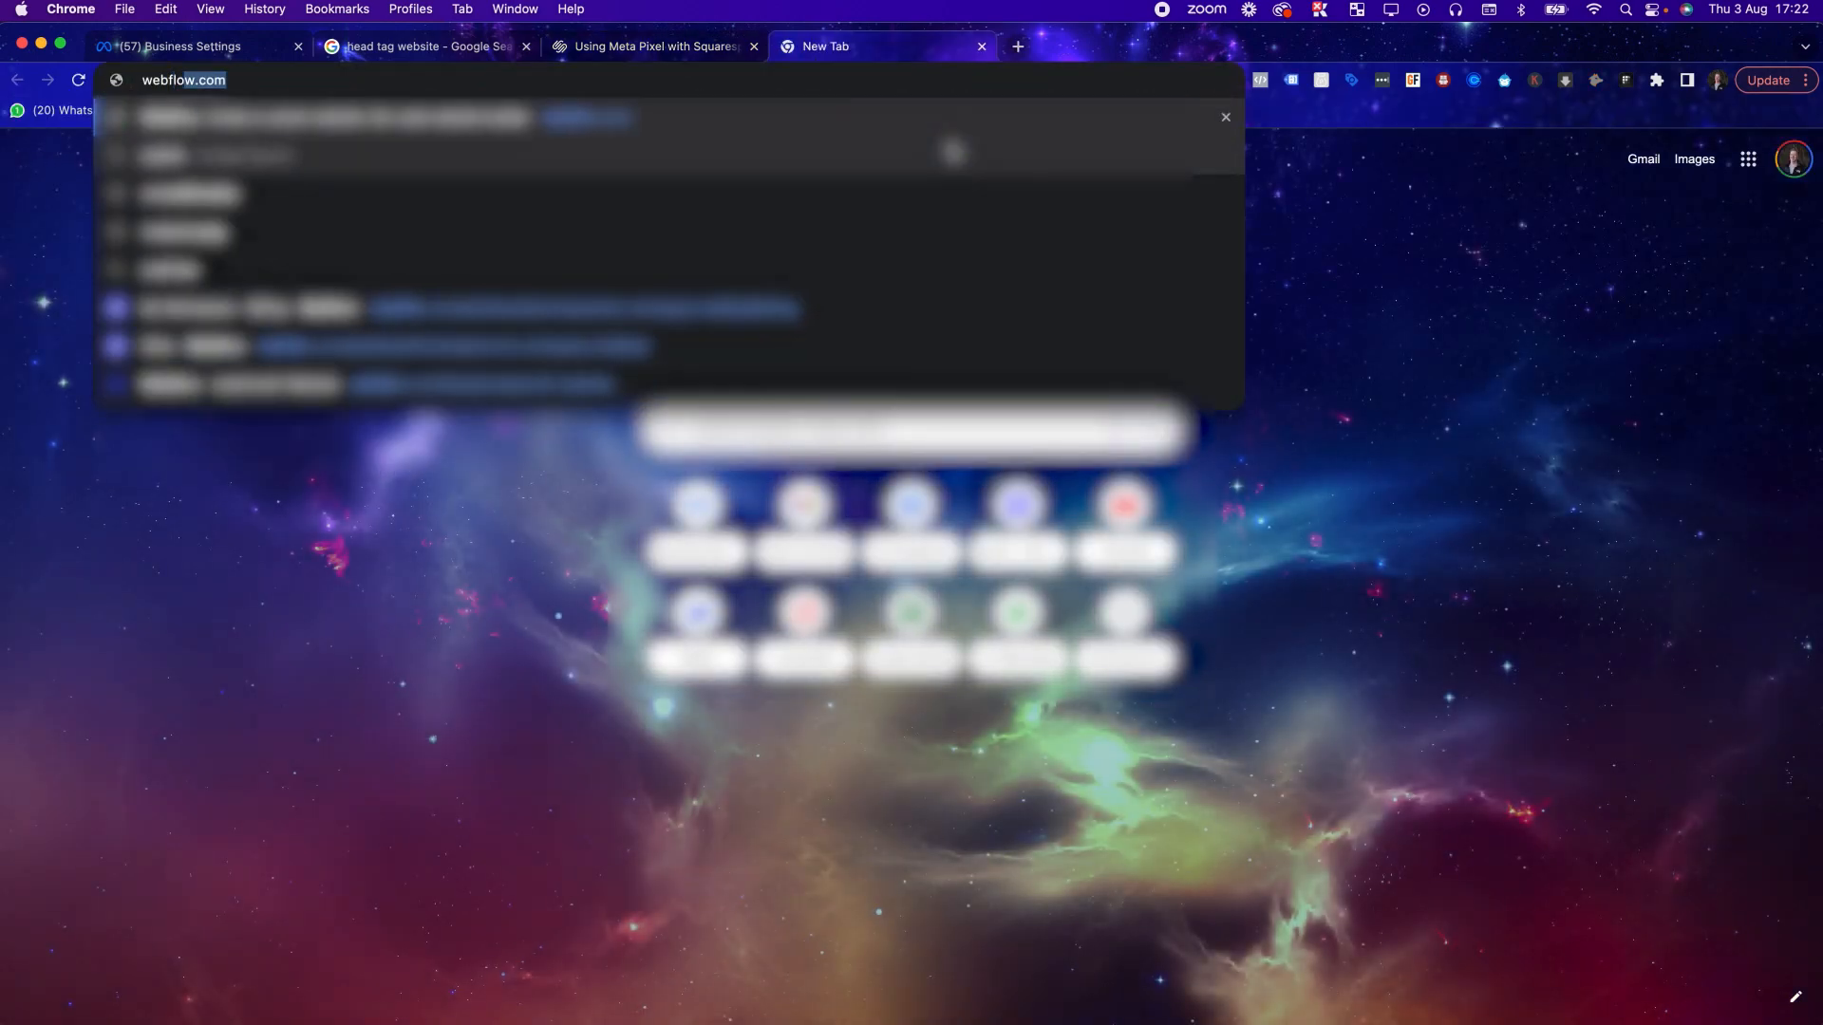
{"action": "key", "text": "Return"}
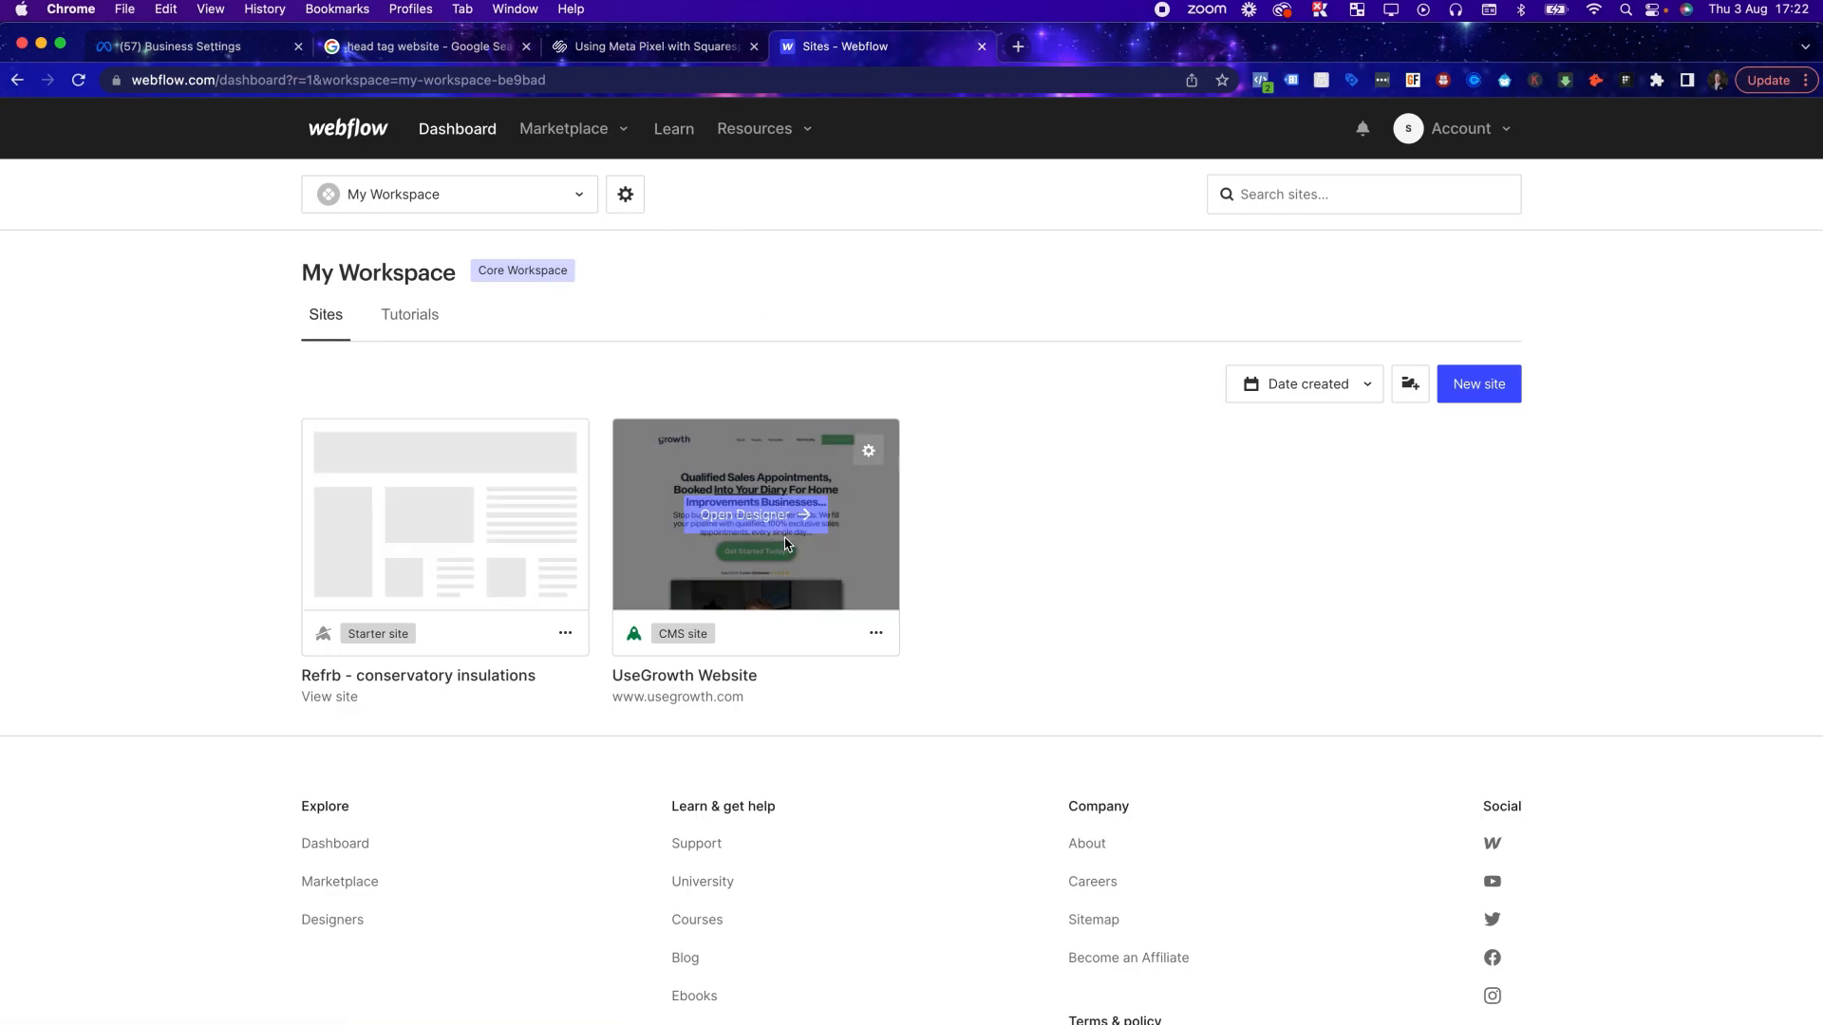
{"action": "left_click", "coordinate": [865, 454]}
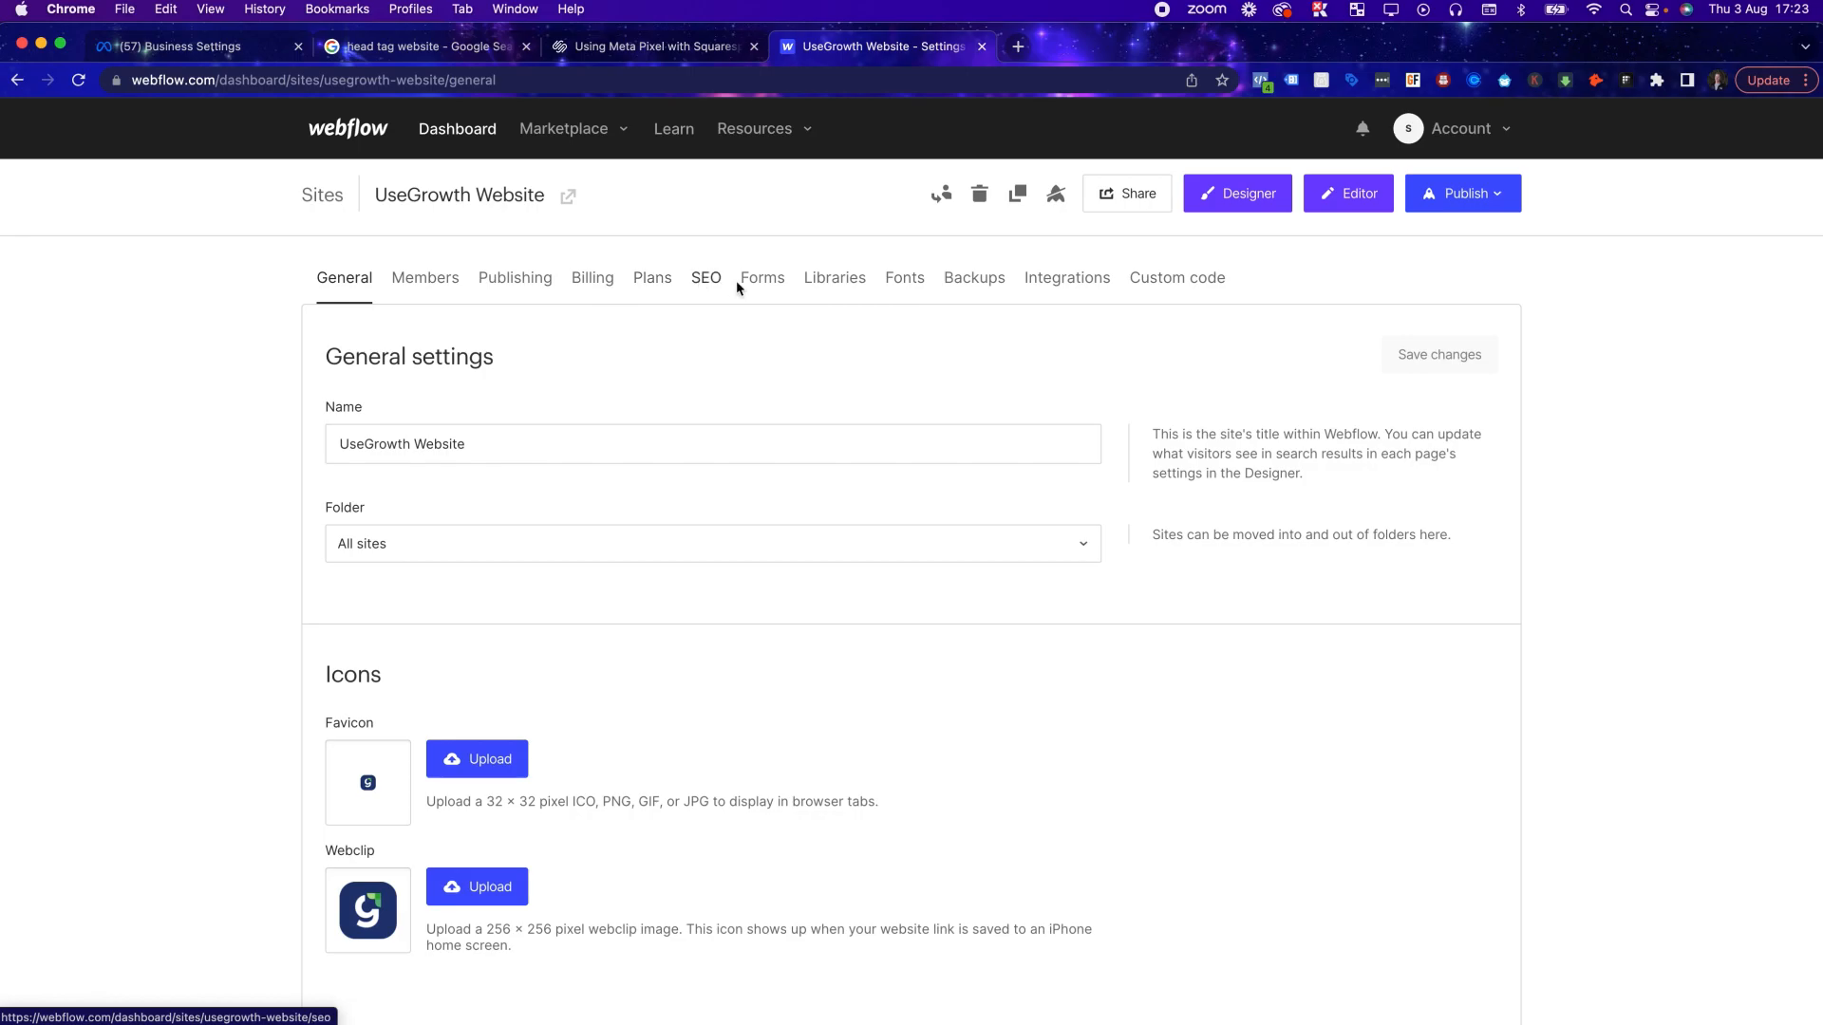
{"action": "left_click", "coordinate": [1144, 285]}
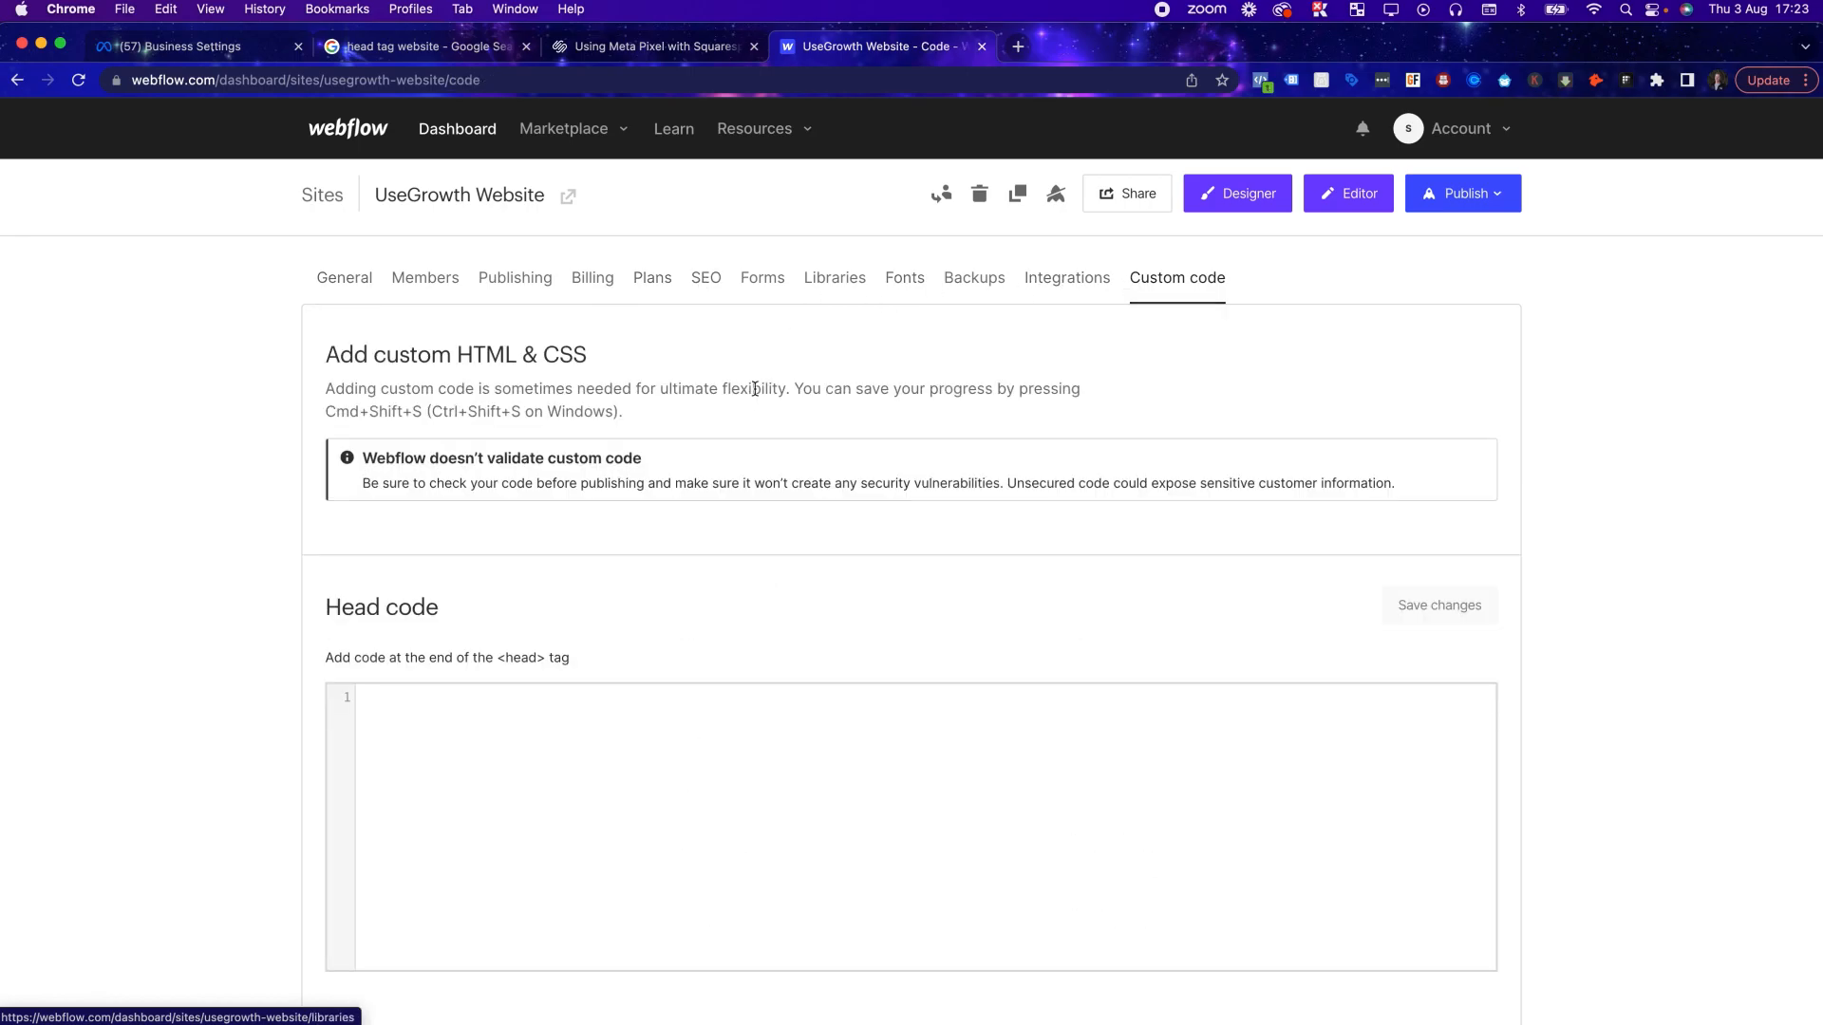
Paste the copied Meta Pixel base code into the site's head code, and clear the field again
{"action": "scroll", "coordinate": [752, 394], "scroll_direction": "down", "scroll_amount": 1}
{"action": "left_click", "coordinate": [503, 683]}
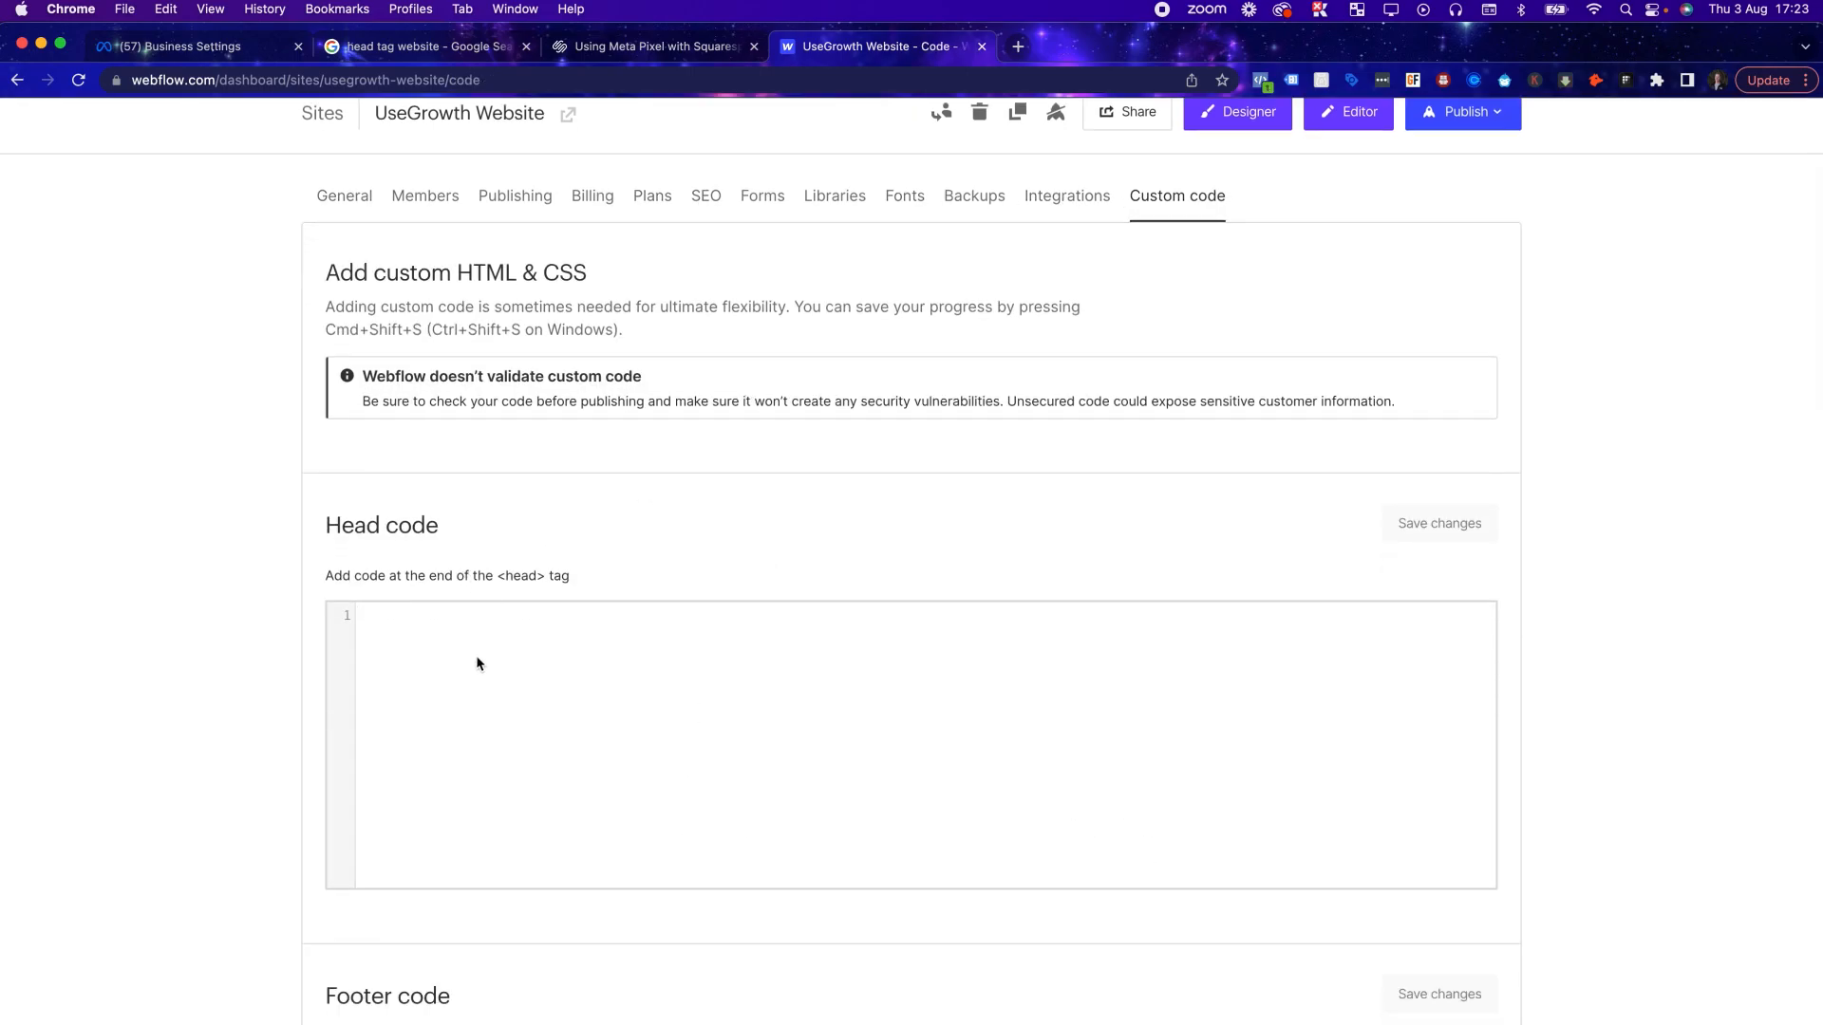
{"action": "key", "text": "super+v"}
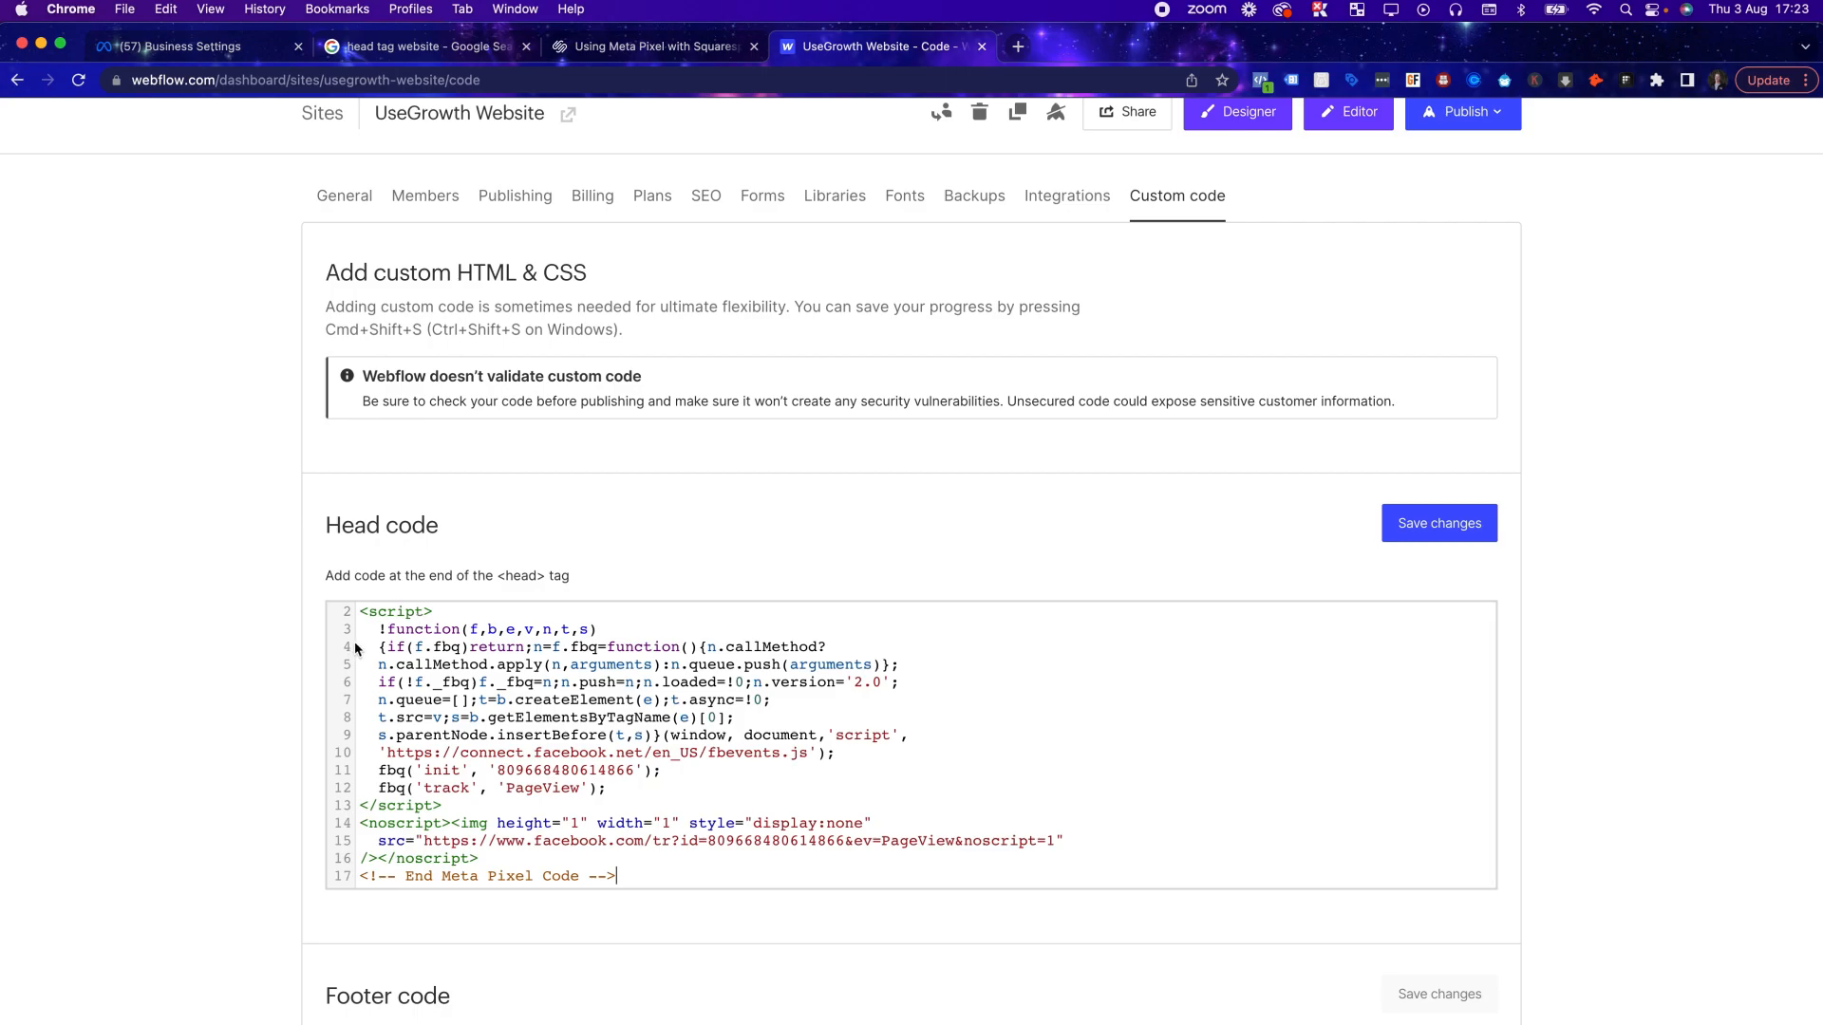
{"action": "key", "text": "super+a"}
{"action": "key", "text": "BackSpace"}
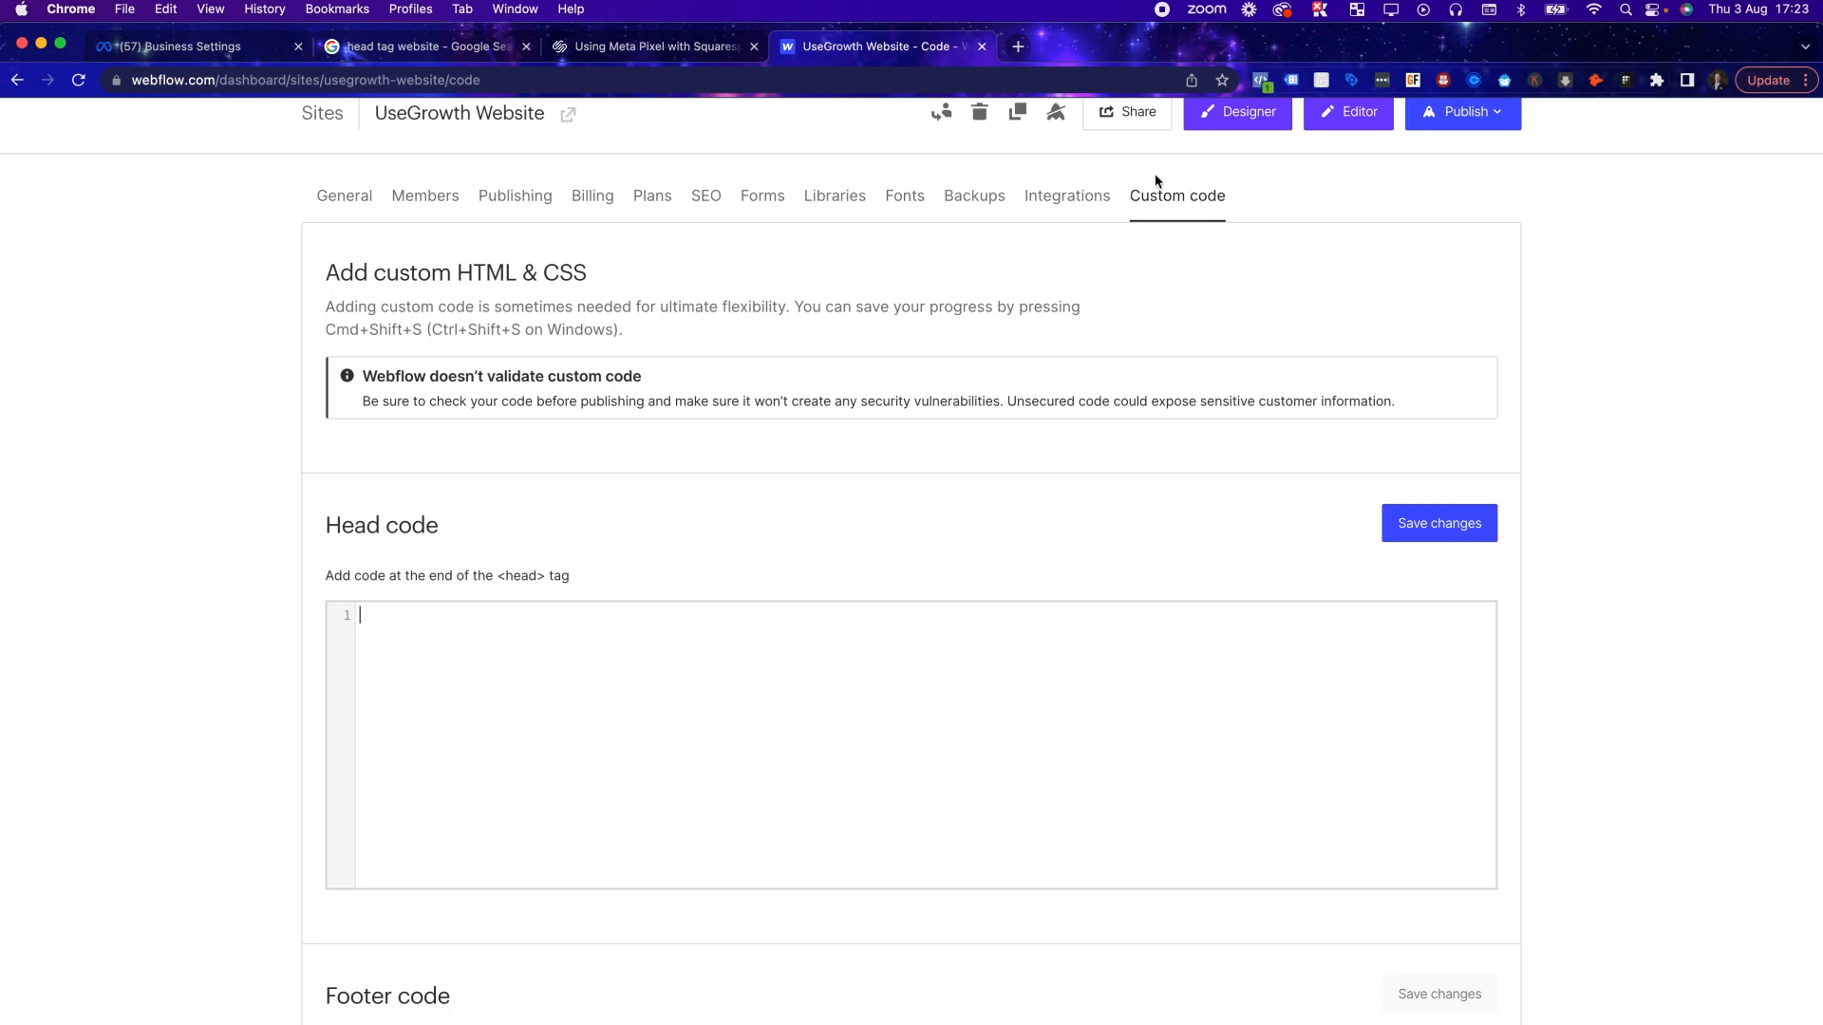
Open the site's integrations settings and find the Facebook pixel ID field in the Facebook Pixel section
{"action": "left_click", "coordinate": [1067, 196]}
{"action": "scroll", "coordinate": [896, 374], "scroll_direction": "down", "scroll_amount": 5}
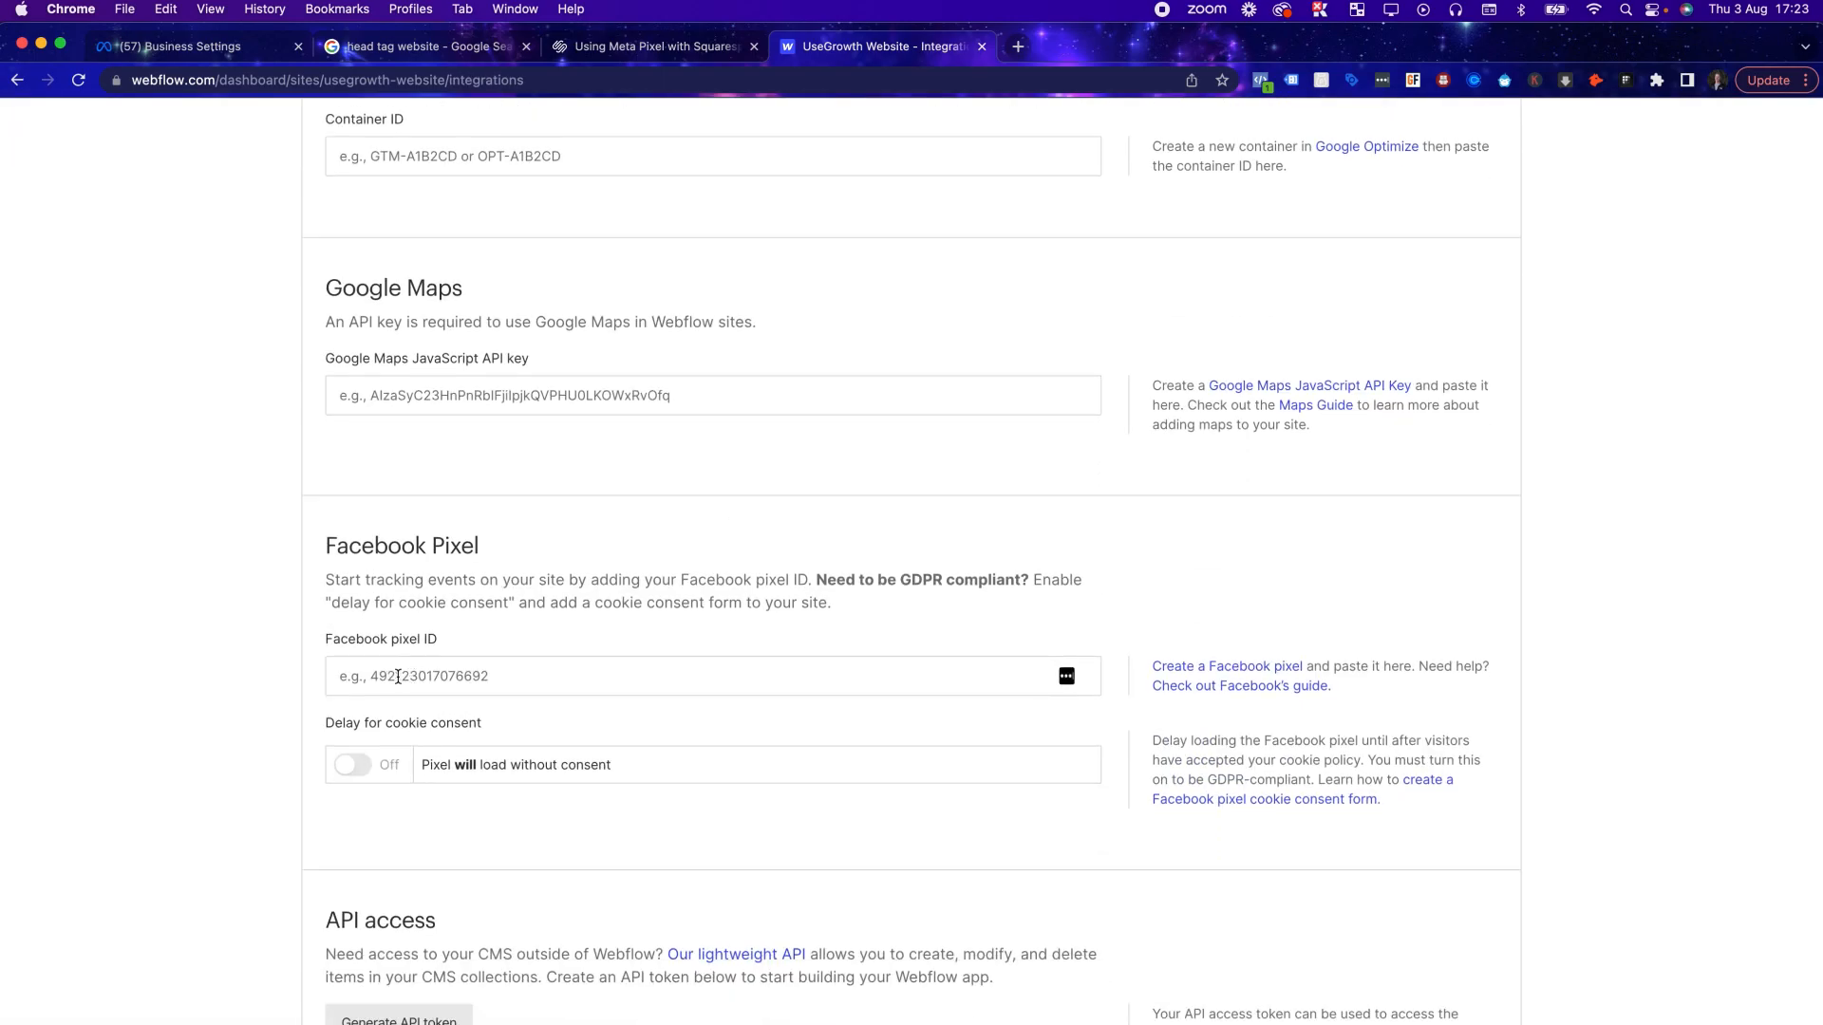
{"action": "scroll", "coordinate": [590, 549], "scroll_direction": "down", "scroll_amount": 1}
{"action": "scroll", "coordinate": [1258, 482], "scroll_direction": "down", "scroll_amount": 1}
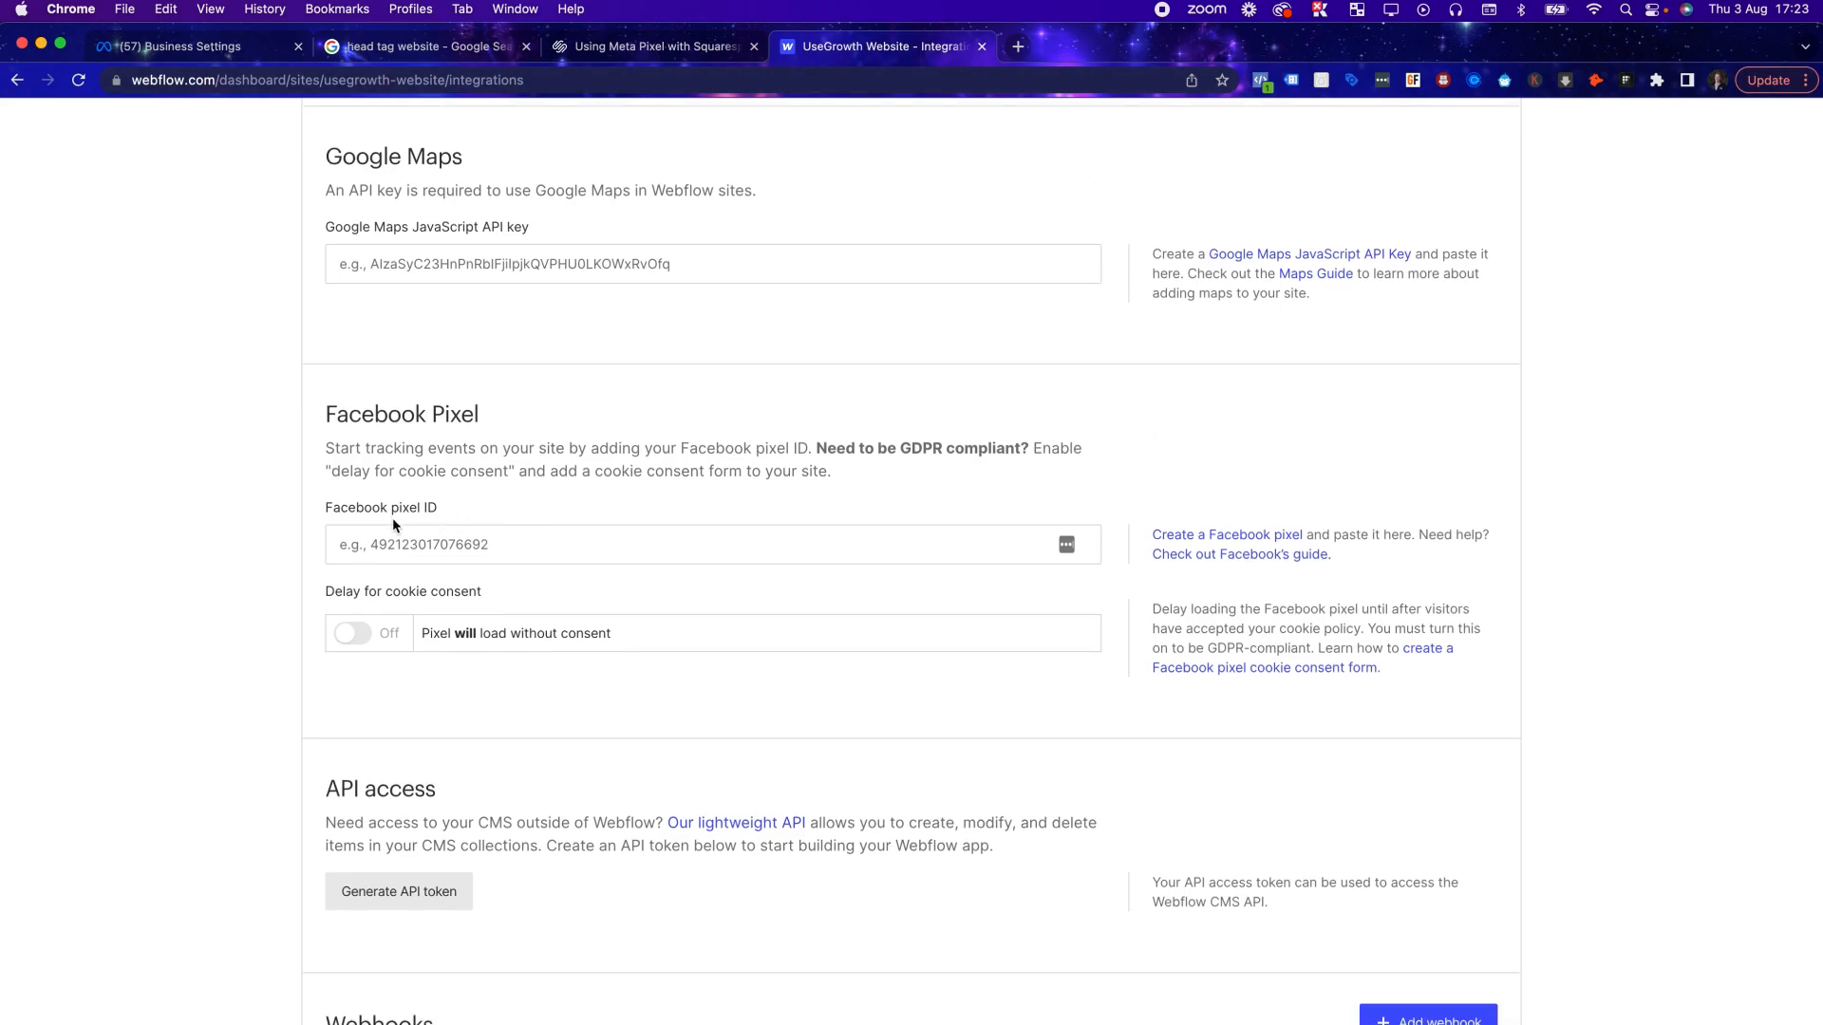
{"action": "left_click_drag", "start_coordinate": [352, 515], "coordinate": [442, 512]}
Return to Meta Business settings, review the pixel's base code installation instructions and close the Install pixel dialog
{"action": "left_click", "coordinate": [152, 45]}
{"action": "mouse_move", "coordinate": [841, 454]}
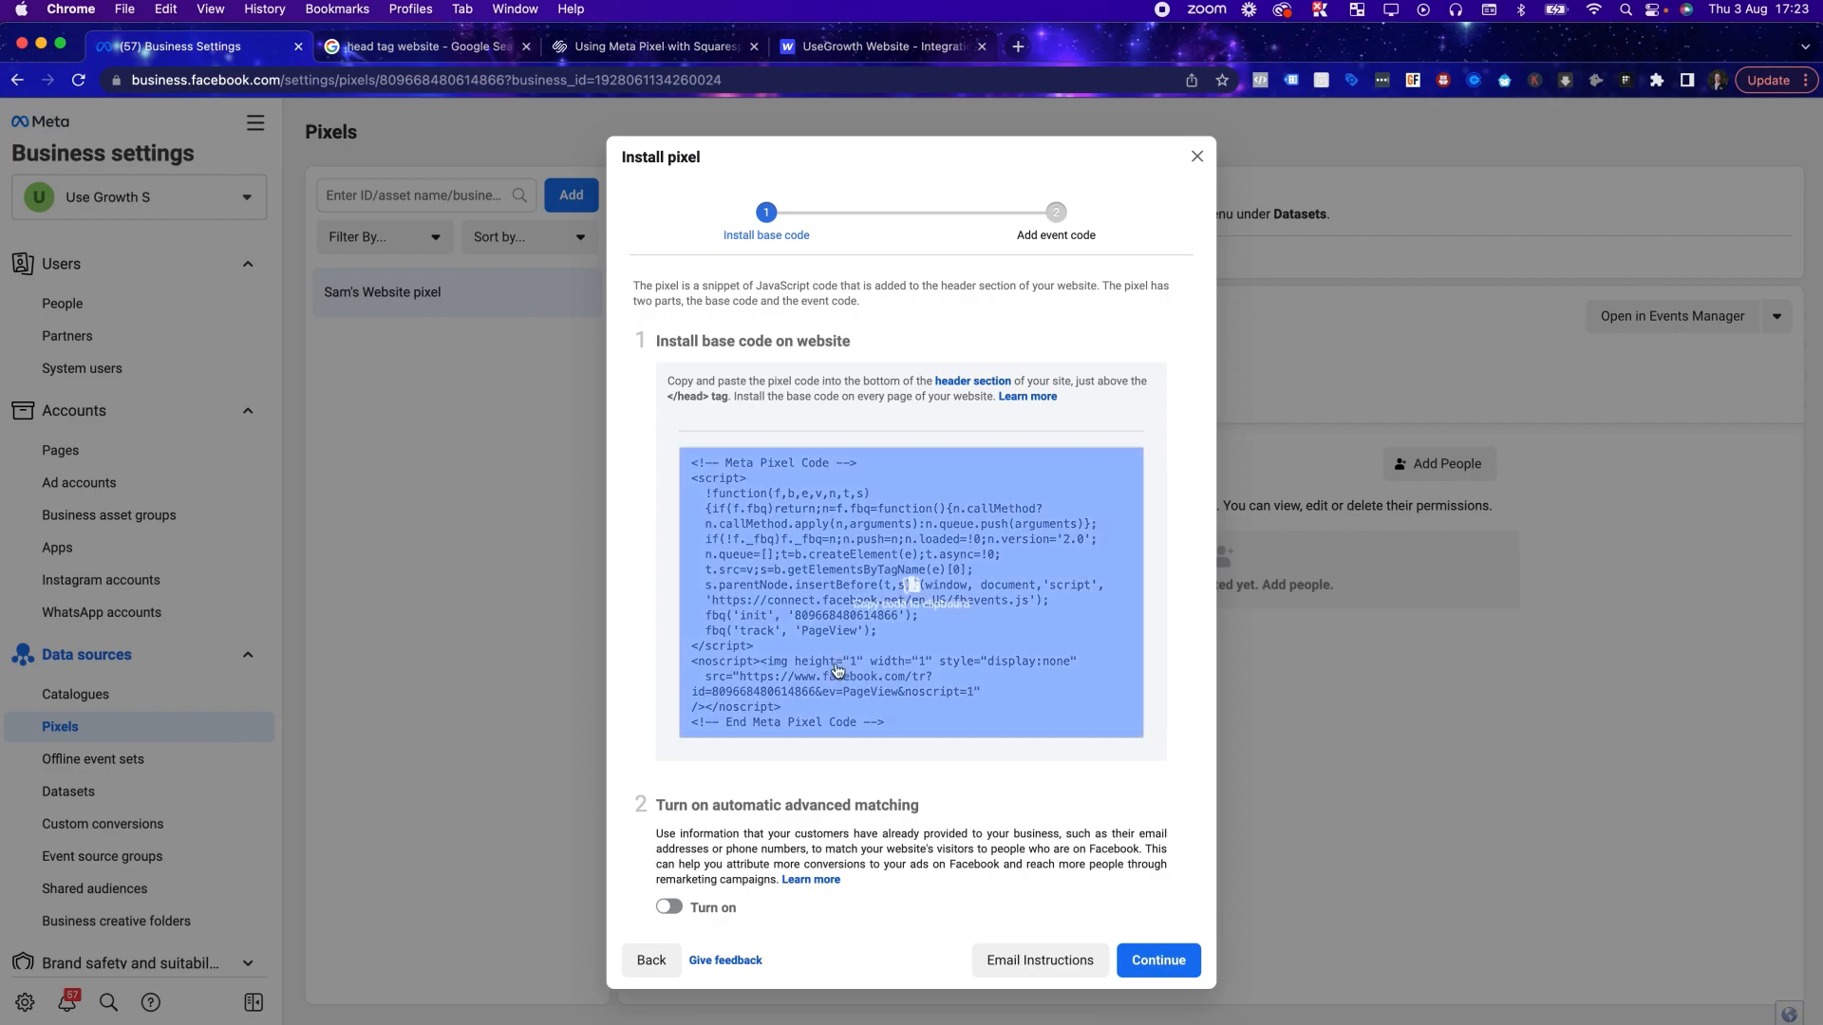
{"action": "left_click", "coordinate": [921, 642]}
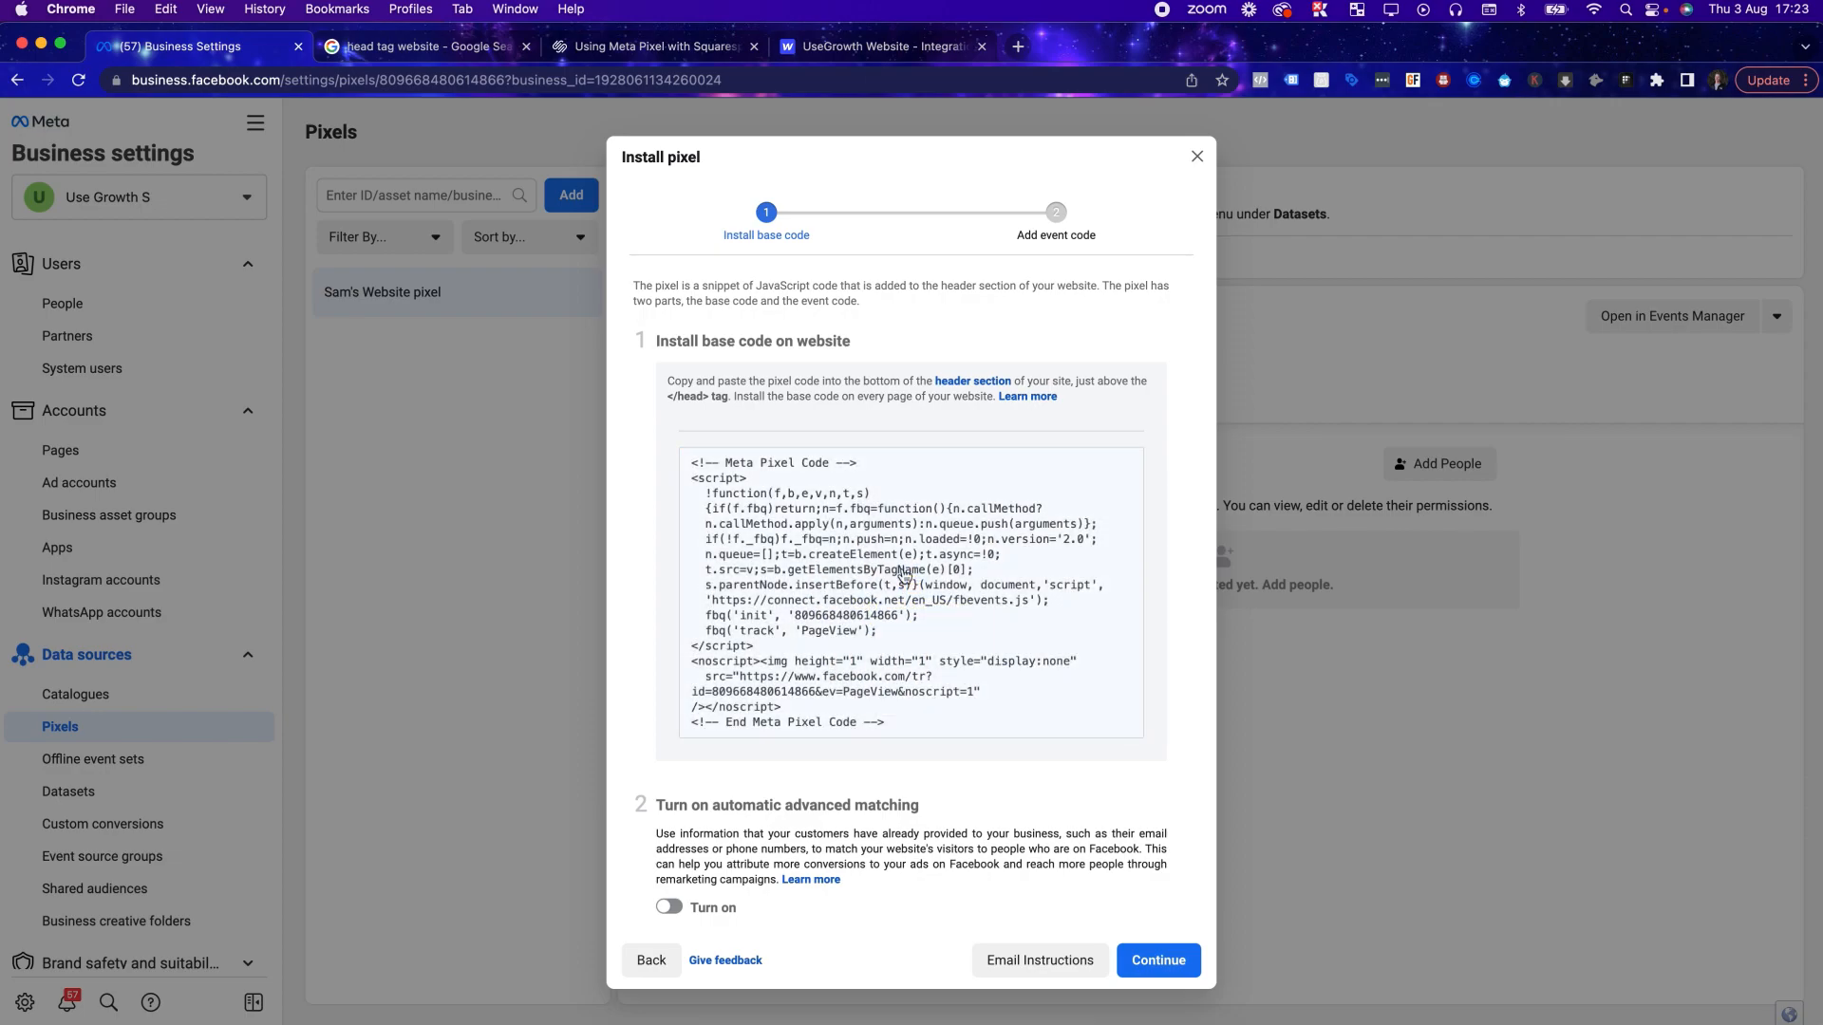
{"action": "scroll", "coordinate": [844, 471], "scroll_direction": "down", "scroll_amount": 1}
{"action": "scroll", "coordinate": [844, 471], "scroll_direction": "up", "scroll_amount": 1}
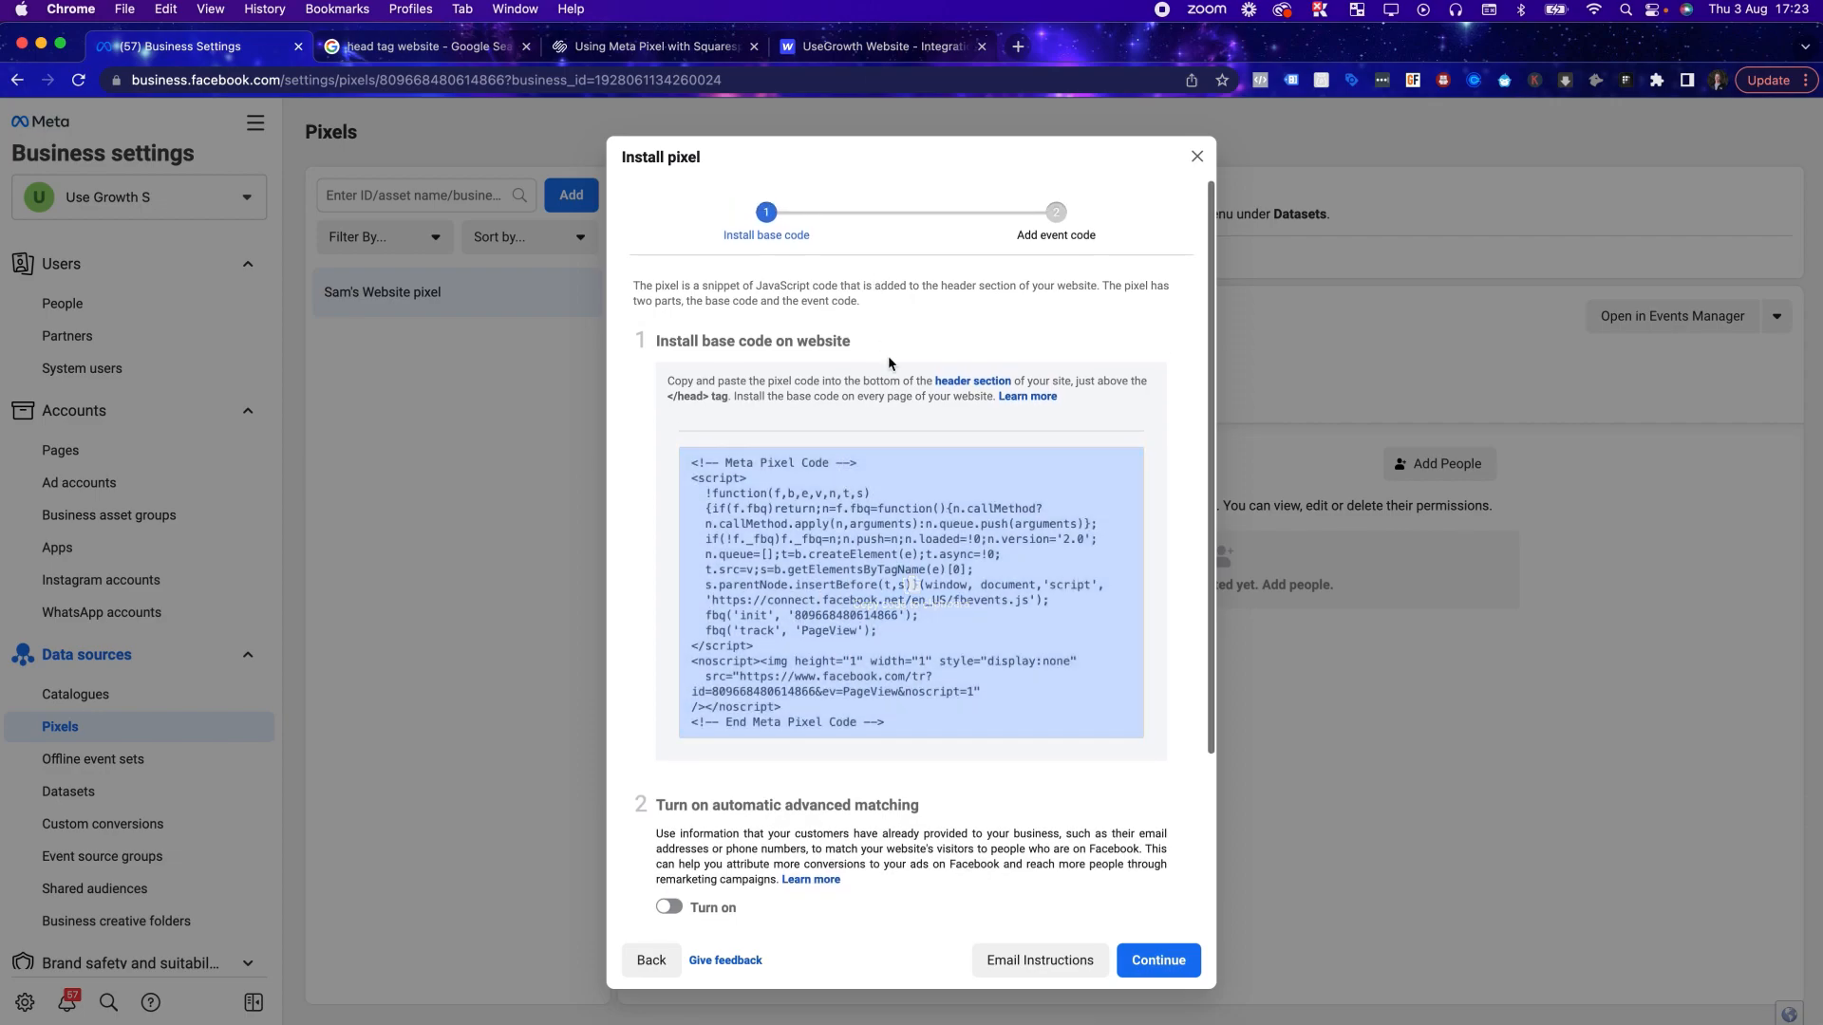
{"action": "left_click", "coordinate": [906, 524]}
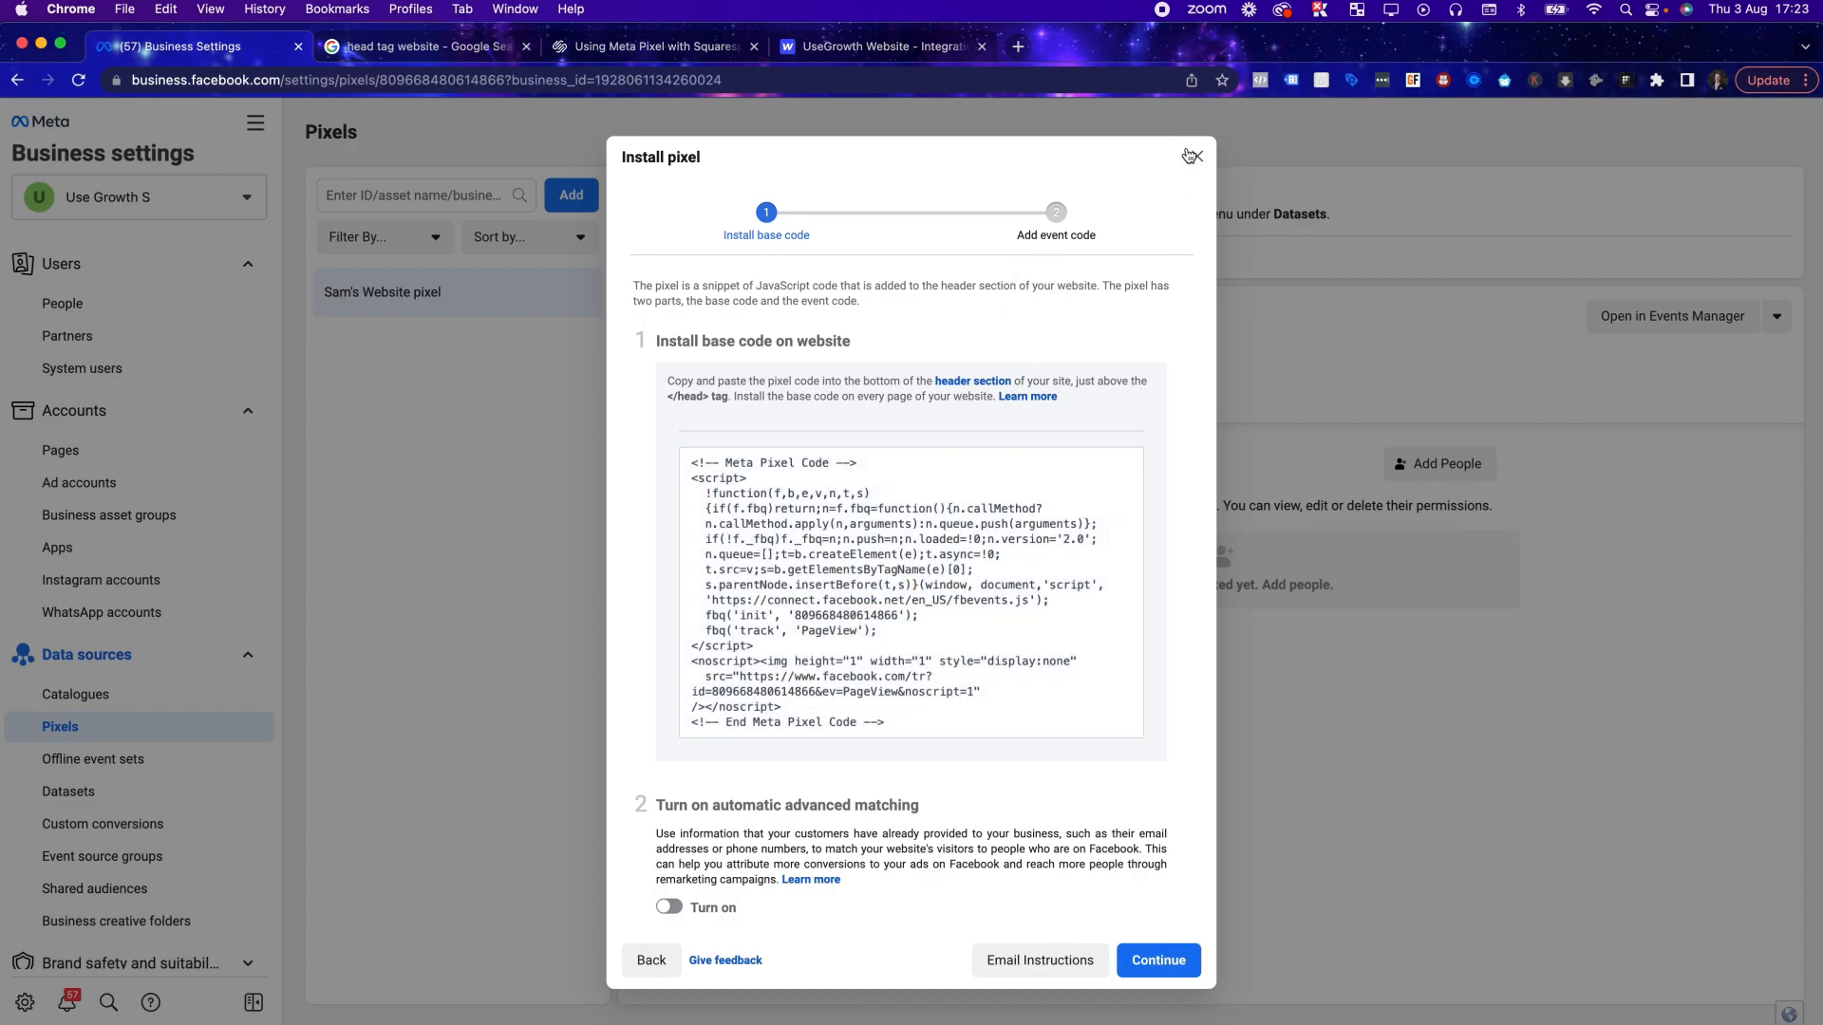
{"action": "scroll", "coordinate": [976, 485], "scroll_direction": "down", "scroll_amount": 3}
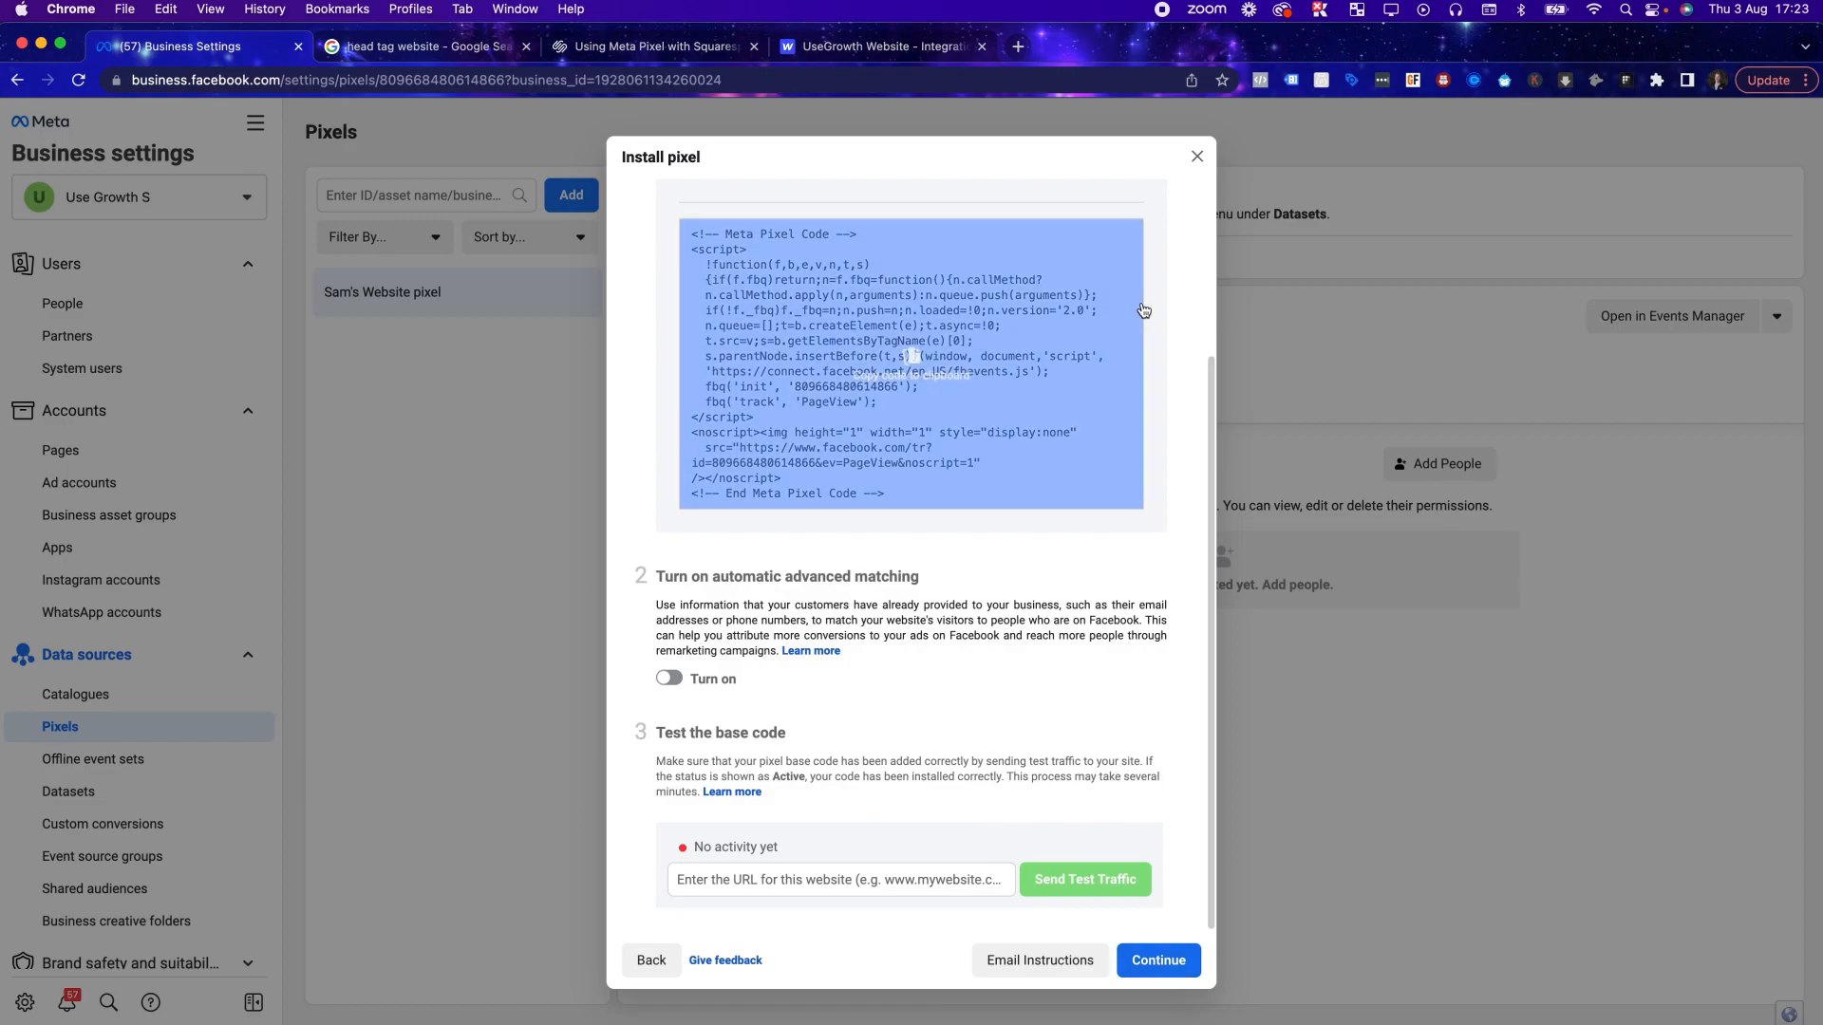
{"action": "scroll", "coordinate": [1143, 304], "scroll_direction": "up", "scroll_amount": 3}
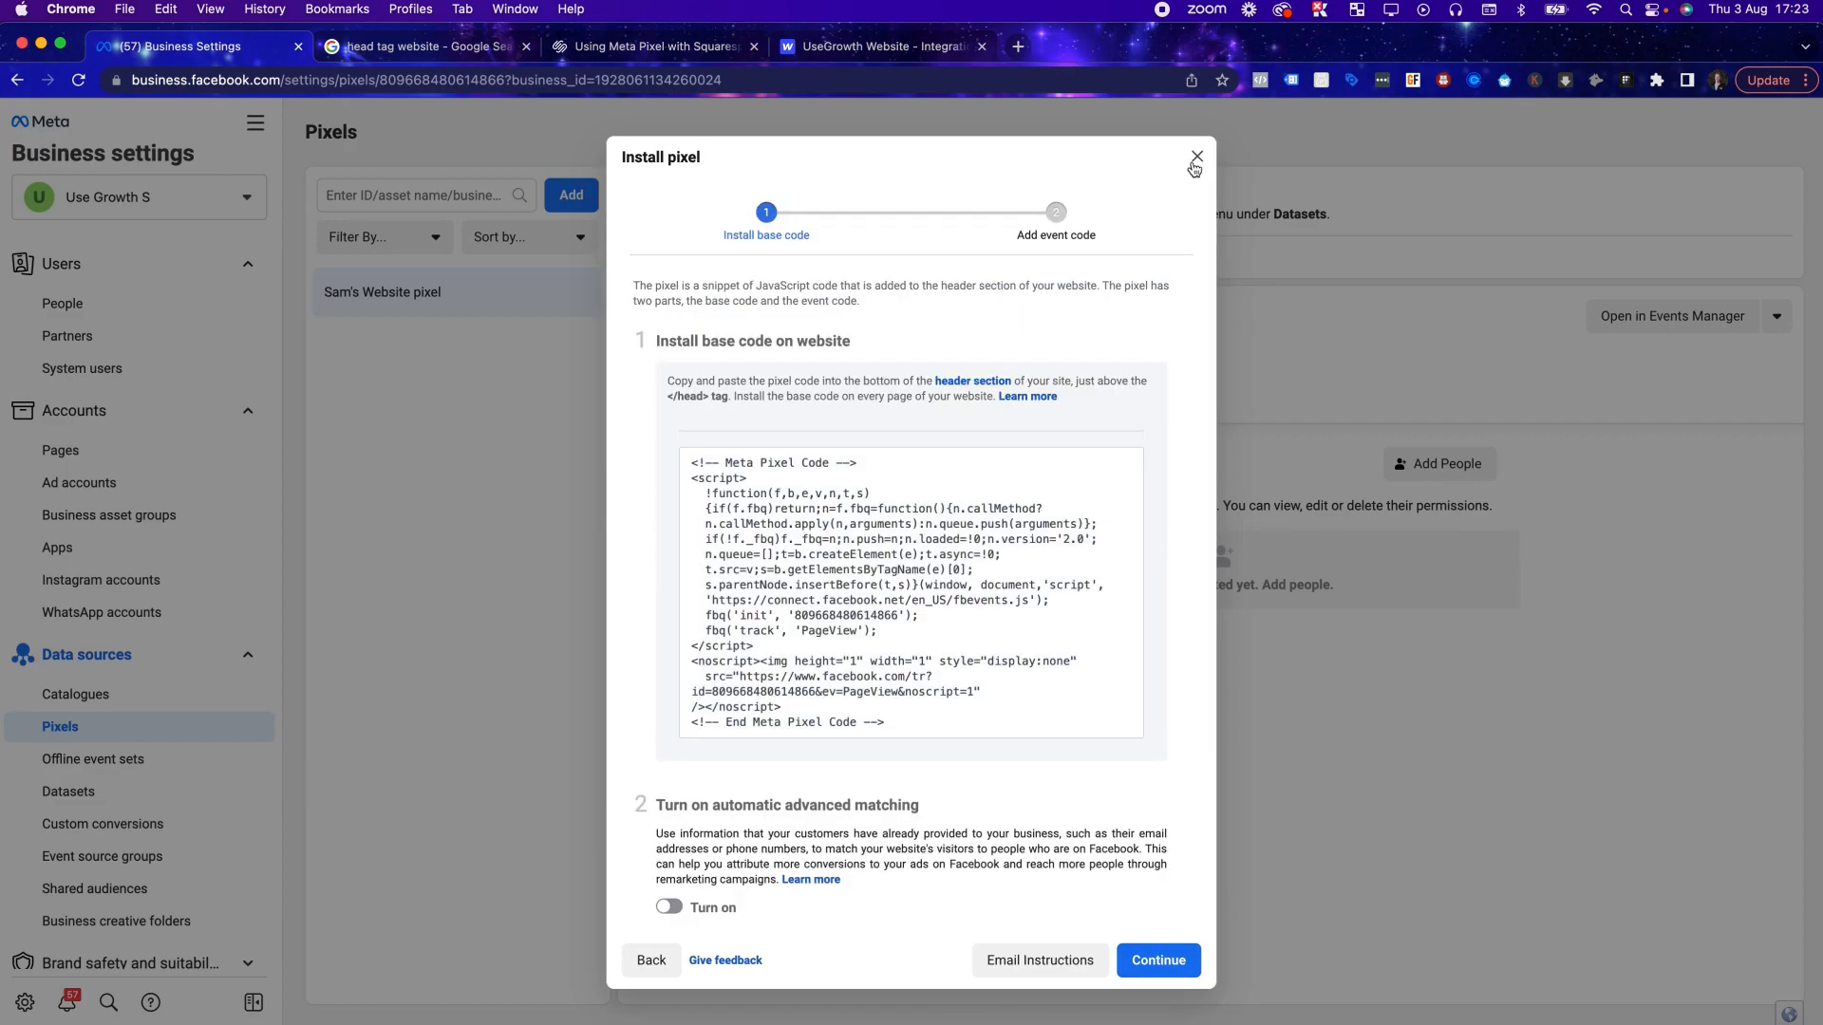
{"action": "left_click", "coordinate": [1196, 158]}
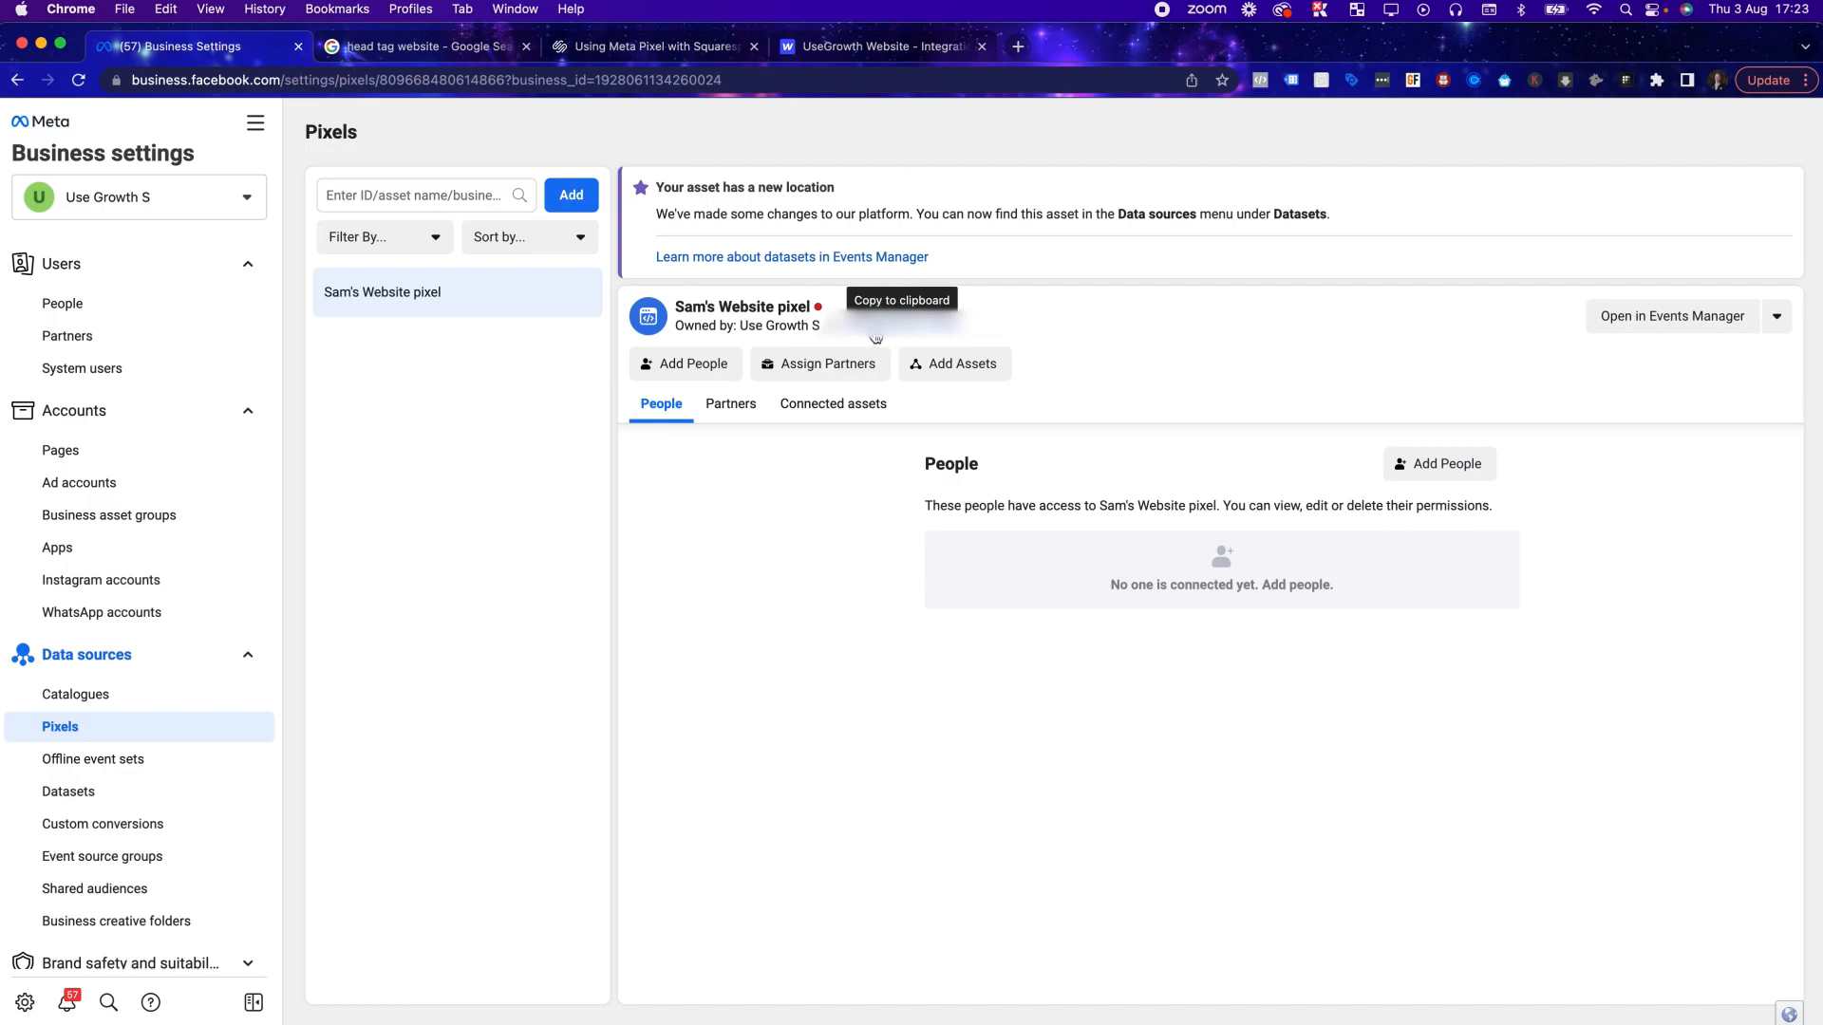
Review the Facebook Pixel section and the remaining integrations settings of the Webflow site
{"action": "left_click", "coordinate": [854, 49]}
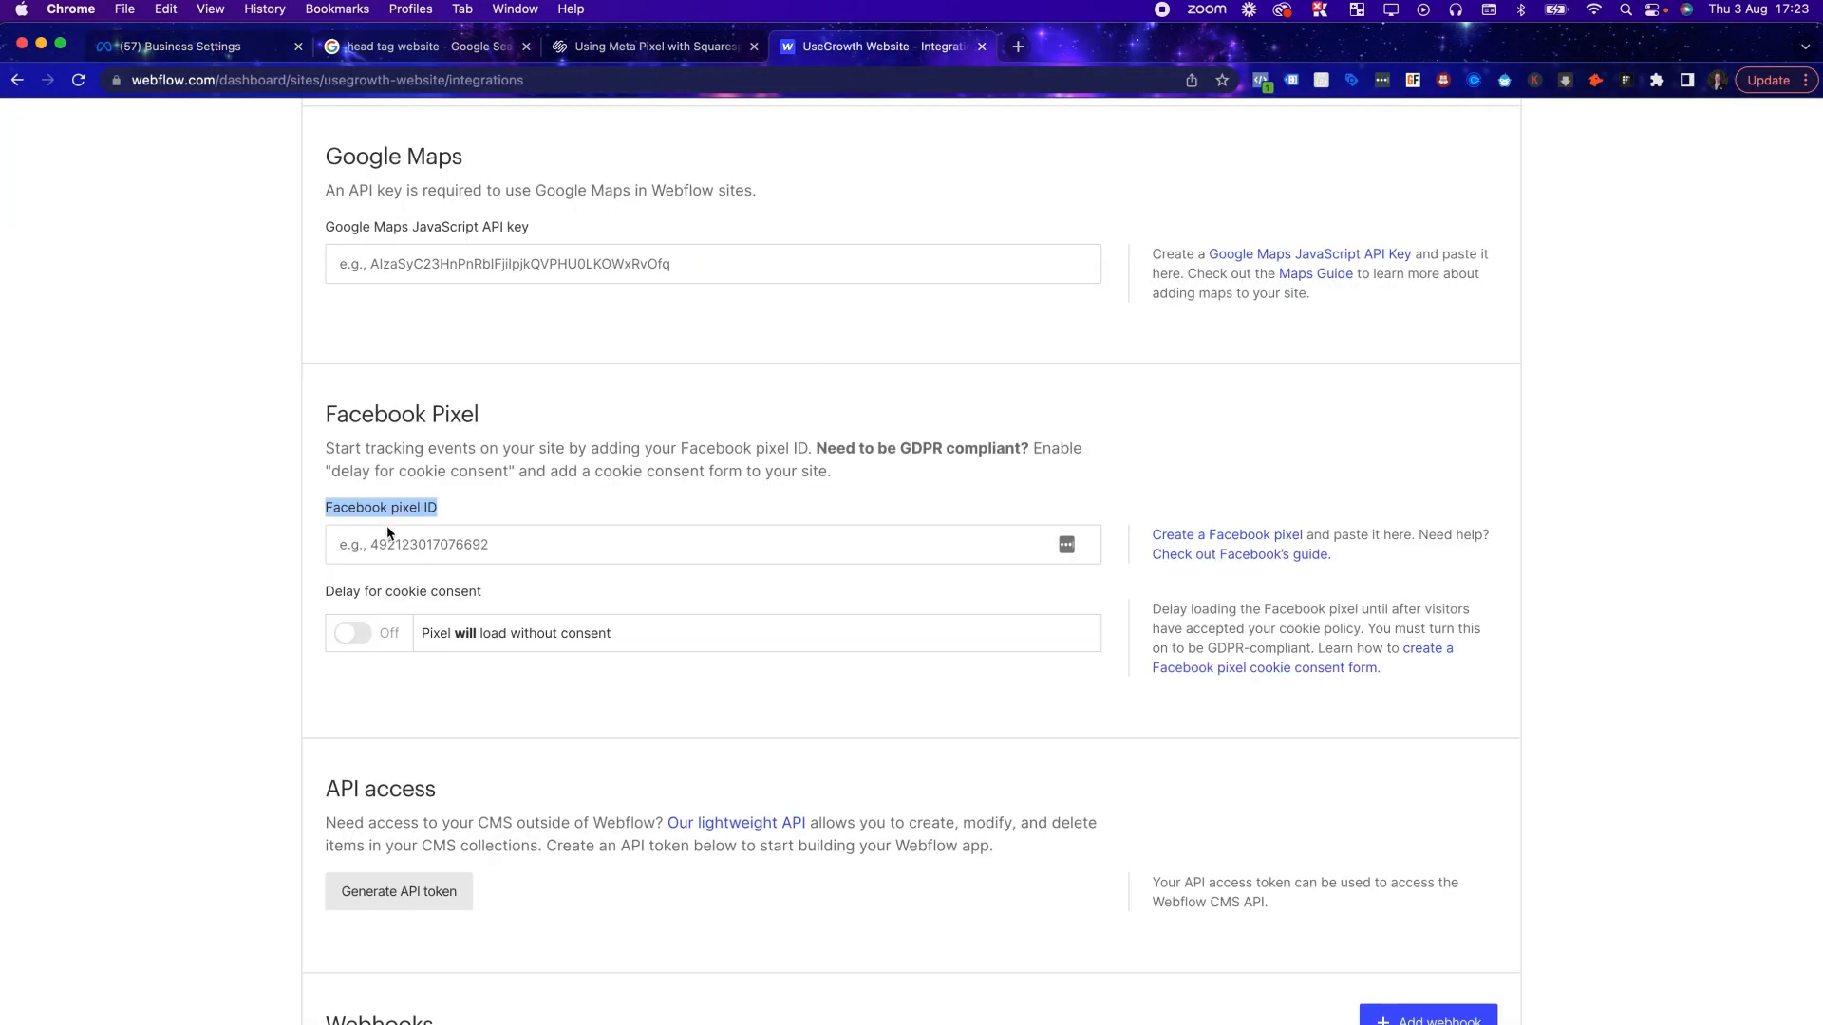
{"action": "scroll", "coordinate": [660, 480], "scroll_direction": "down", "scroll_amount": 7}
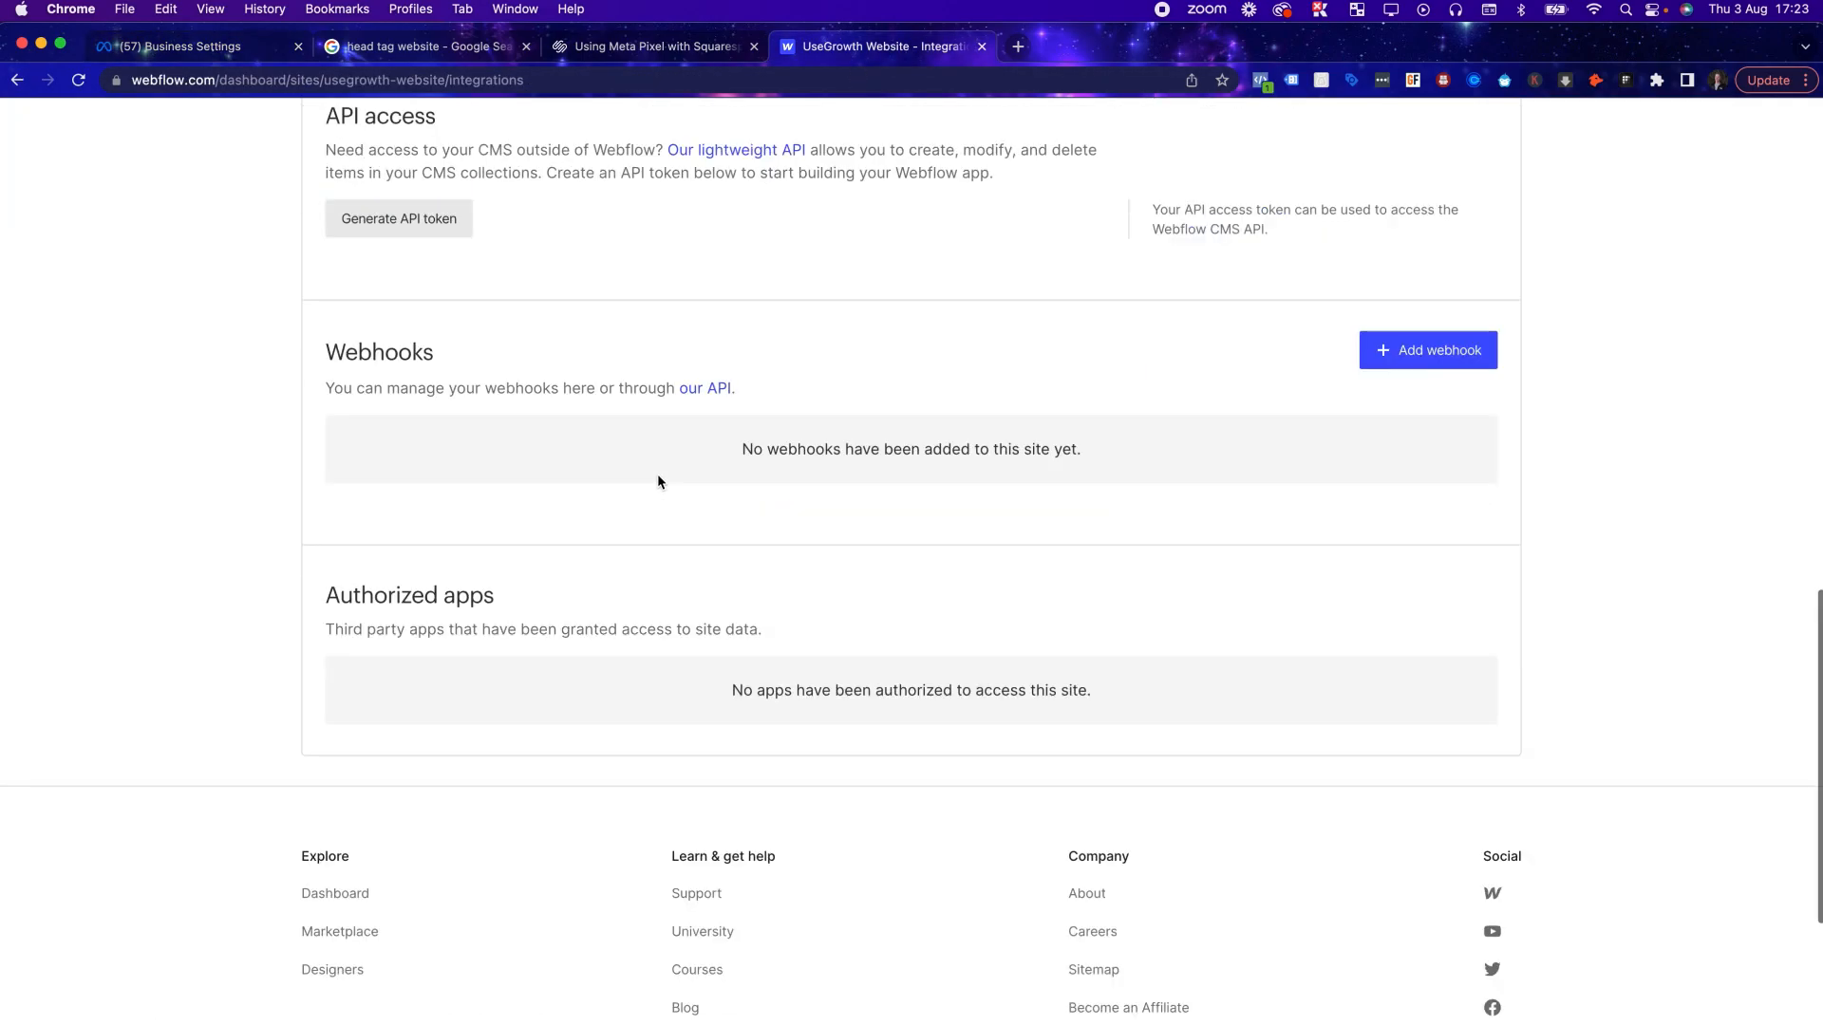
{"action": "scroll", "coordinate": [665, 470], "scroll_direction": "up", "scroll_amount": 14}
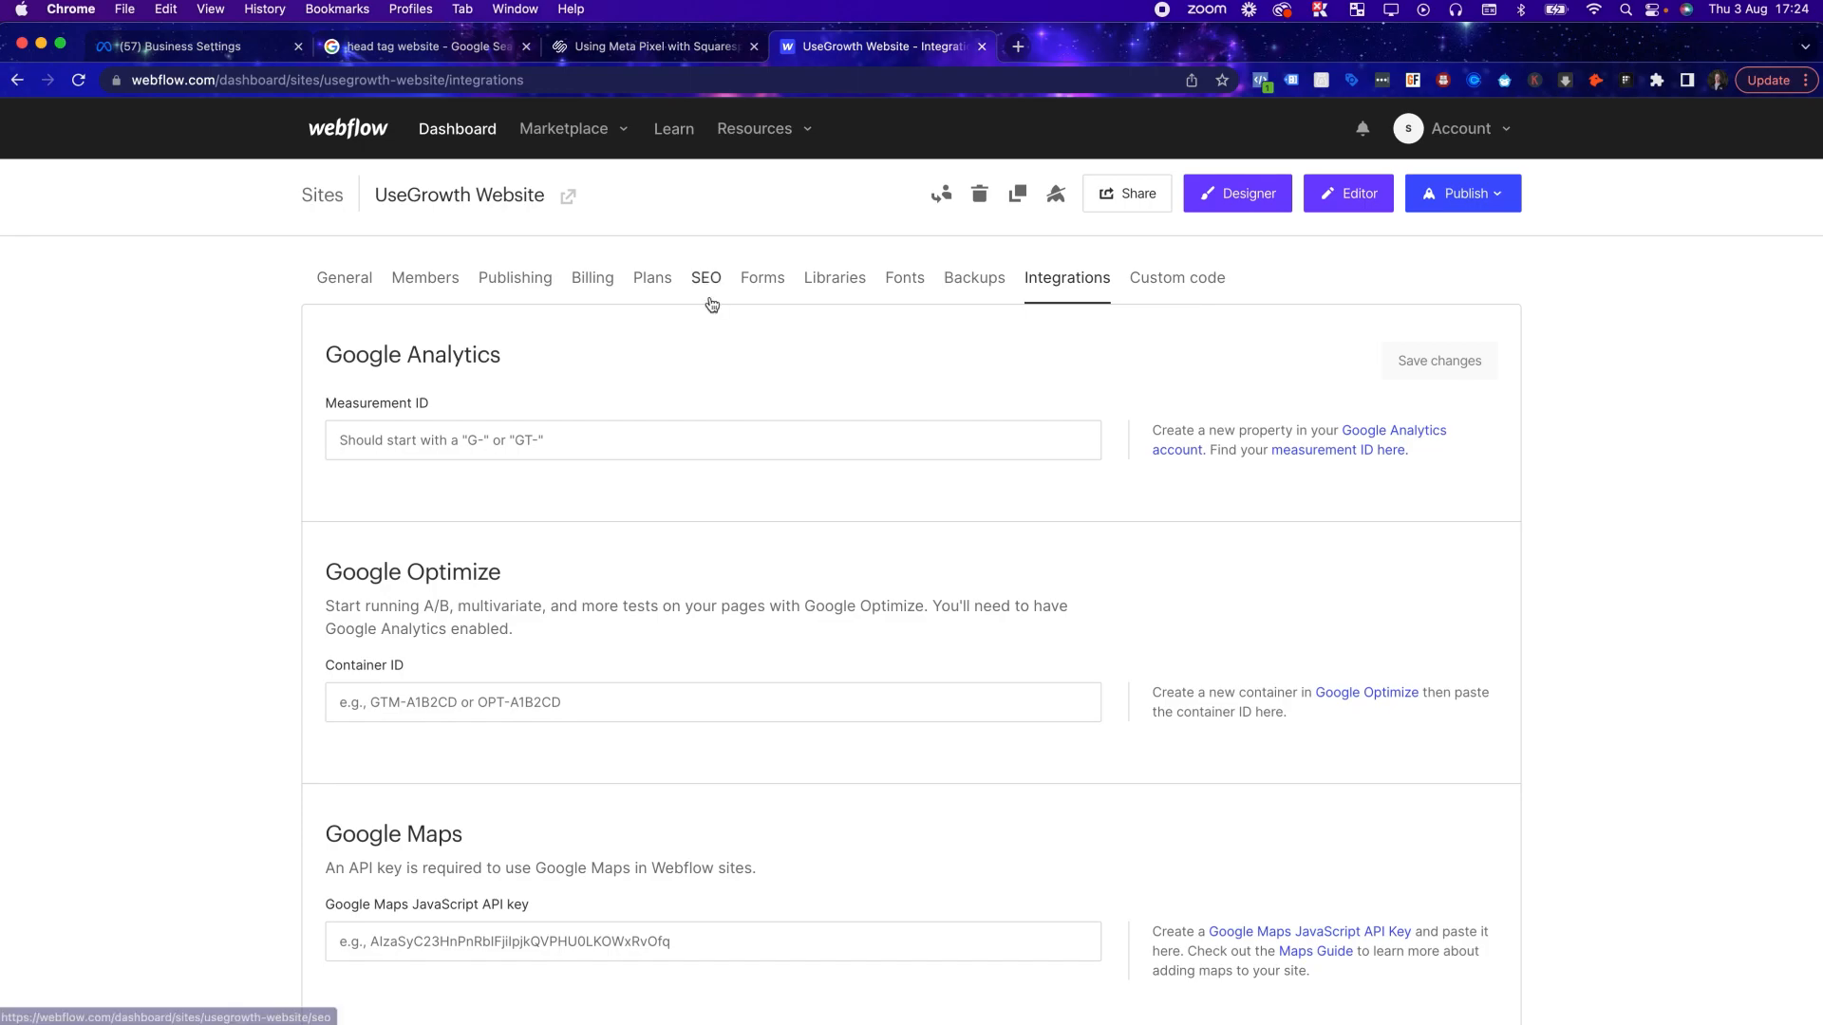
Switch back to Meta Business settings, open Events Manager from all tools and view its data sources
{"action": "left_click", "coordinate": [171, 48]}
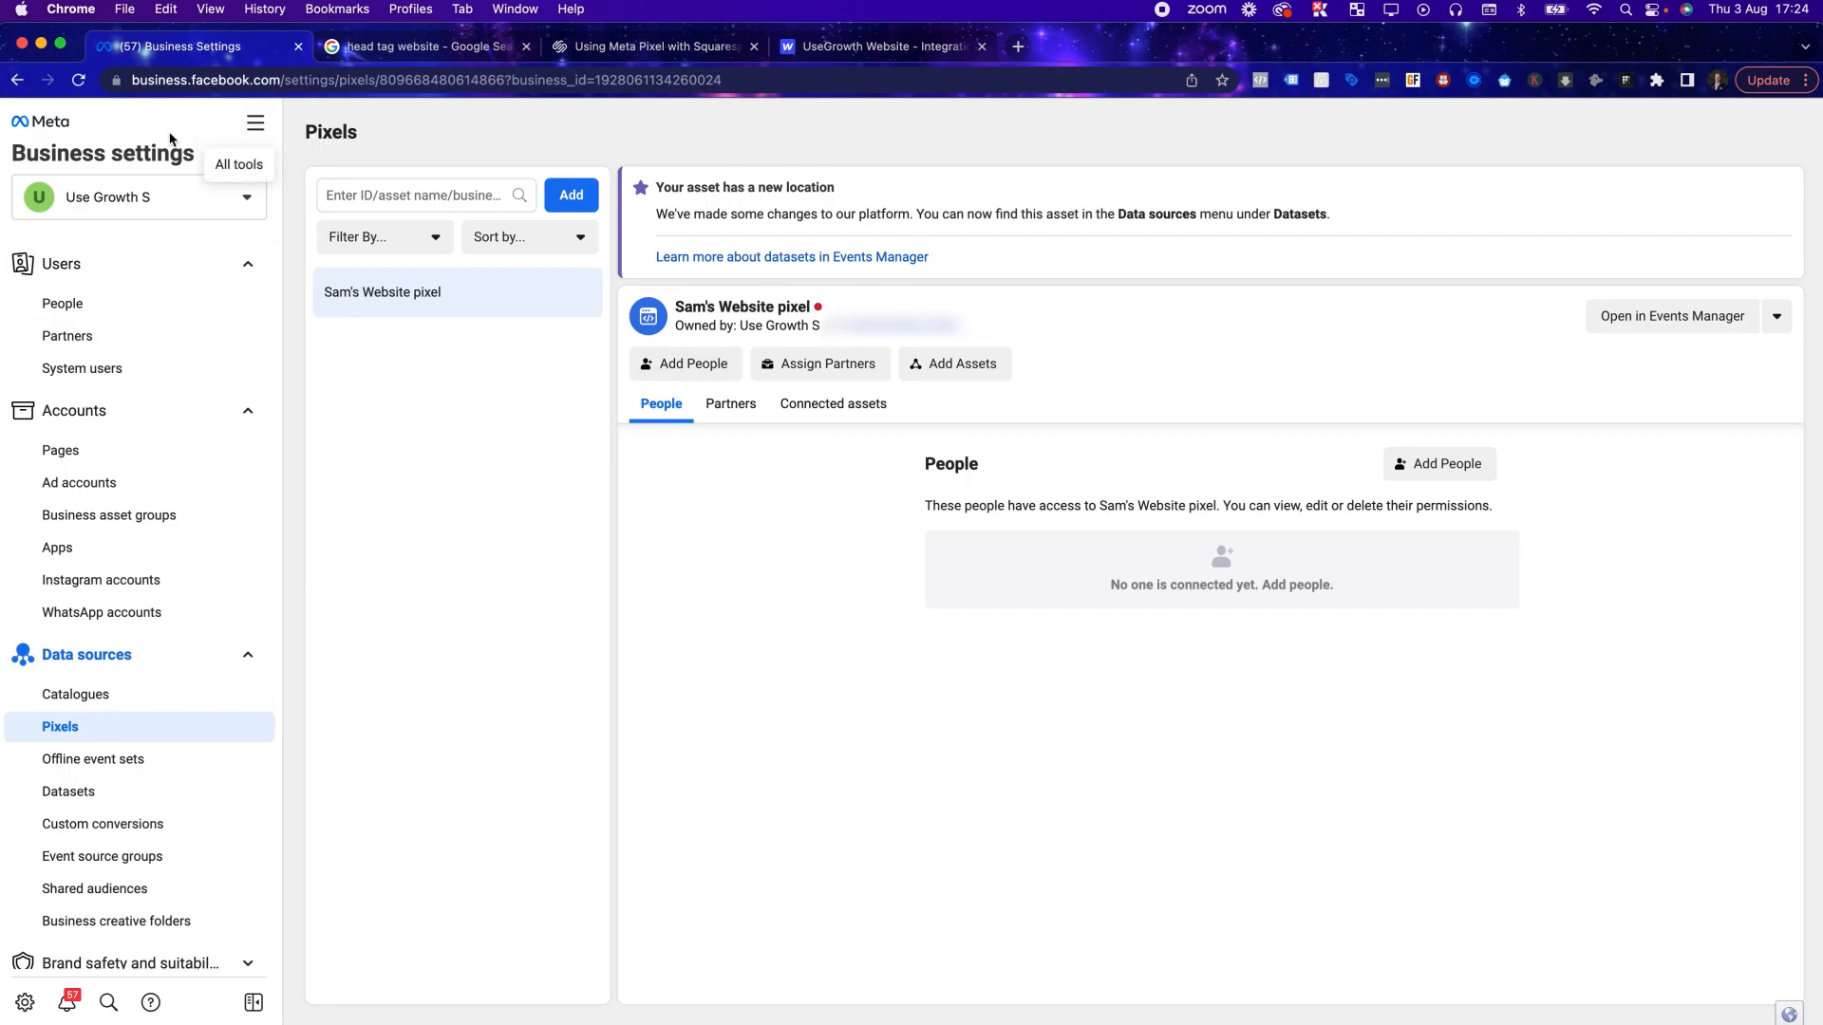
{"action": "left_click", "coordinate": [255, 122]}
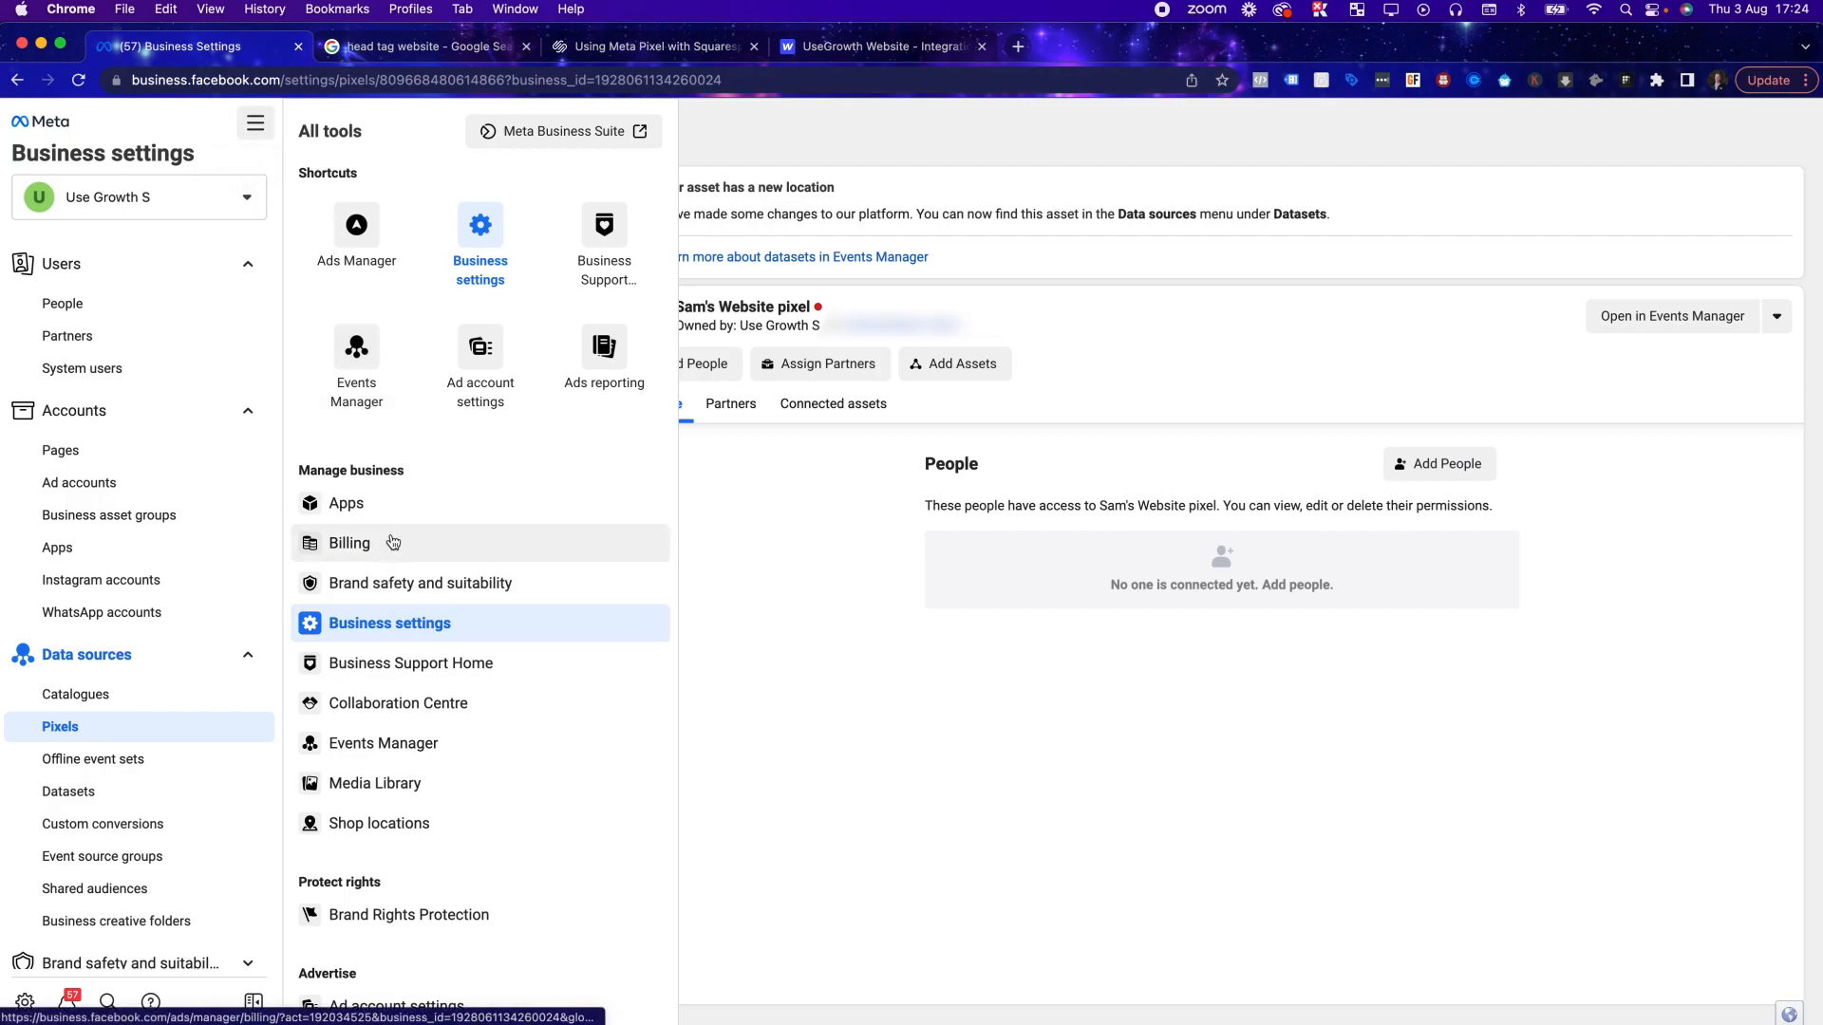
{"action": "left_click", "coordinate": [255, 123]}
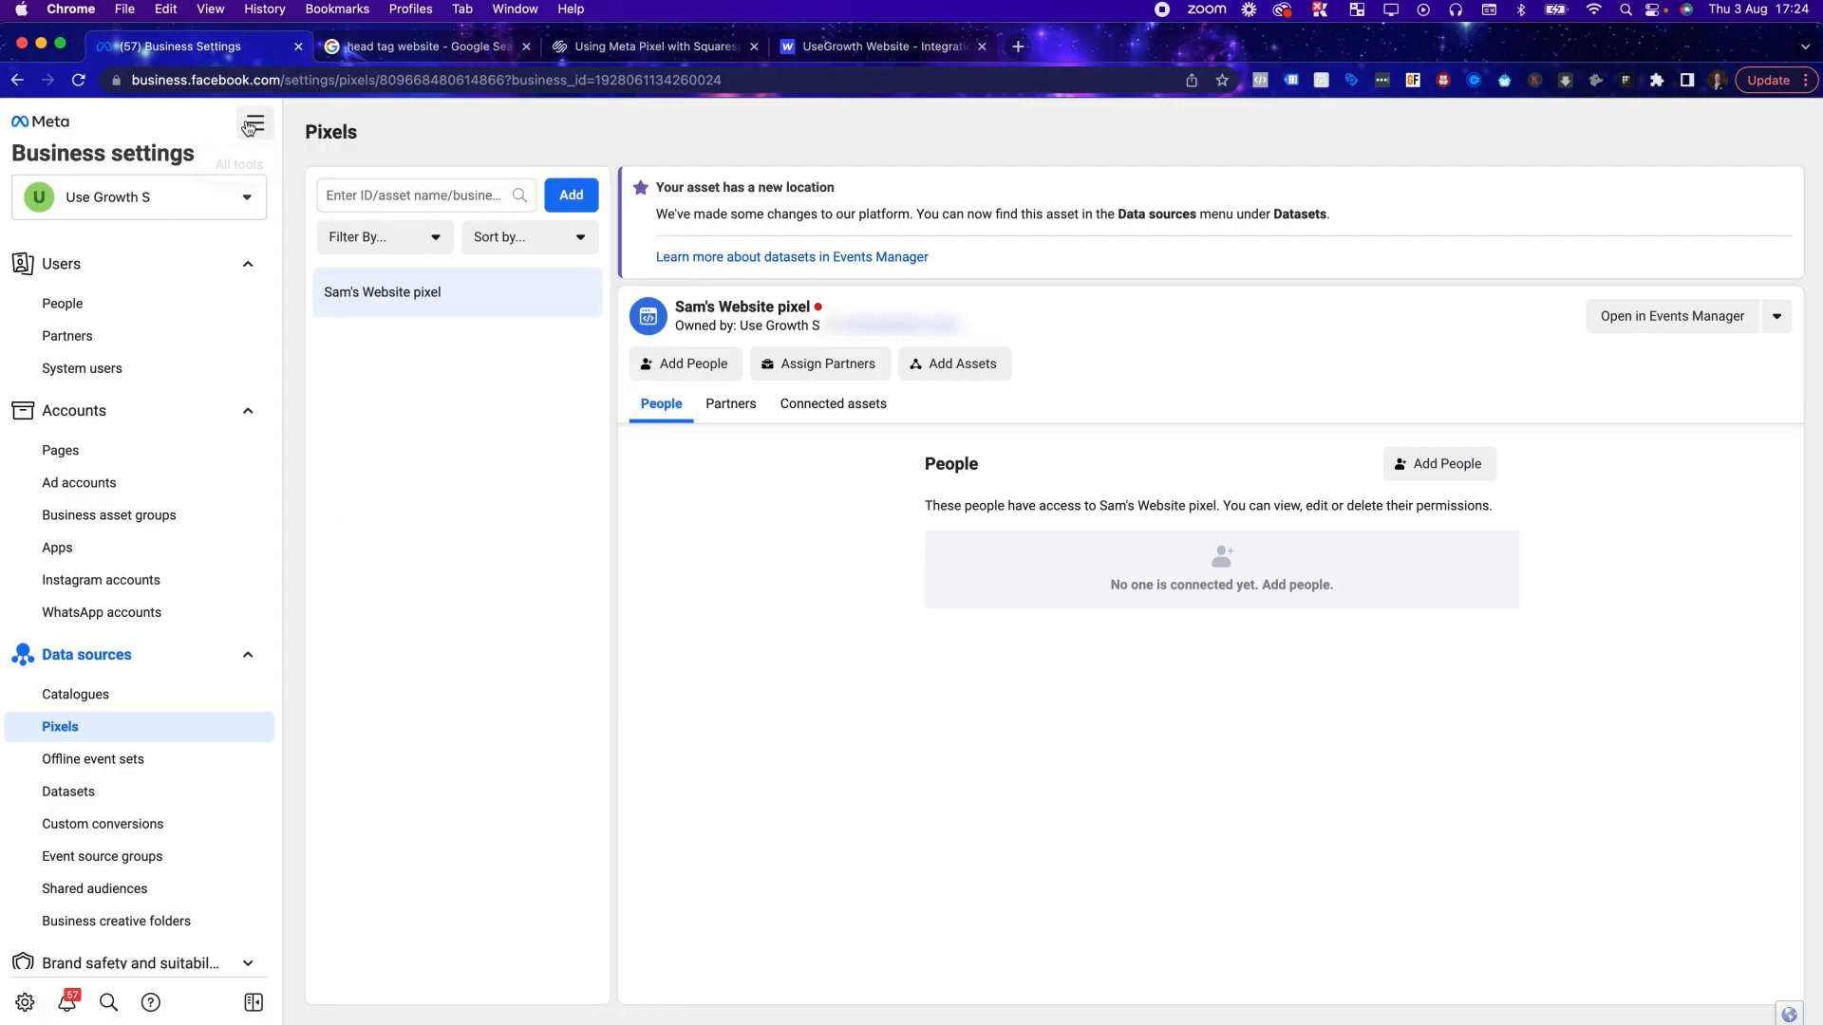
{"action": "left_click", "coordinate": [256, 126]}
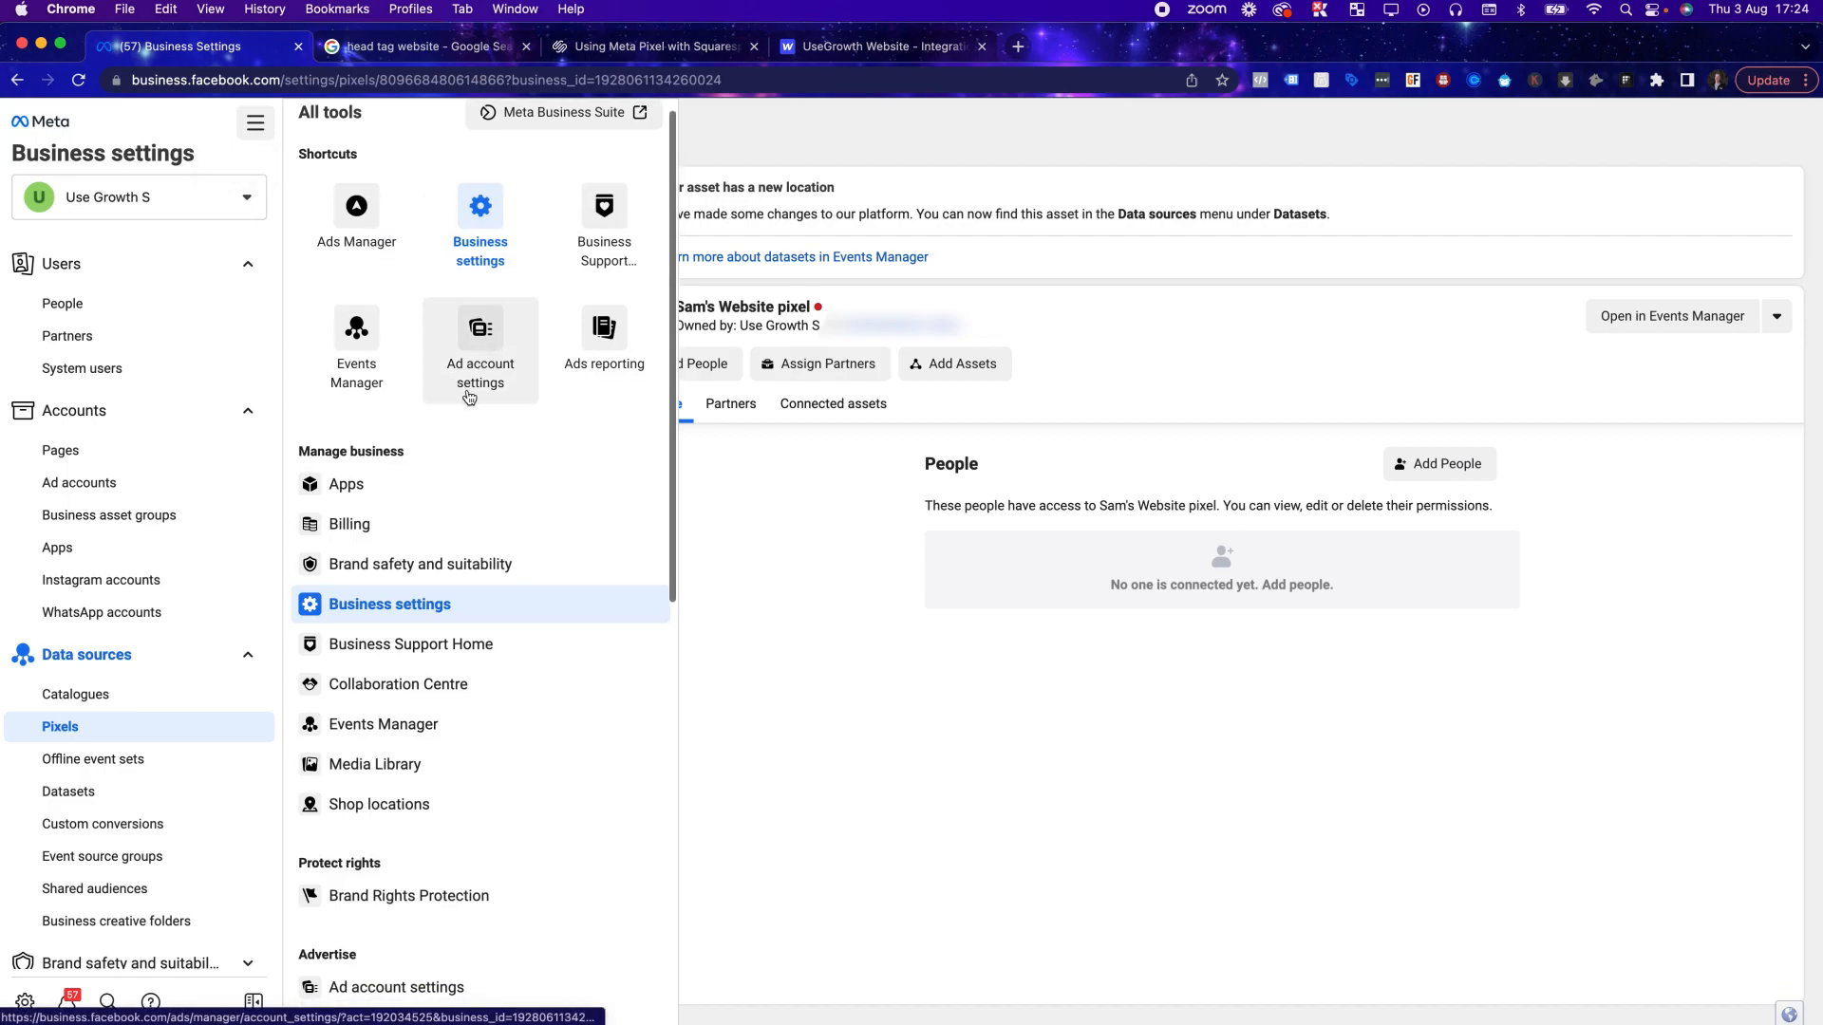
{"action": "scroll", "coordinate": [401, 462], "scroll_direction": "down", "scroll_amount": 5}
{"action": "left_click", "coordinate": [401, 462]}
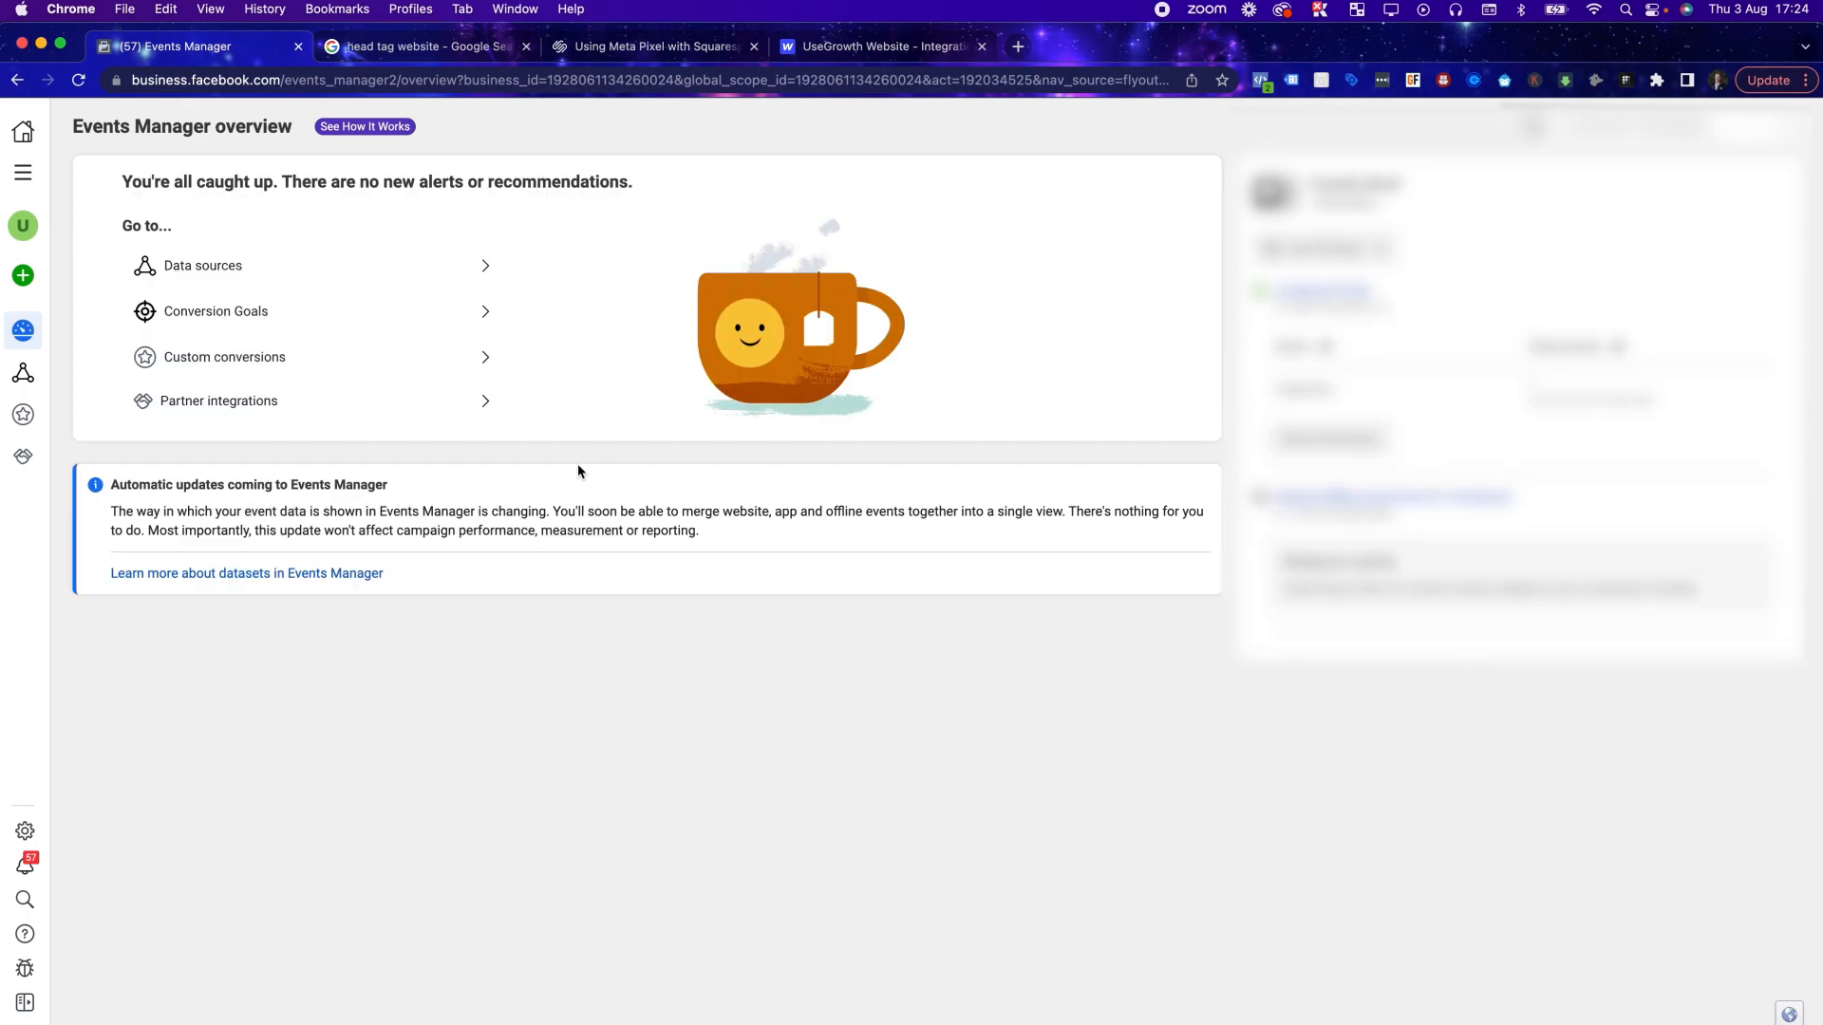
{"action": "mouse_move", "coordinate": [76, 440]}
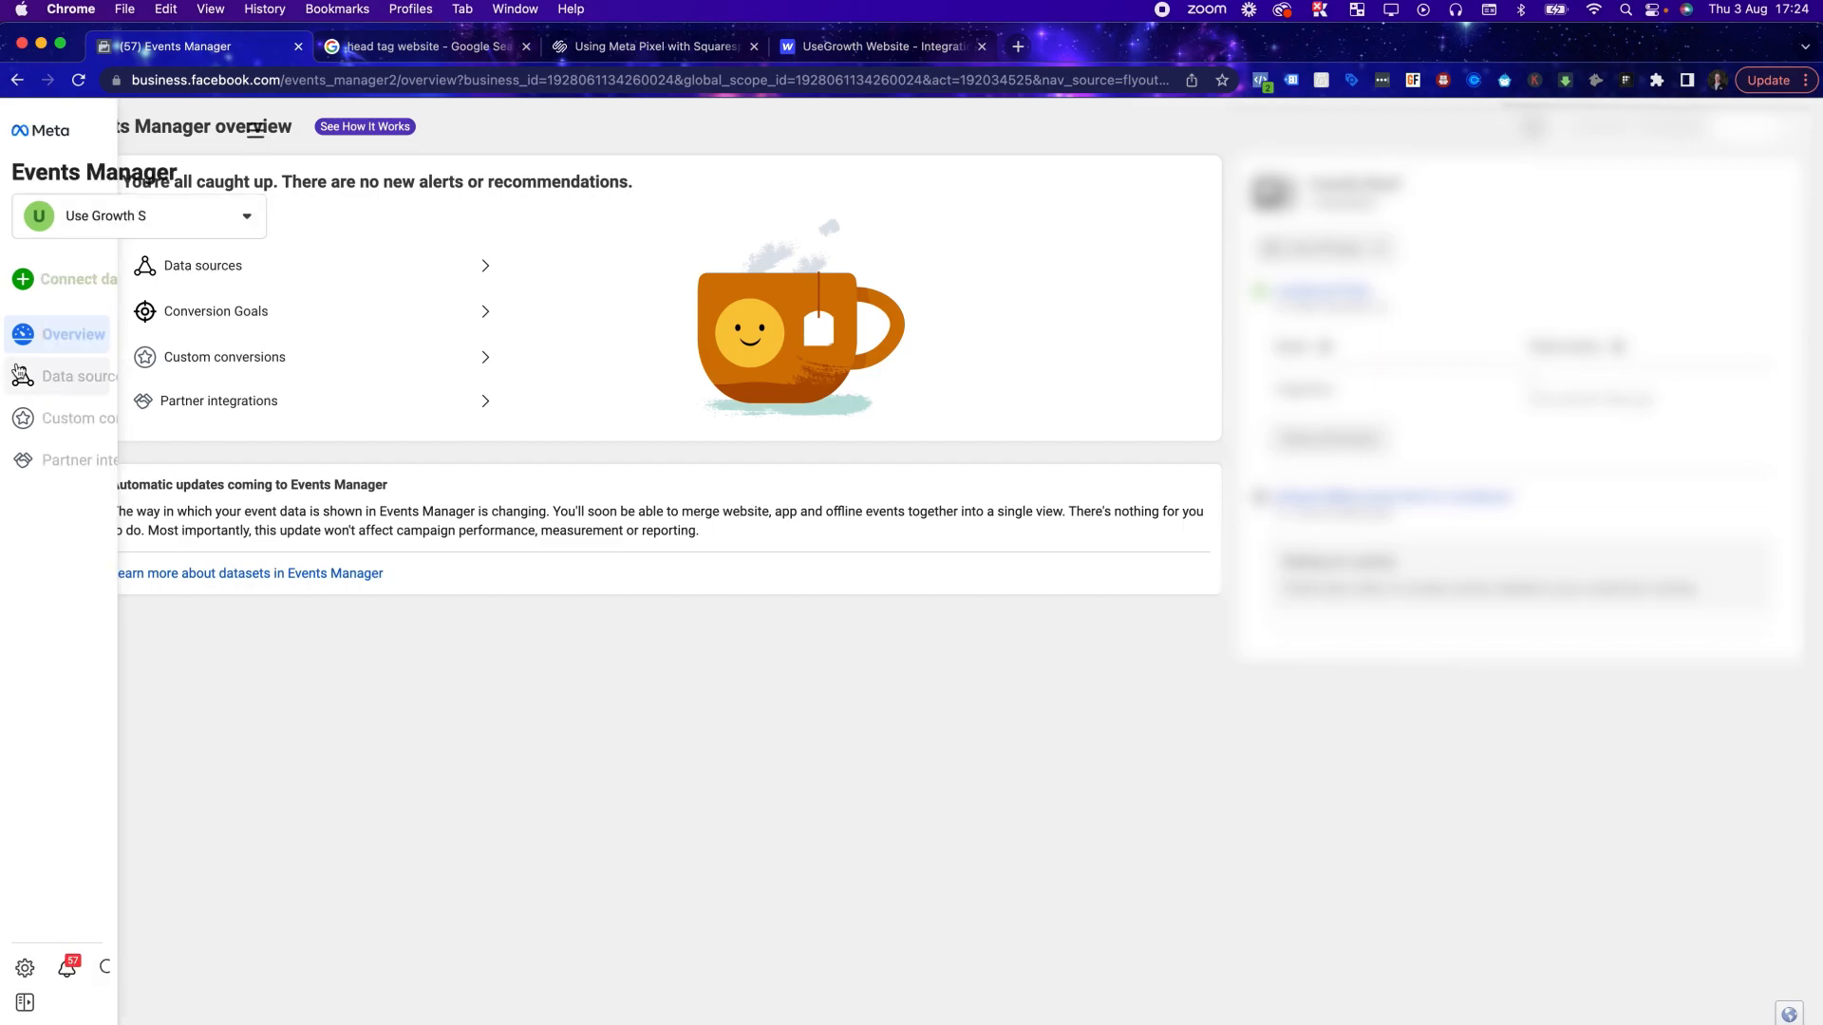
{"action": "left_click", "coordinate": [57, 376]}
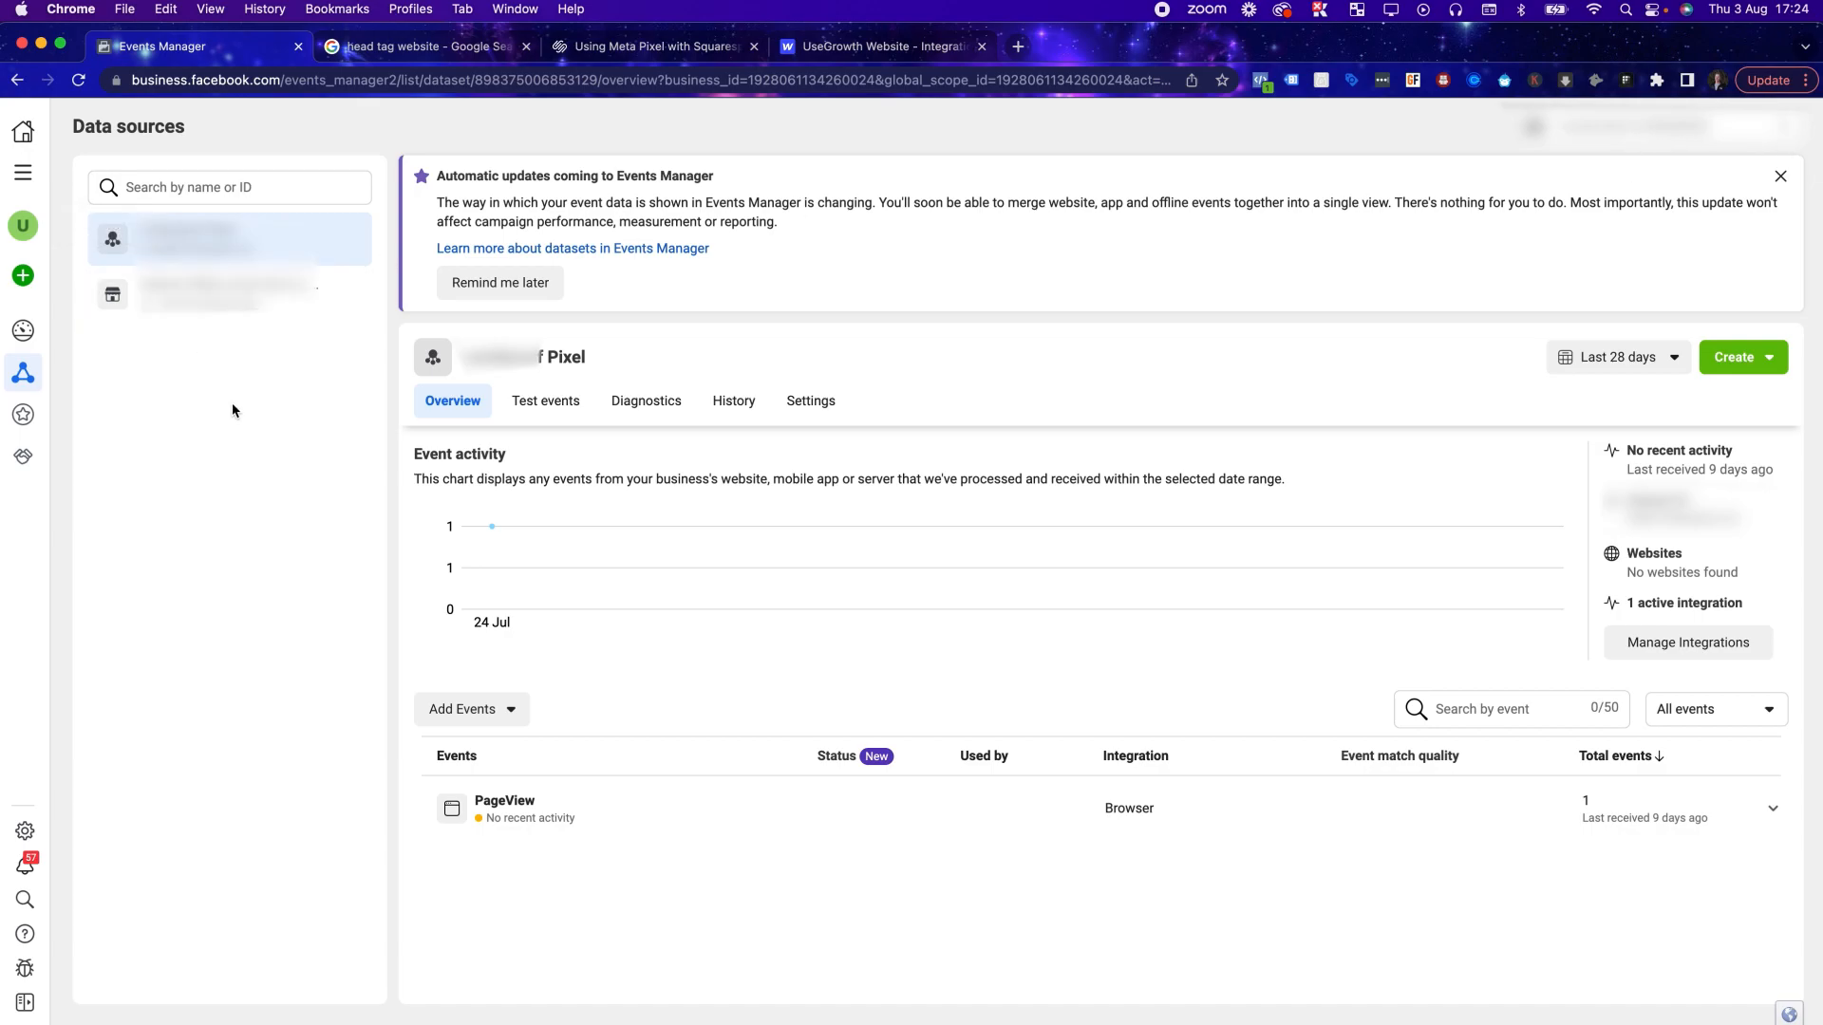
Return to Business settings and open the Pixels list under Data sources
{"action": "left_click", "coordinate": [23, 172]}
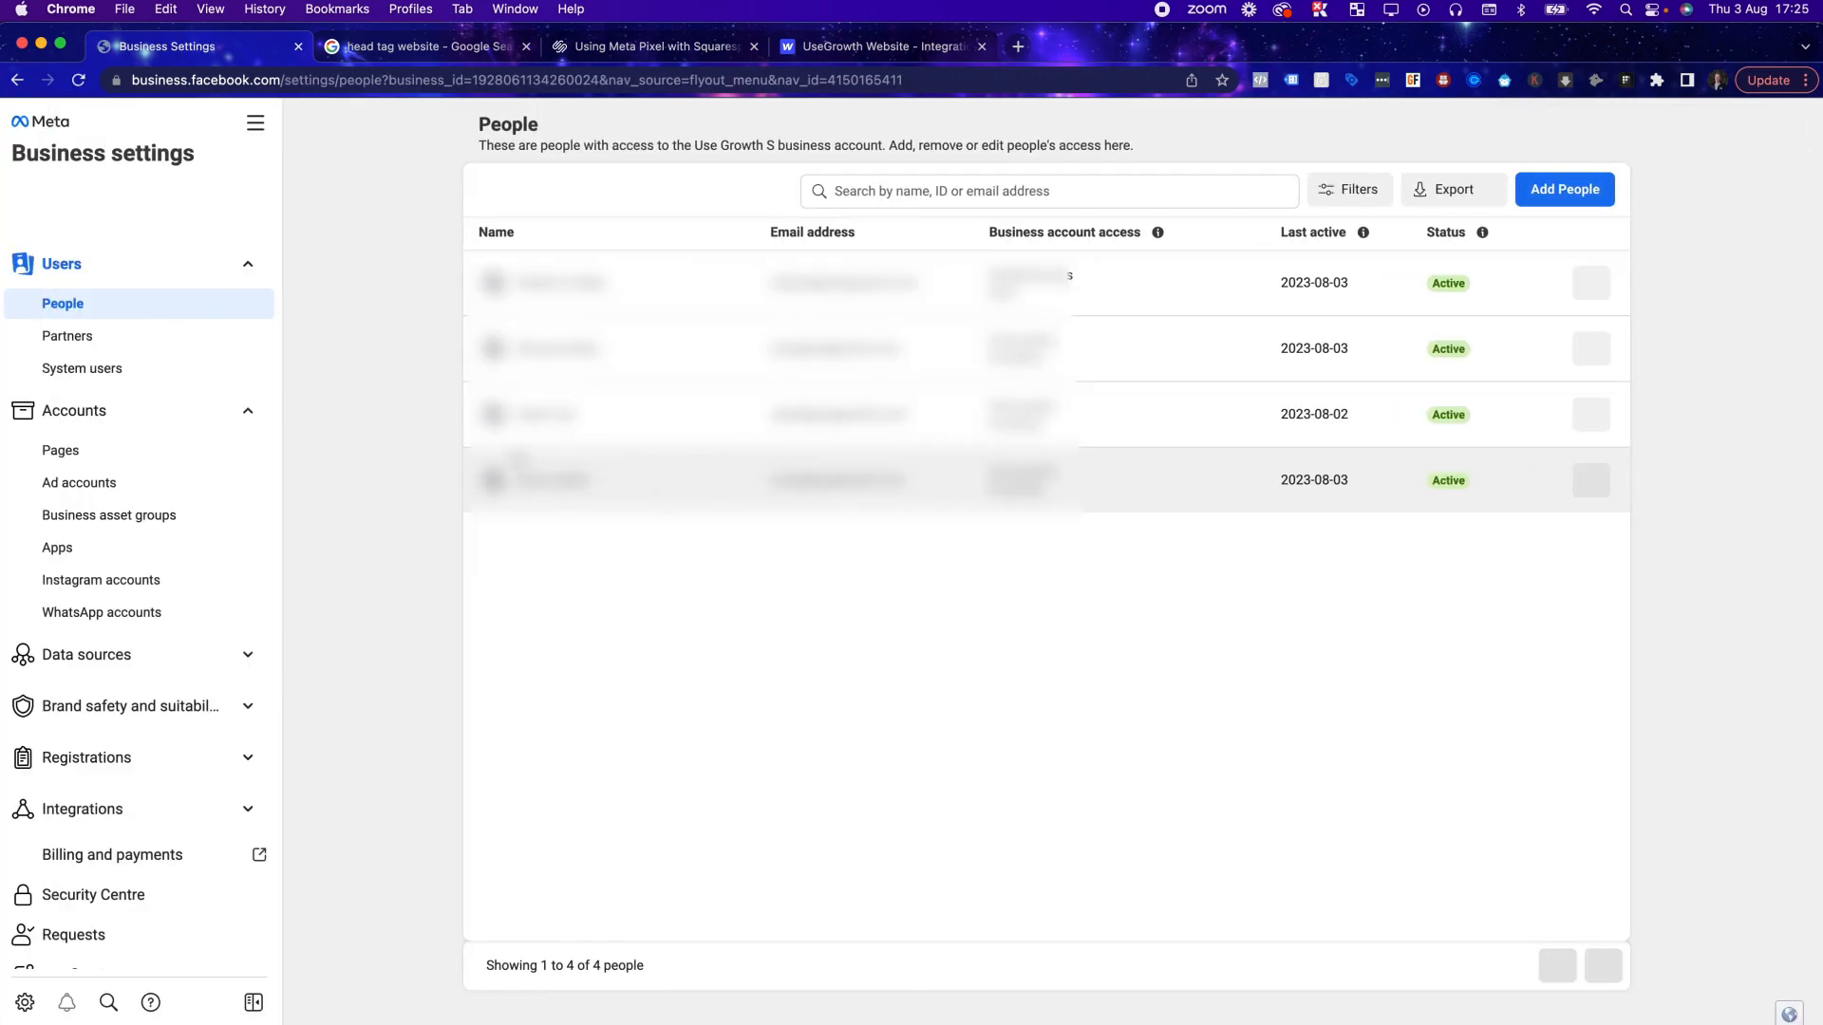
{"action": "left_click", "coordinate": [111, 669]}
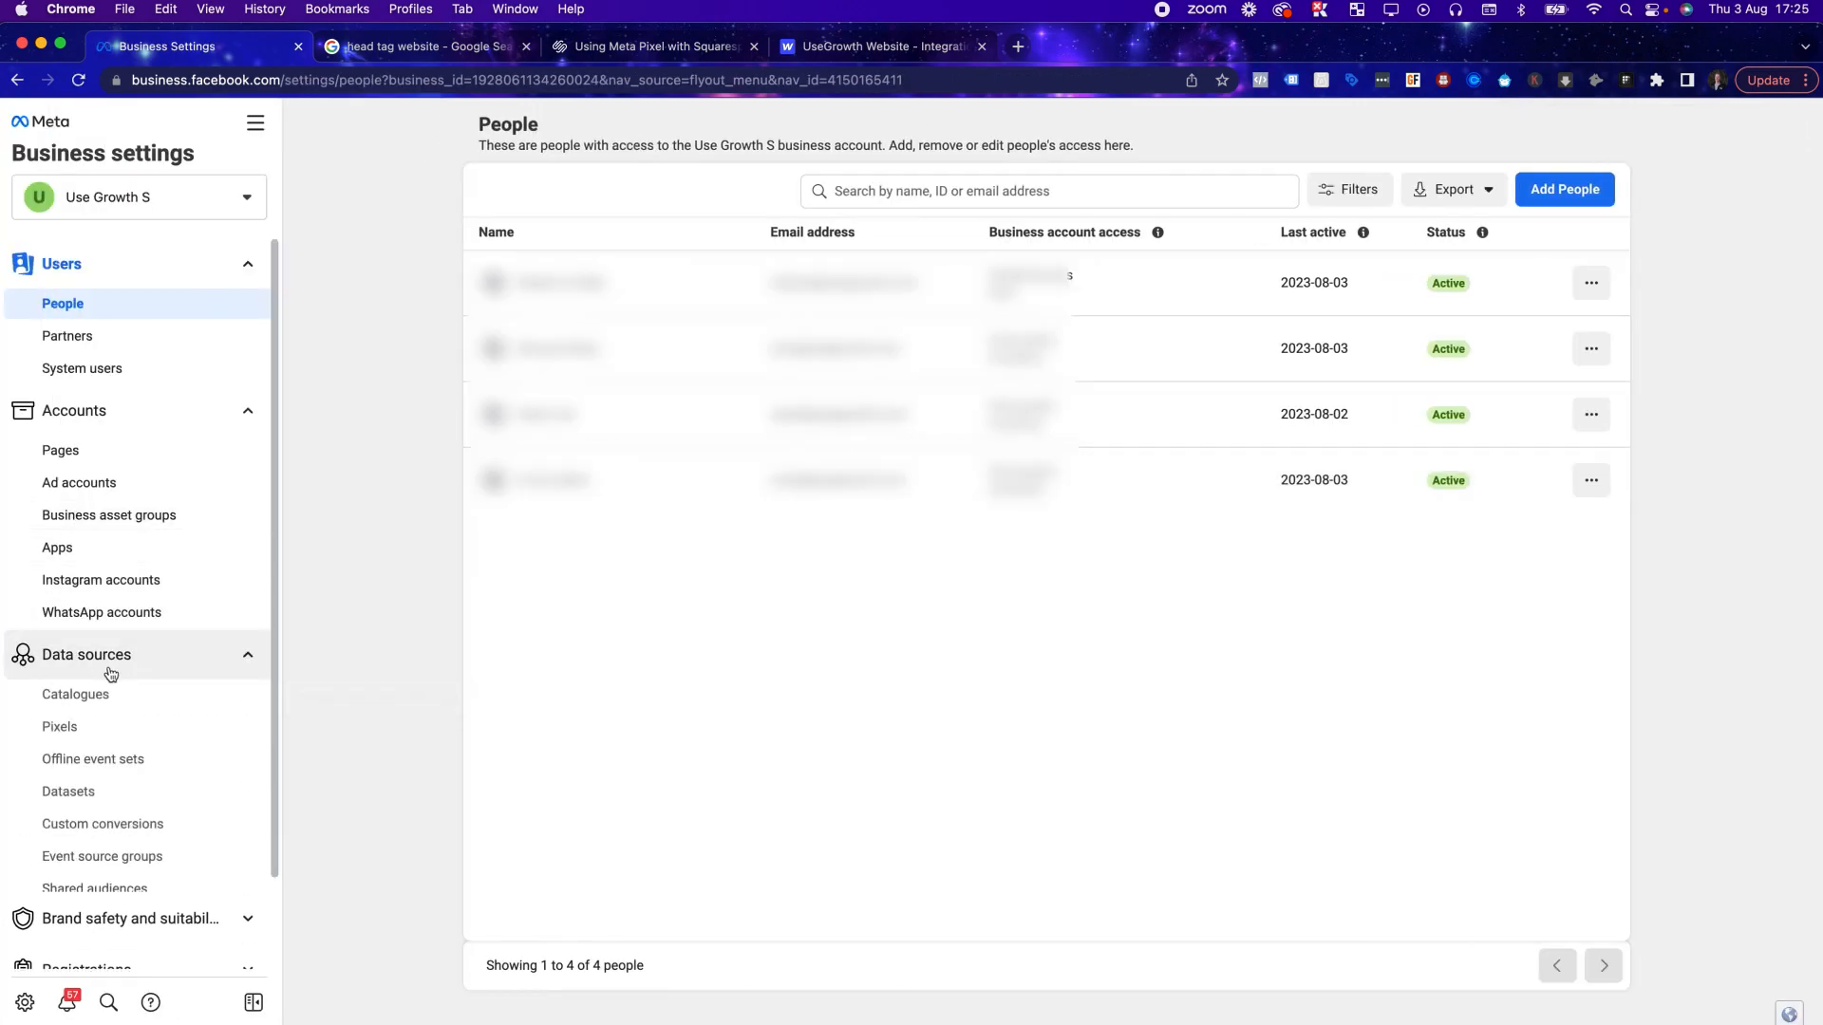
{"action": "left_click", "coordinate": [85, 728]}
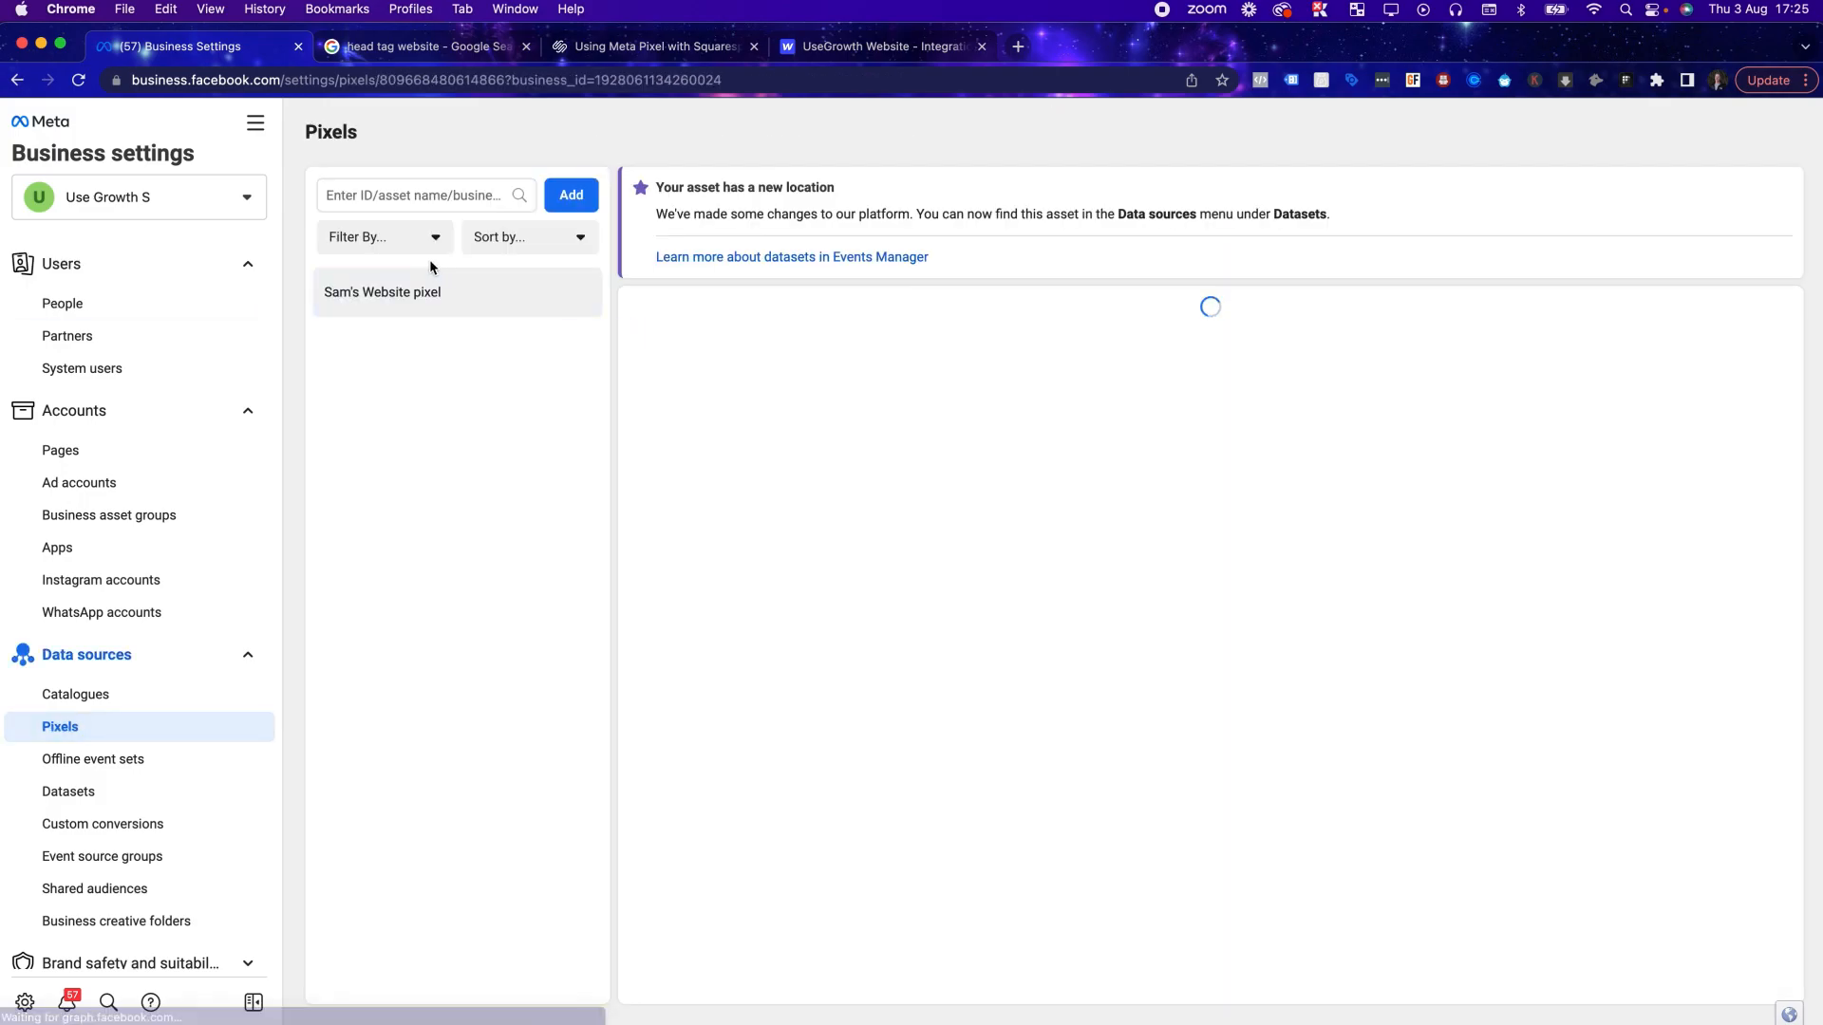
Add the second listed ad account as a connected asset of the website pixel
{"action": "left_click", "coordinate": [954, 364]}
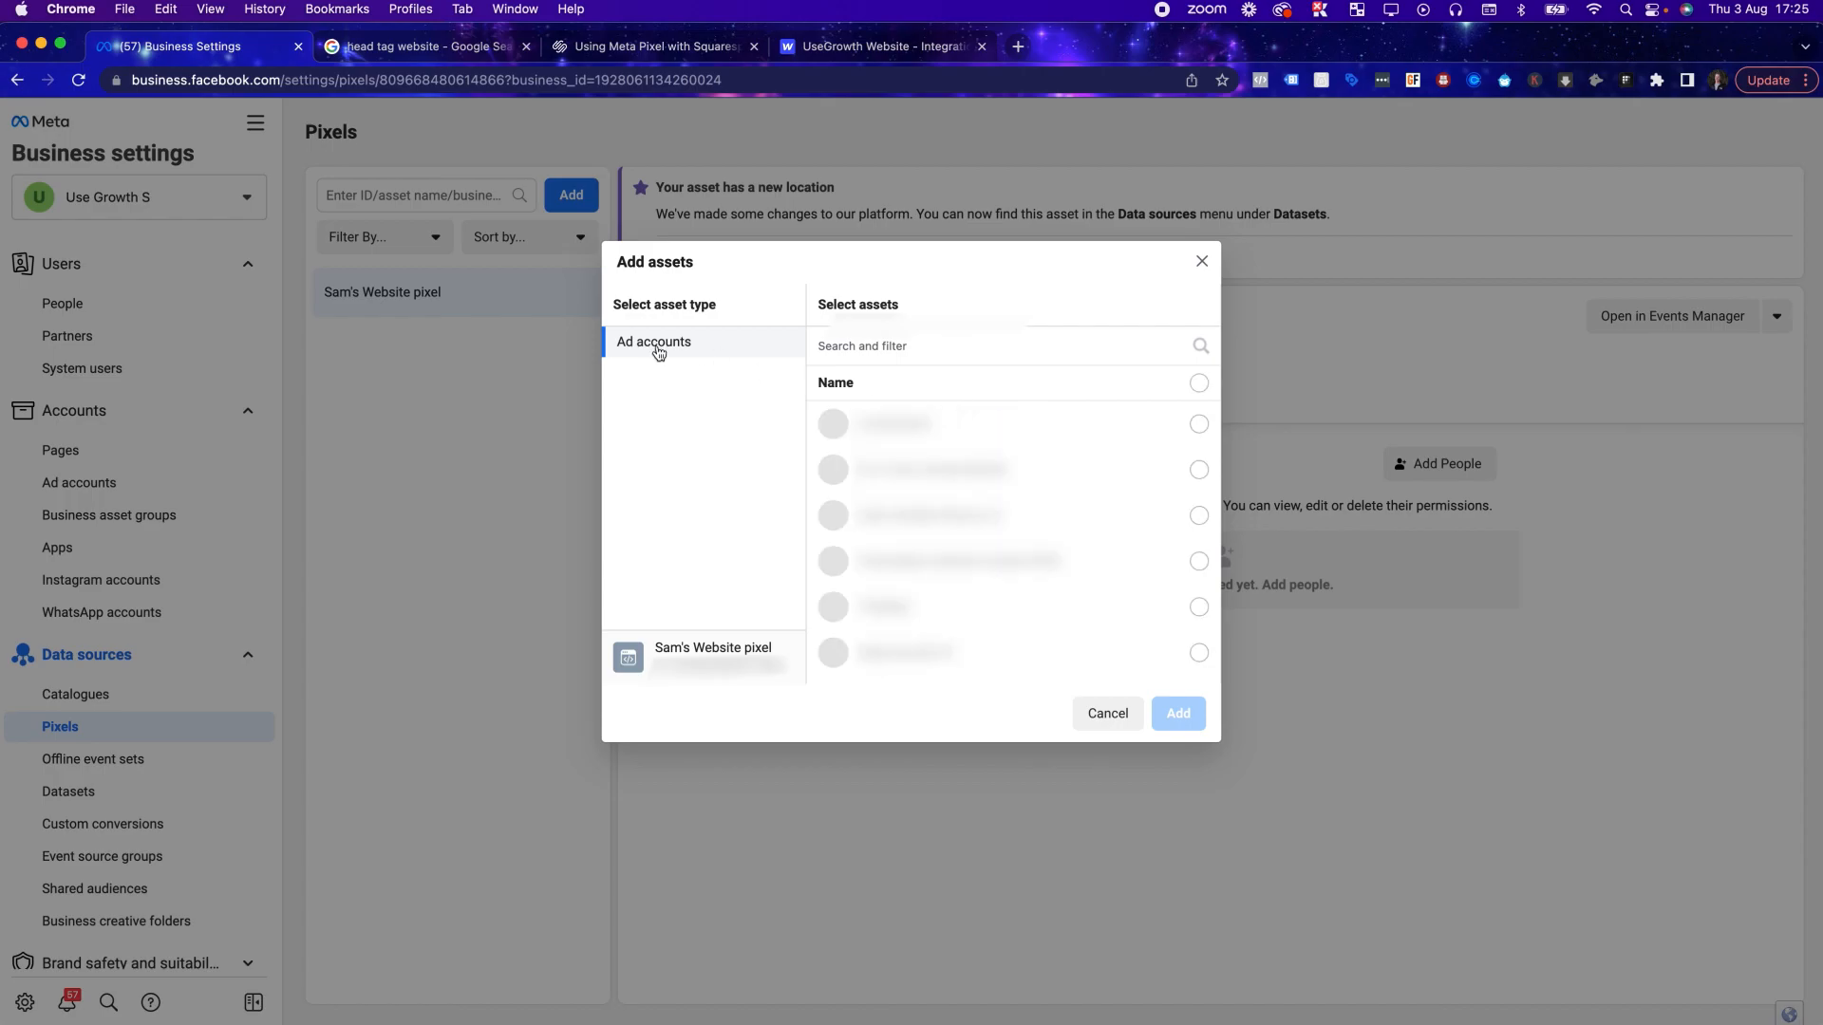
{"action": "left_click", "coordinate": [1202, 262]}
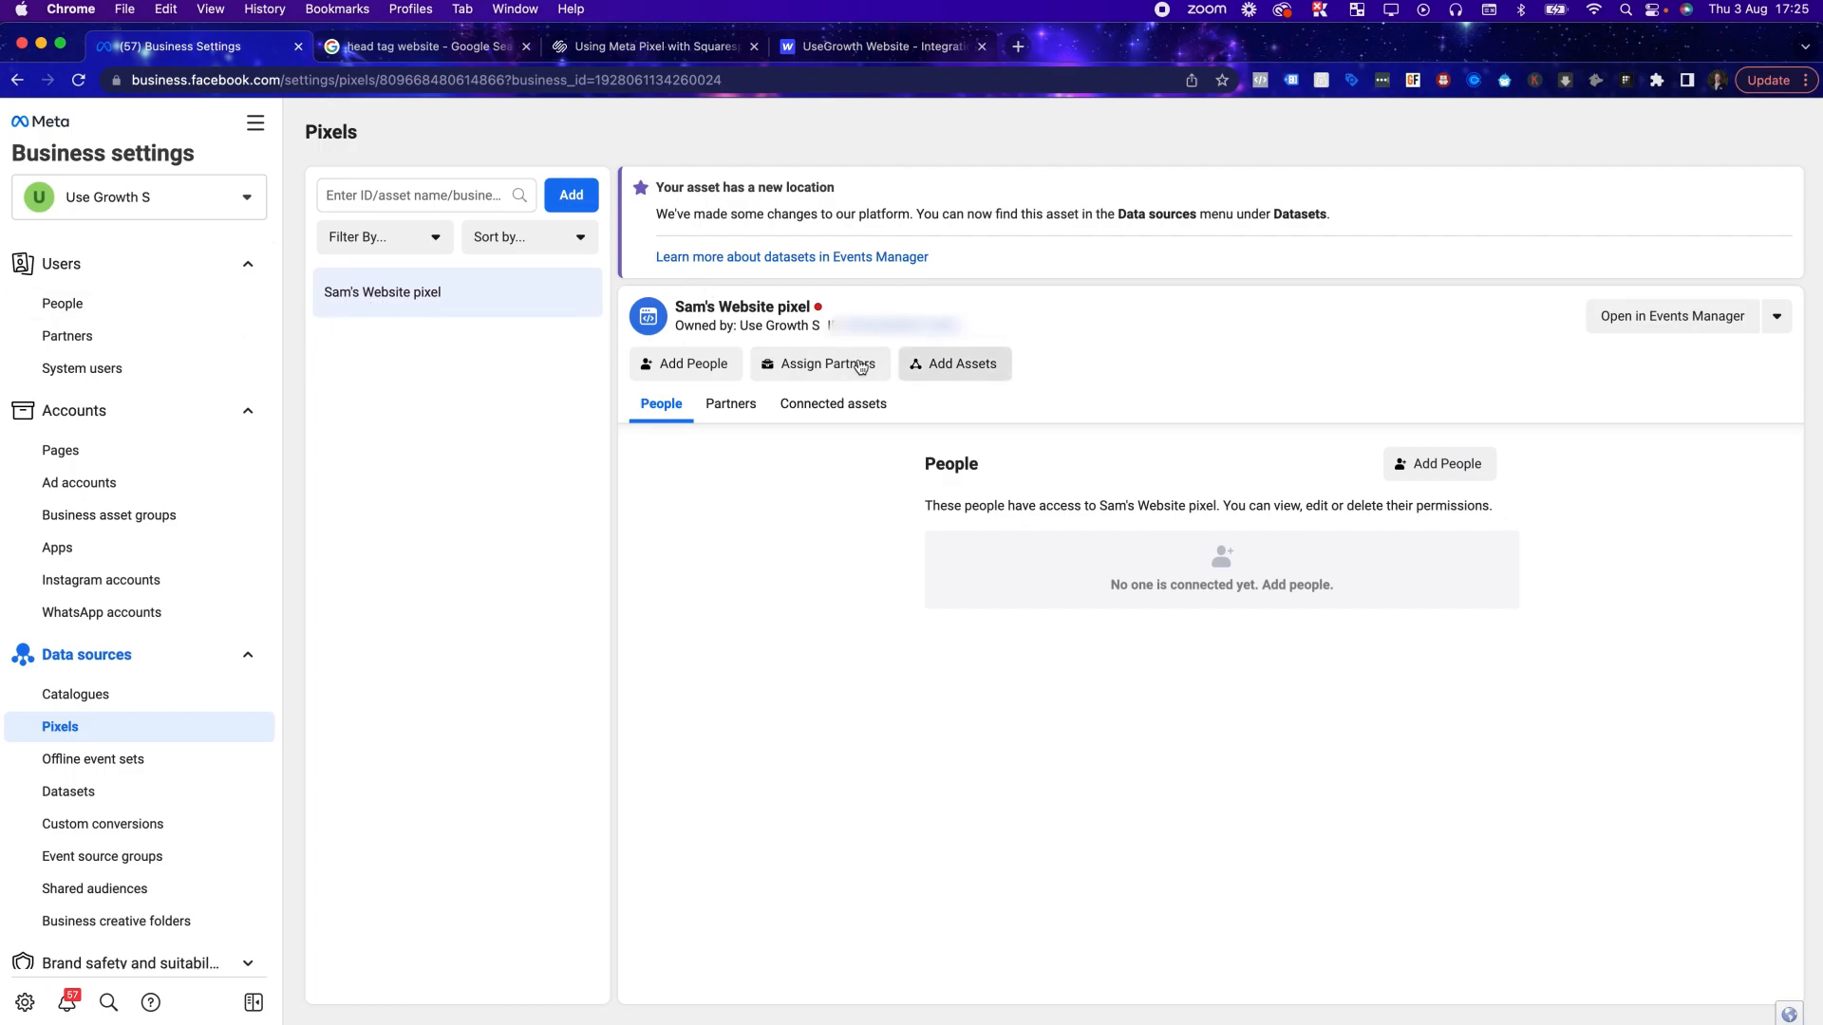
{"action": "left_click", "coordinate": [953, 366]}
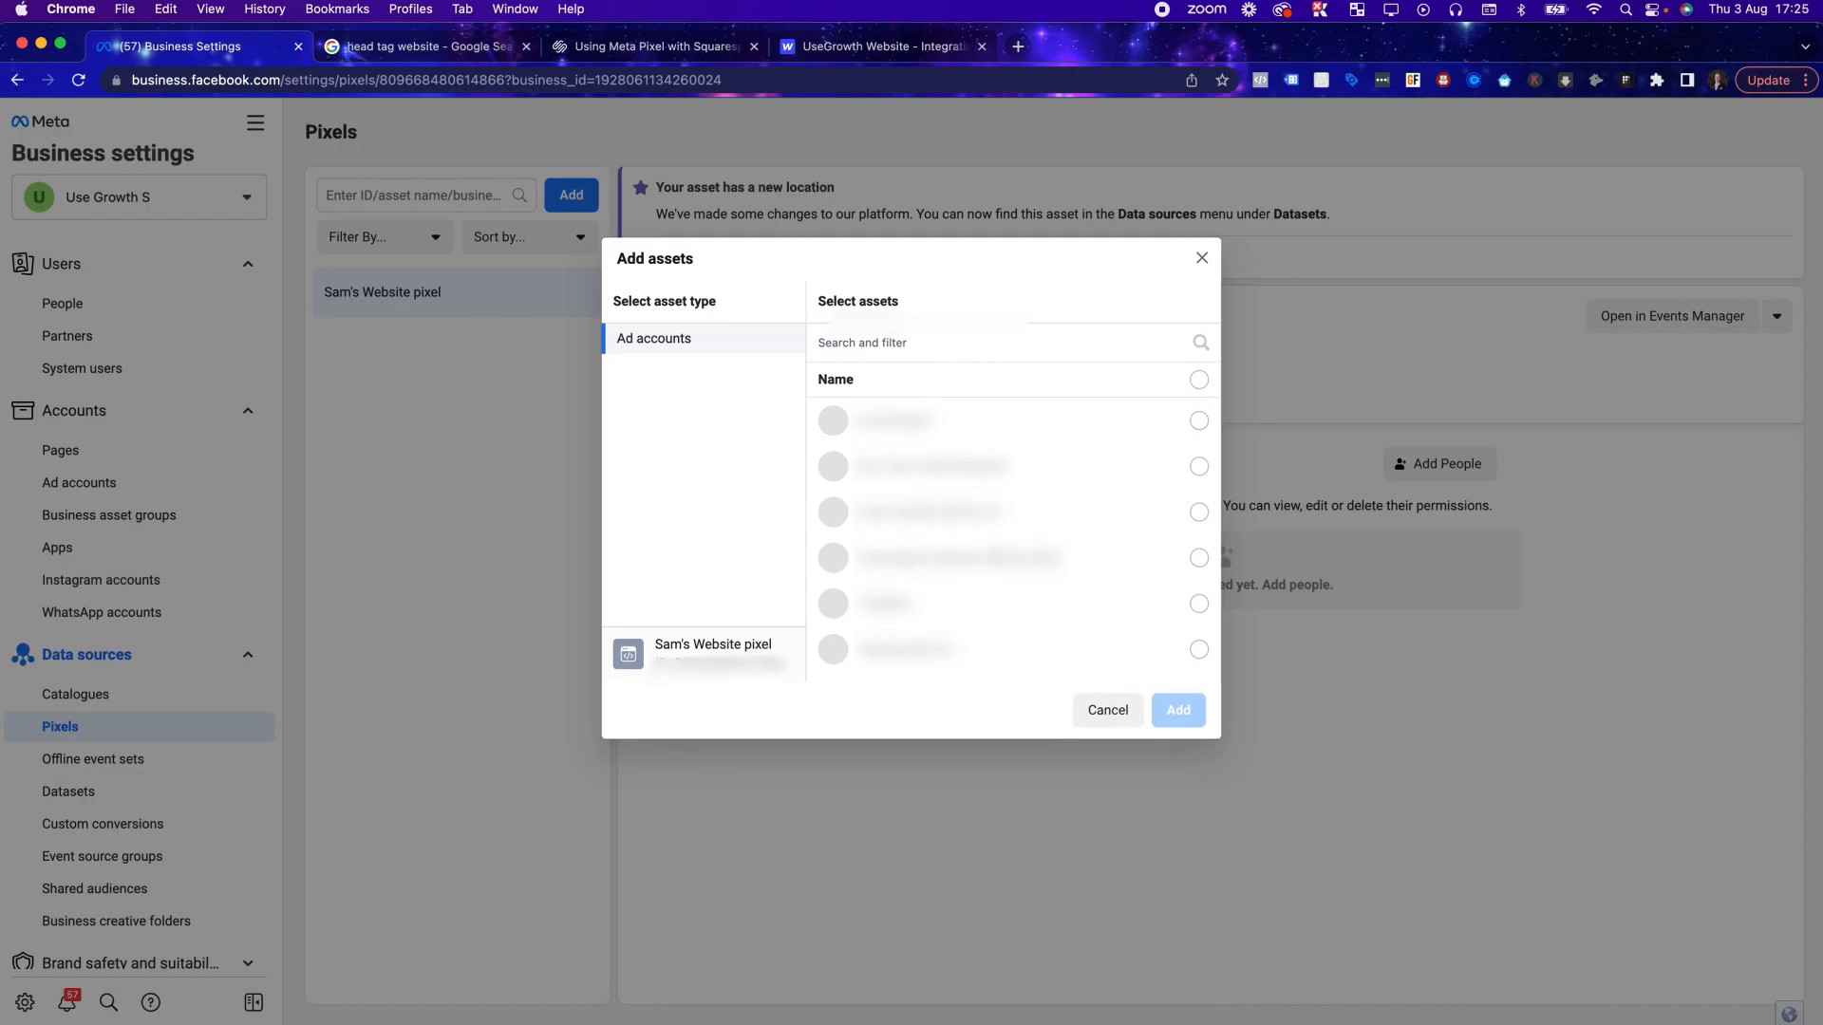
{"action": "left_click", "coordinate": [1198, 472]}
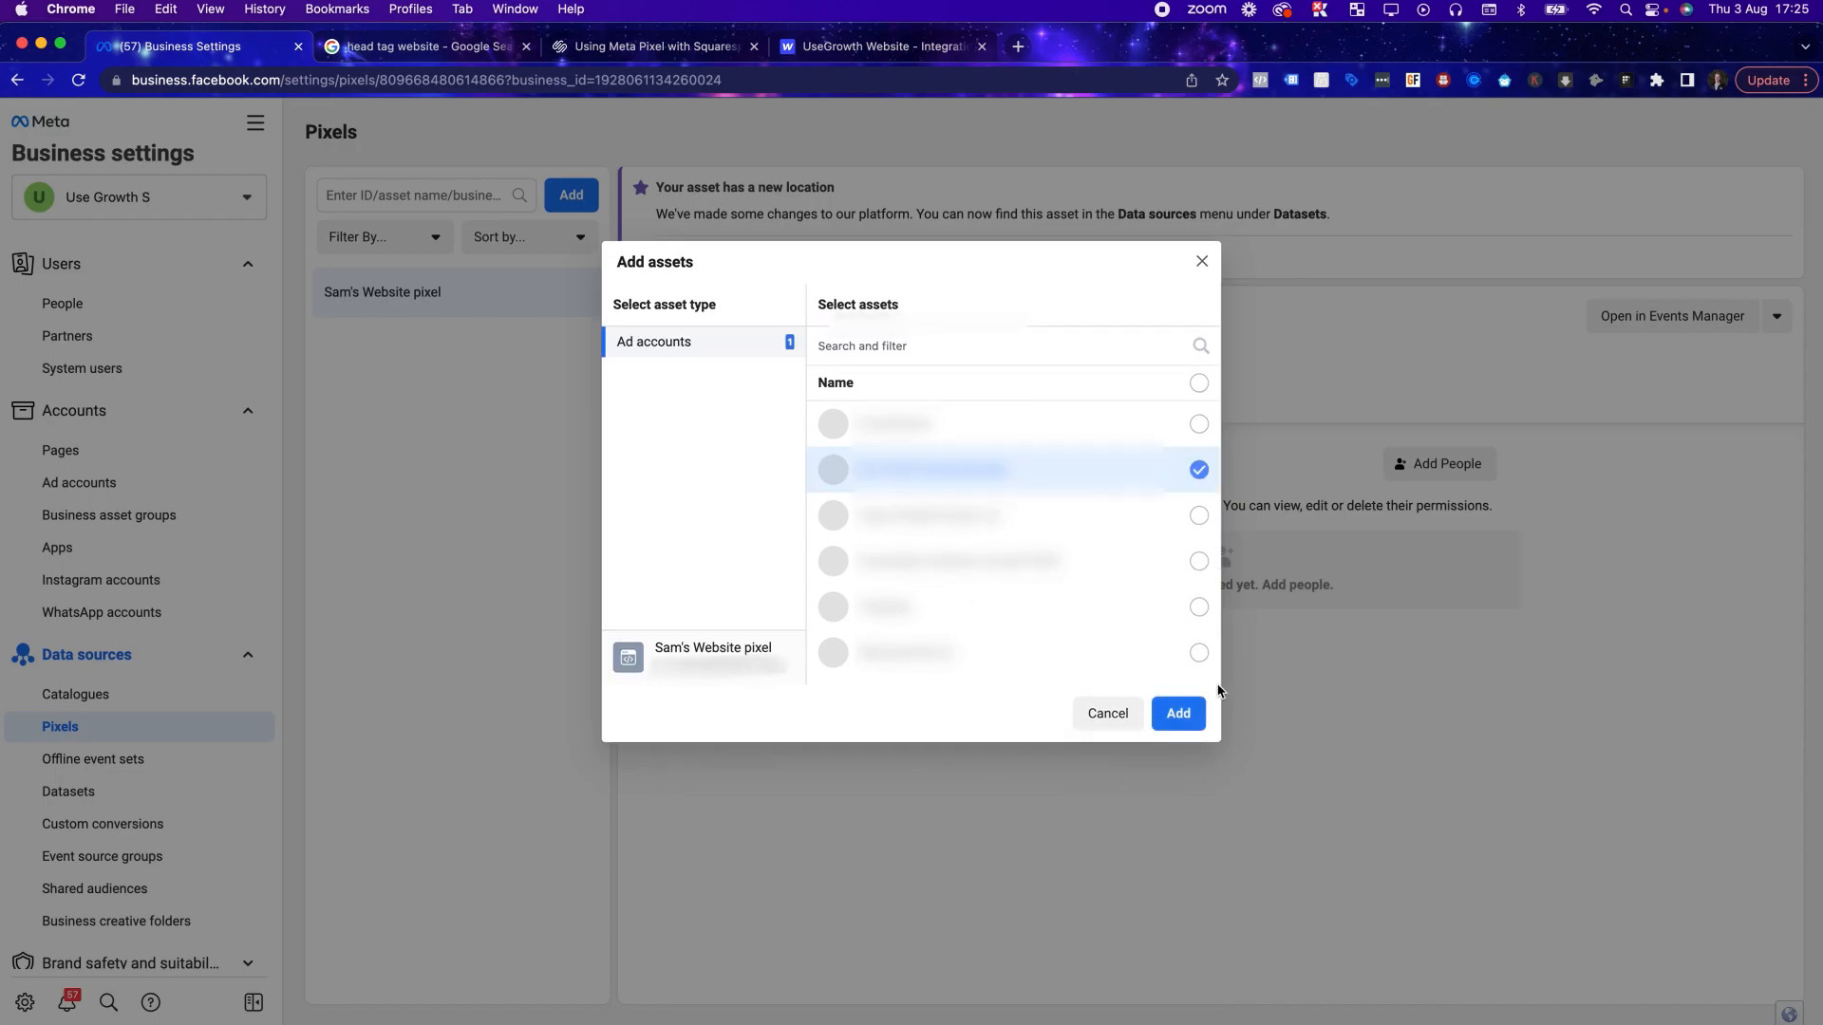
{"action": "left_click", "coordinate": [1177, 714]}
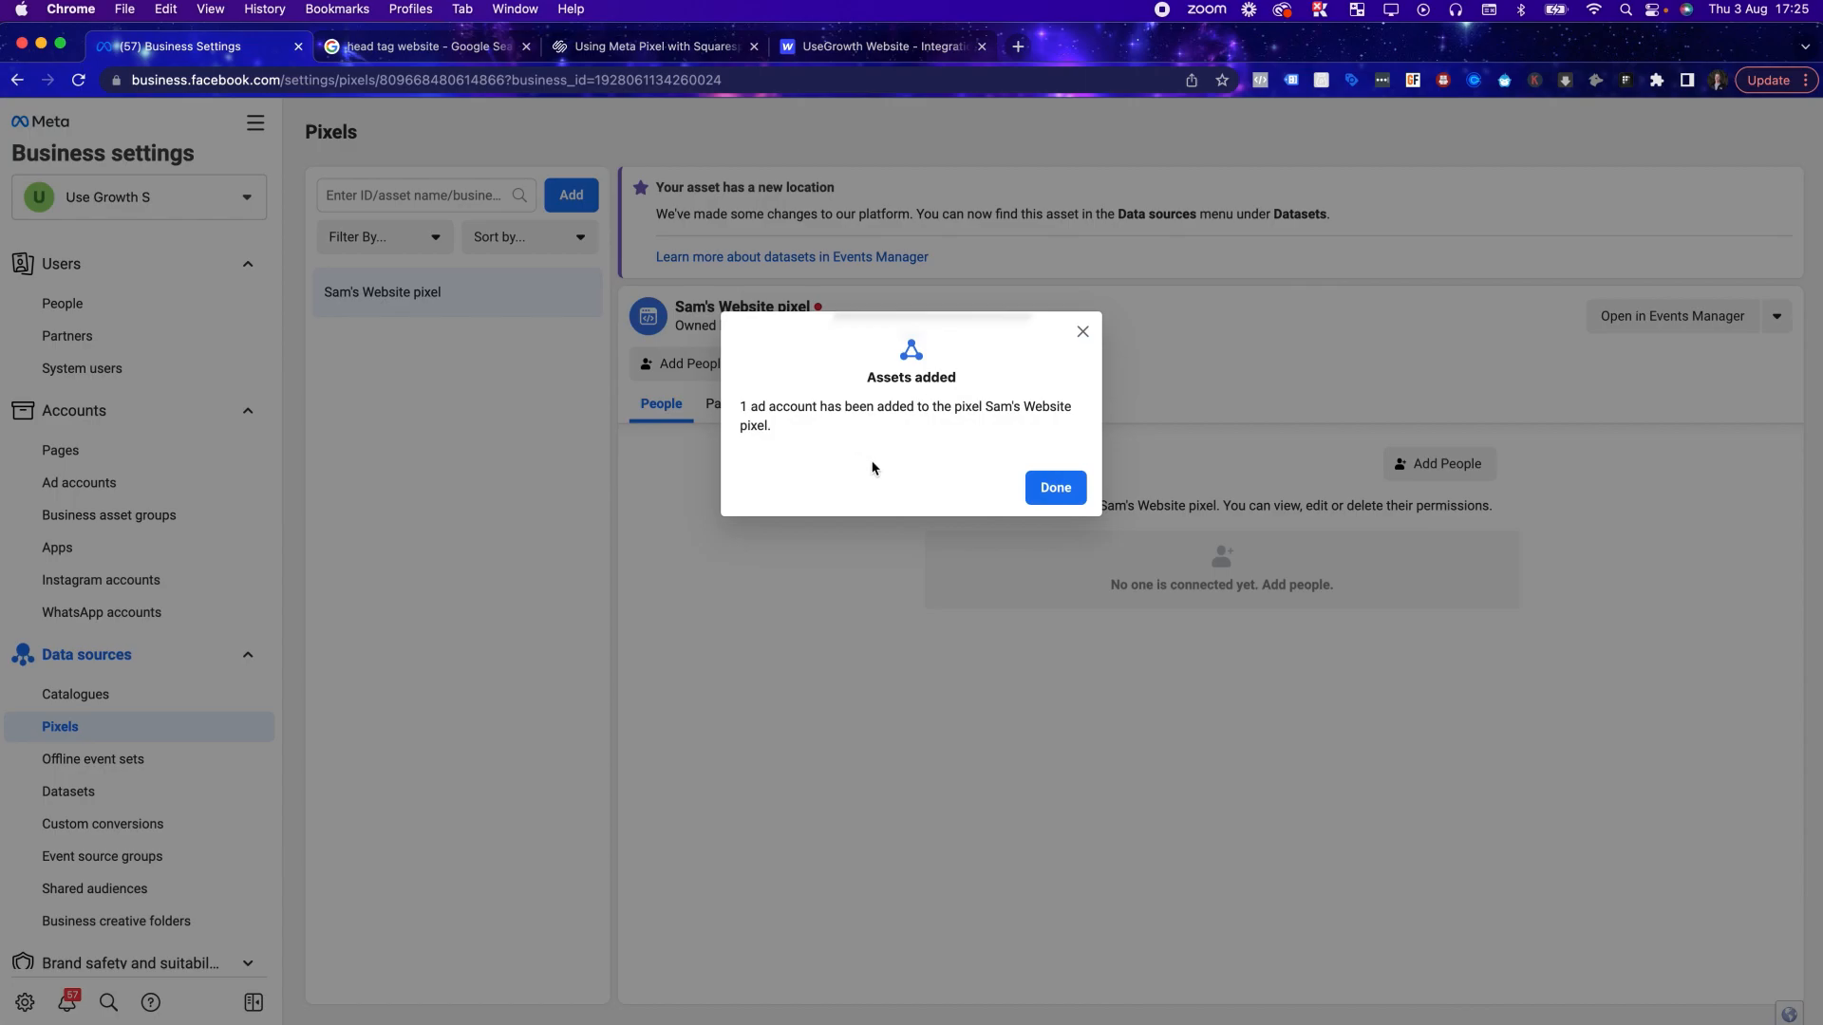
Close the asset confirmation, open Events Manager from all tools and go to its data sources
{"action": "left_click", "coordinate": [1055, 504]}
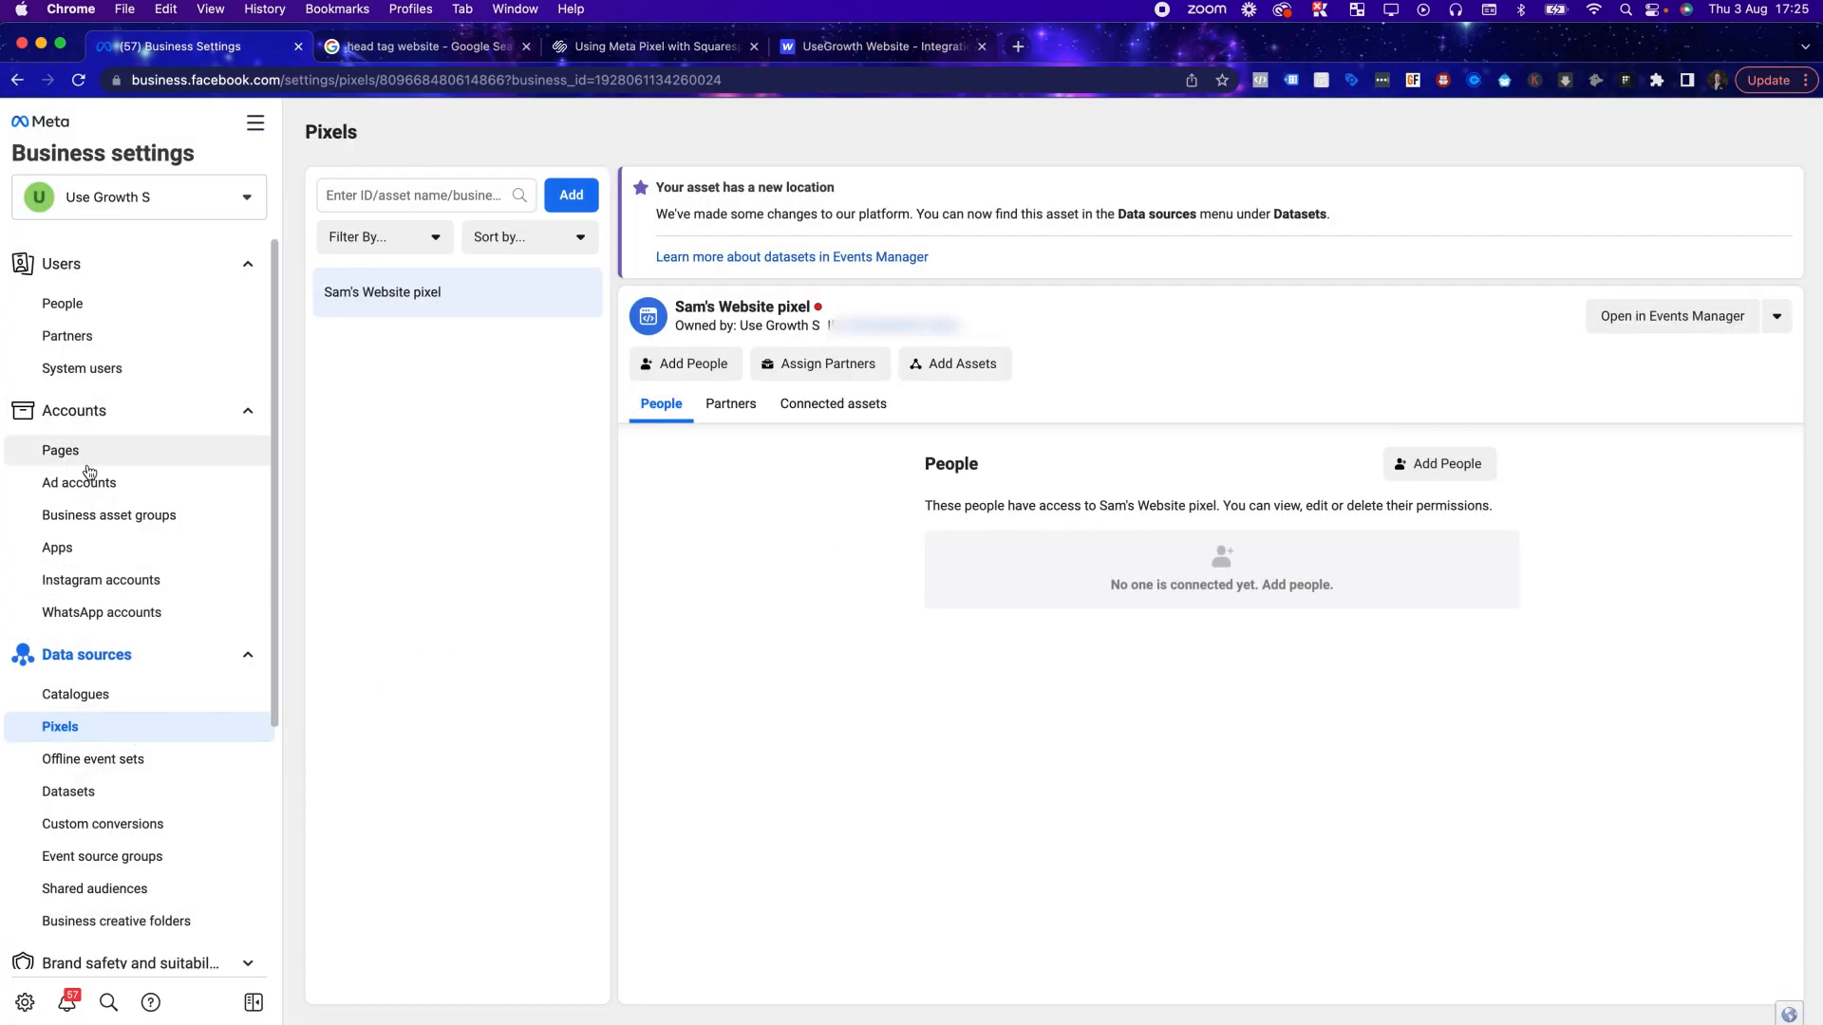
{"action": "left_click", "coordinate": [256, 124]}
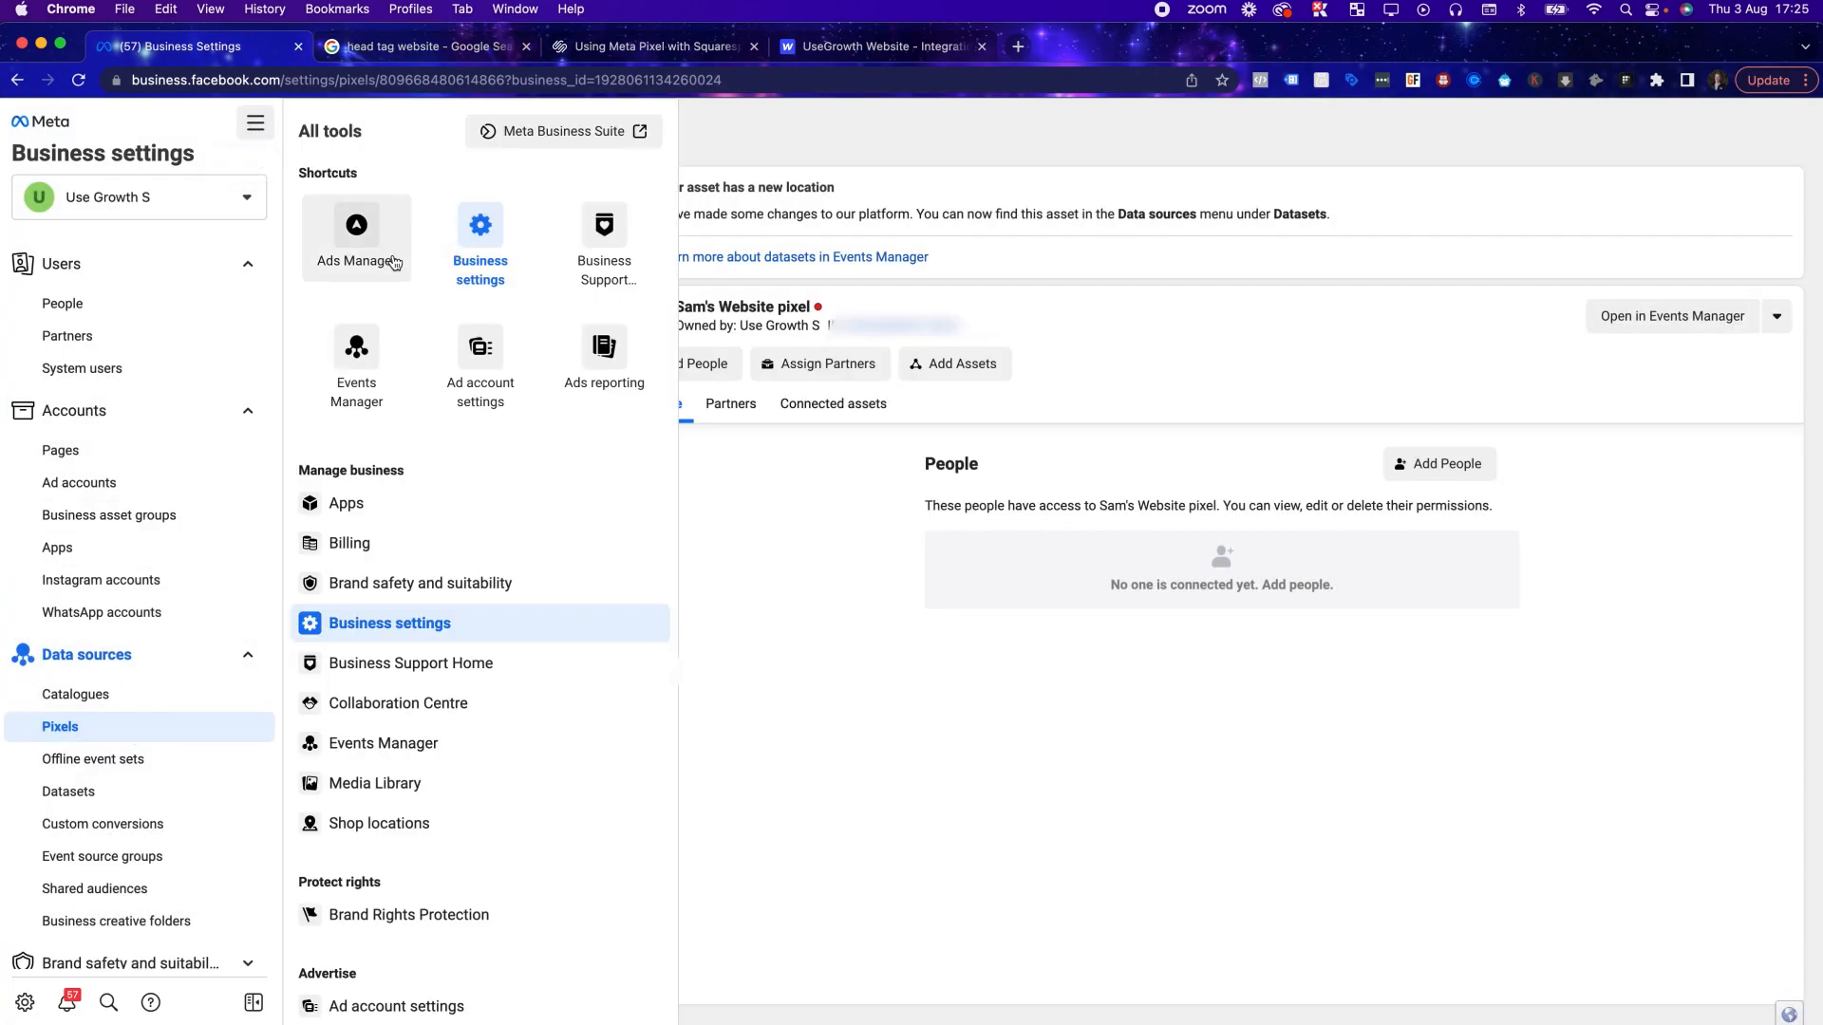
{"action": "left_click", "coordinate": [356, 366]}
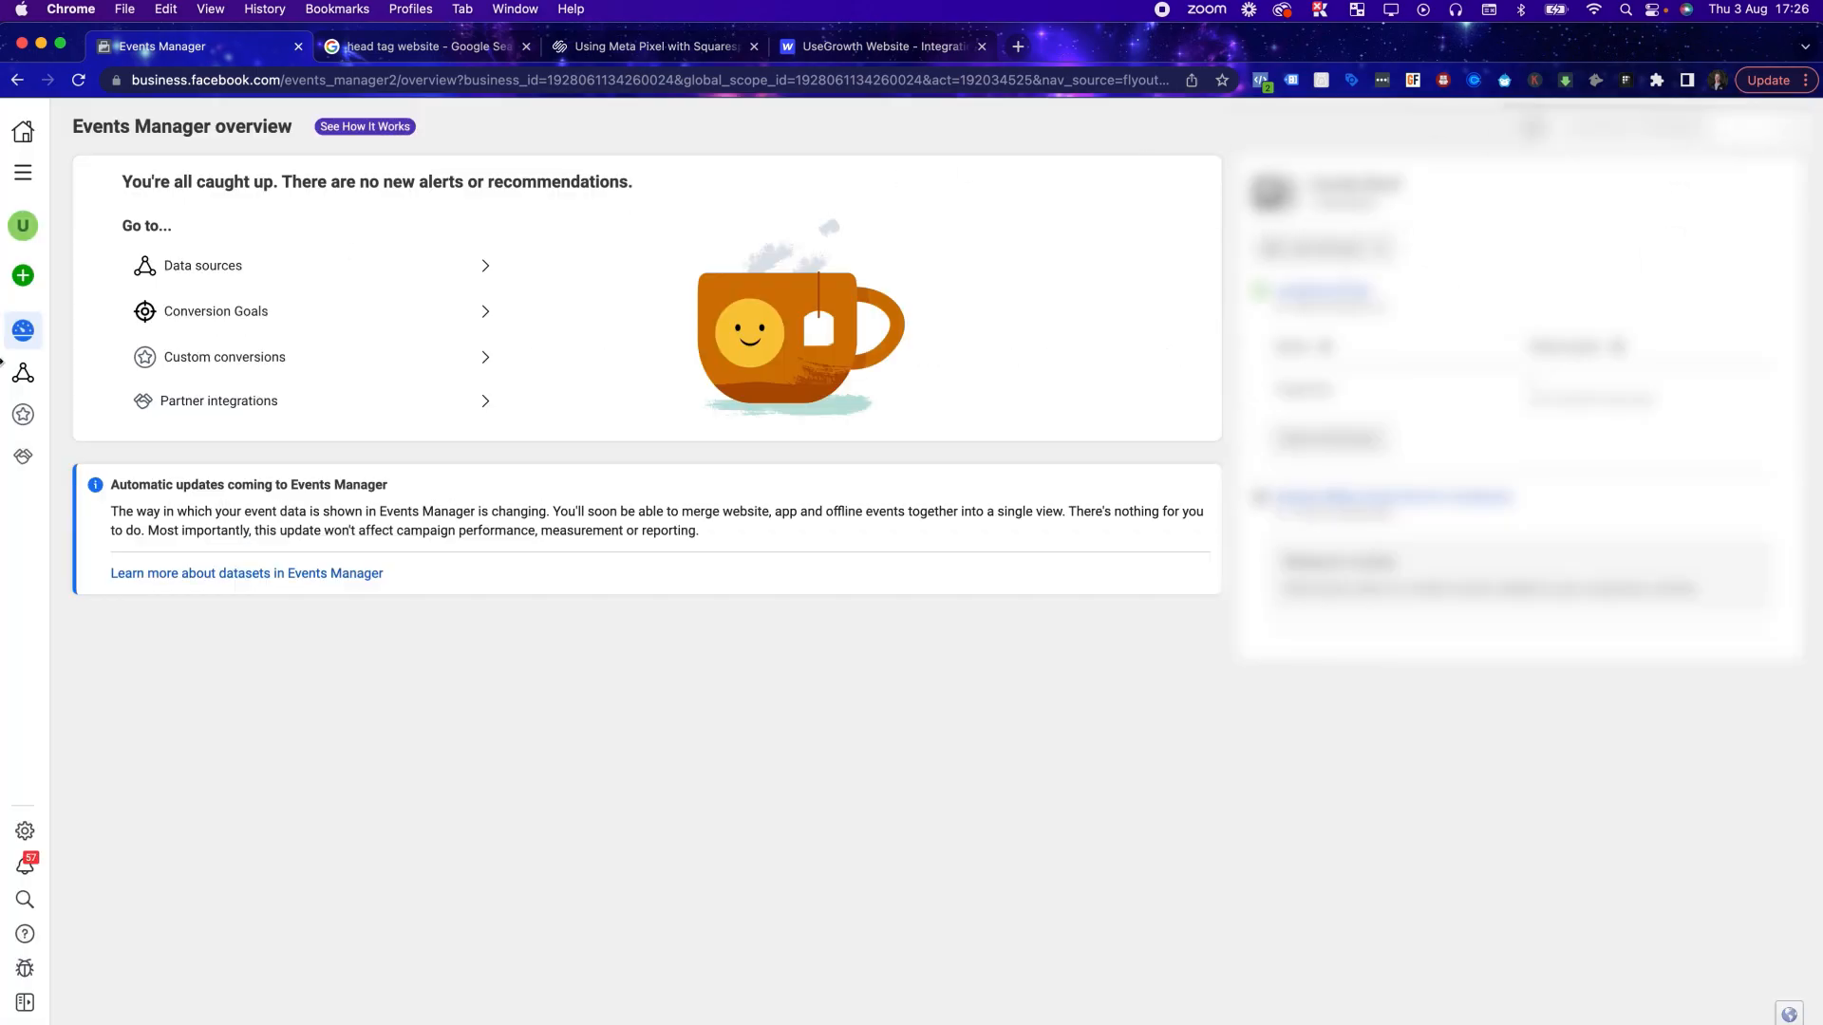
{"action": "mouse_move", "coordinate": [57, 312]}
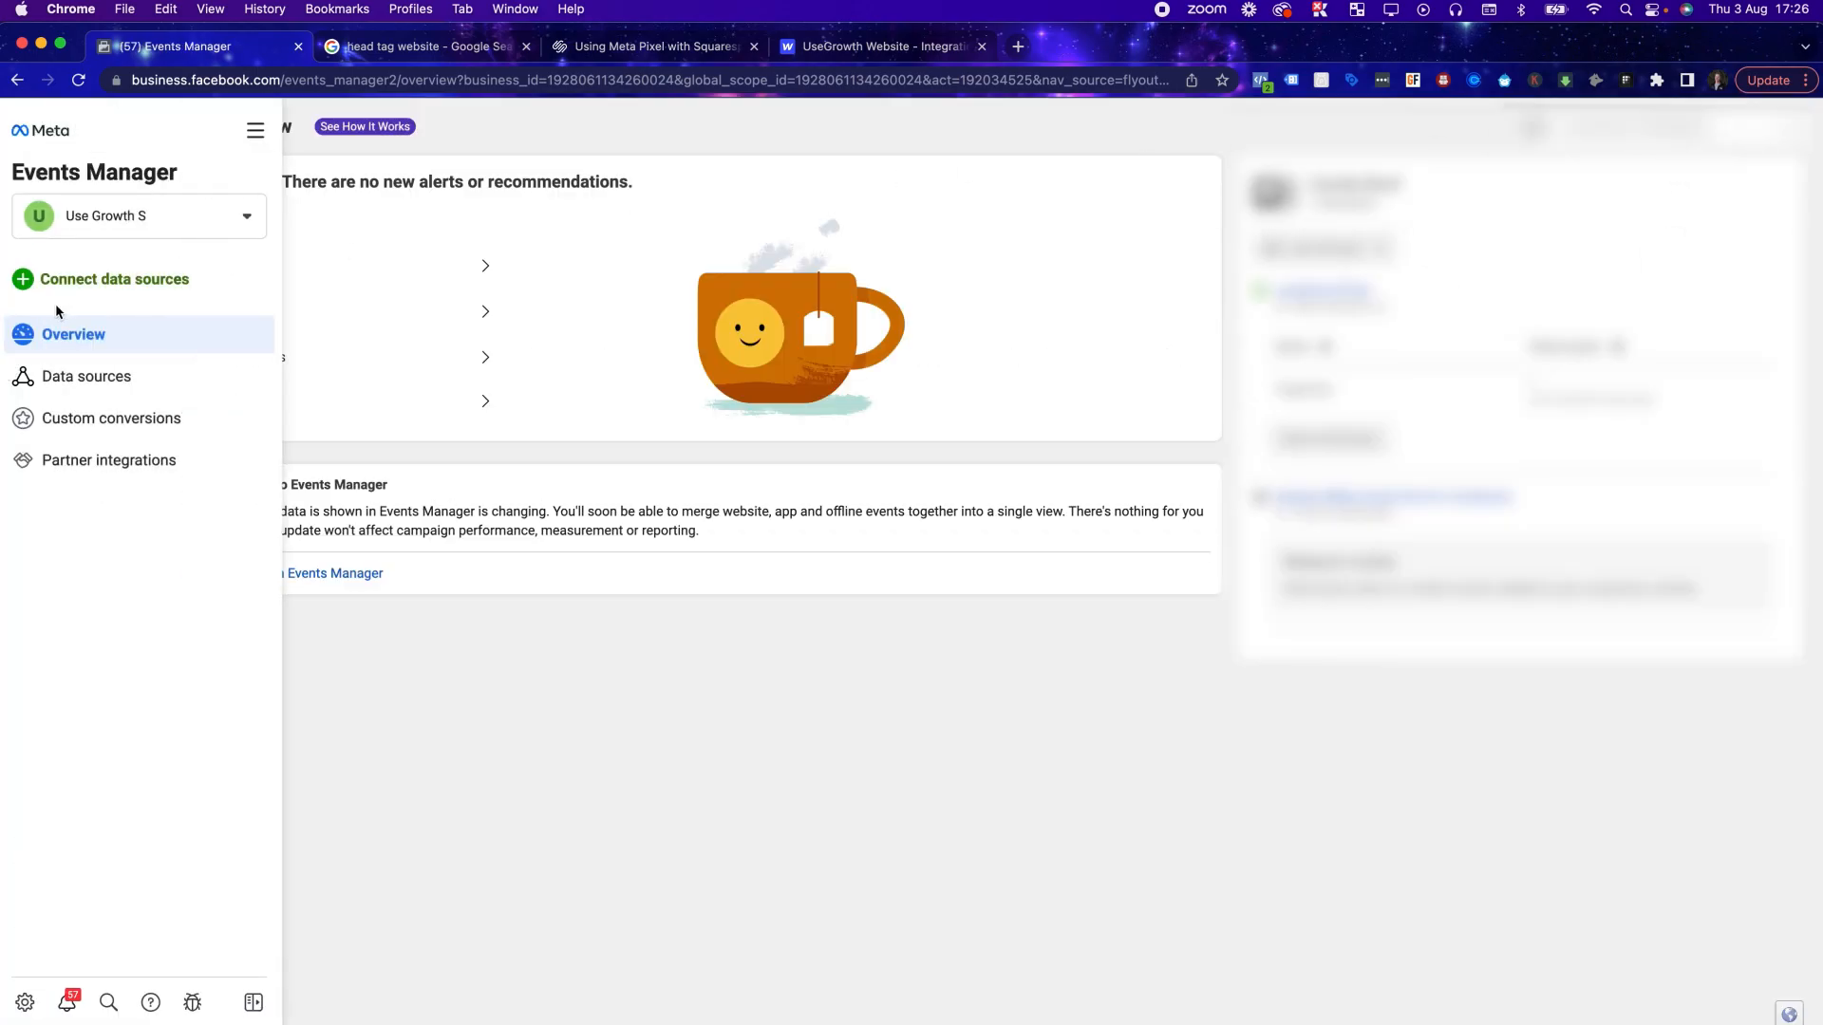
{"action": "left_click", "coordinate": [81, 377]}
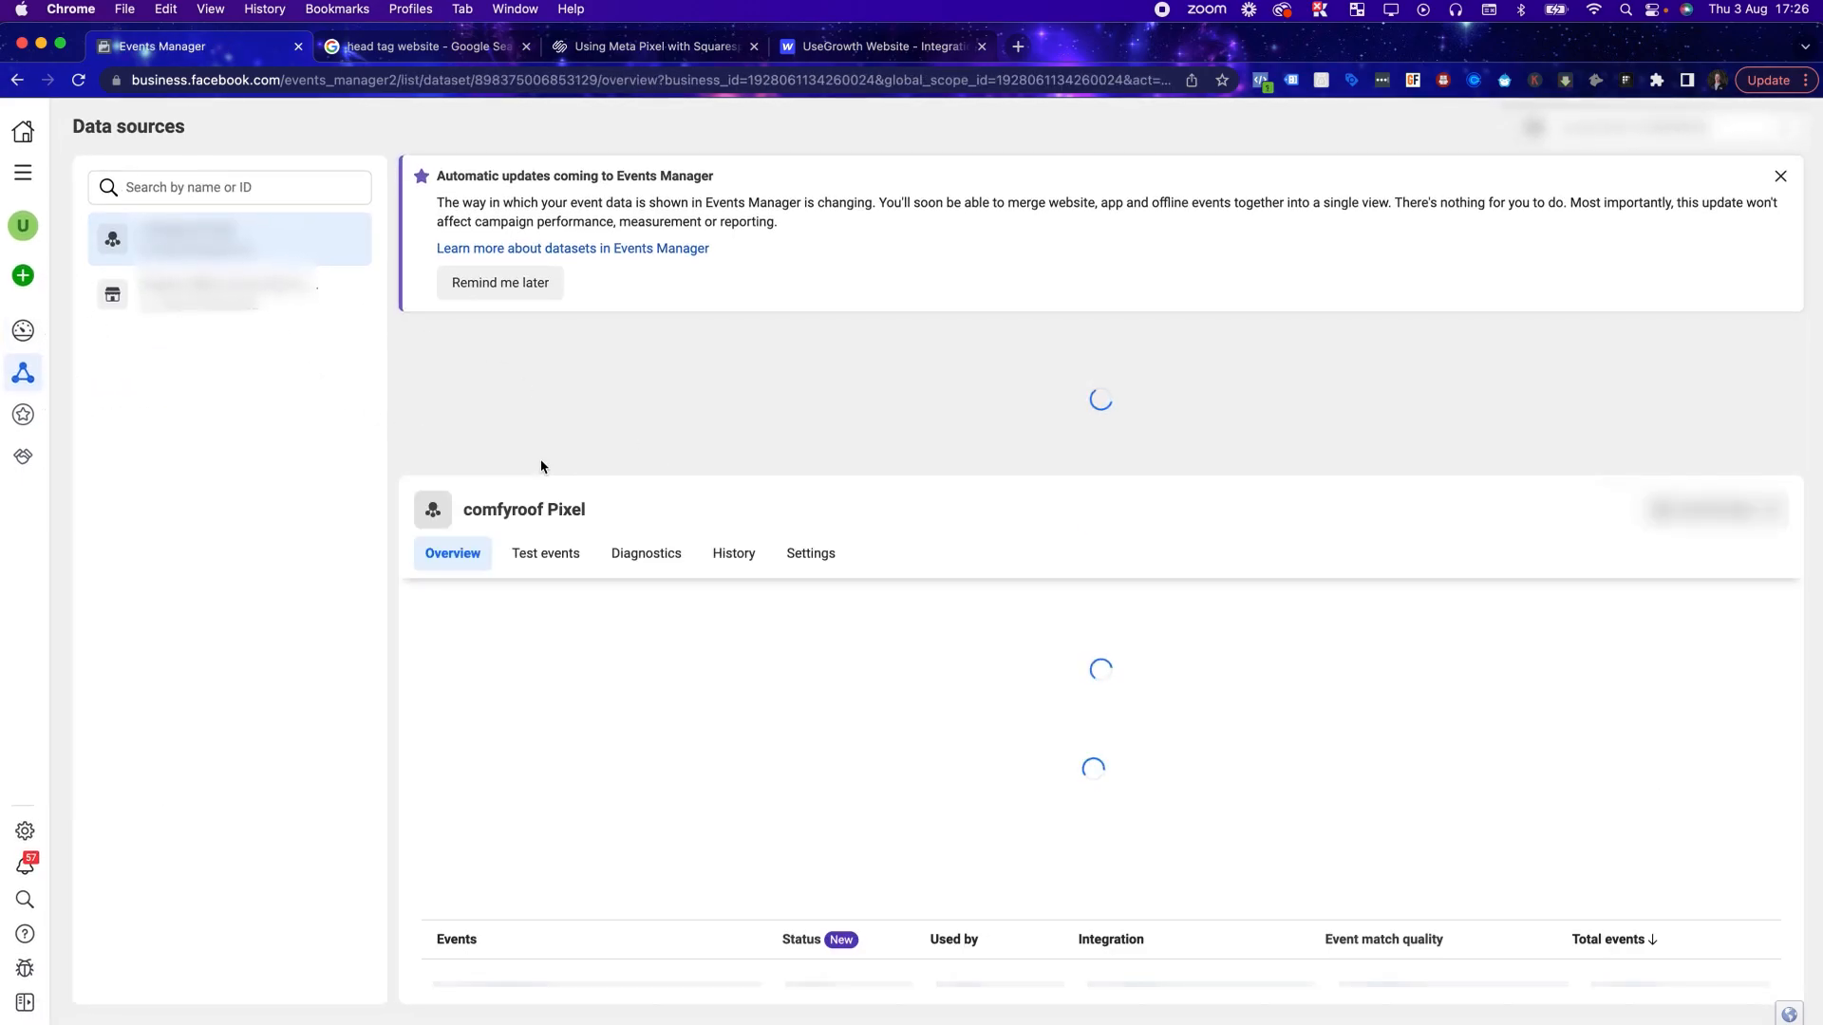
Switch Events Manager to the ad account connected to the website pixel and select that pixel among the data sources
{"action": "left_click", "coordinate": [1631, 131]}
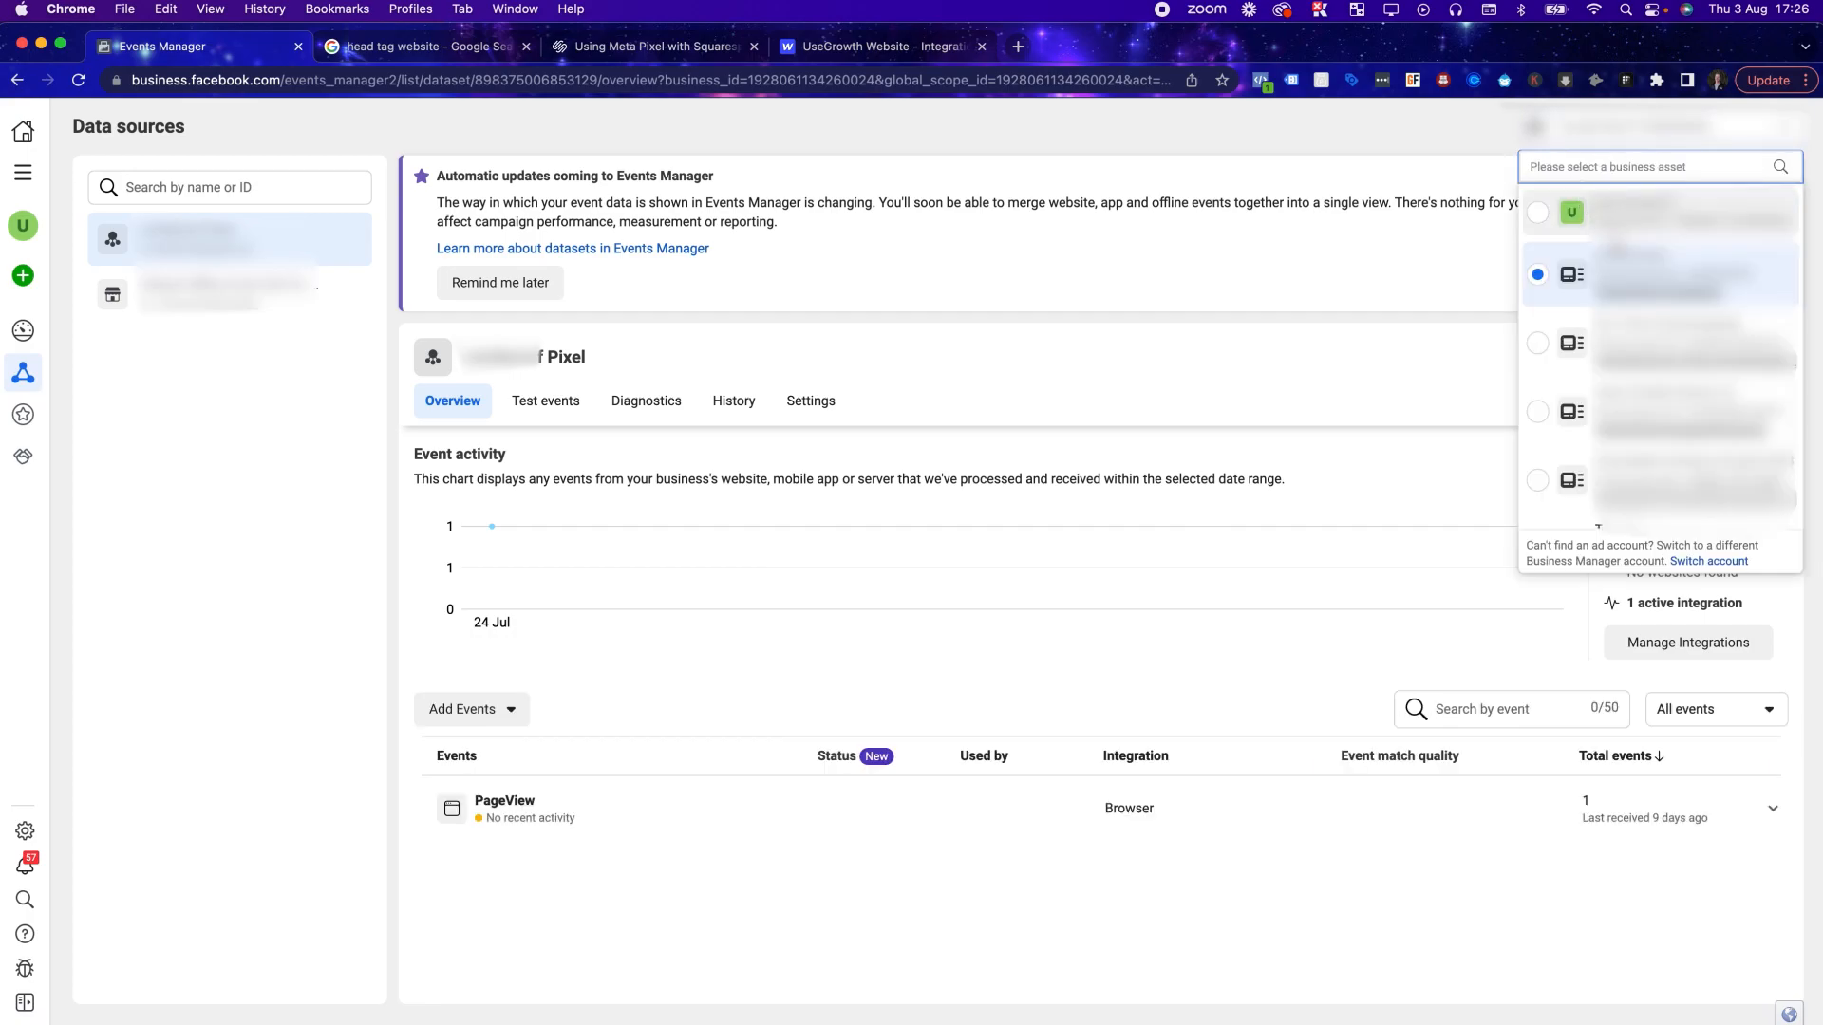
{"action": "scroll", "coordinate": [1667, 380], "scroll_direction": "down", "scroll_amount": 1}
{"action": "scroll", "coordinate": [1665, 382], "scroll_direction": "down", "scroll_amount": 1}
{"action": "left_click", "coordinate": [1665, 382]}
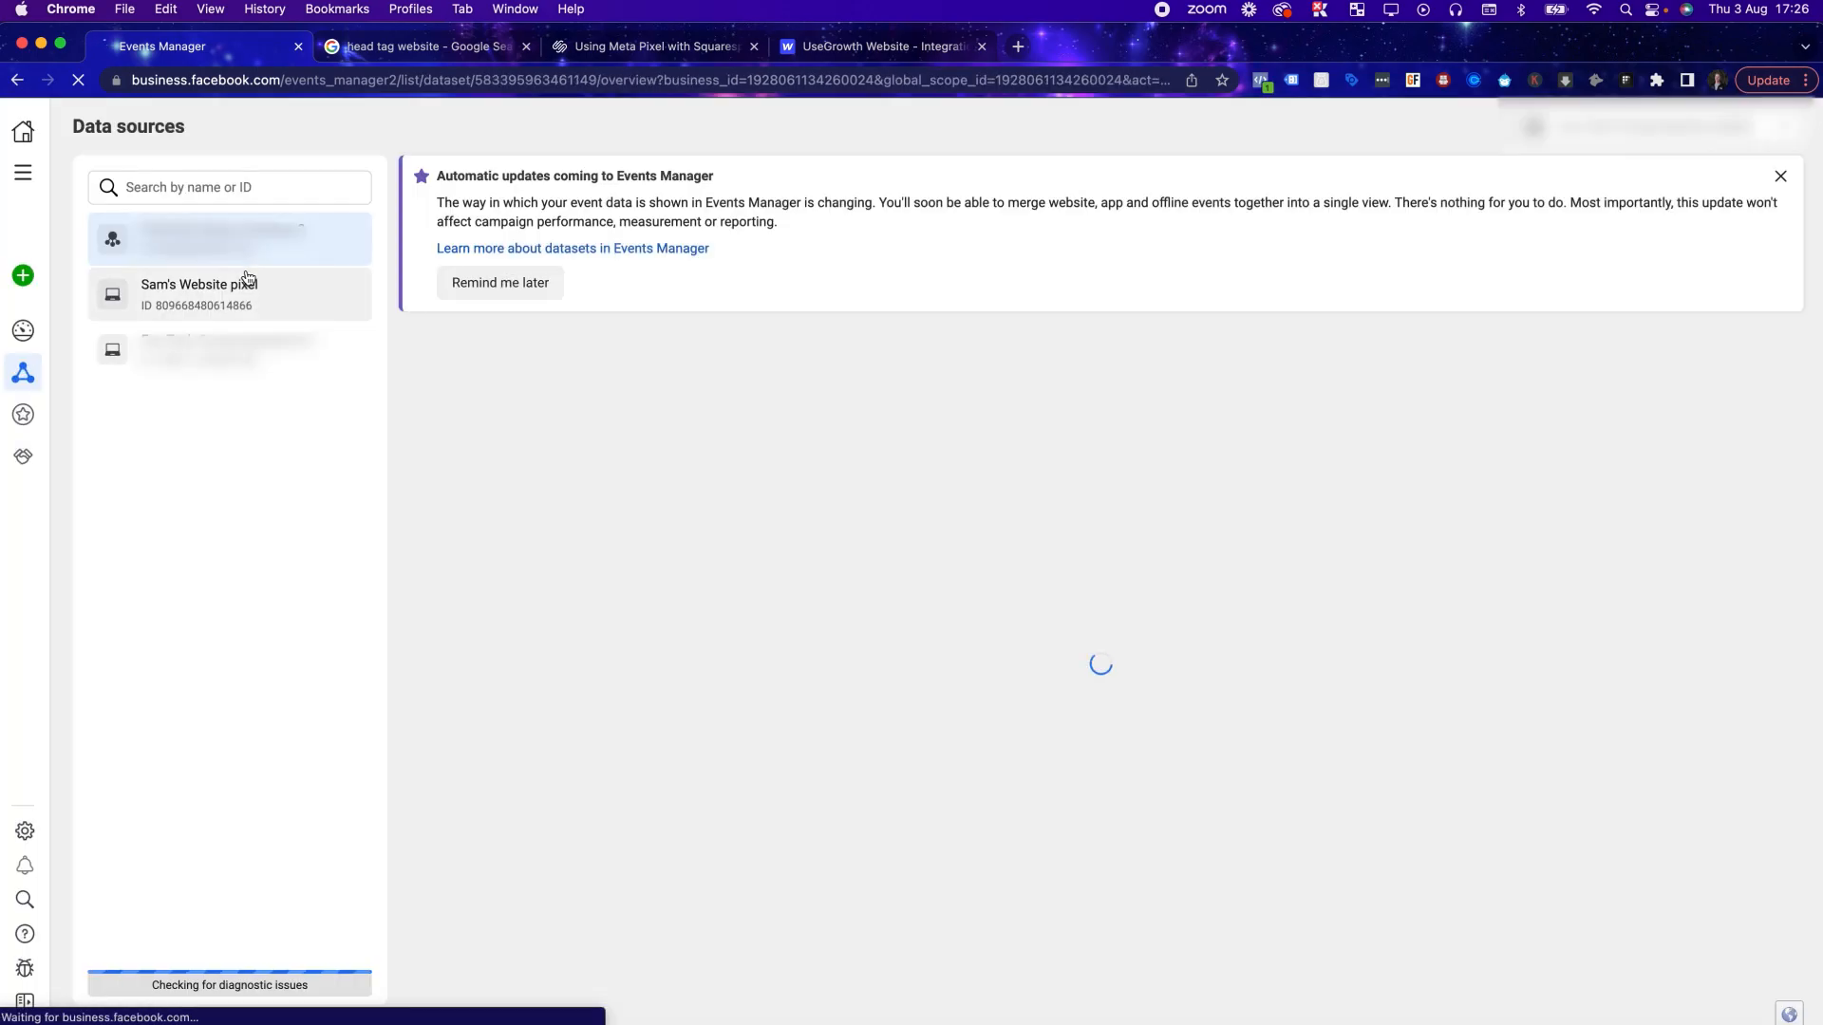
{"action": "left_click", "coordinate": [245, 282]}
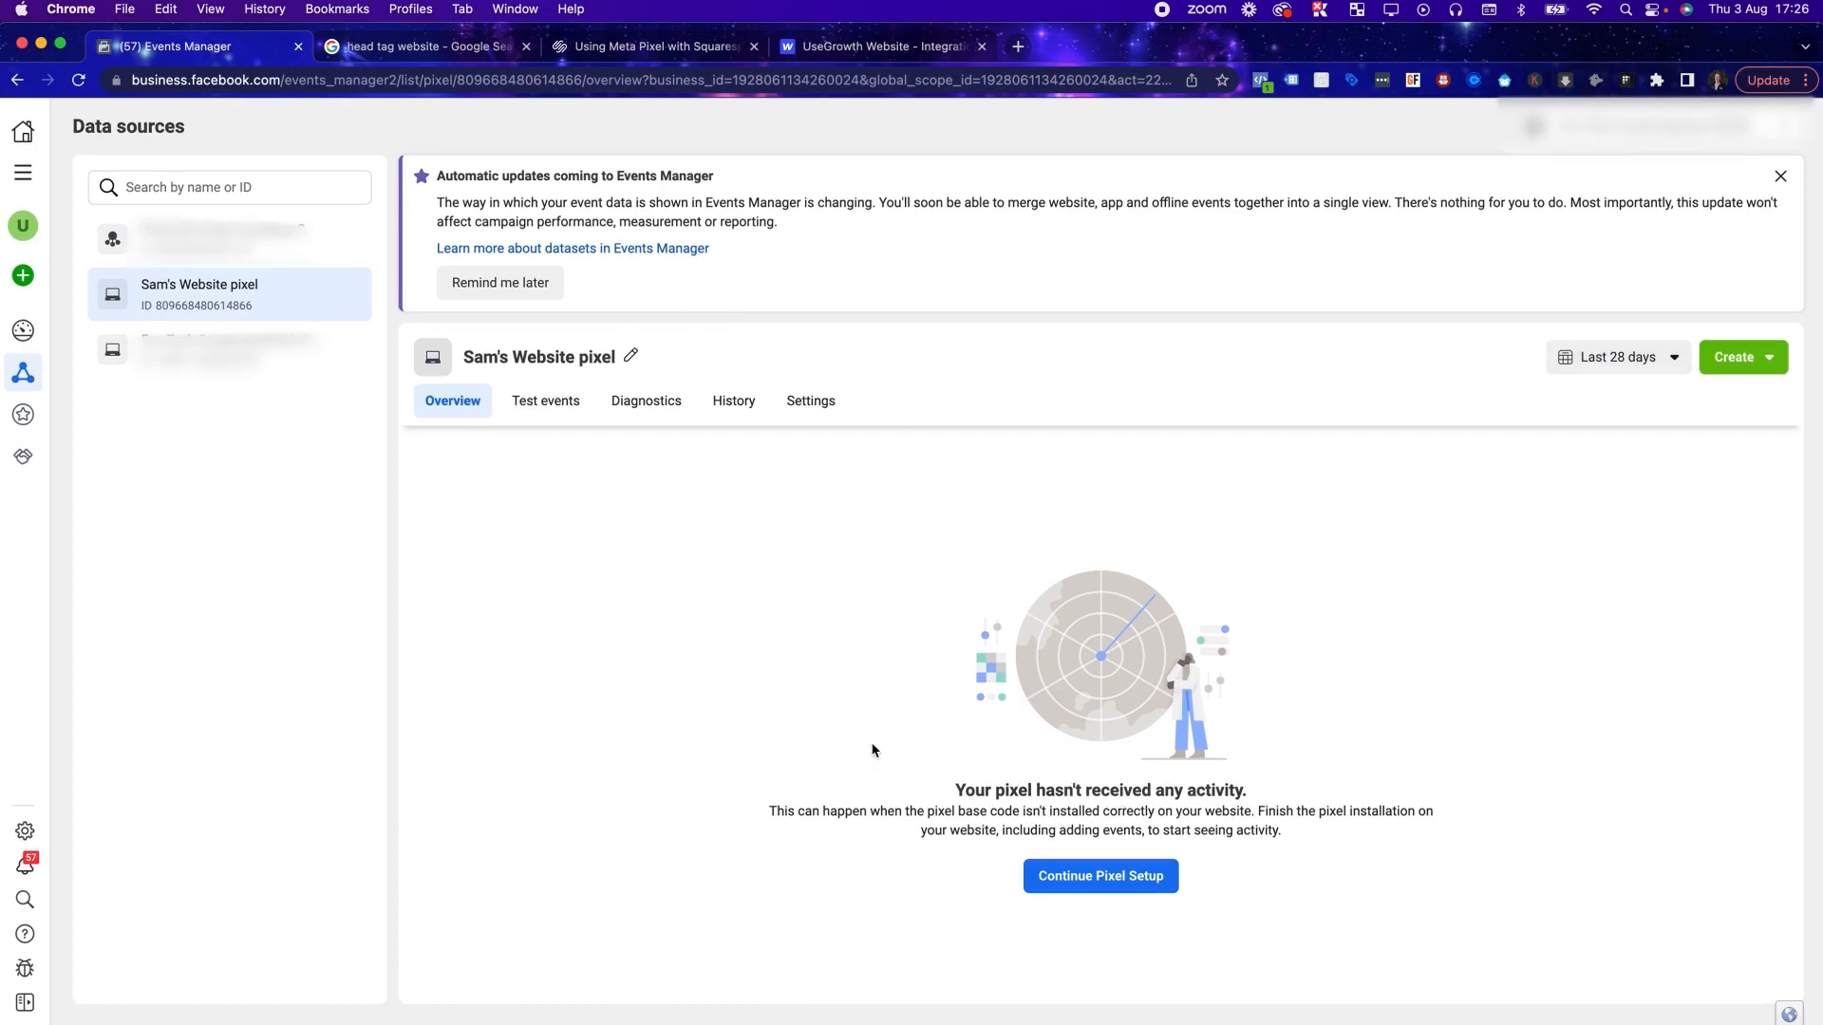
Continue the website pixel's setup to the base code installation and copy the base code
{"action": "left_click", "coordinate": [1106, 875]}
{"action": "left_click", "coordinate": [1033, 476]}
{"action": "left_click", "coordinate": [1146, 610]}
{"action": "left_click", "coordinate": [818, 480]}
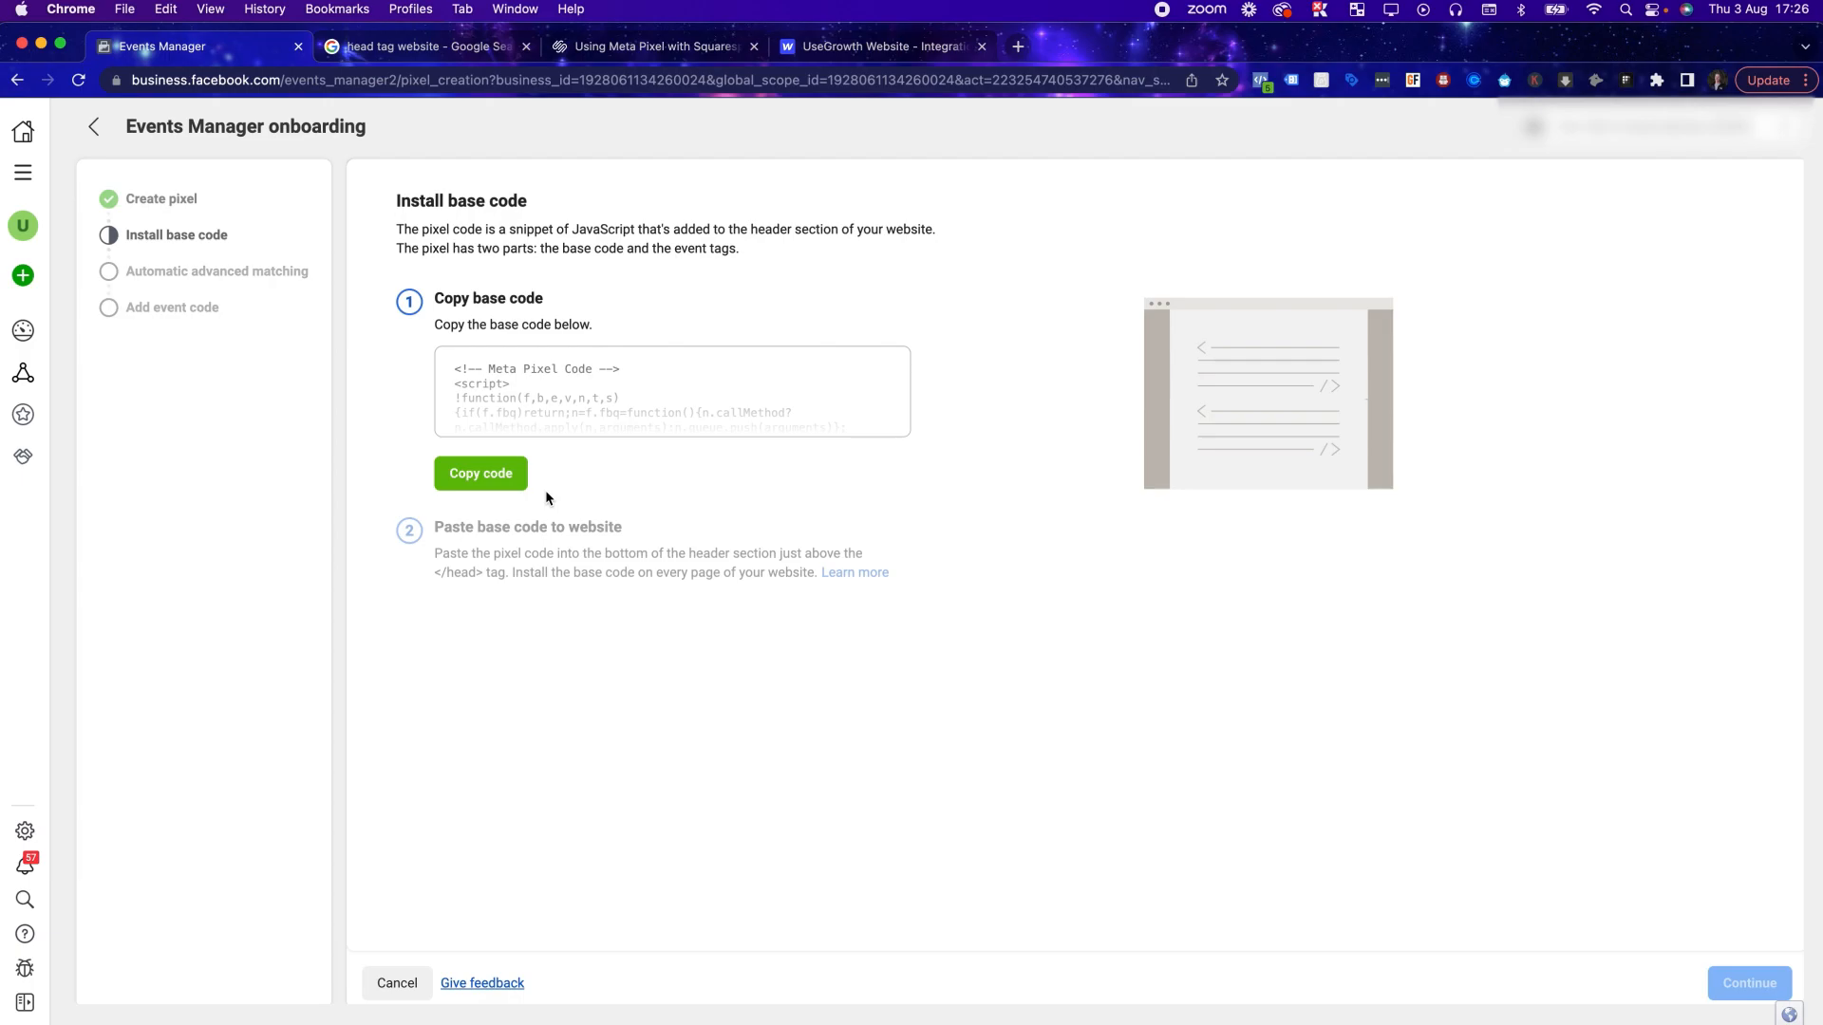
{"action": "left_click", "coordinate": [473, 475]}
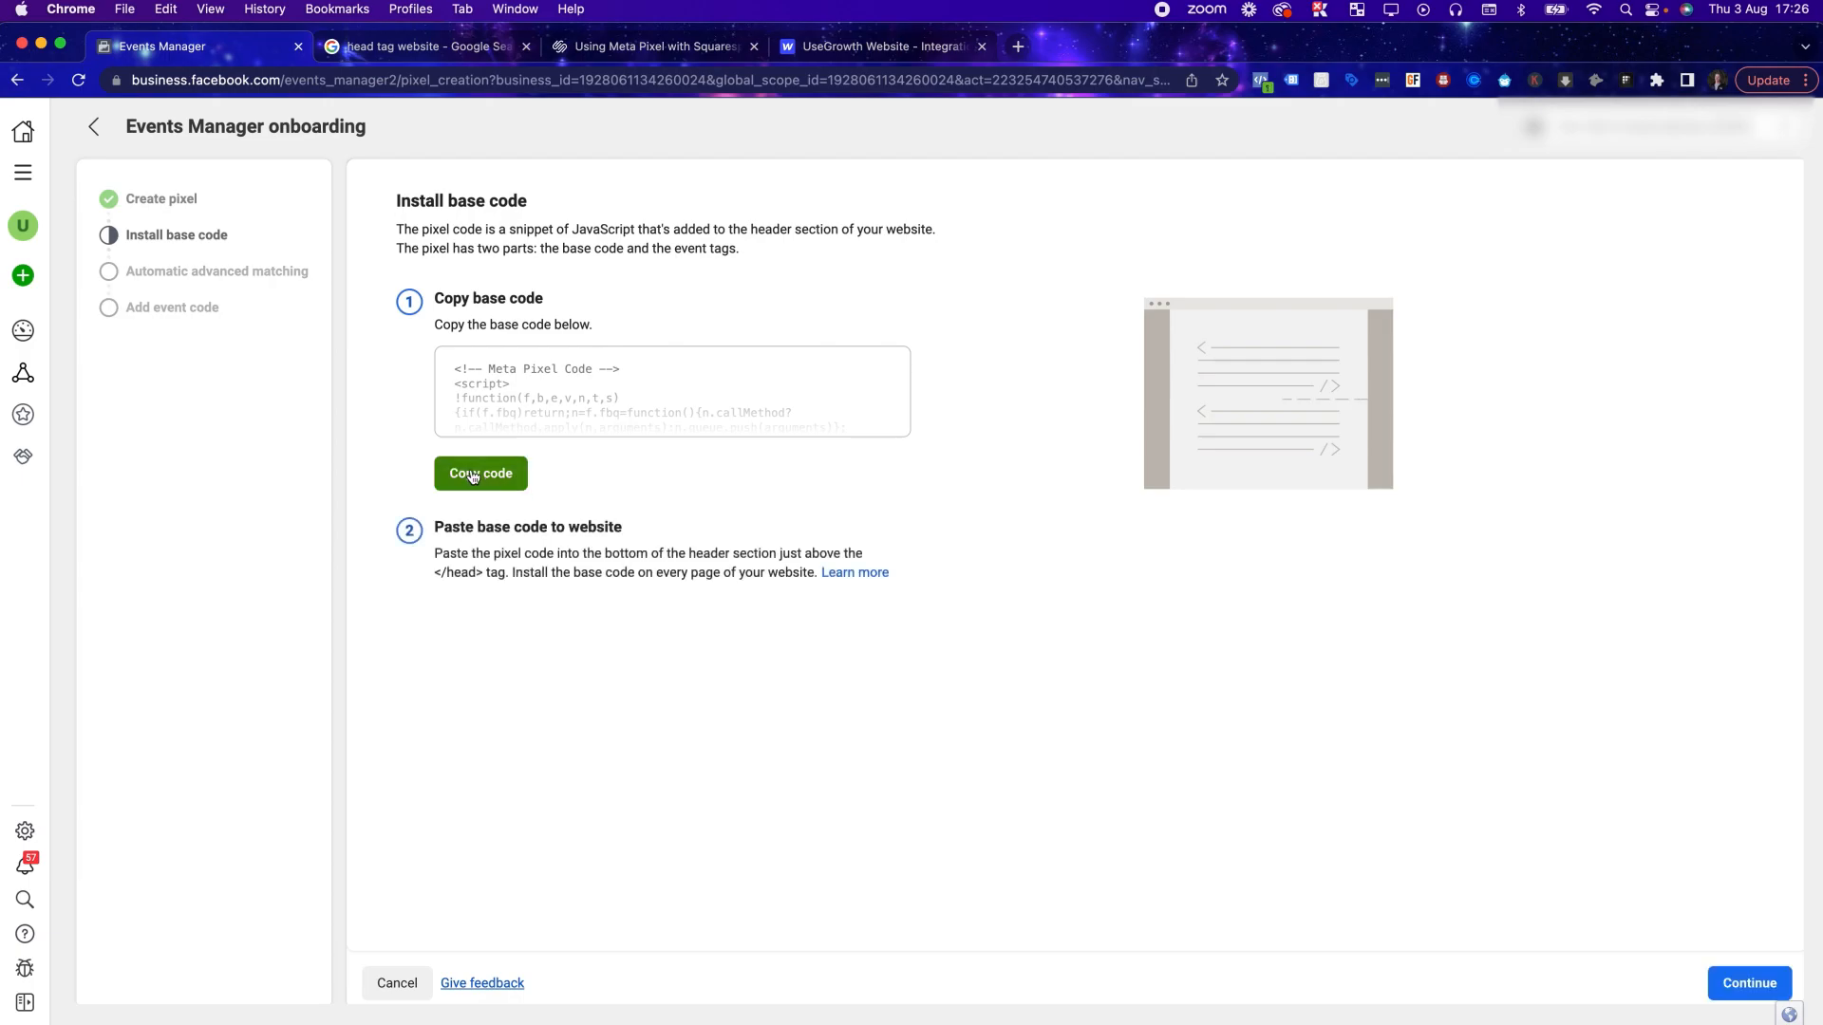
Finish the pixel onboarding without turning on automatic advanced matching or adding events, and reload the pixel overview
{"action": "left_click", "coordinate": [1744, 983]}
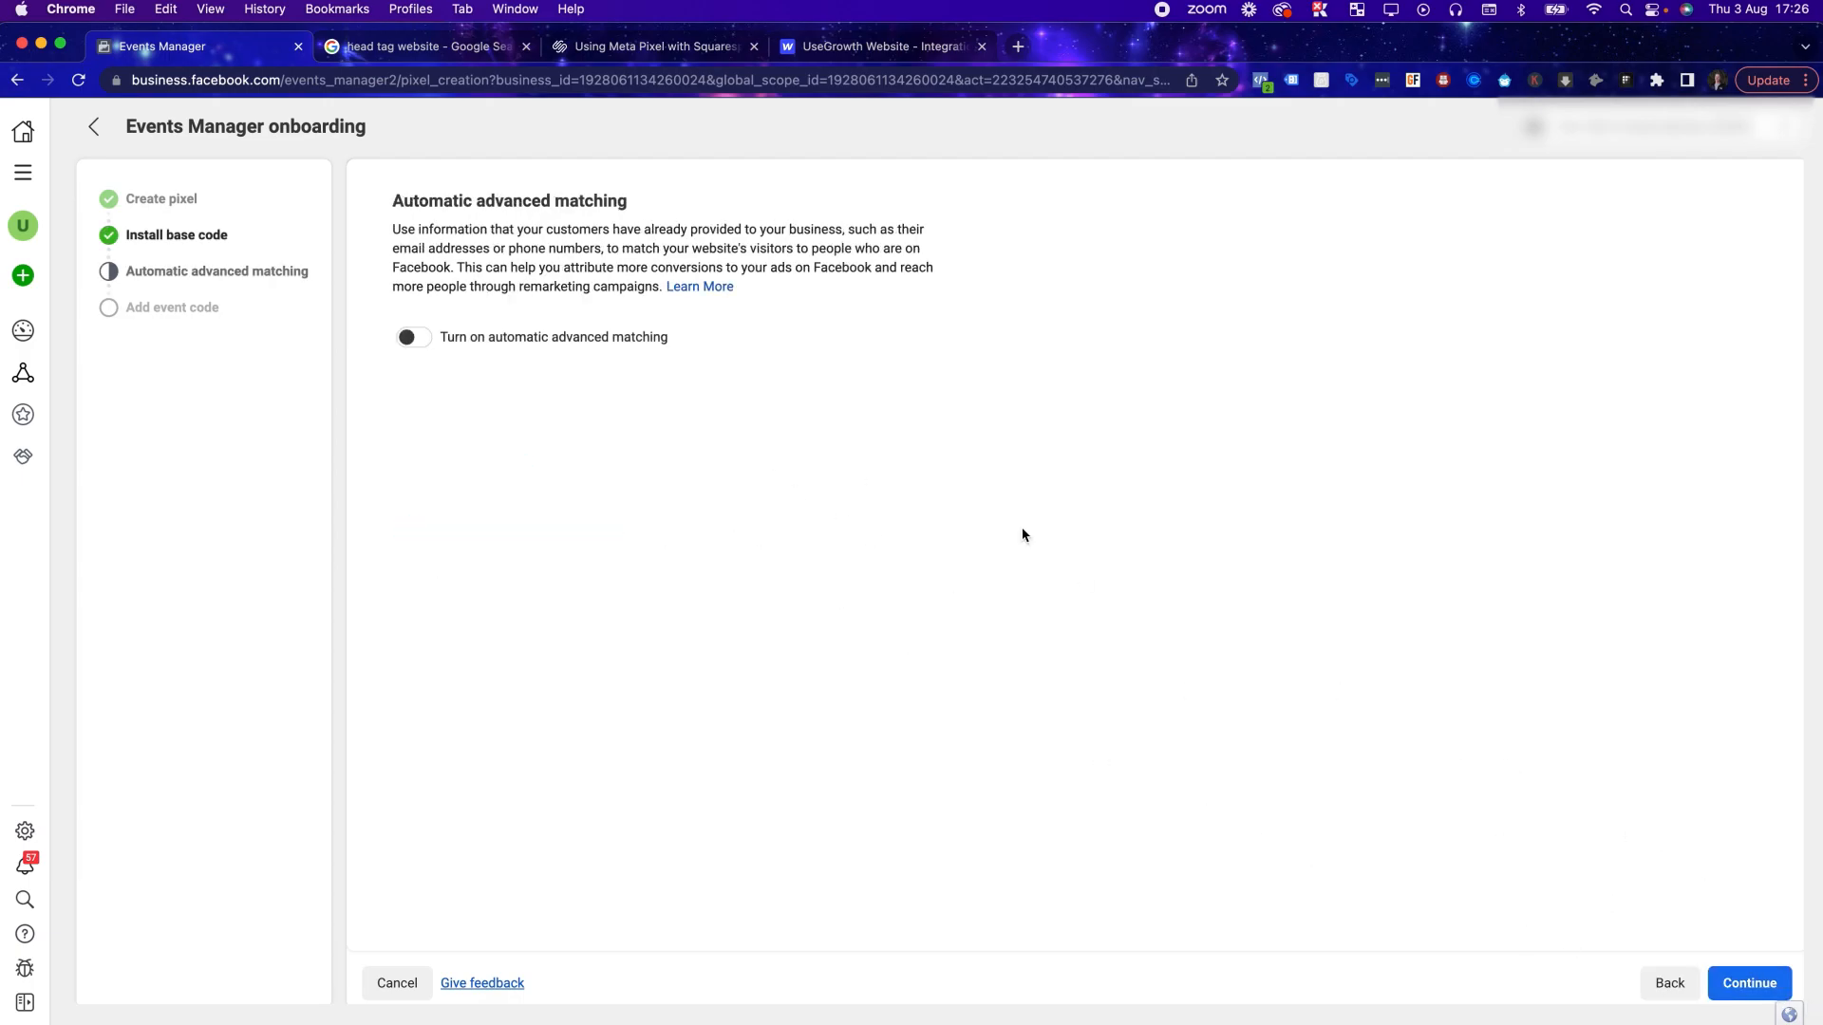
{"action": "left_click", "coordinate": [1765, 982]}
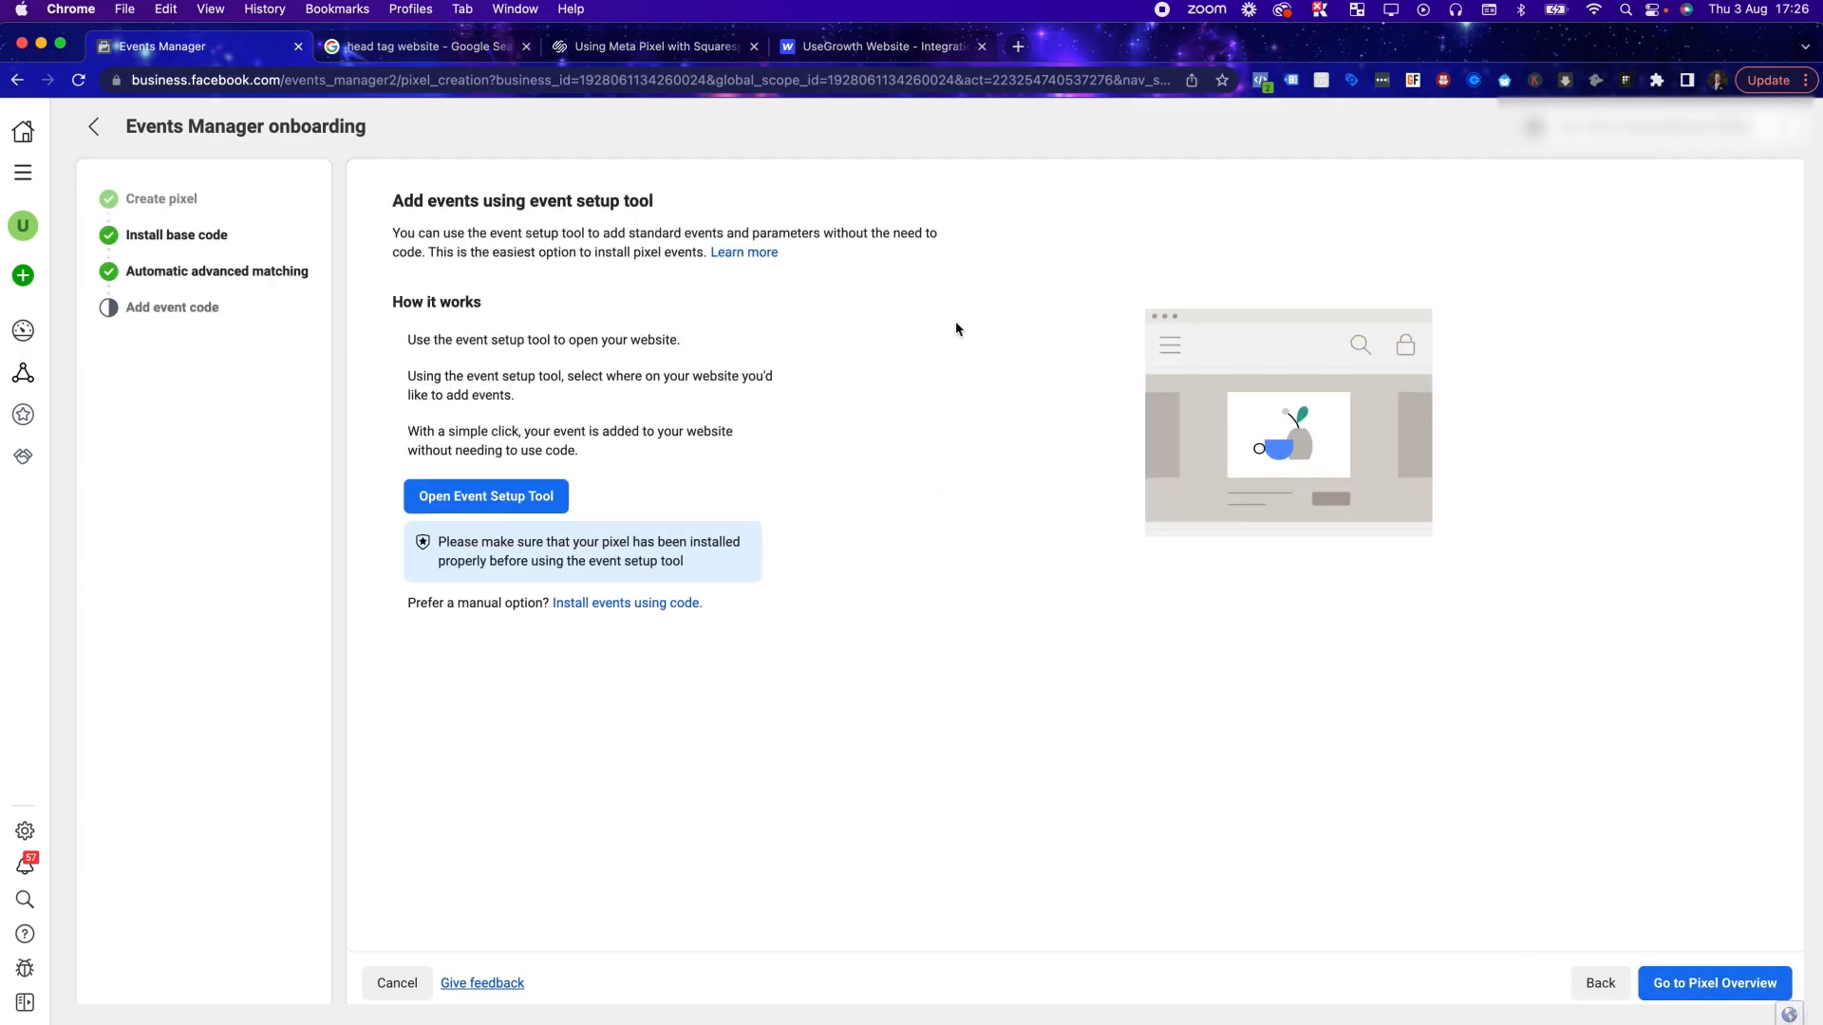
{"action": "left_click", "coordinate": [1709, 978]}
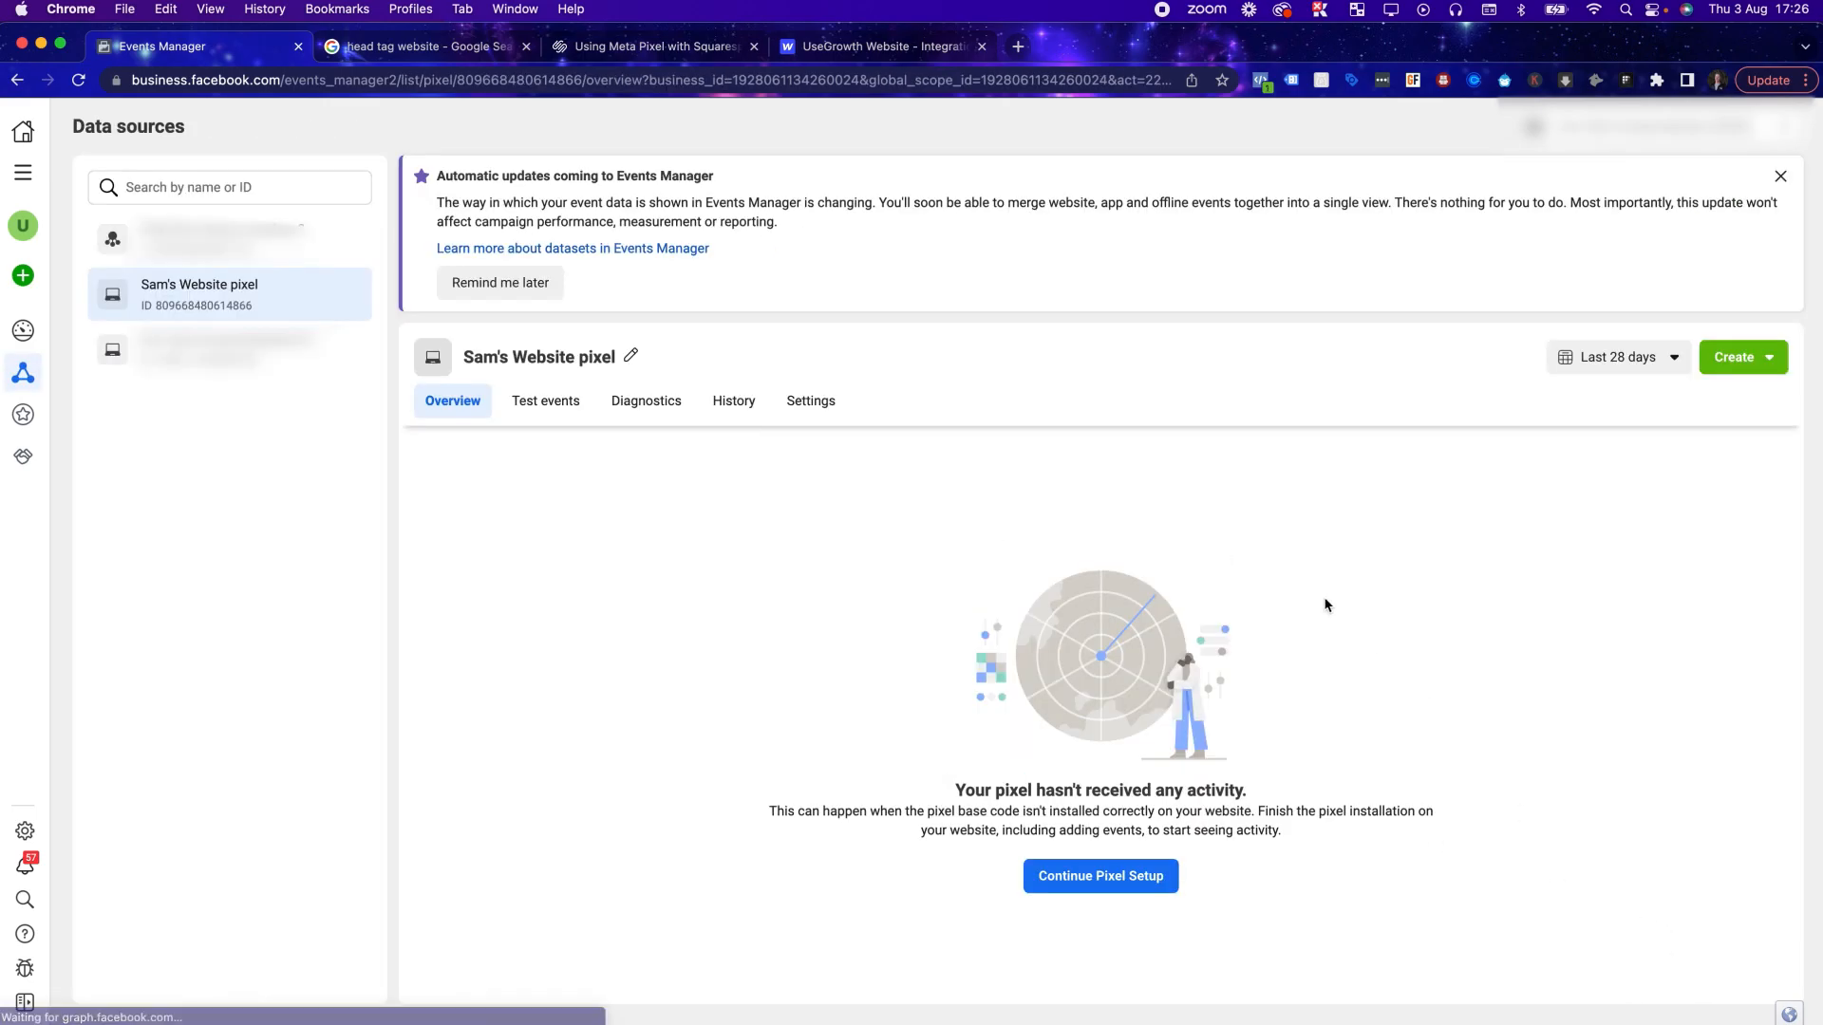
{"action": "scroll", "coordinate": [865, 619], "scroll_direction": "down", "scroll_amount": 1}
{"action": "scroll", "coordinate": [866, 618], "scroll_direction": "up", "scroll_amount": 1}
{"action": "left_click", "coordinate": [79, 81]}
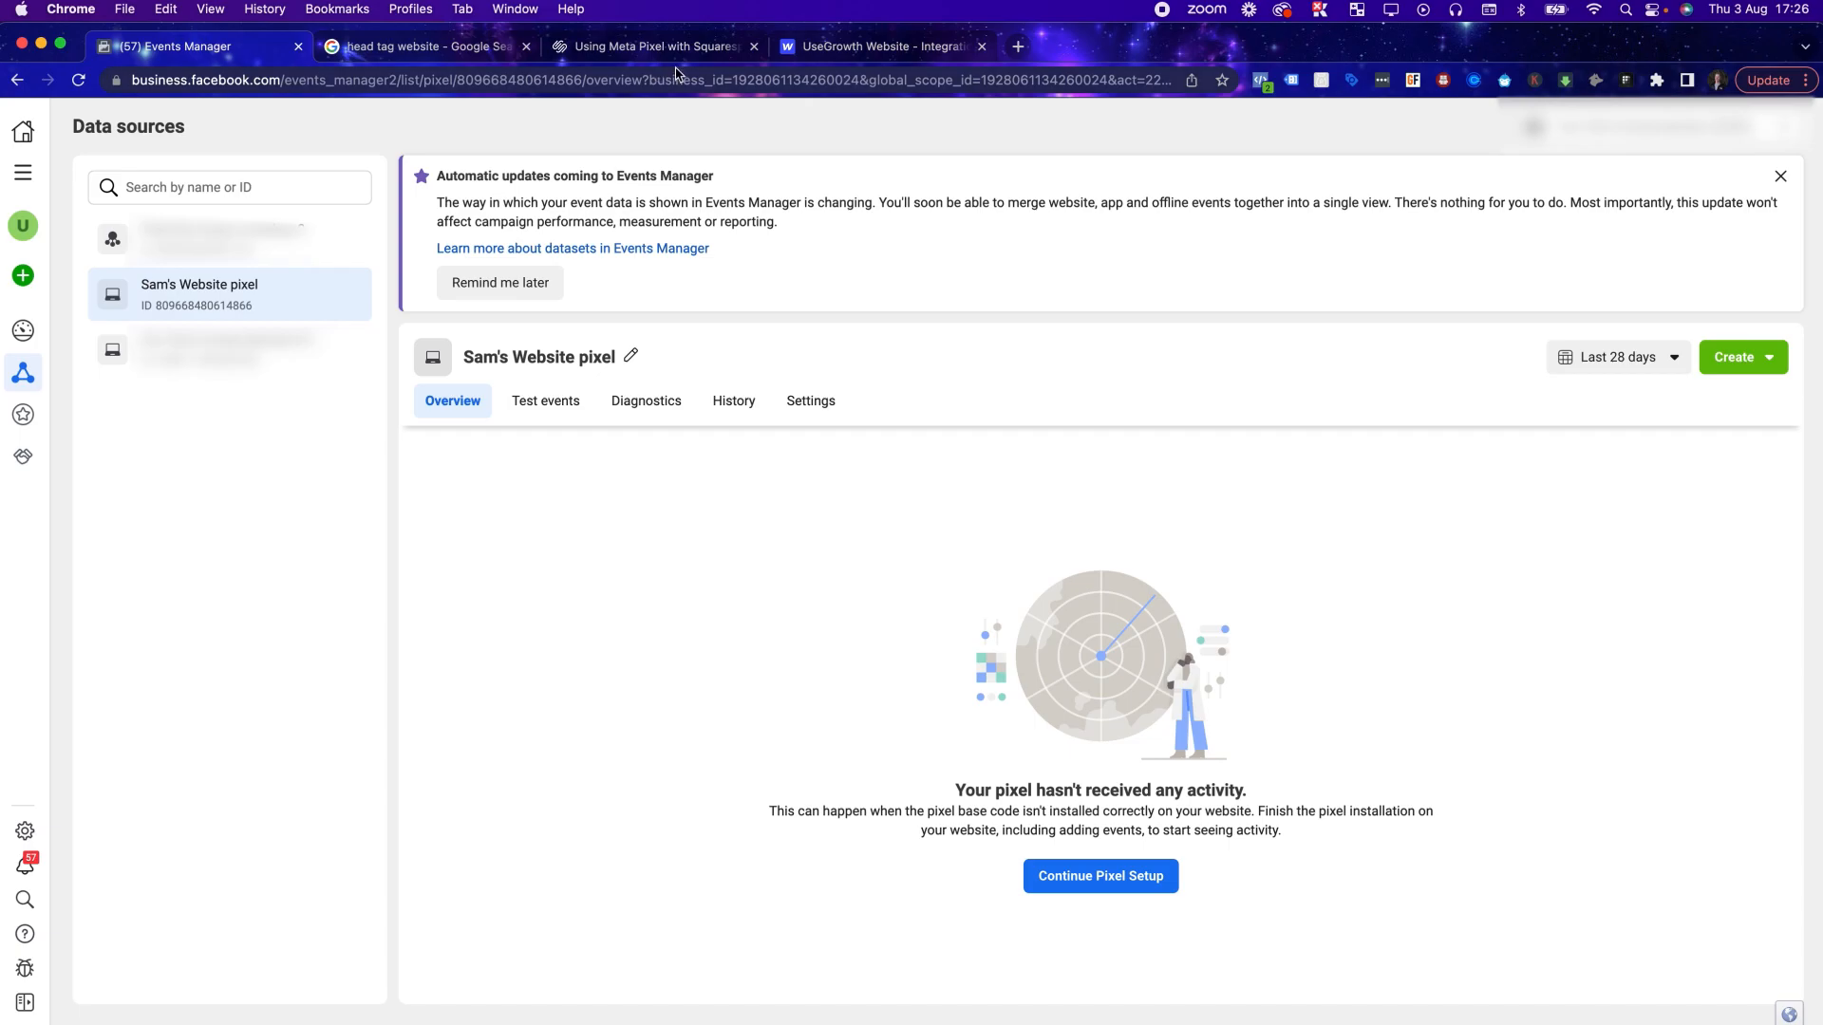
Copy the website pixel's ID from the Events Manager data sources list
{"action": "left_click", "coordinate": [834, 49]}
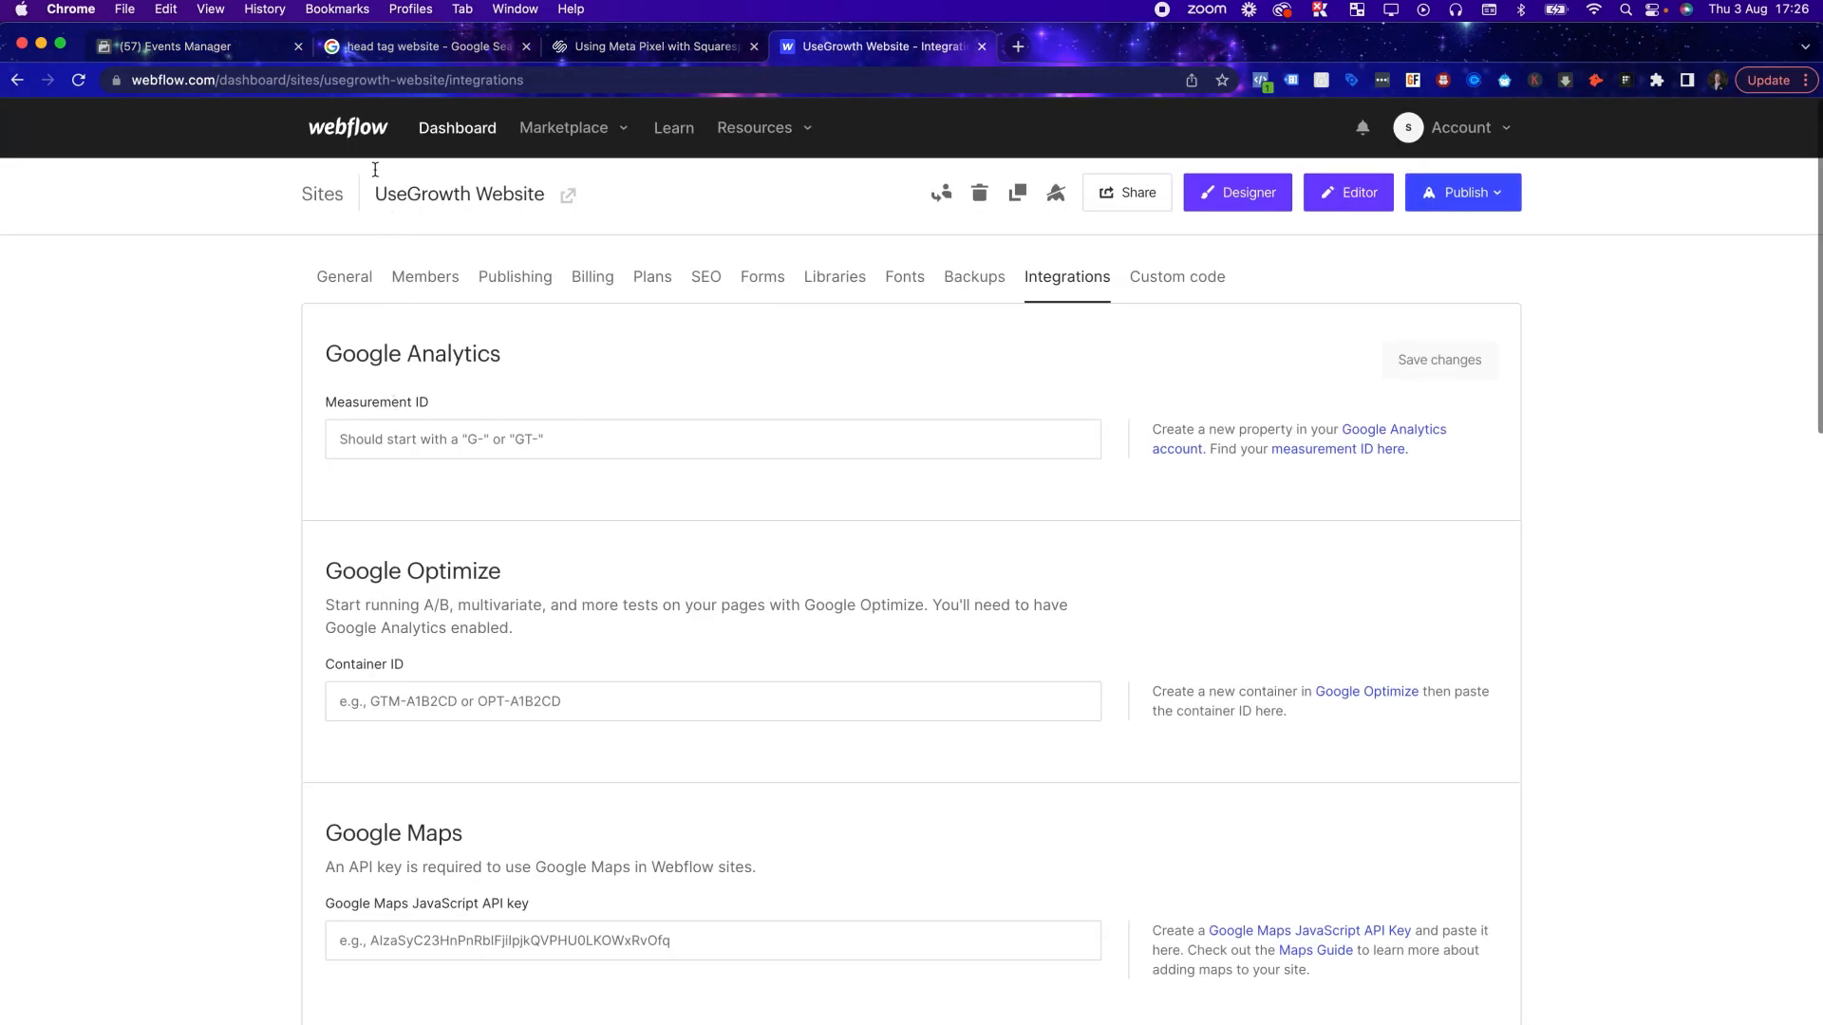
{"action": "left_click", "coordinate": [214, 57]}
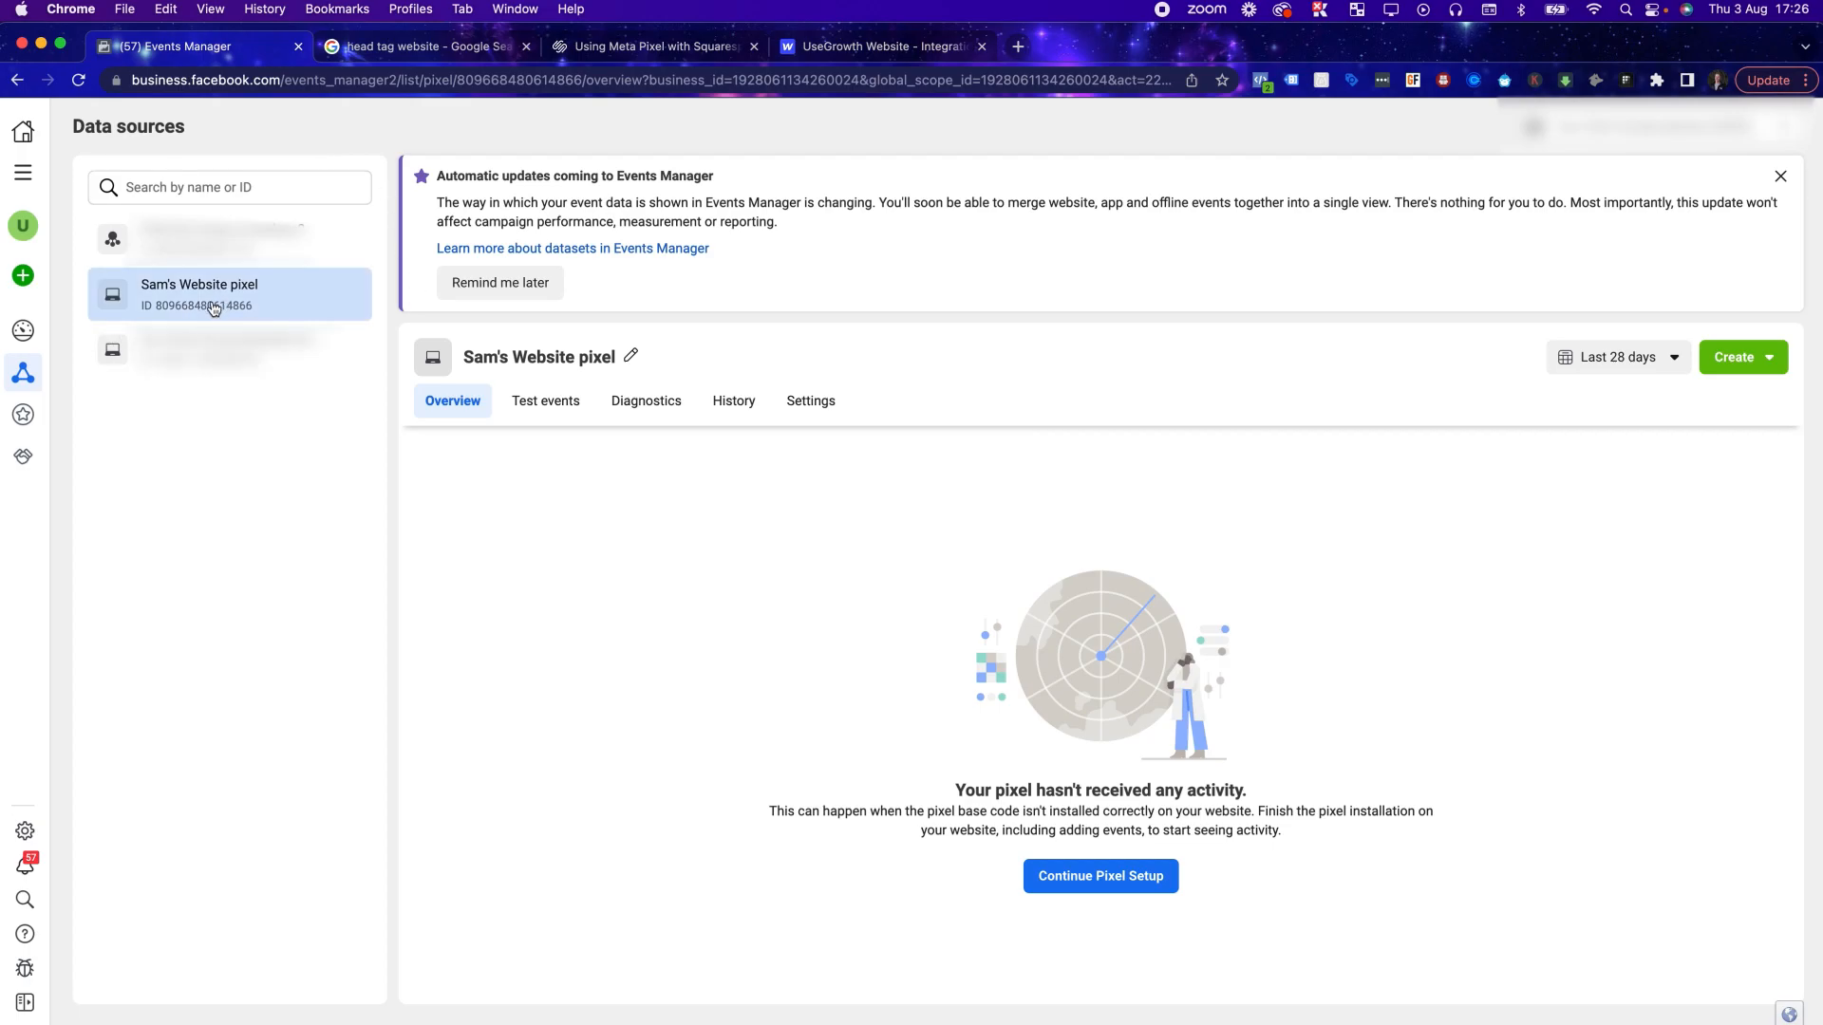
{"action": "left_click_drag", "start_coordinate": [249, 313], "coordinate": [152, 308]}
{"action": "key", "text": "cmd+c"}
Switch to the Webflow site's integrations and paste the copied ID as the Facebook pixel ID
{"action": "left_click", "coordinate": [847, 53]}
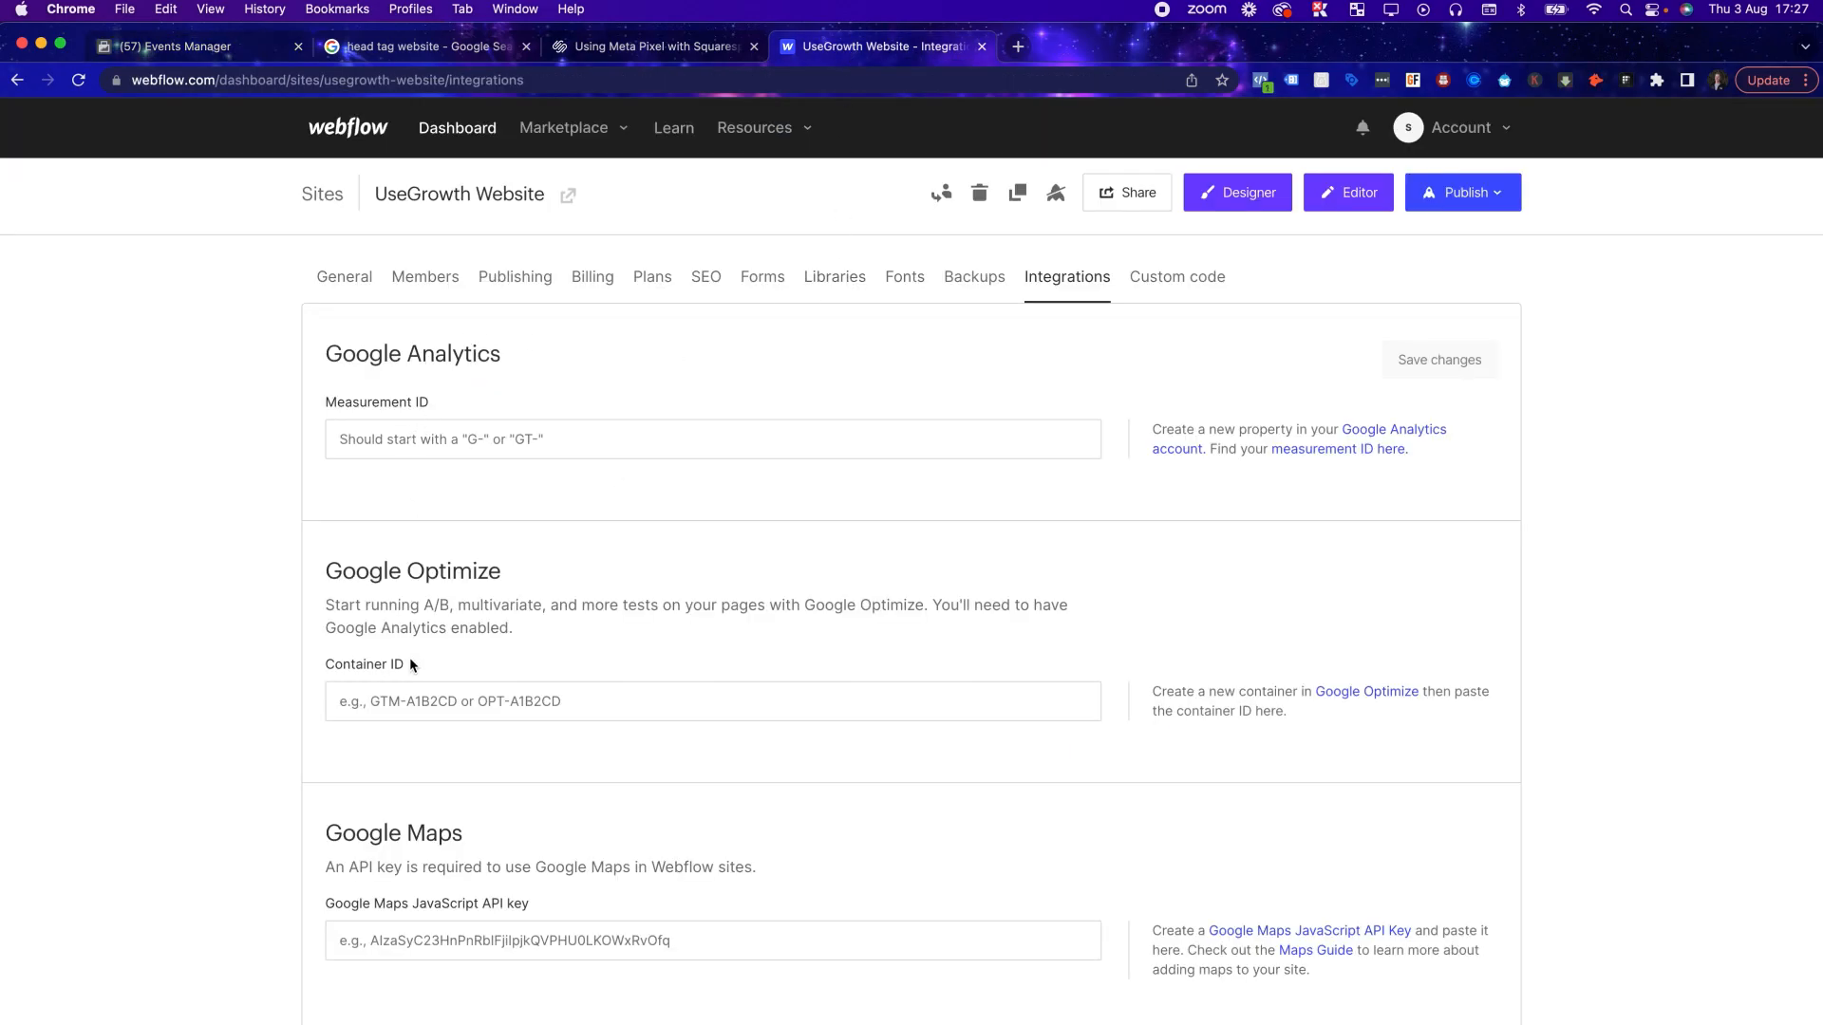
{"action": "scroll", "coordinate": [412, 663], "scroll_direction": "down", "scroll_amount": 5}
{"action": "left_click", "coordinate": [406, 744]}
{"action": "key", "text": "cmd+v"}
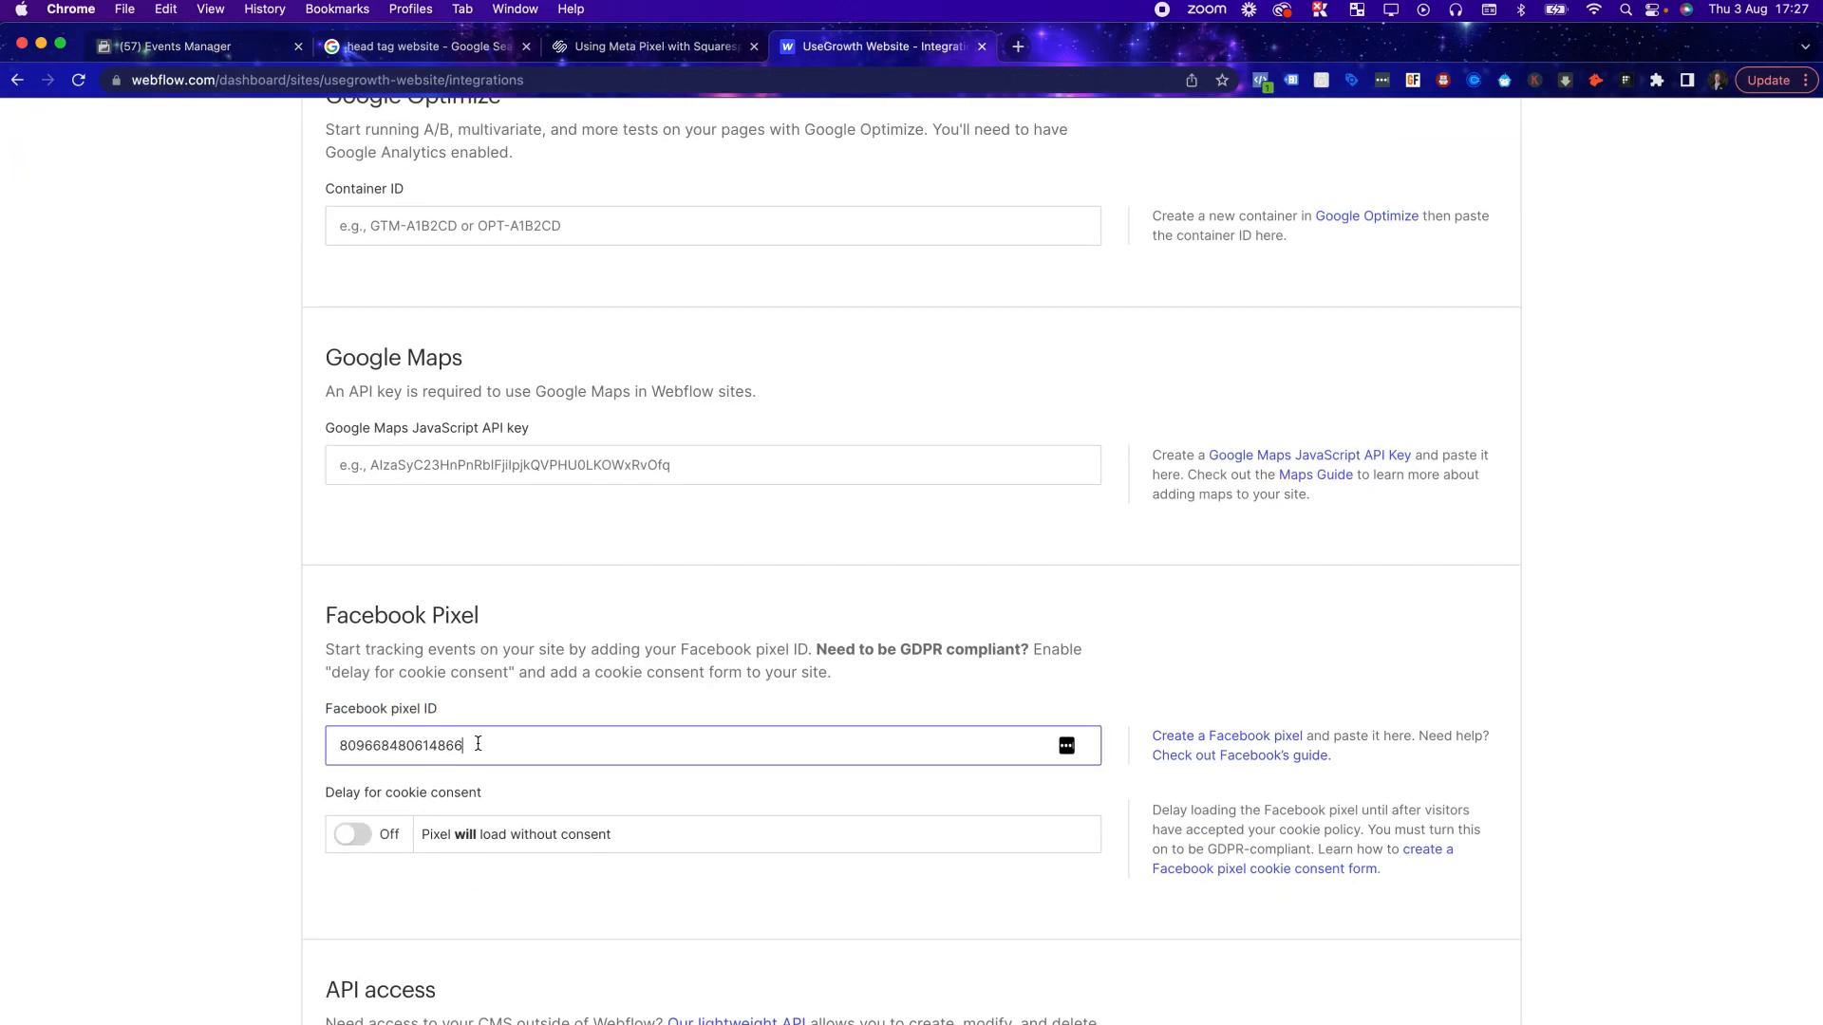
Turn on the delay for cookie consent for the Facebook Pixel and save the Webflow integration changes
{"action": "left_click", "coordinate": [544, 819]}
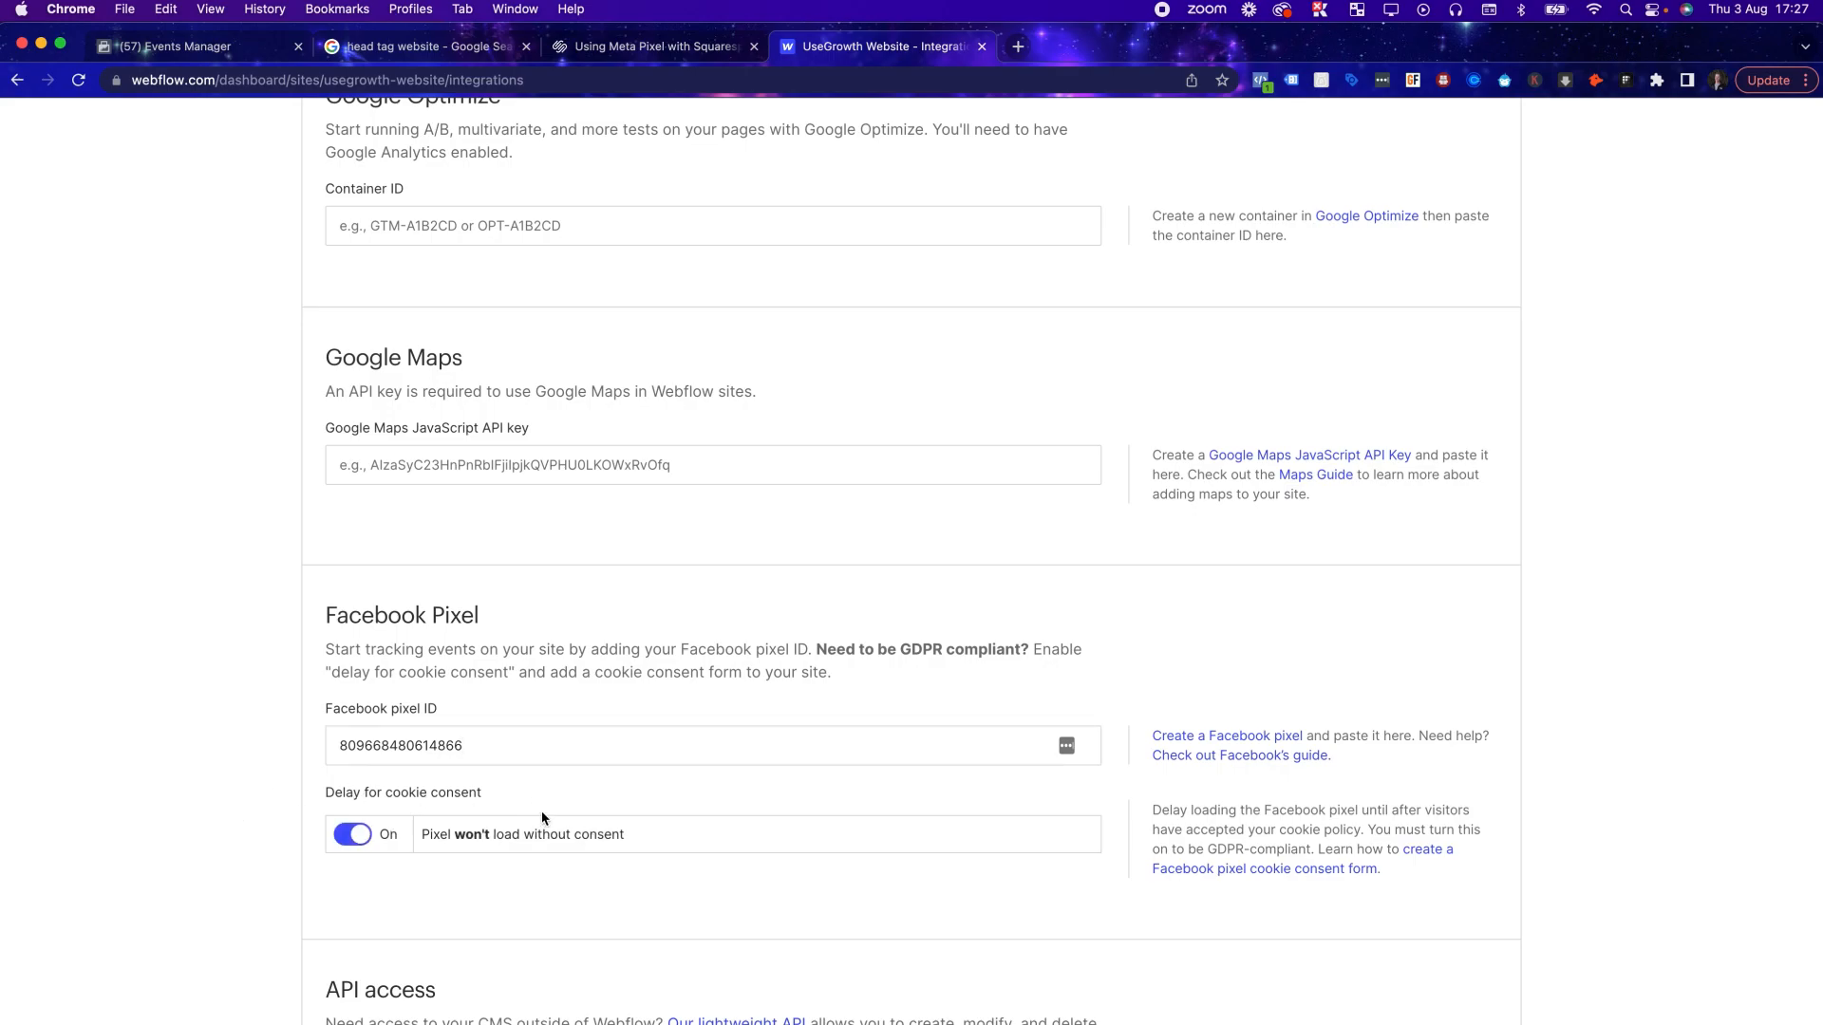
{"action": "scroll", "coordinate": [715, 797], "scroll_direction": "down", "scroll_amount": 8}
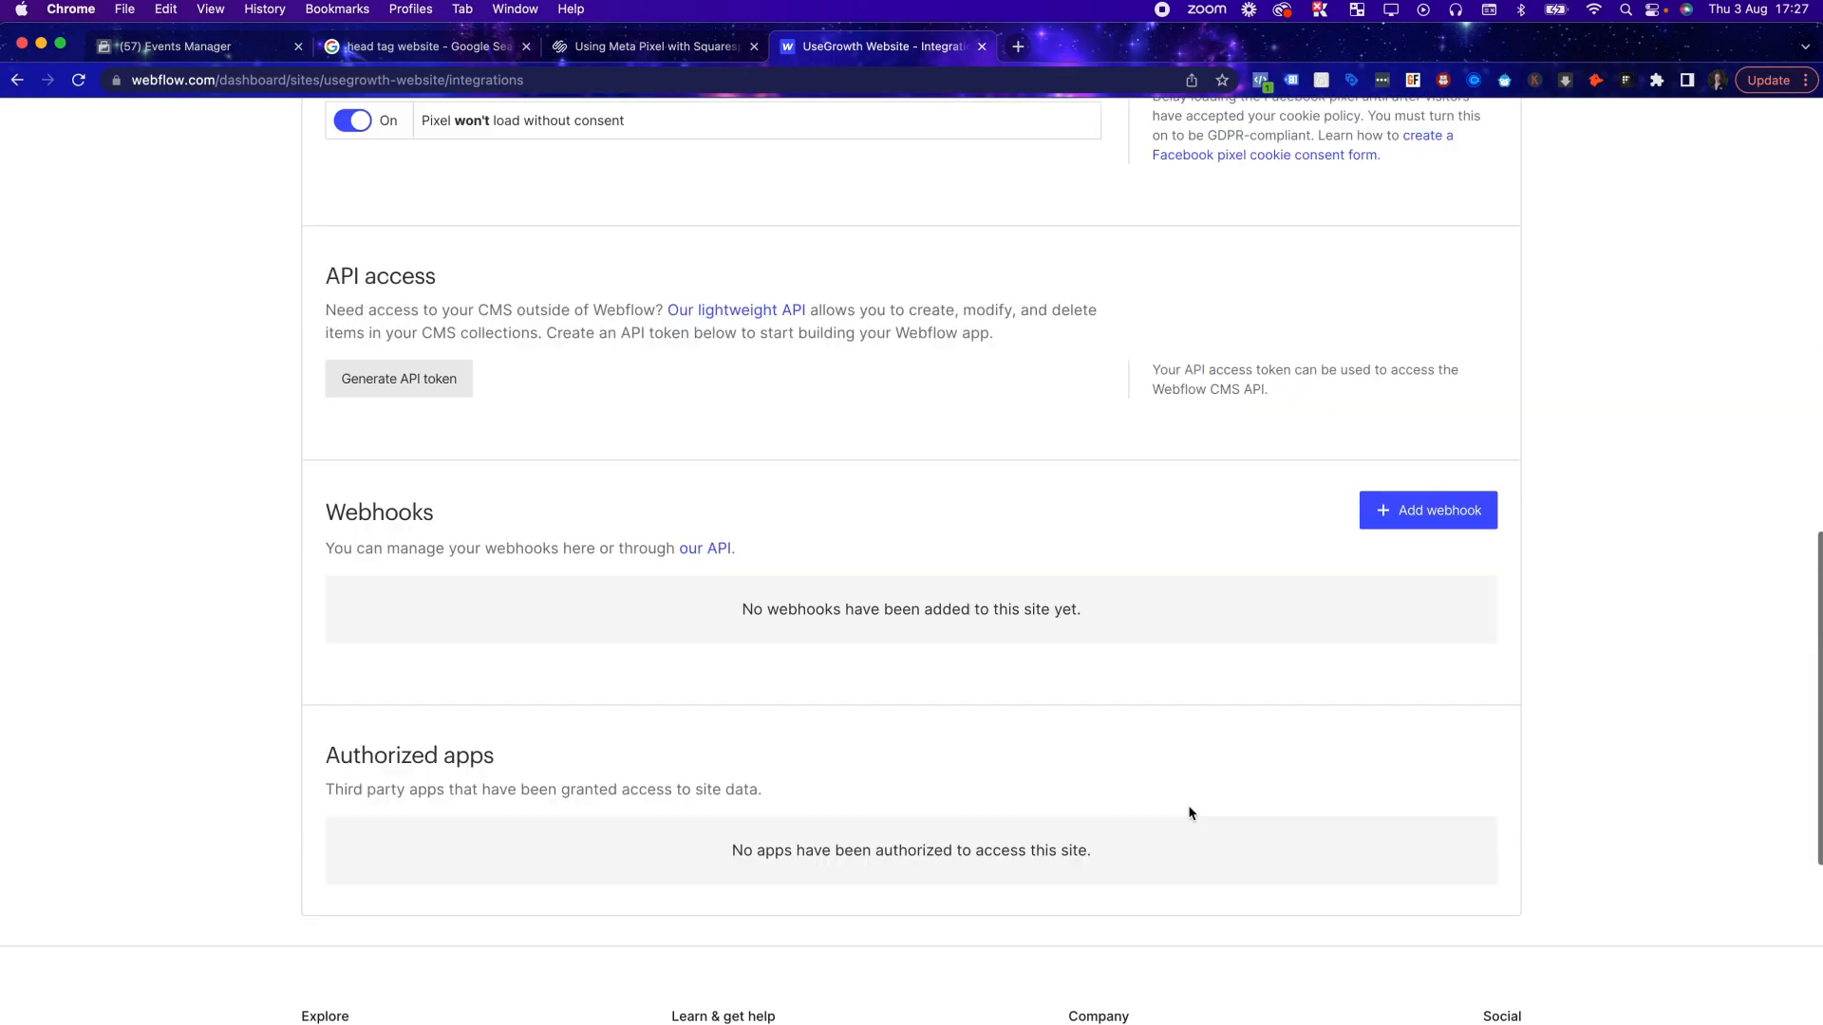
{"action": "scroll", "coordinate": [1425, 595], "scroll_direction": "down", "scroll_amount": 5}
{"action": "scroll", "coordinate": [1432, 618], "scroll_direction": "up", "scroll_amount": 20}
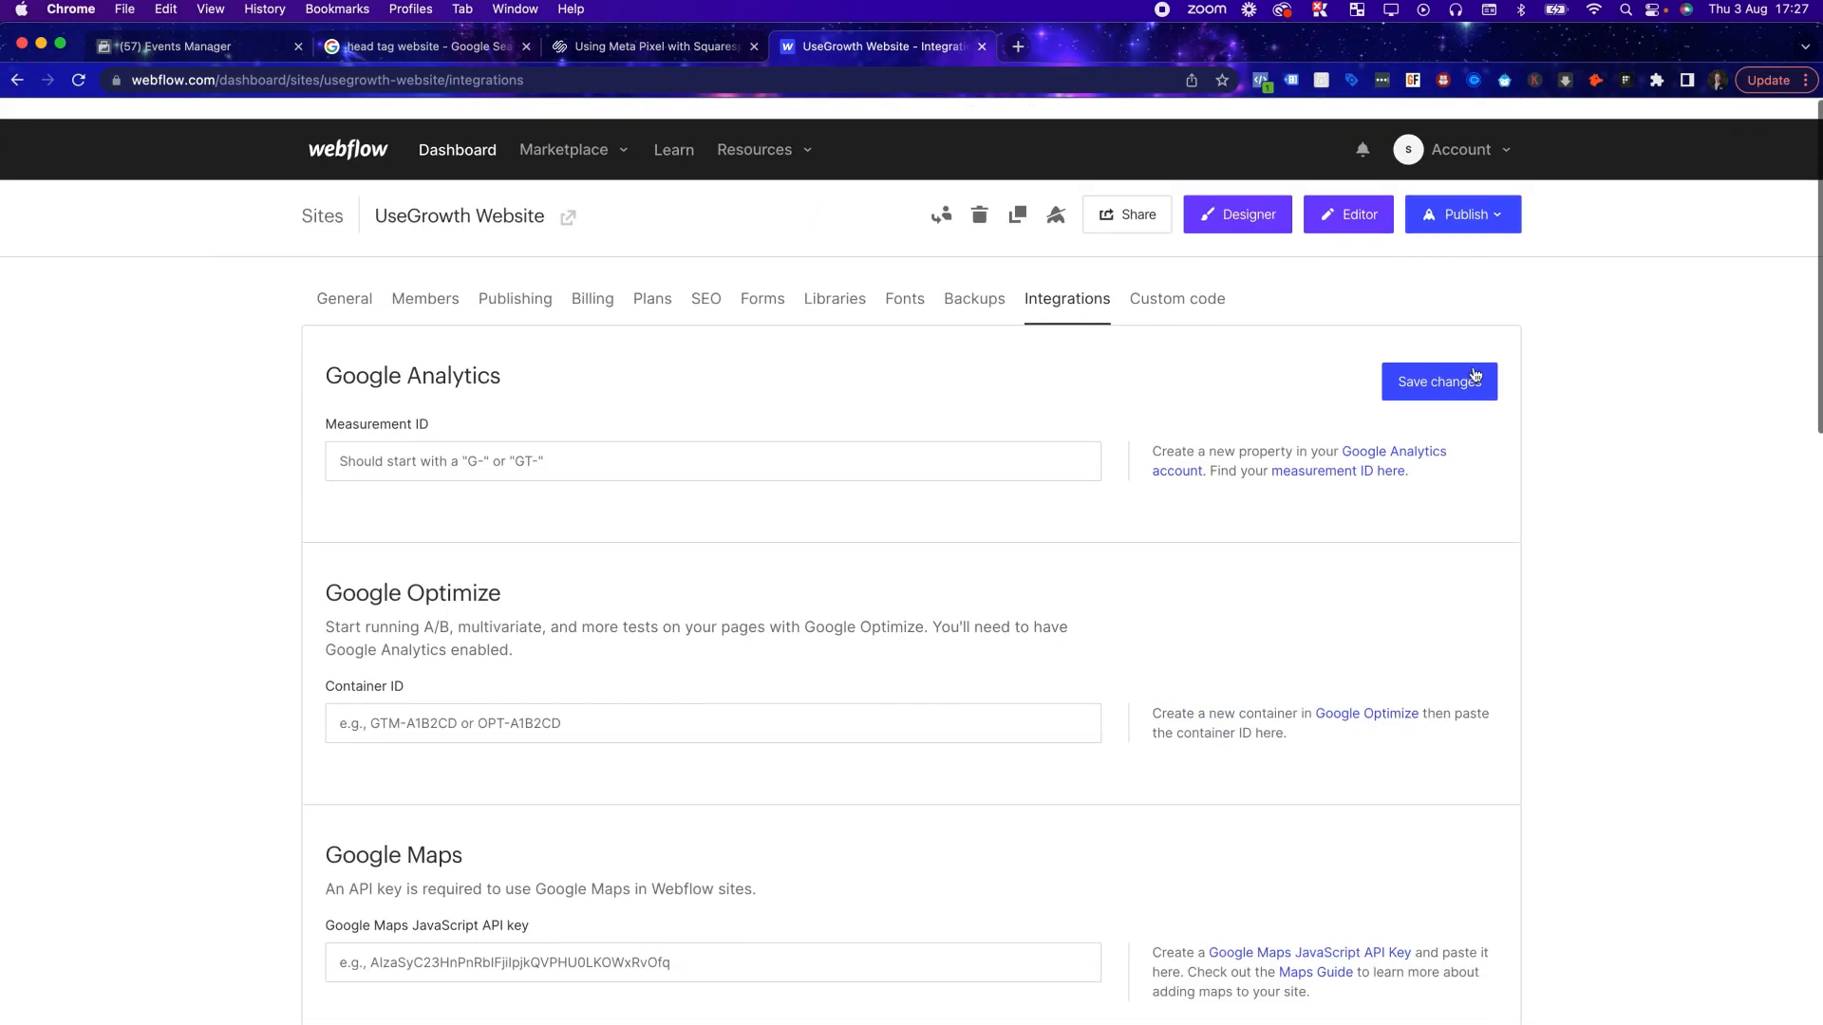
{"action": "left_click", "coordinate": [1475, 382]}
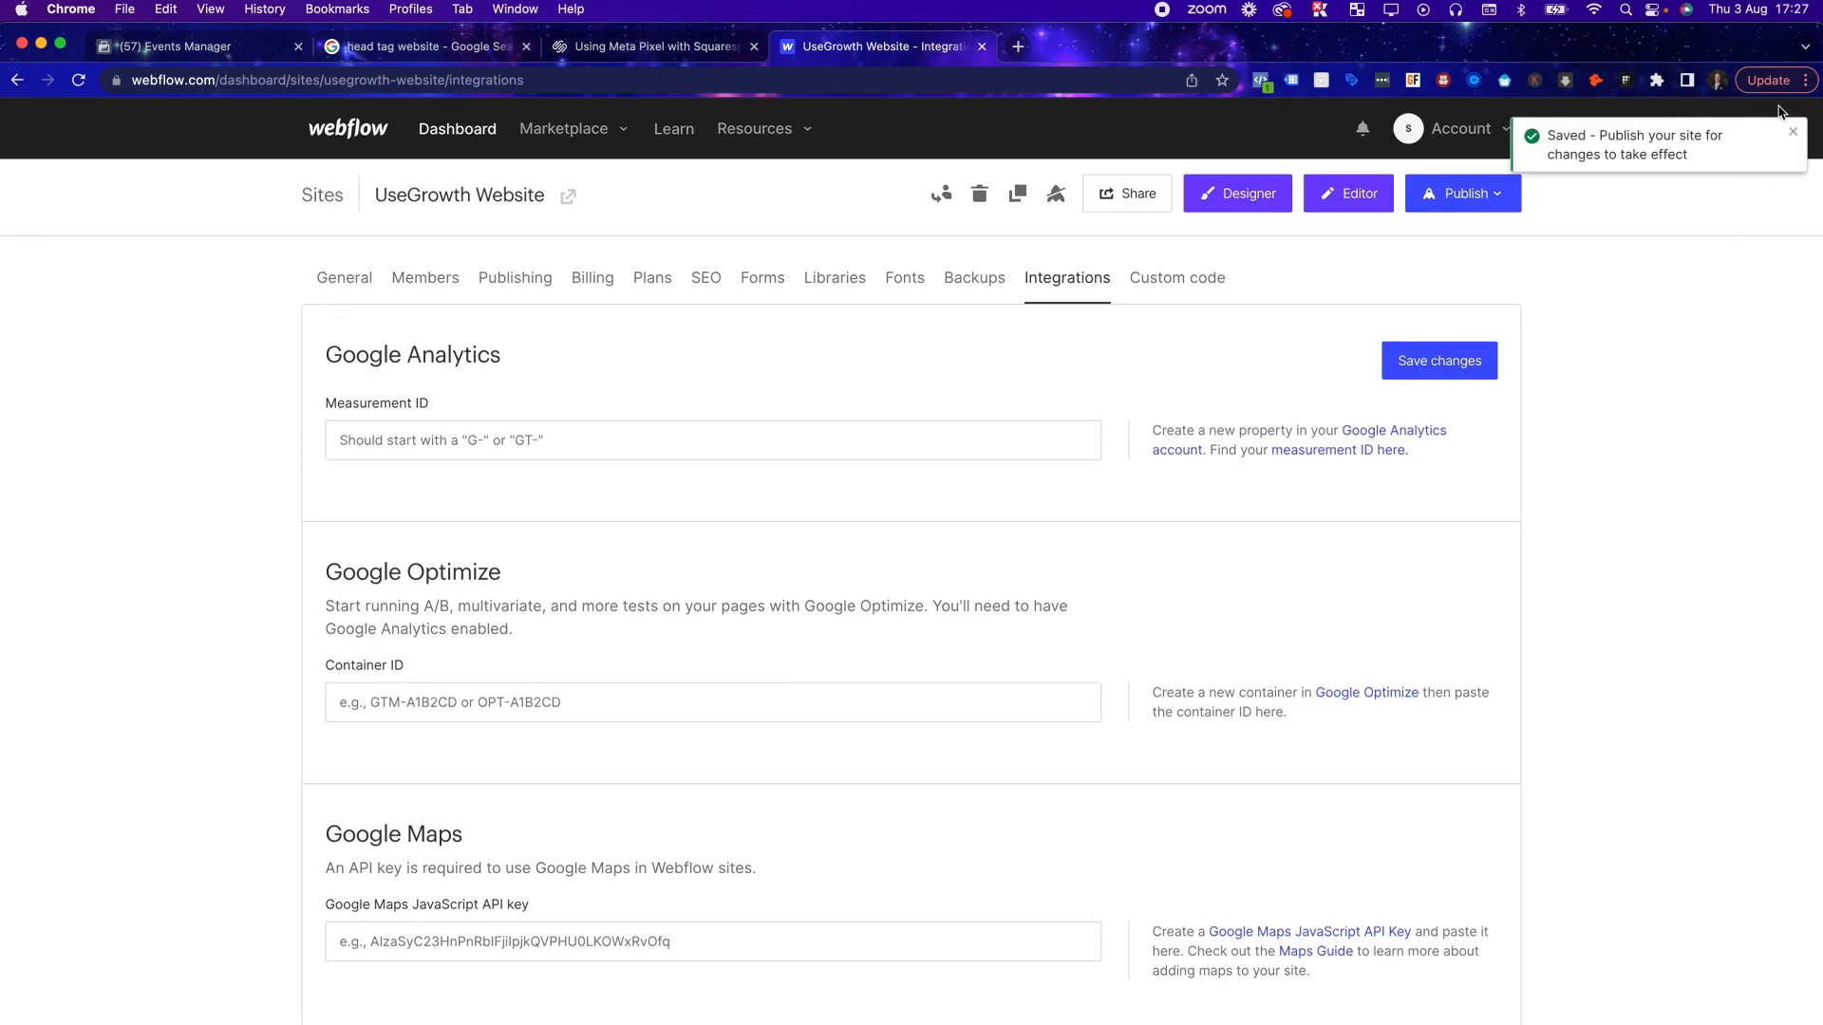
{"action": "left_click", "coordinate": [1792, 131]}
{"action": "left_click", "coordinate": [613, 46]}
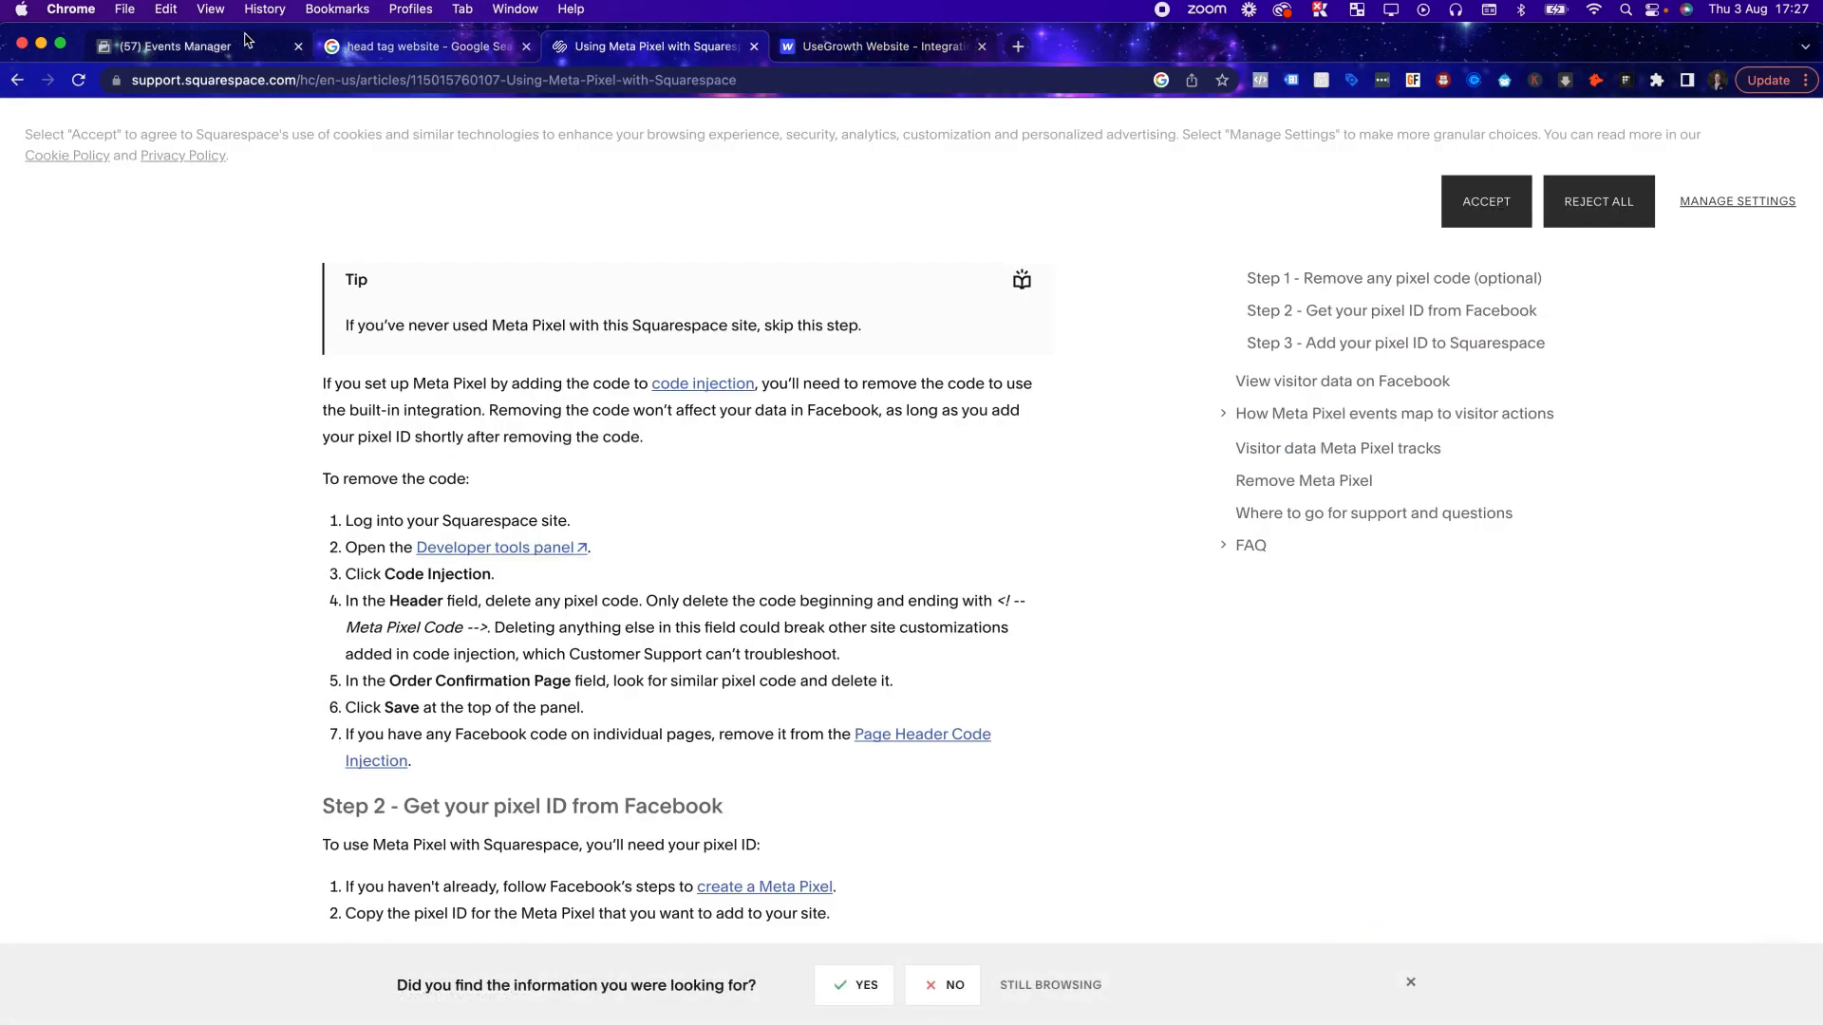
{"action": "left_click", "coordinate": [191, 47]}
{"action": "left_click", "coordinate": [771, 589]}
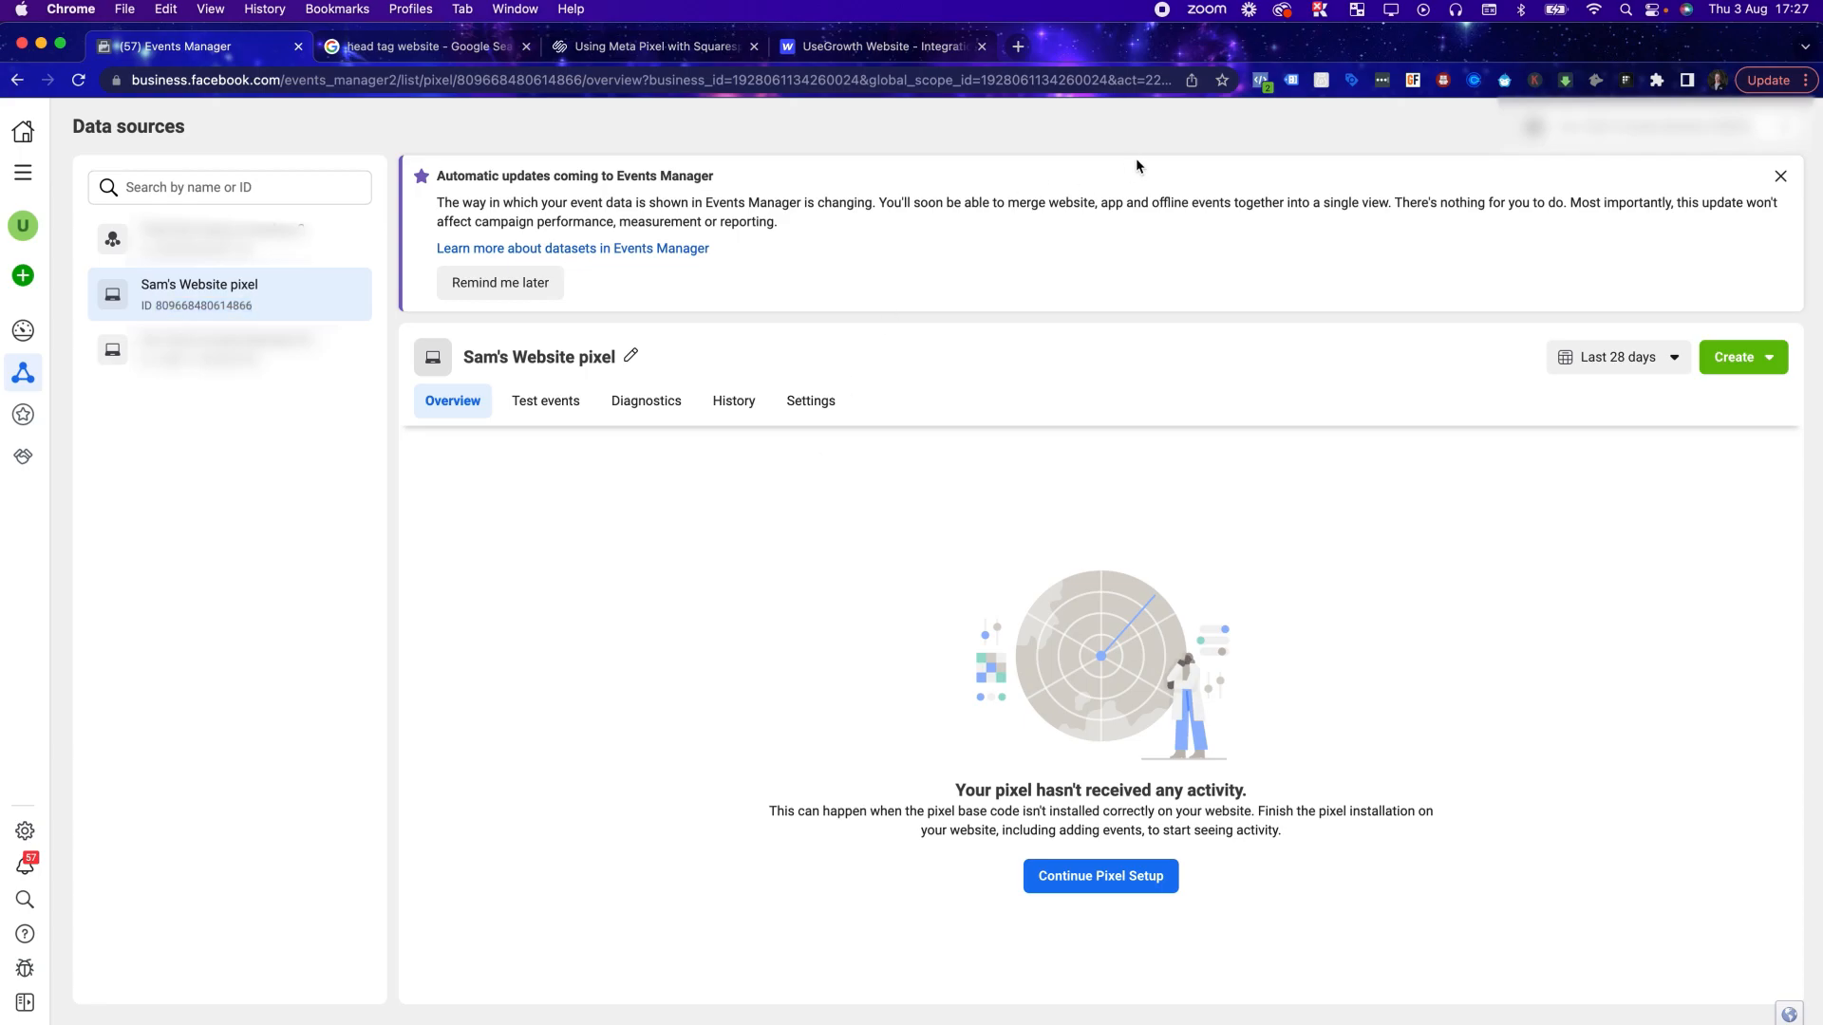
Open usegrowth.com in a new browser tab, check it for pixels with Meta Pixel Helper and reload the page
{"action": "left_click", "coordinate": [1012, 46]}
{"action": "type", "text": "use"}
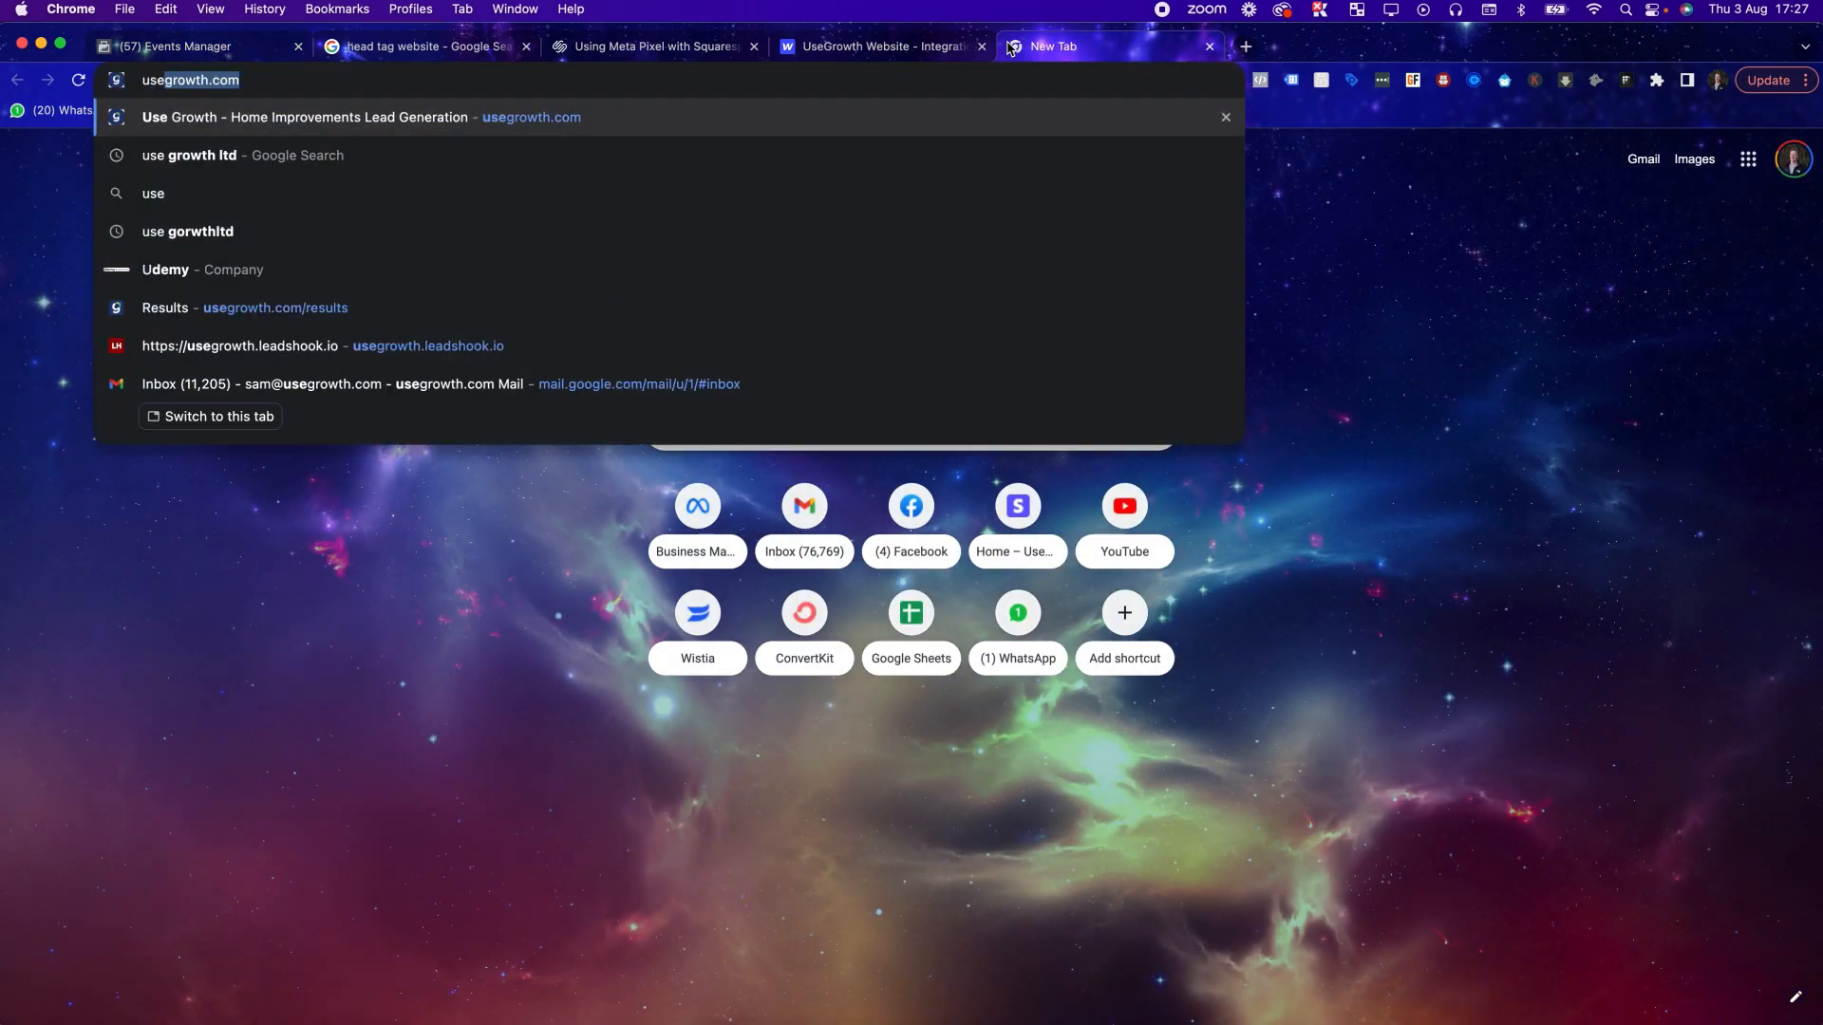
{"action": "type", "text": "gro"}
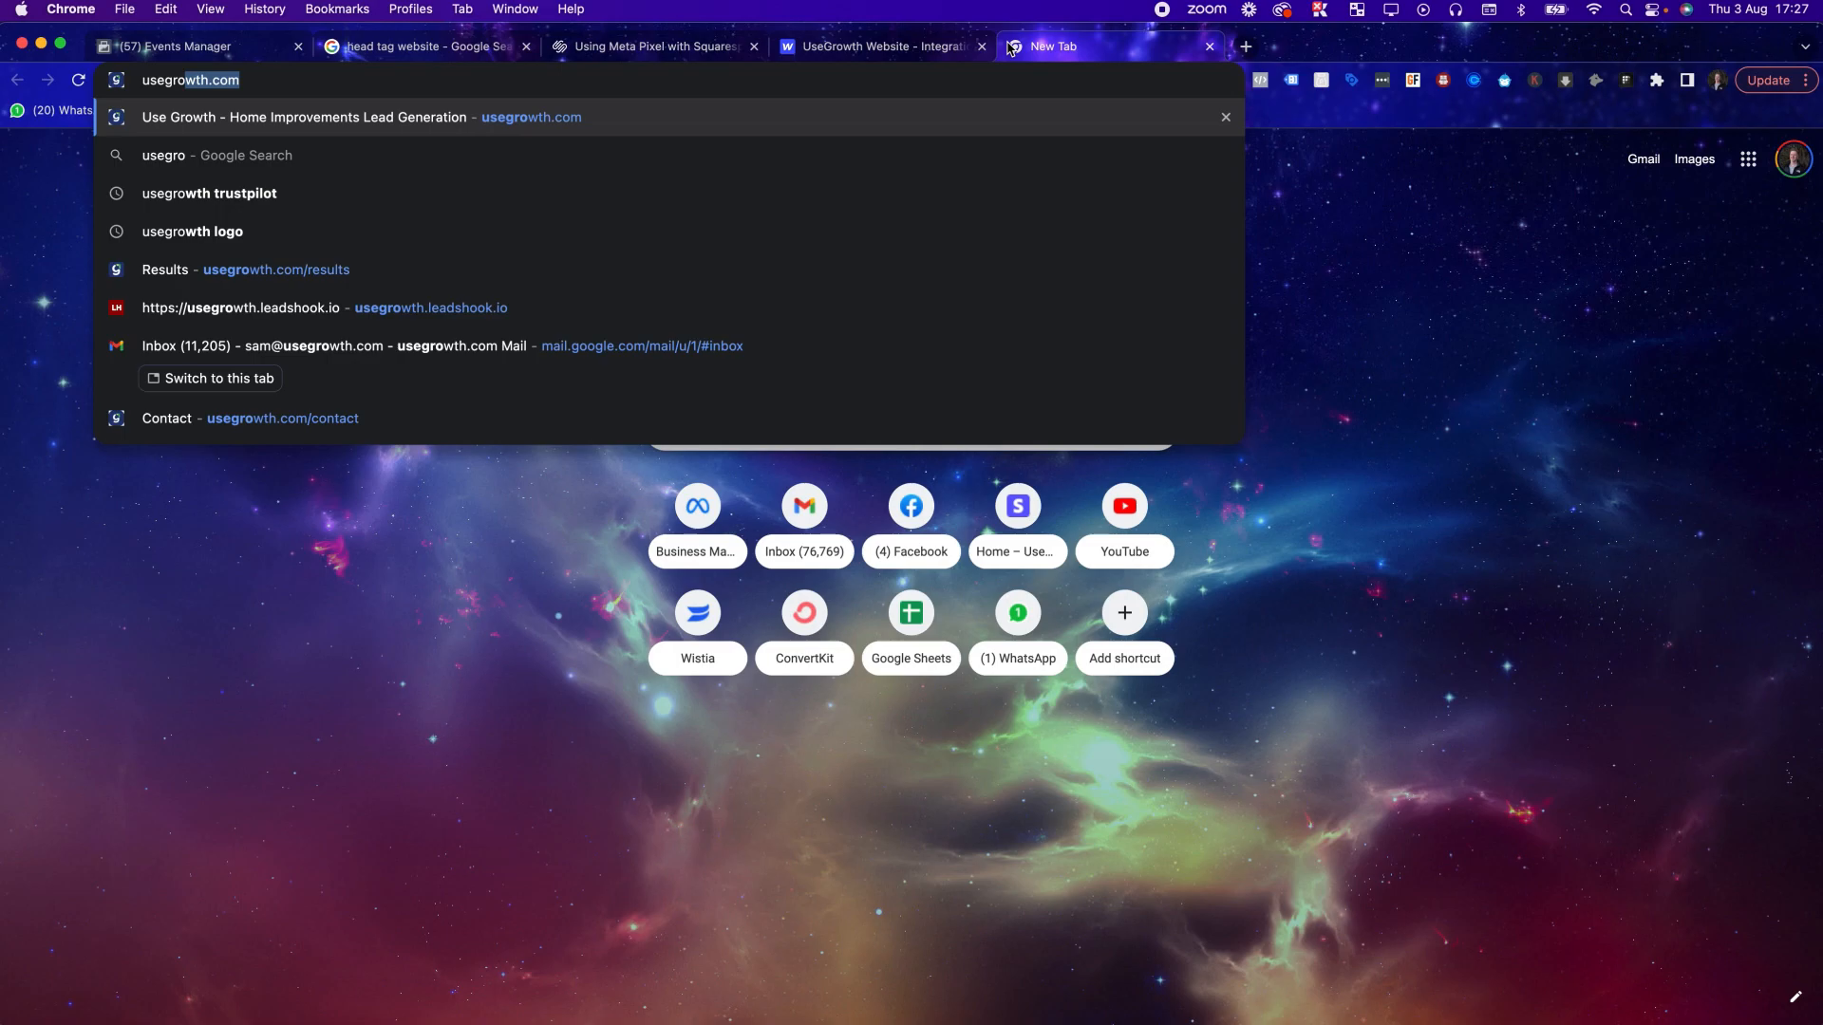
{"action": "key", "text": "Return"}
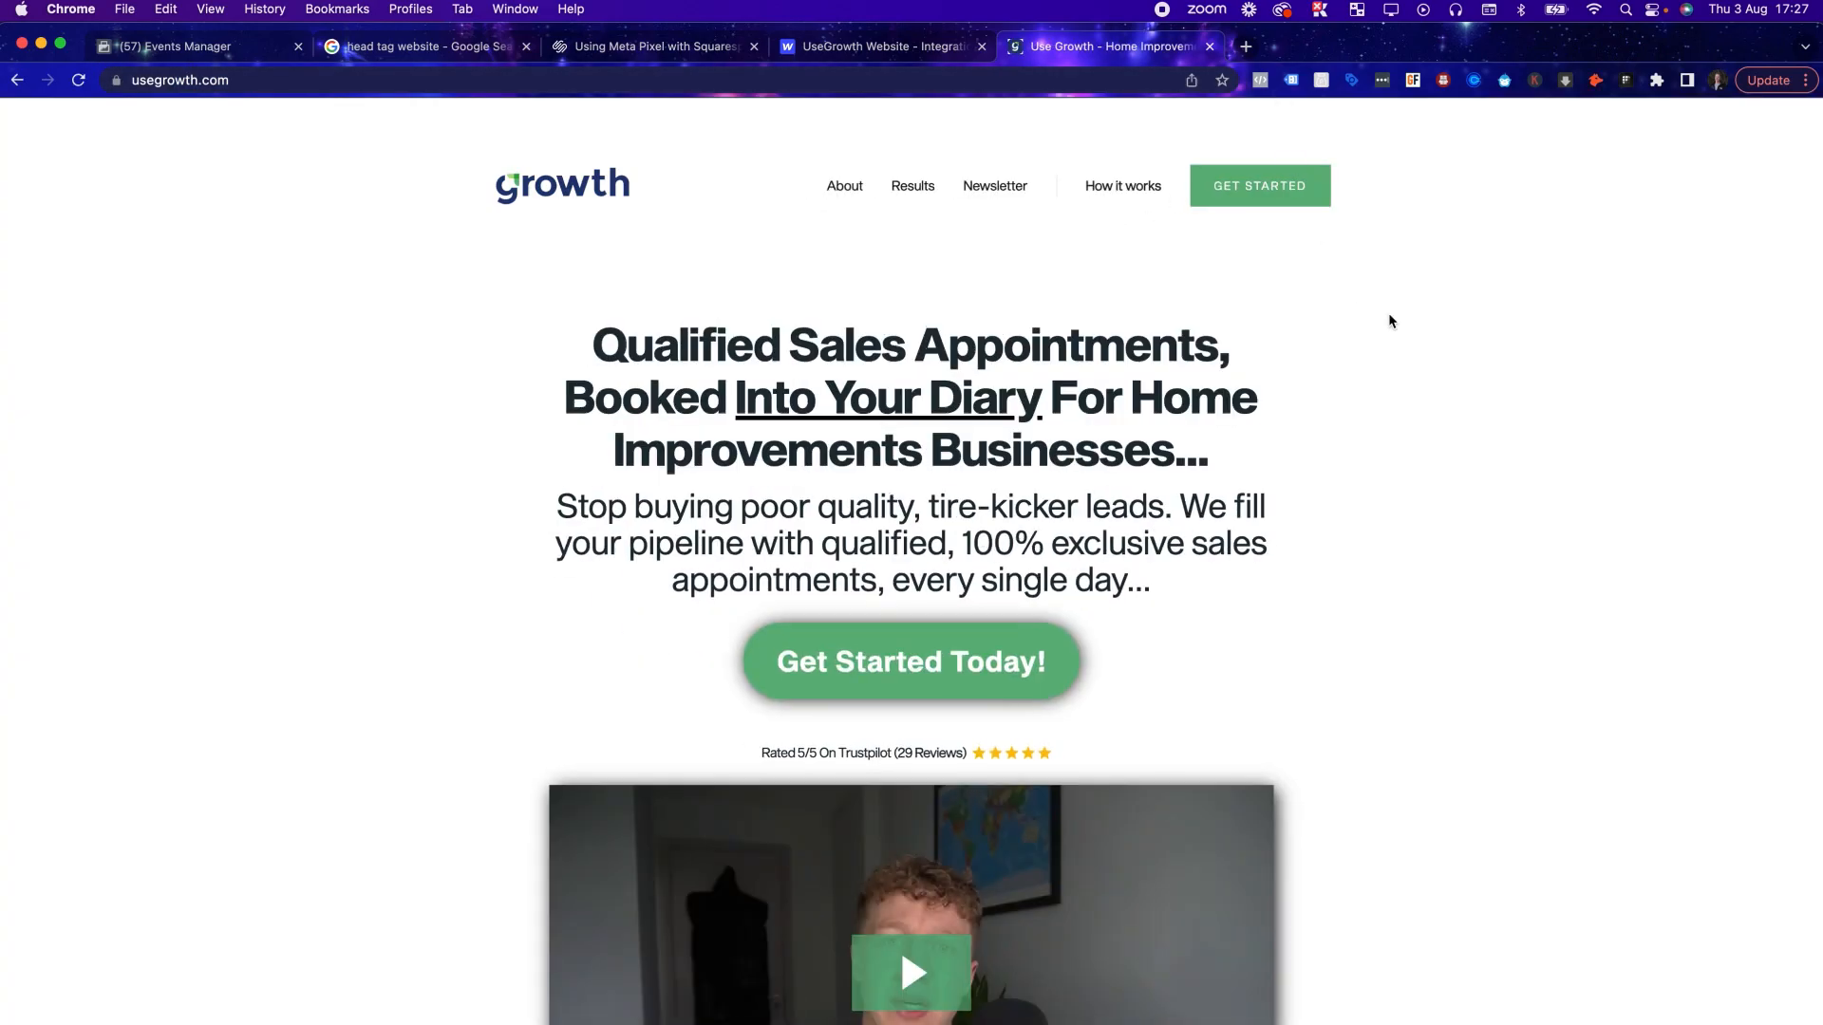
{"action": "left_click", "coordinate": [1259, 81]}
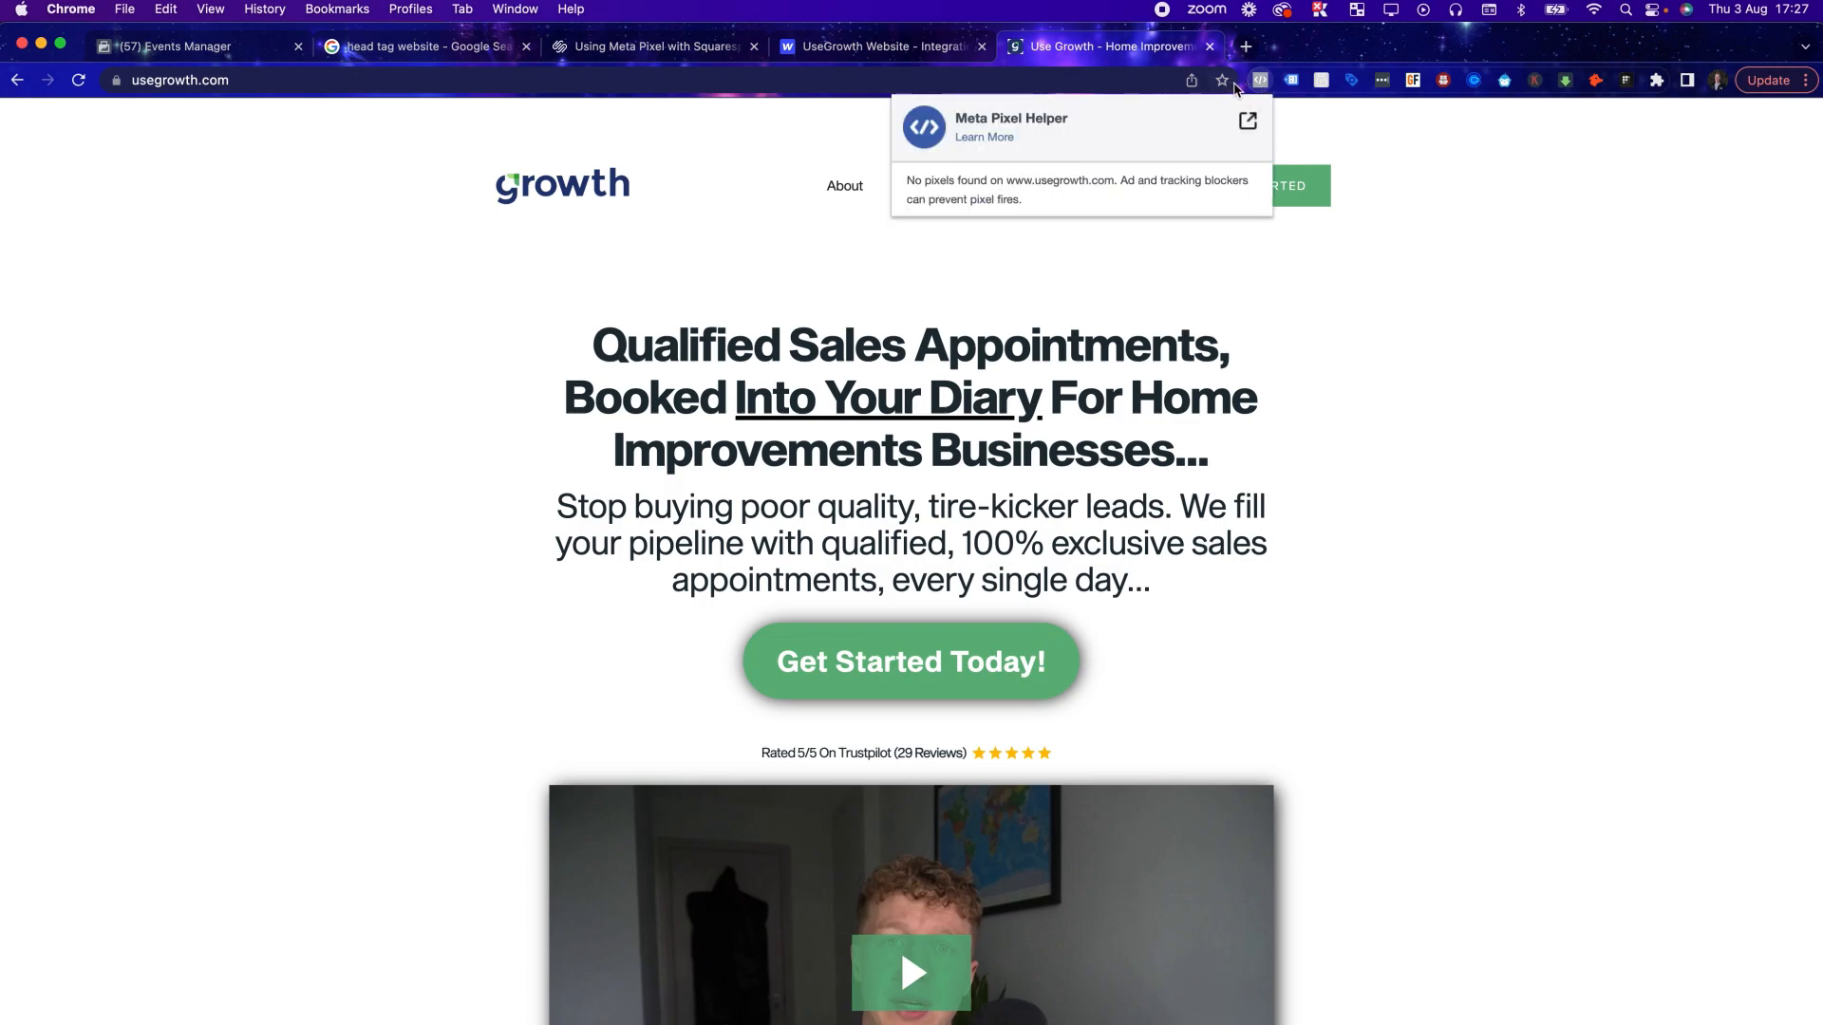
{"action": "key", "text": "super+r"}
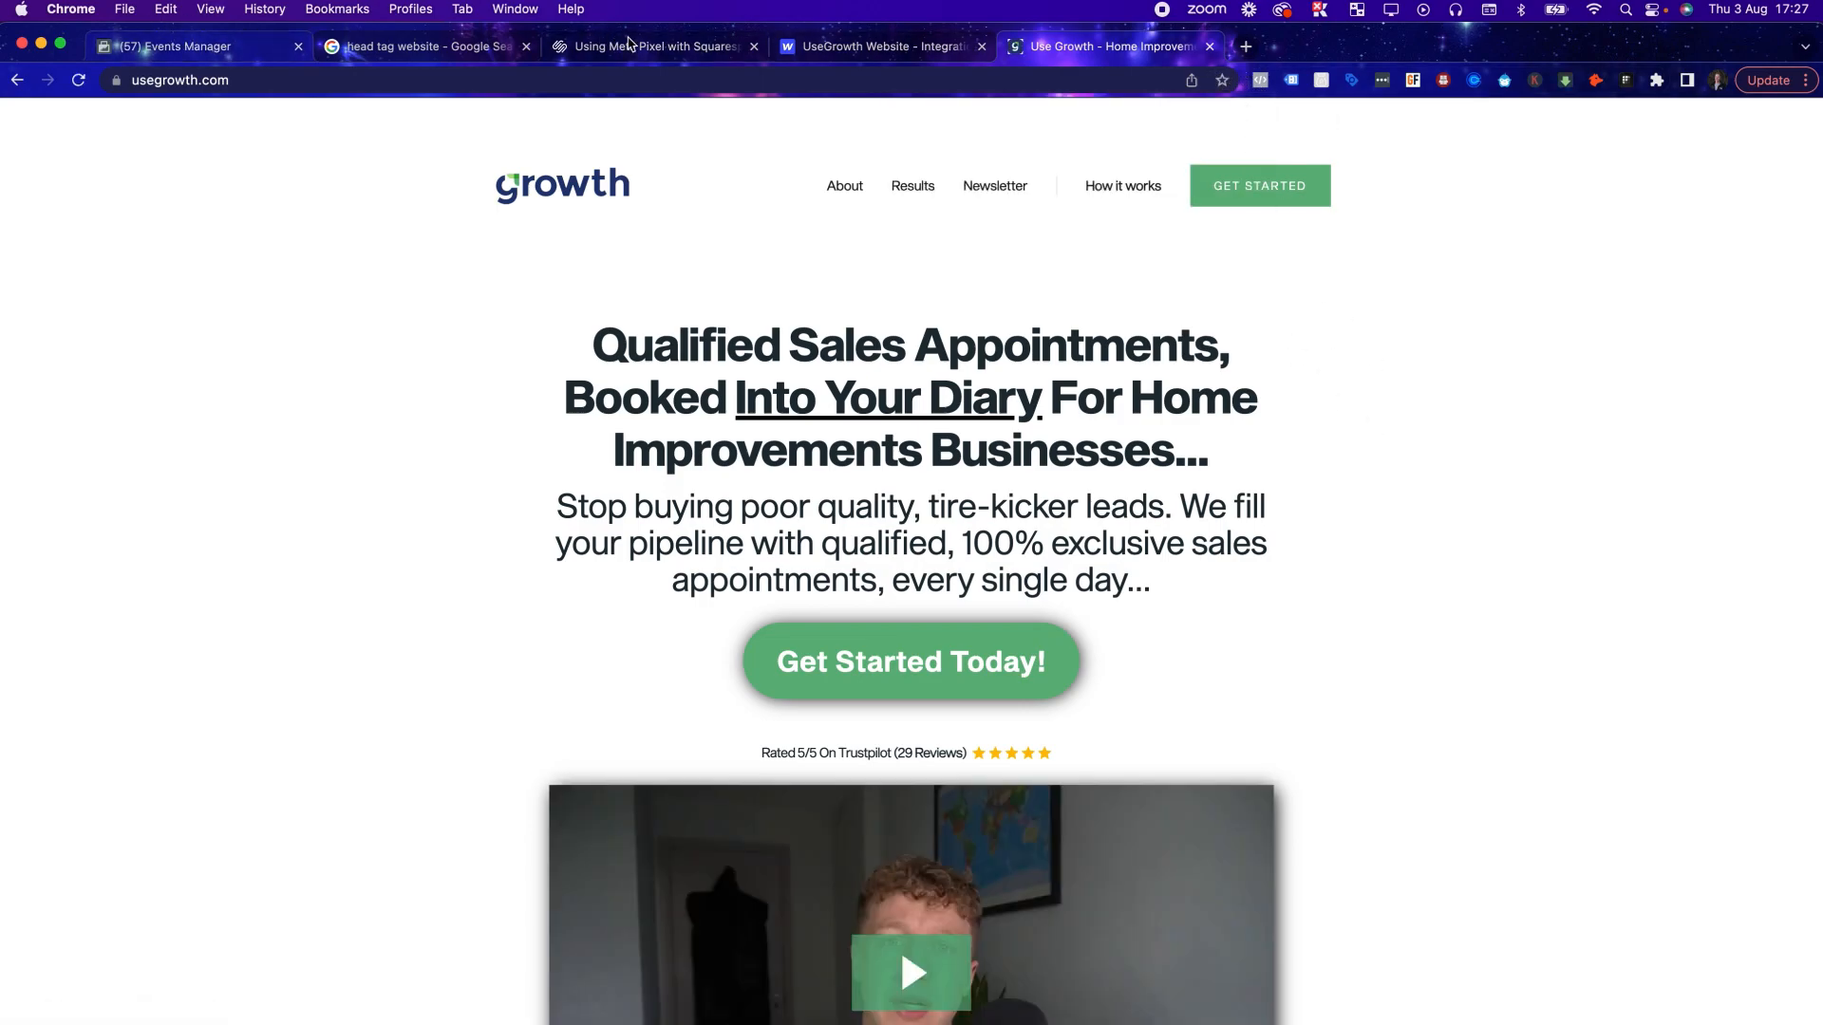
Return to the Webflow integrations, review the Facebook Pixel settings and save the changes again
{"action": "left_click", "coordinate": [882, 46]}
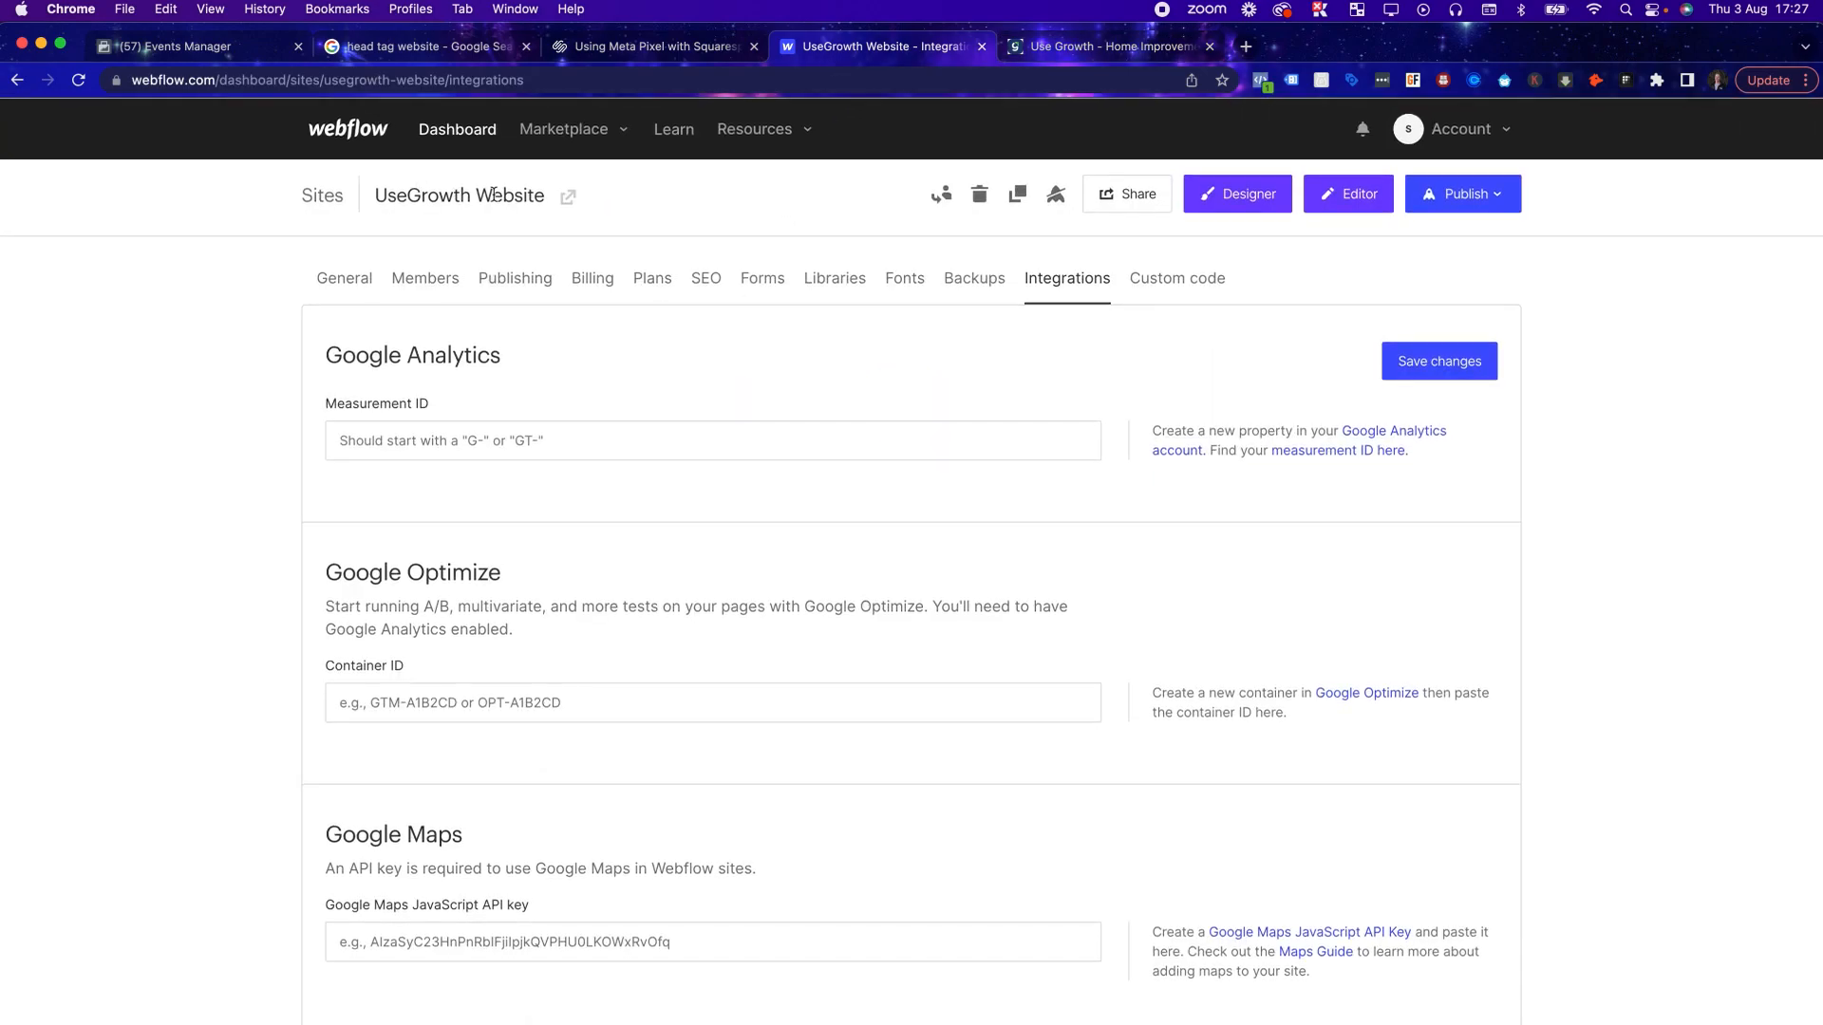
{"action": "scroll", "coordinate": [643, 401], "scroll_direction": "down", "scroll_amount": 7}
{"action": "scroll", "coordinate": [646, 395], "scroll_direction": "down", "scroll_amount": 1}
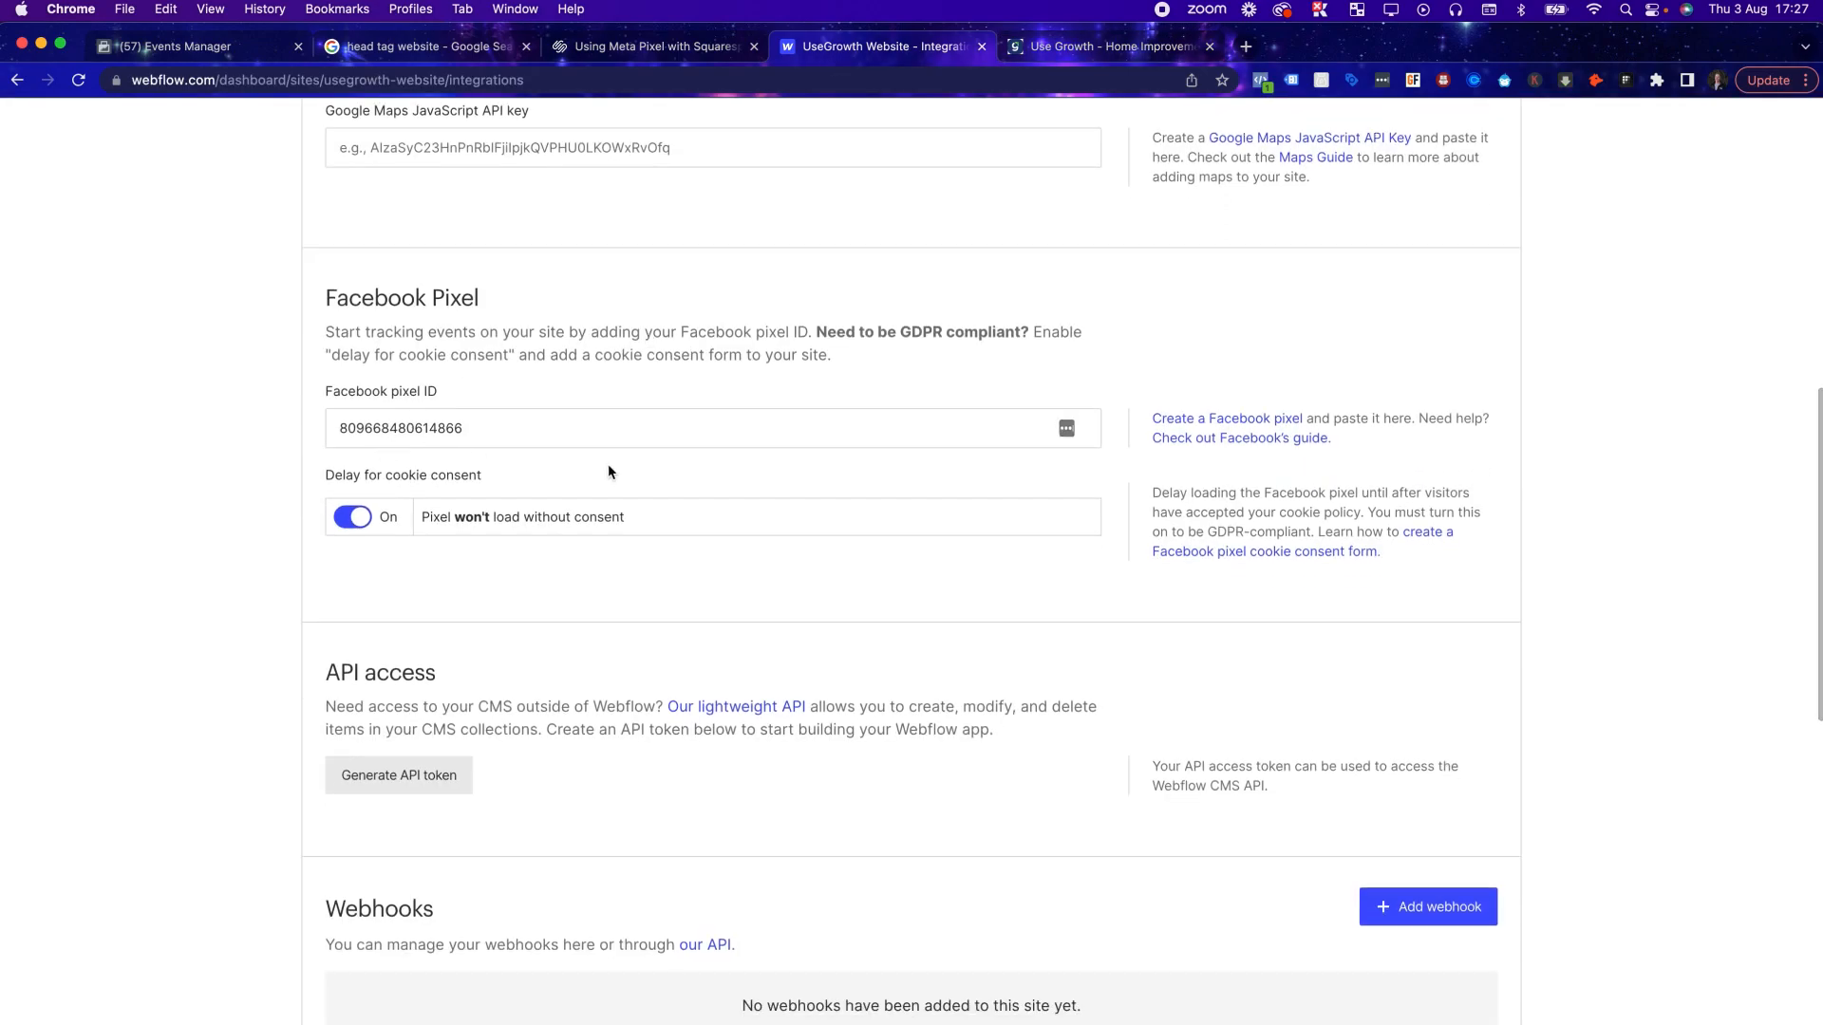
{"action": "scroll", "coordinate": [1421, 608], "scroll_direction": "up", "scroll_amount": 9}
{"action": "left_click", "coordinate": [1439, 361]}
Switch back to usegrowth.com, reload it and recheck the page for pixels with Meta Pixel Helper
{"action": "left_click", "coordinate": [1065, 62]}
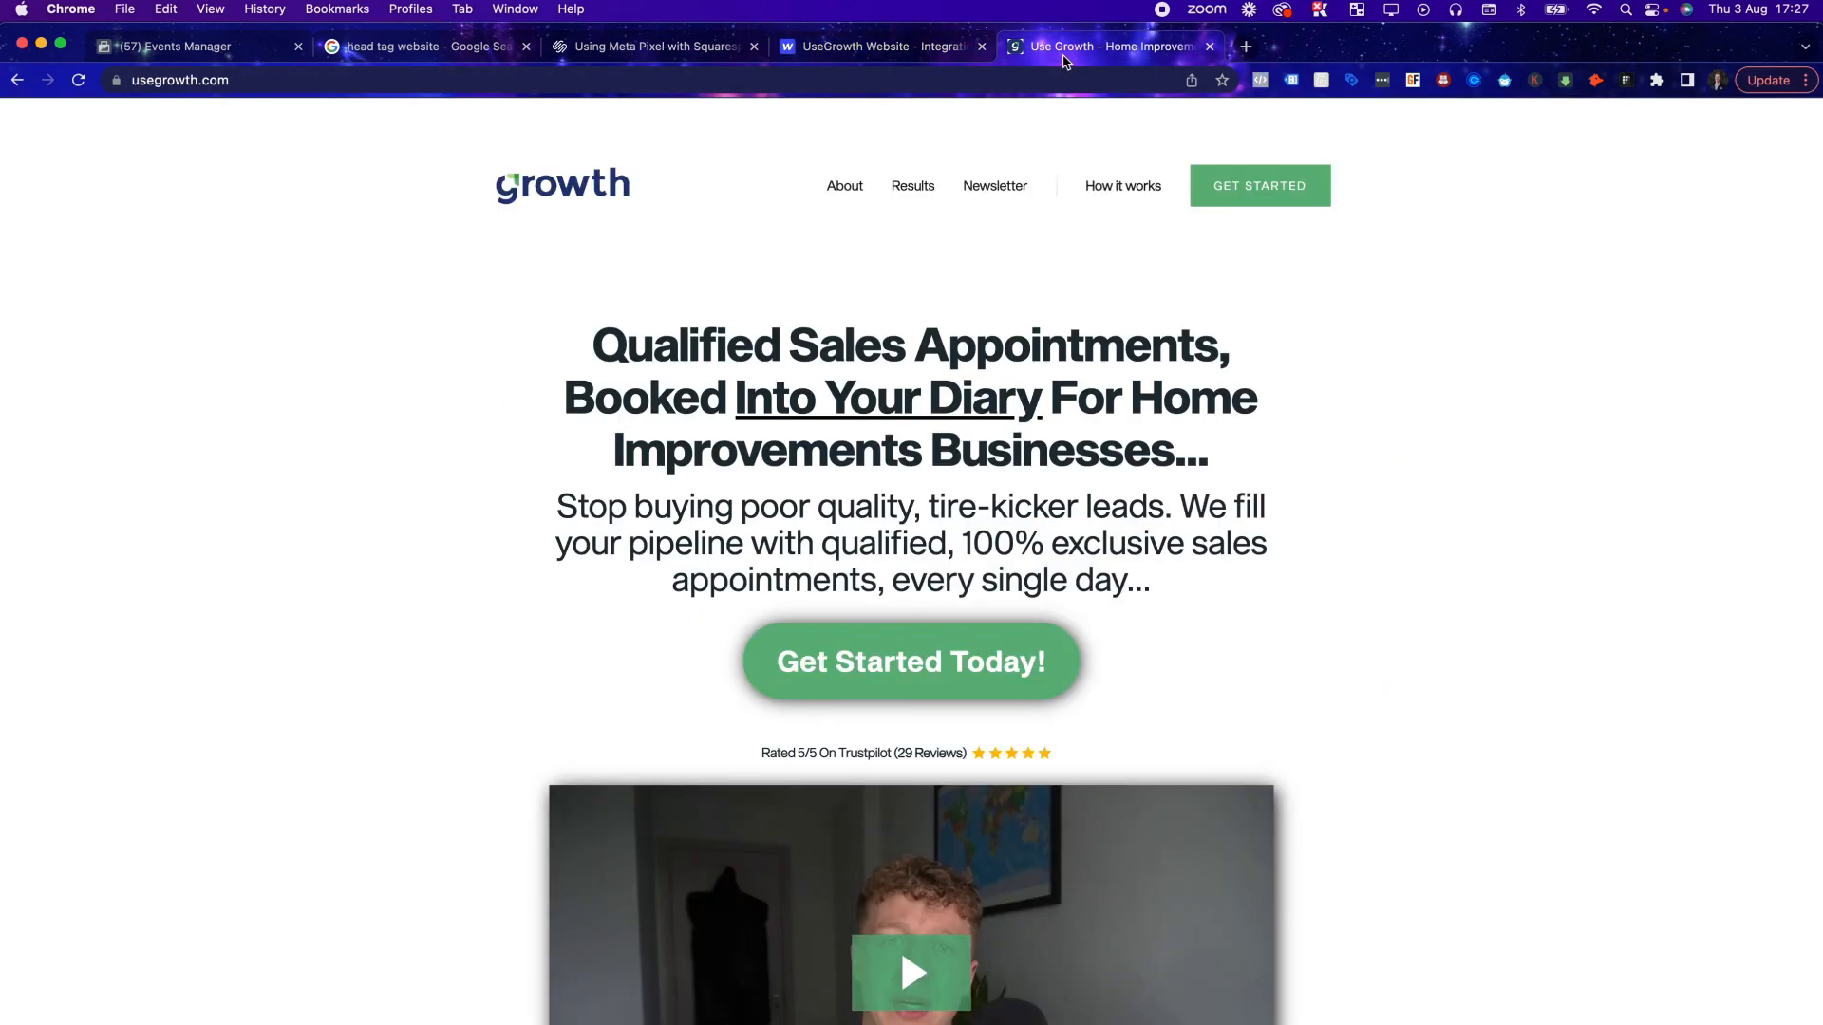
{"action": "left_click", "coordinate": [1259, 81]}
{"action": "left_click", "coordinate": [1259, 82]}
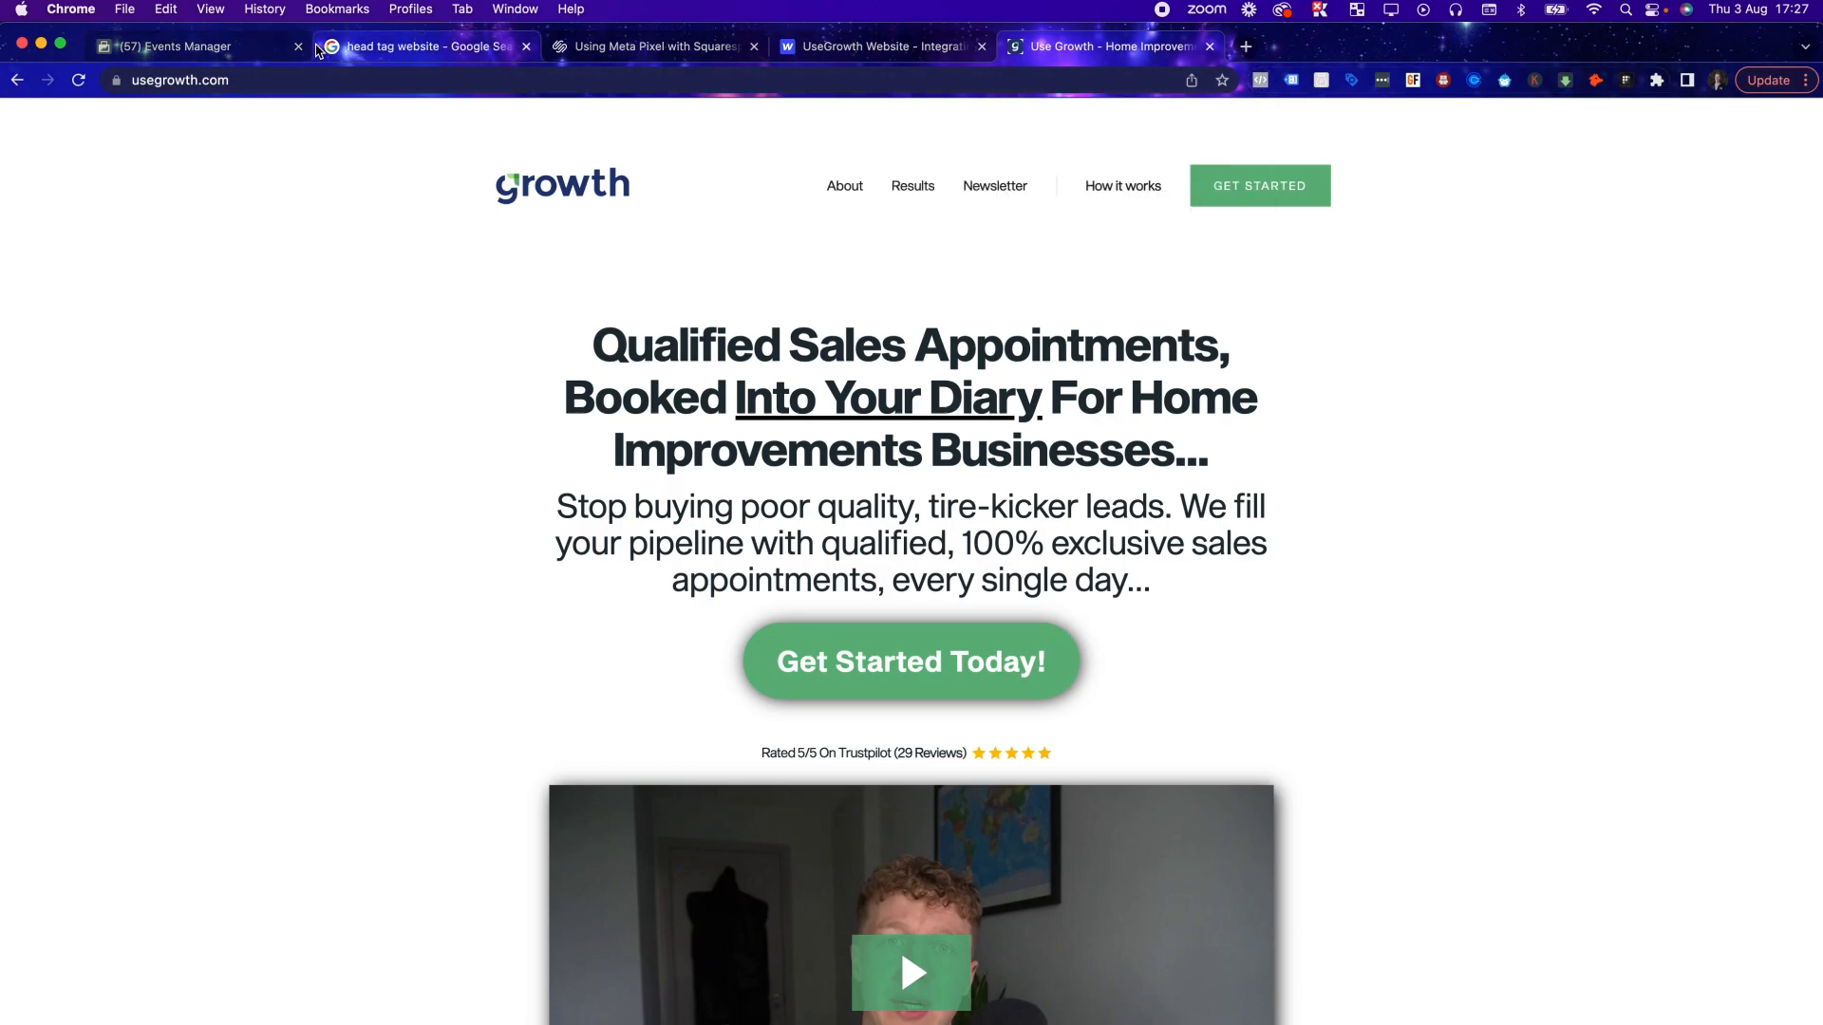
{"action": "left_click", "coordinate": [79, 80]}
{"action": "left_click", "coordinate": [1260, 82]}
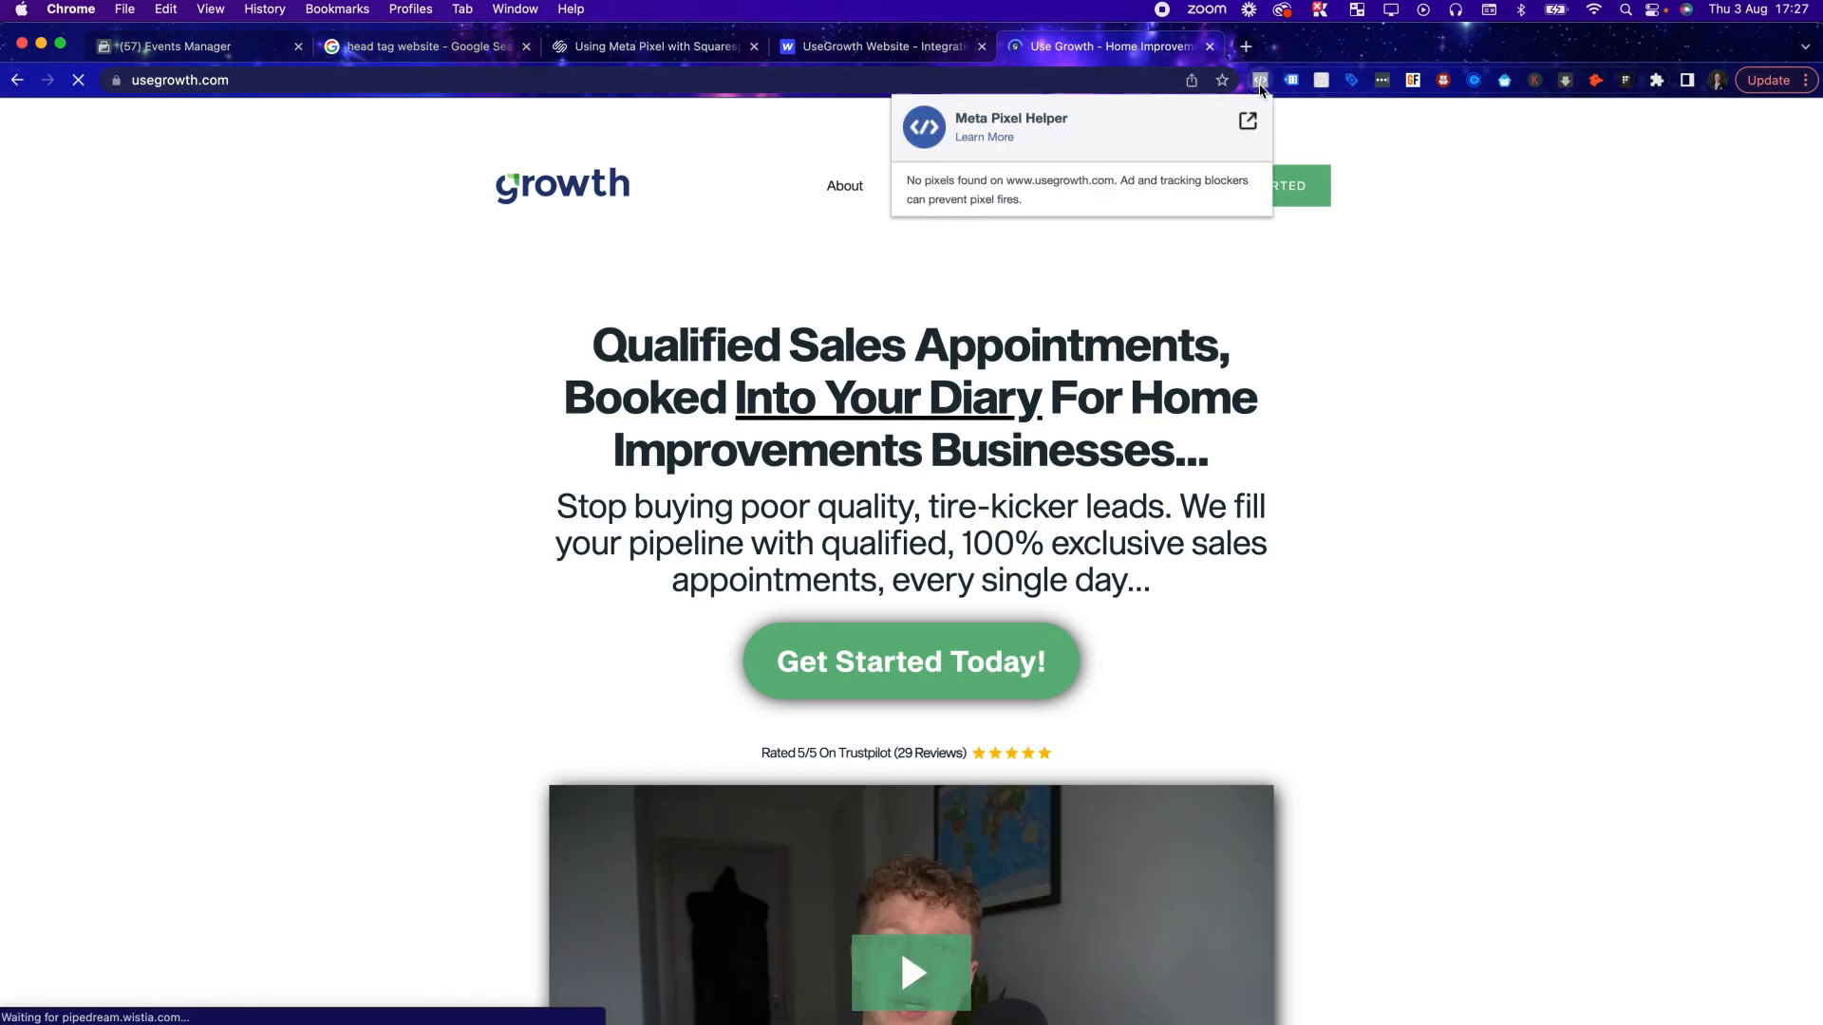
{"action": "left_click", "coordinate": [1260, 82]}
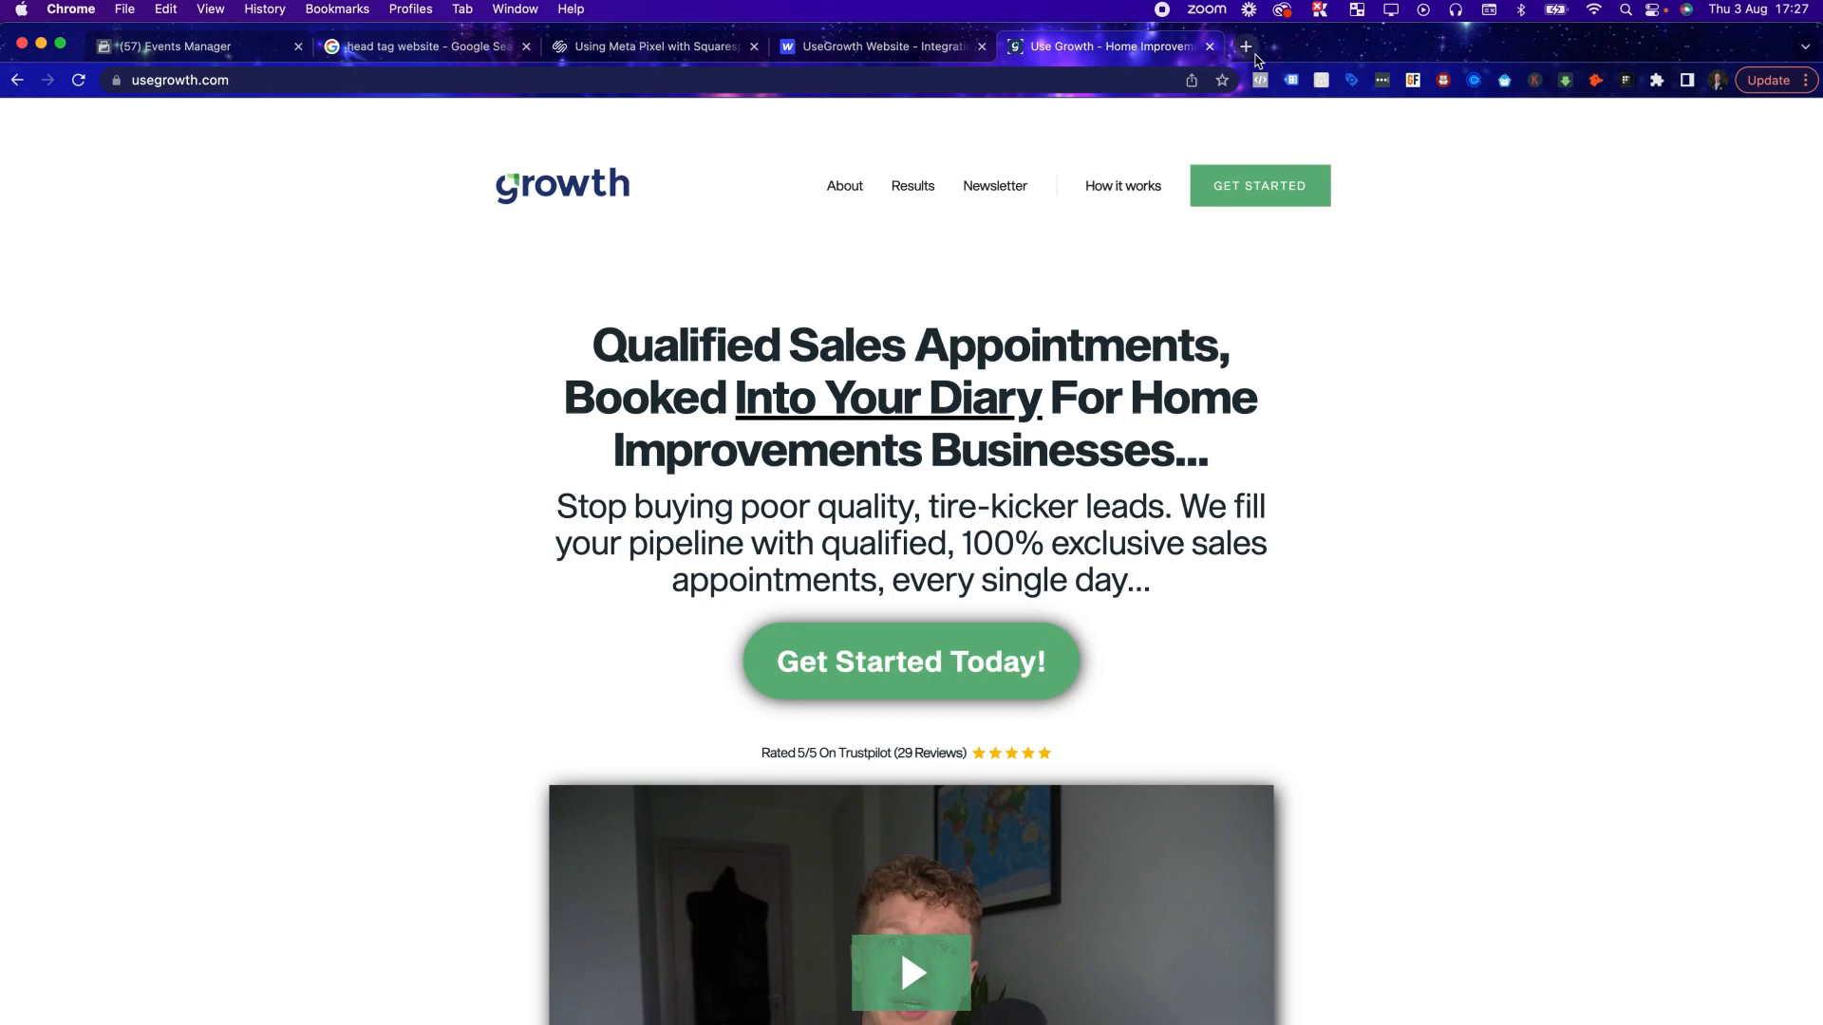
Search the web for the pixel helper Chrome extension in a new tab and view Meta Pixel Helper's Chrome Web Store page
{"action": "left_click", "coordinate": [1246, 45]}
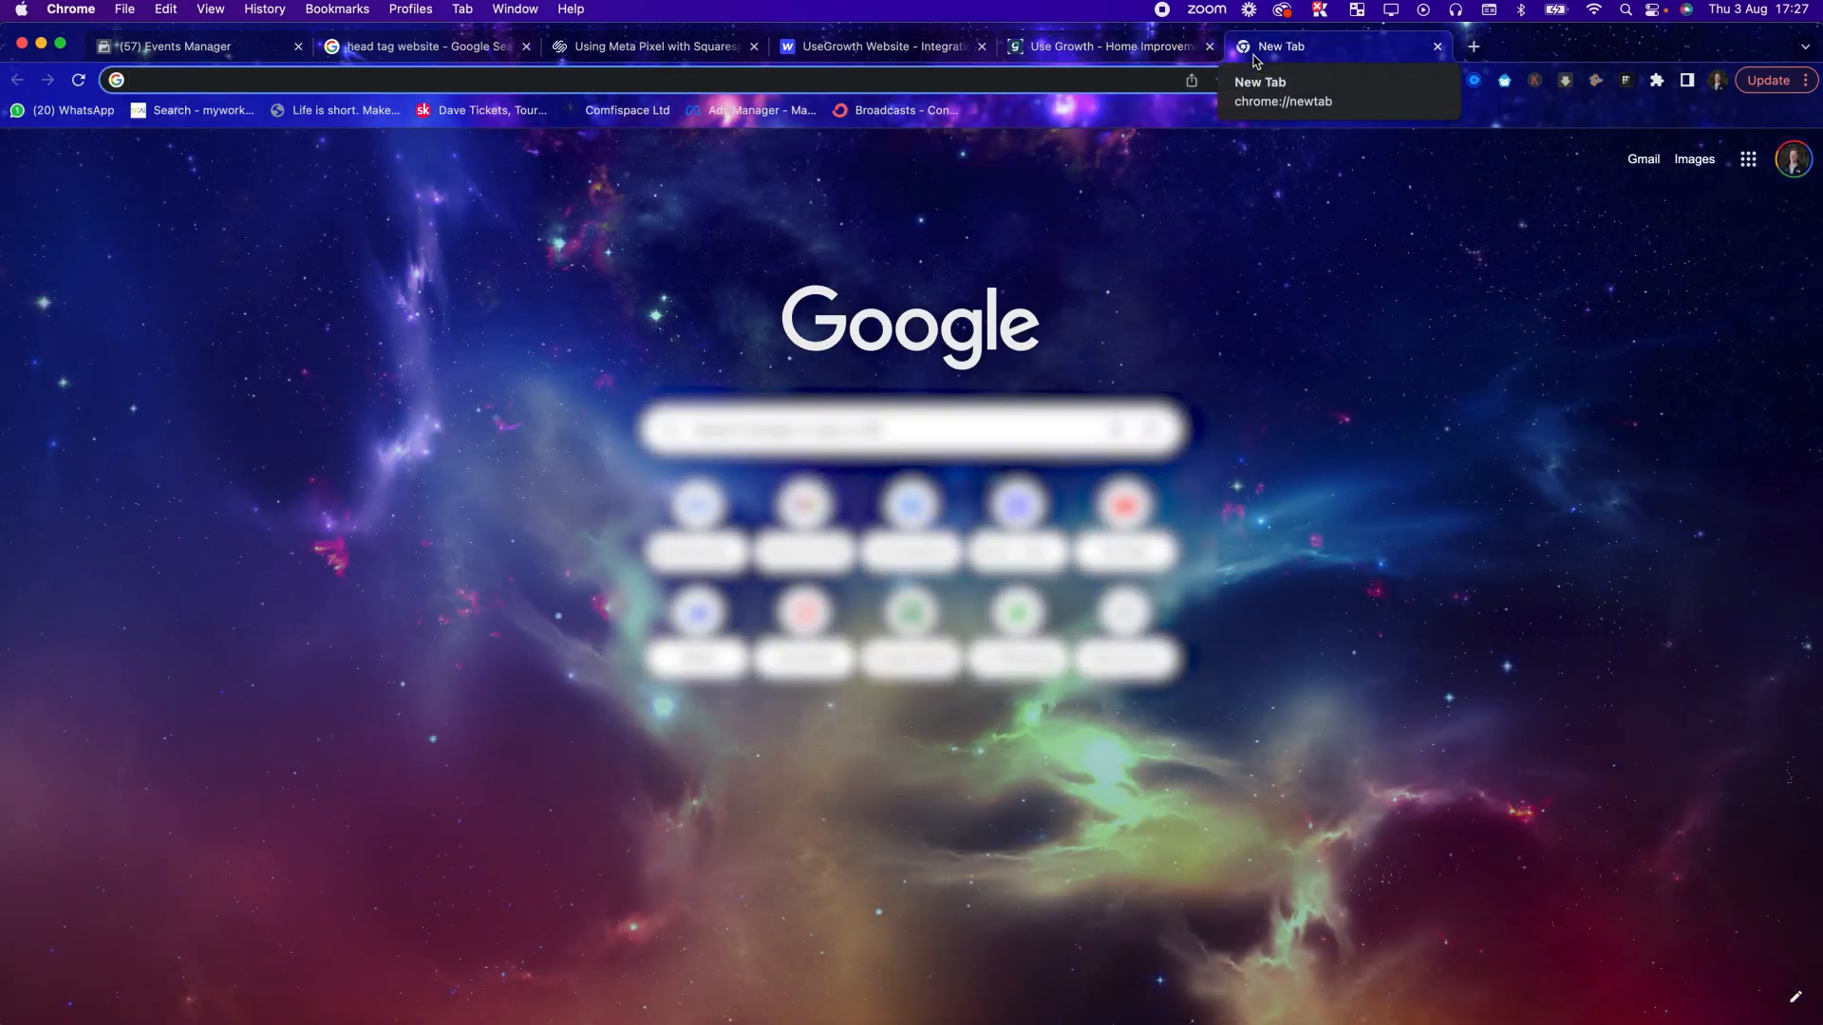
{"action": "type", "text": "pixel"}
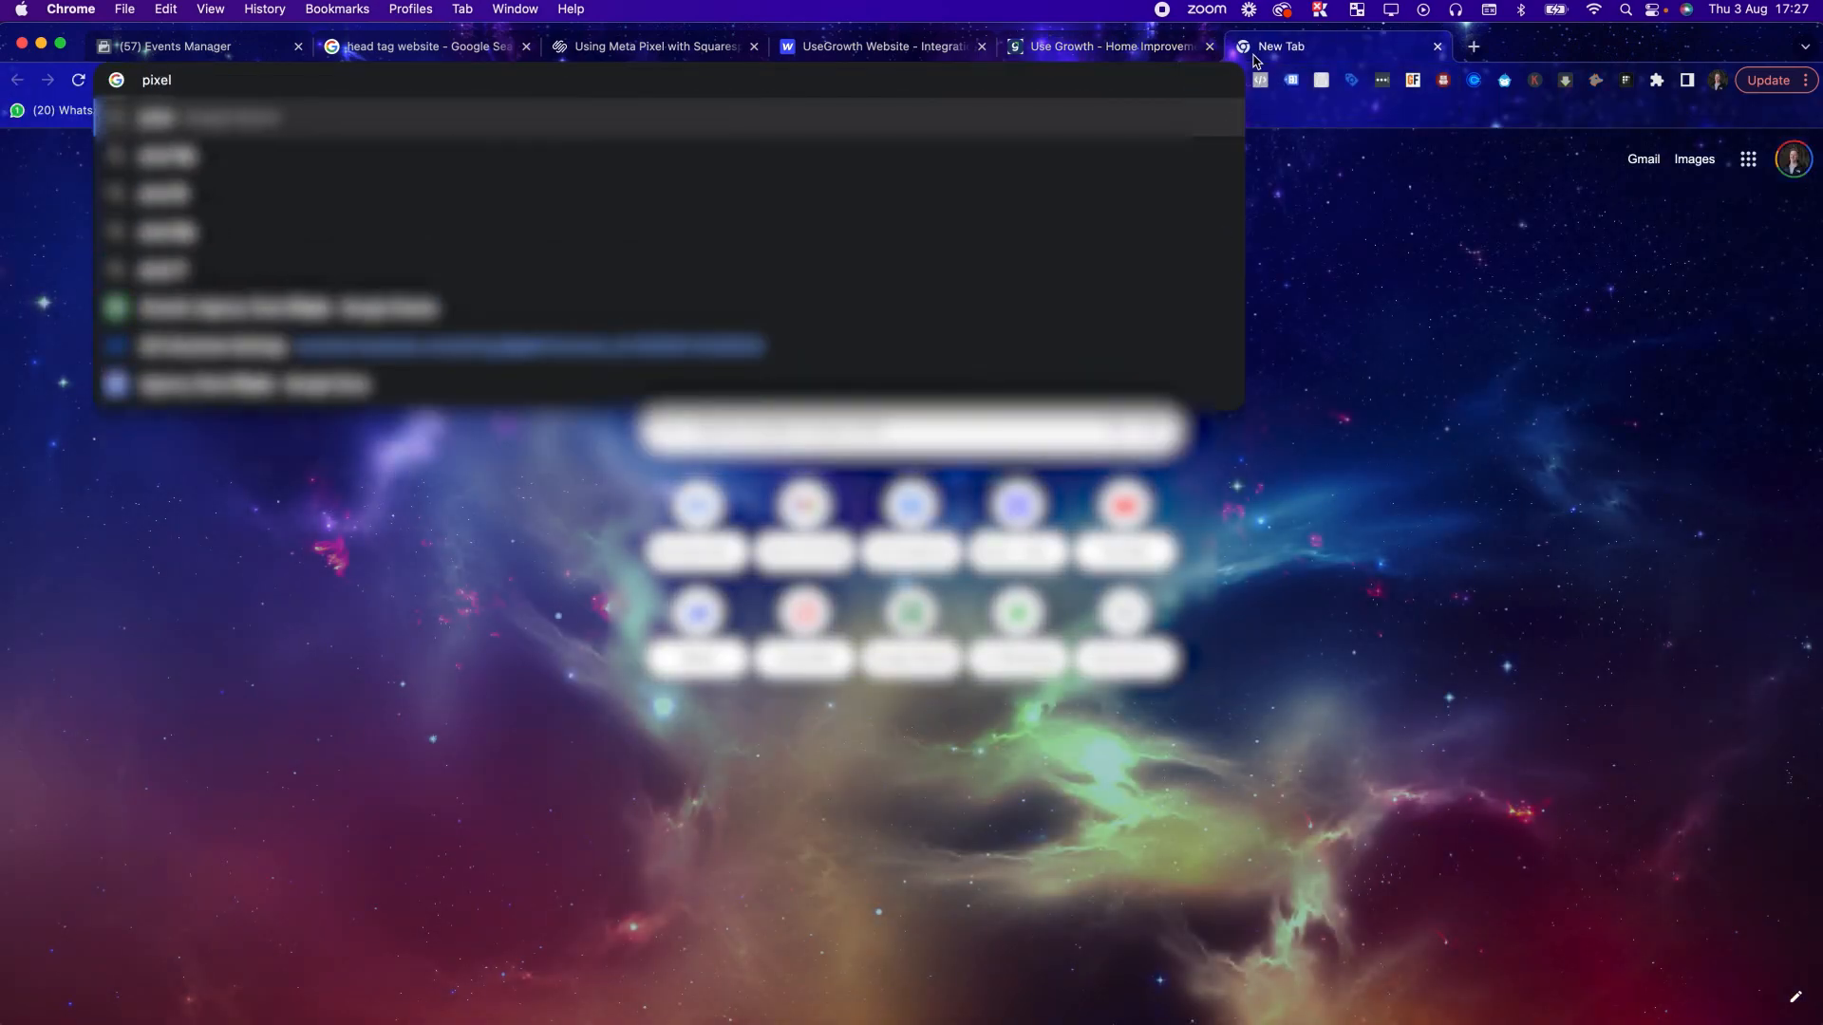
{"action": "type", "text": " helper chr"}
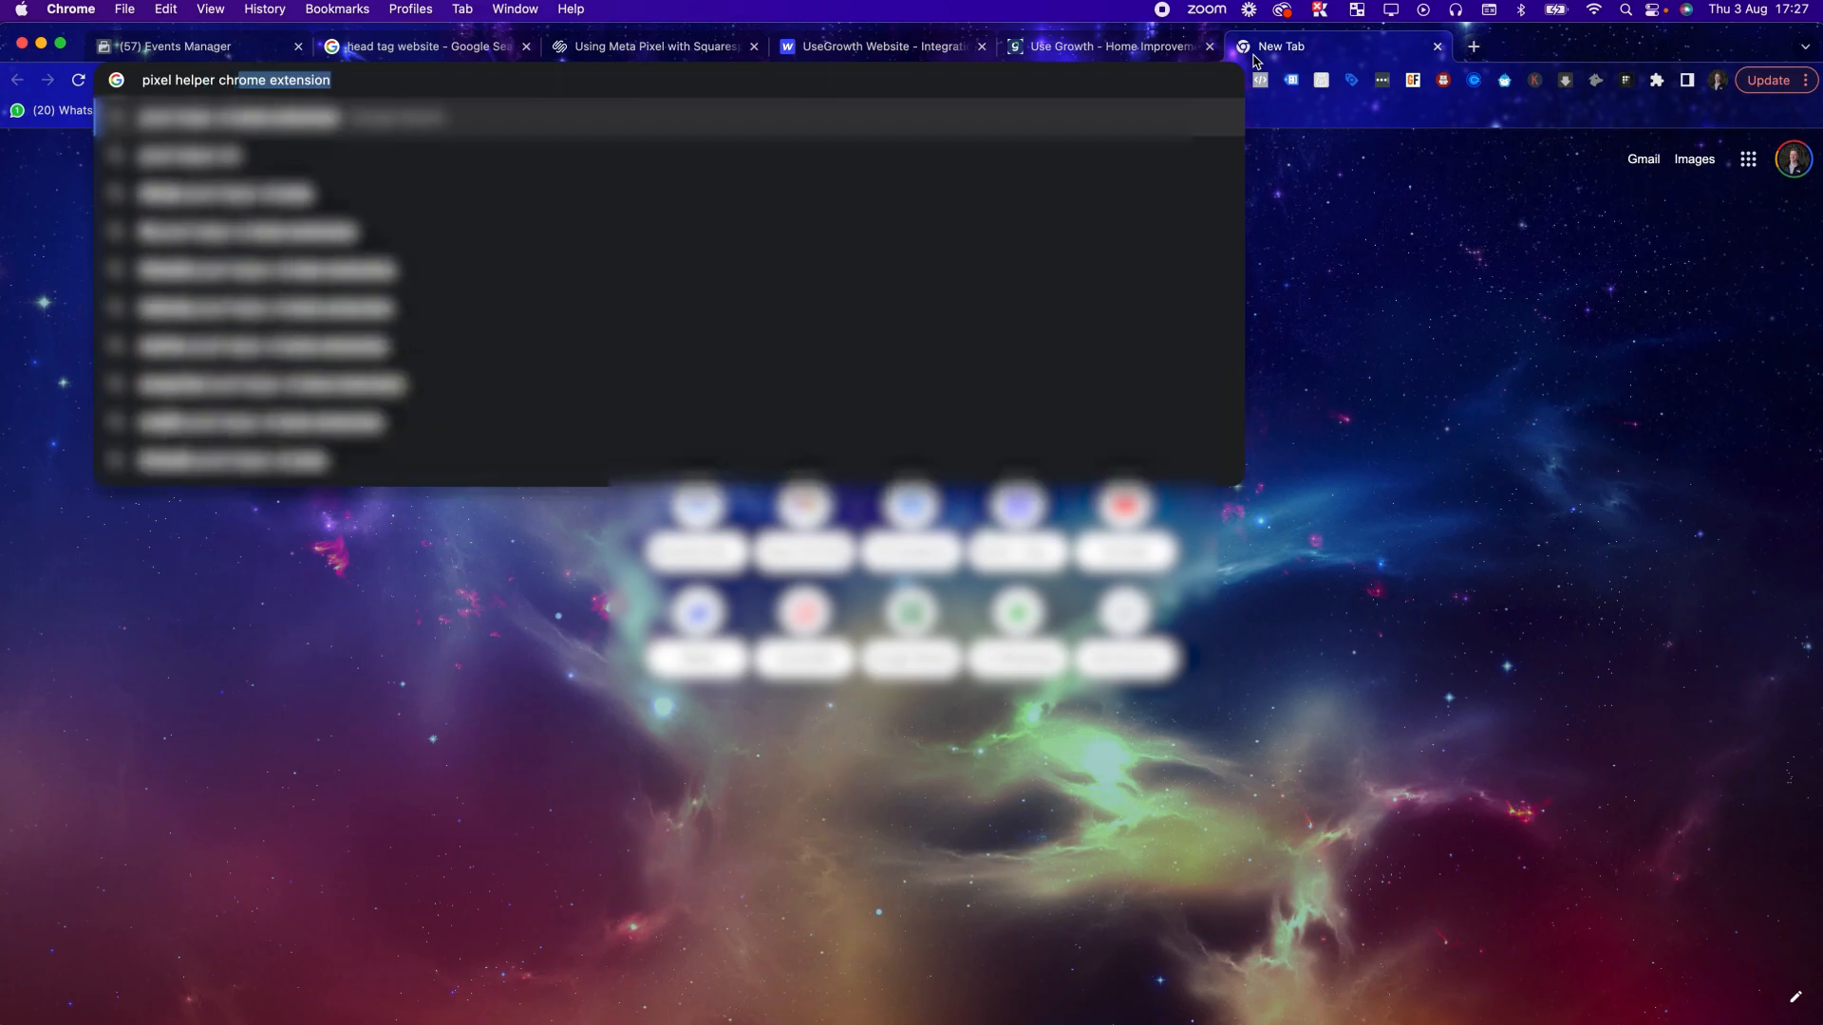
{"action": "key", "text": "Return"}
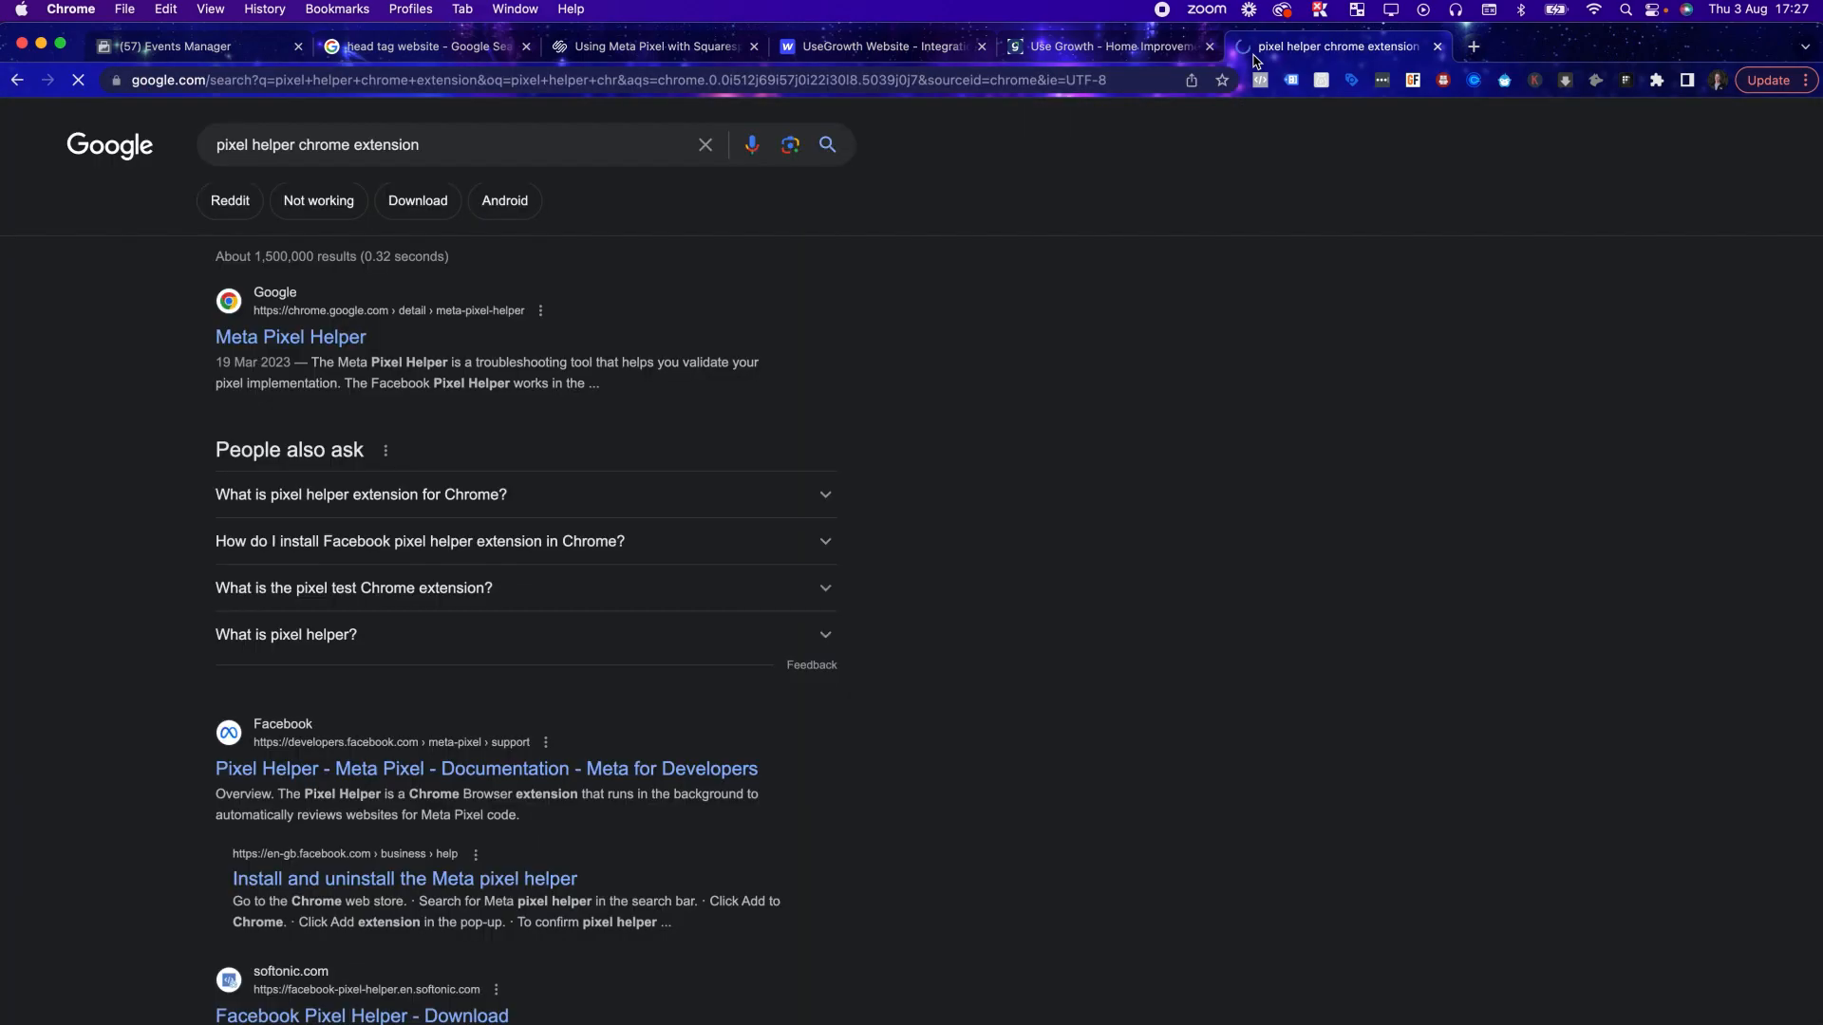
{"action": "left_click", "coordinate": [313, 340]}
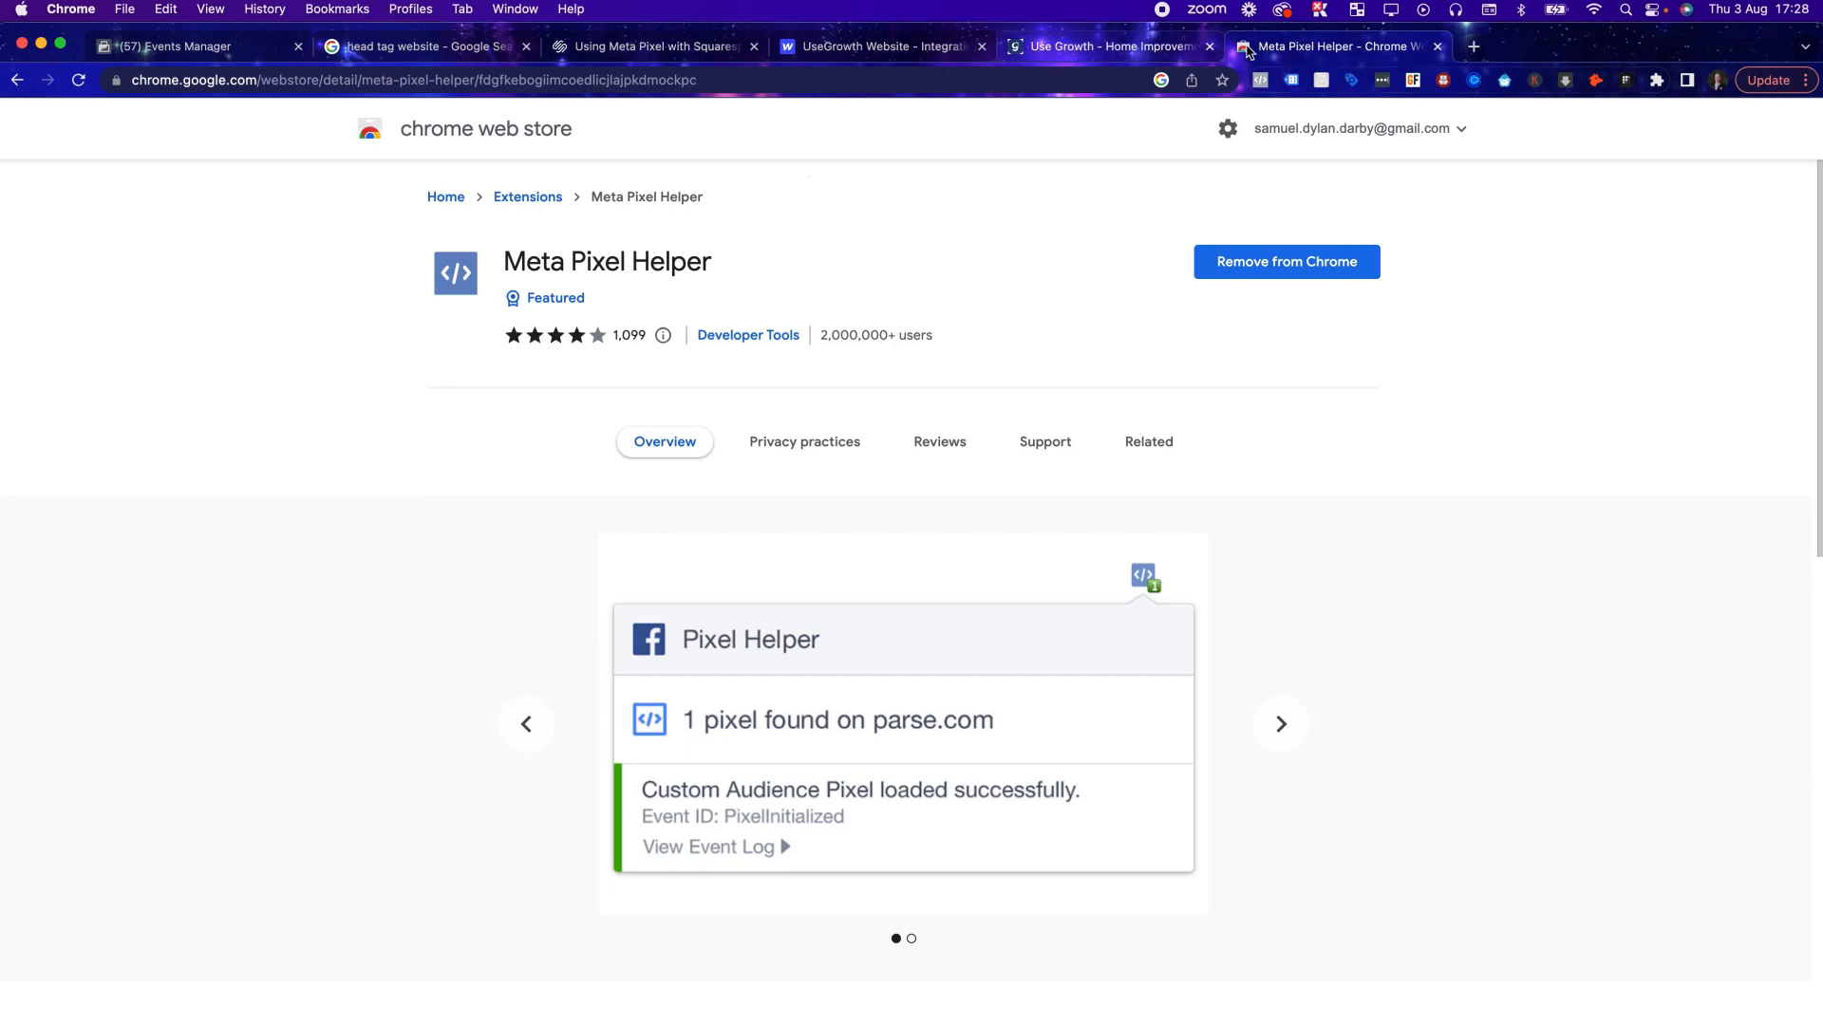
Open buildfire.com's best marketing blogs article in a new tab, inspect its pixels with Meta Pixel Helper and compare against the pixel in Events Manager
{"action": "left_click", "coordinate": [1472, 46]}
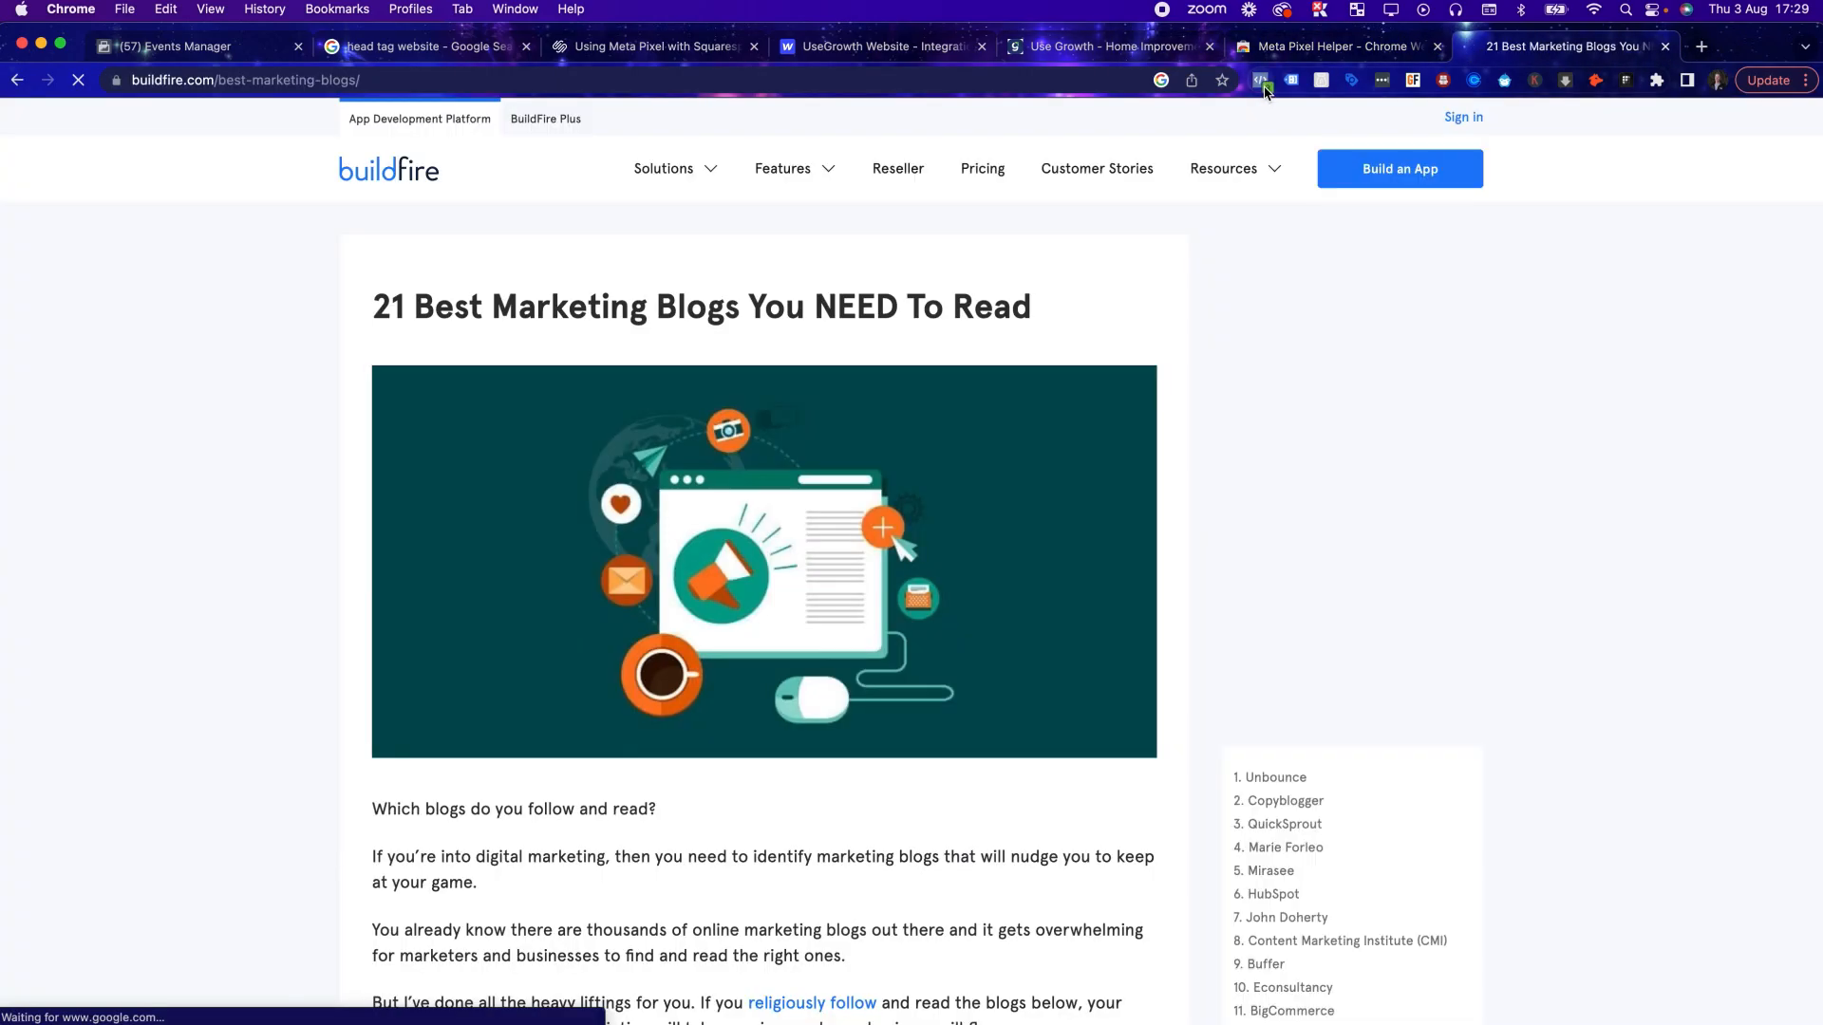
{"action": "left_click", "coordinate": [1260, 80]}
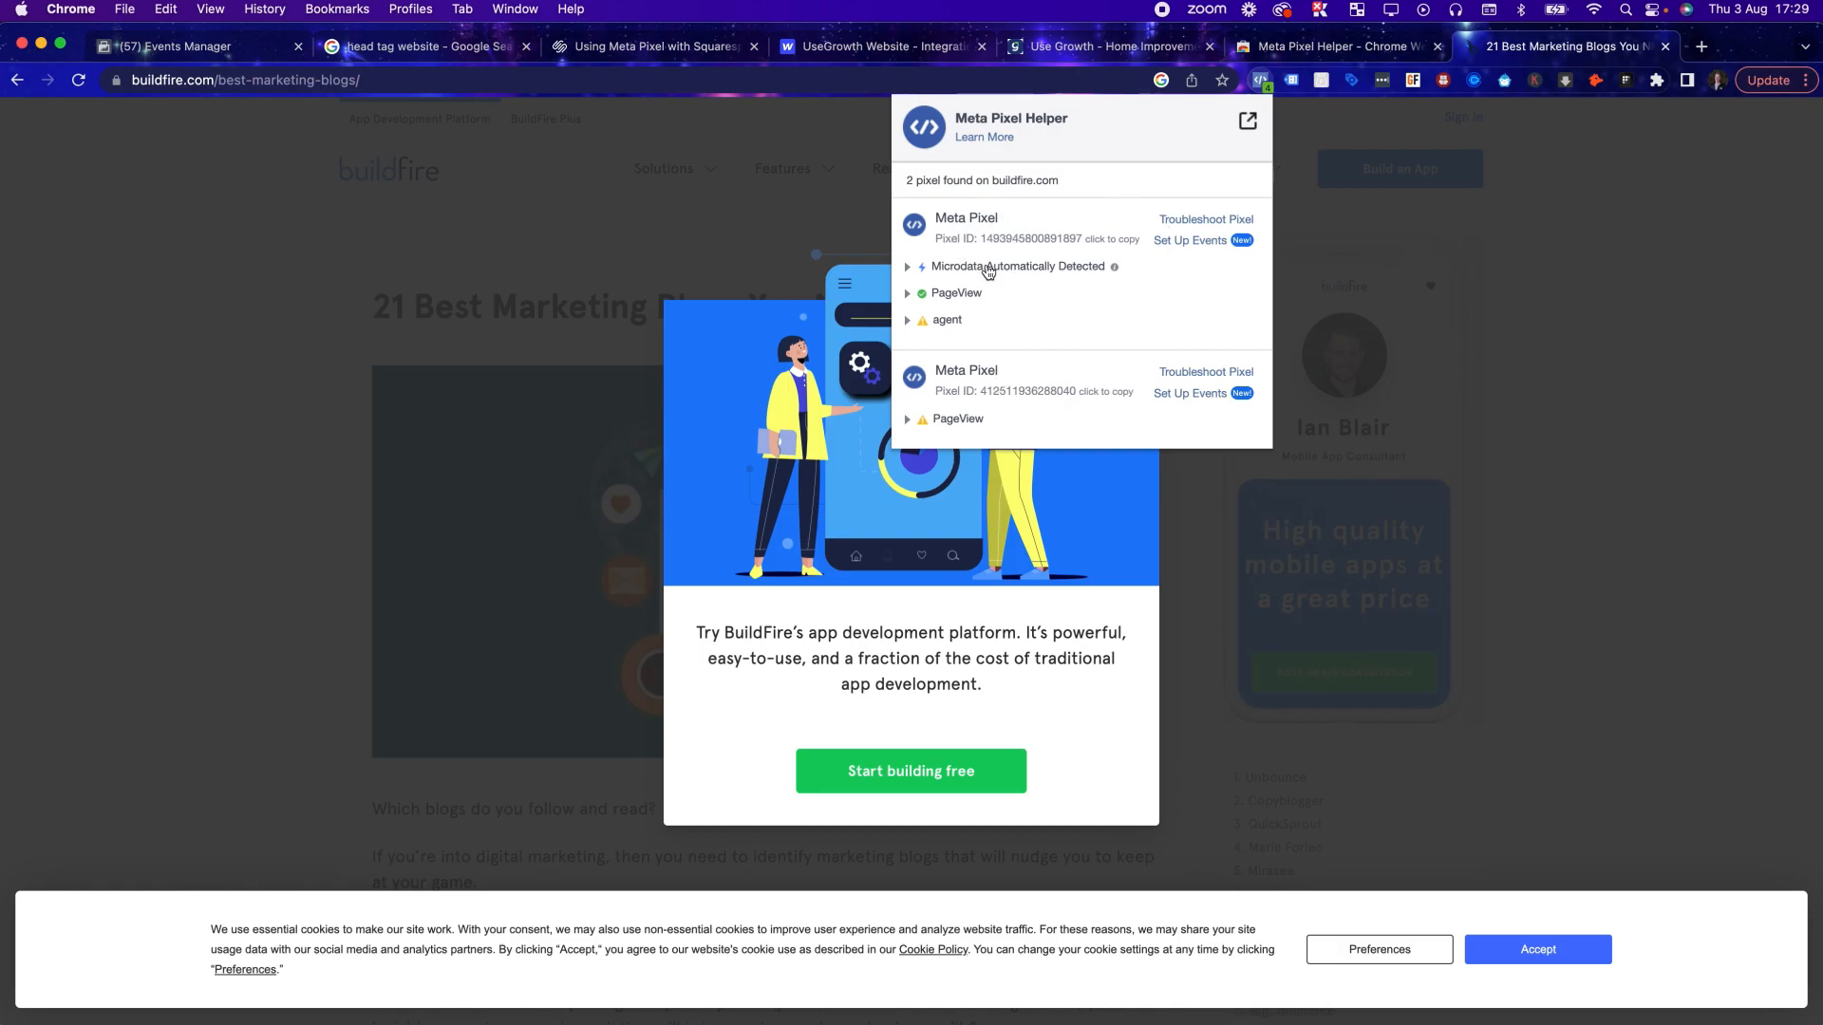
{"action": "left_click", "coordinate": [178, 50]}
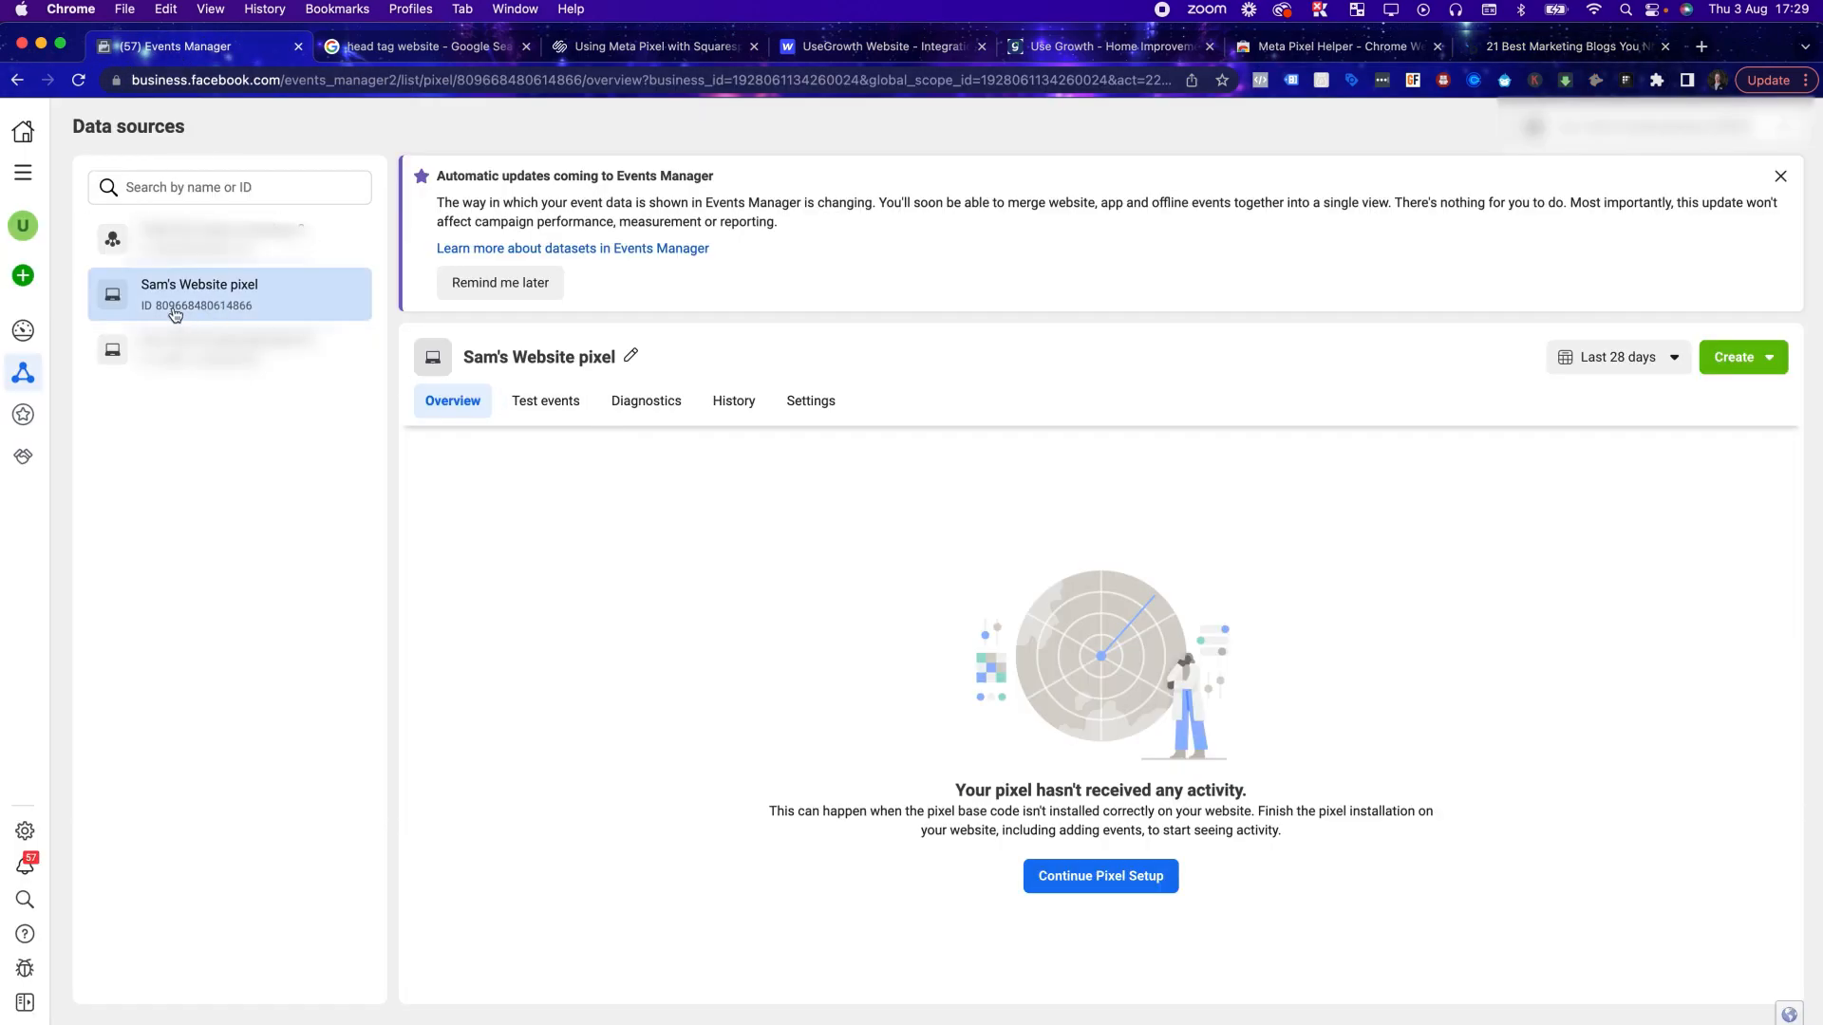
{"action": "left_click", "coordinate": [1519, 46]}
{"action": "left_click", "coordinate": [1261, 80]}
{"action": "left_click", "coordinate": [1261, 80]}
Return to usegrowth.com and check the page once more with Meta Pixel Helper
{"action": "left_click", "coordinate": [1091, 46]}
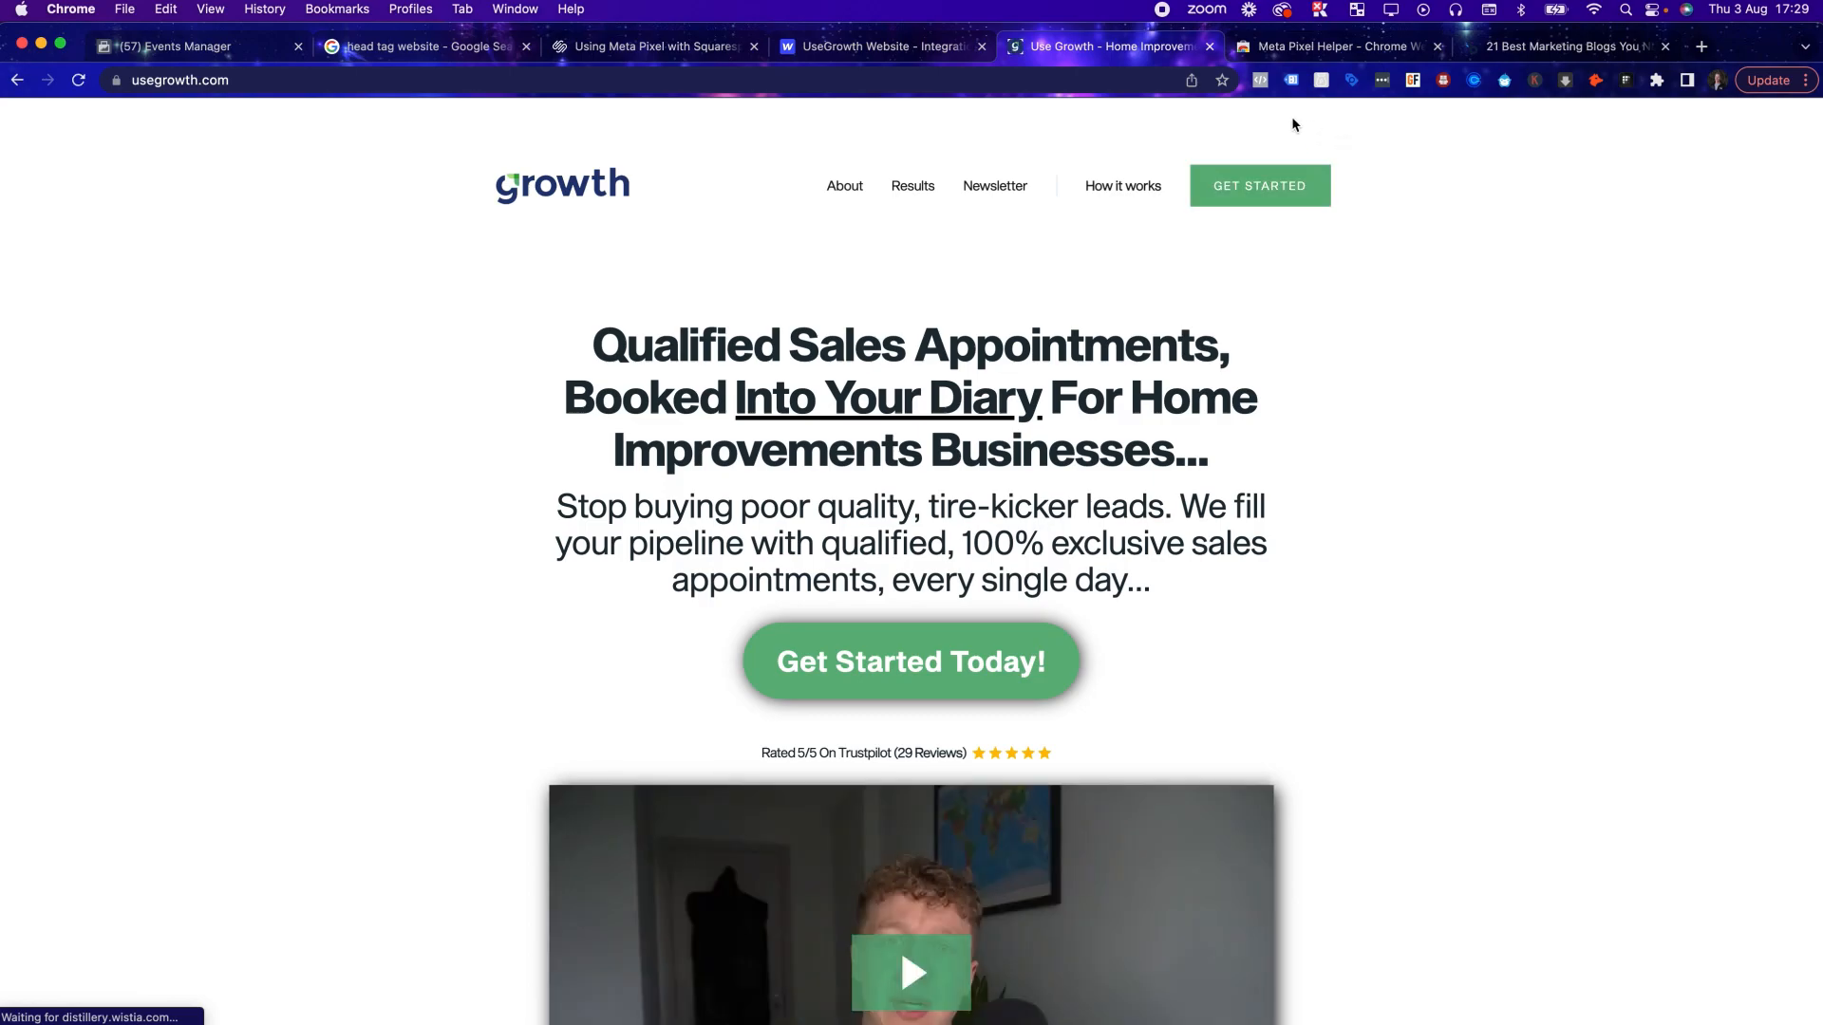
{"action": "left_click", "coordinate": [1261, 80]}
{"action": "left_click", "coordinate": [1261, 79]}
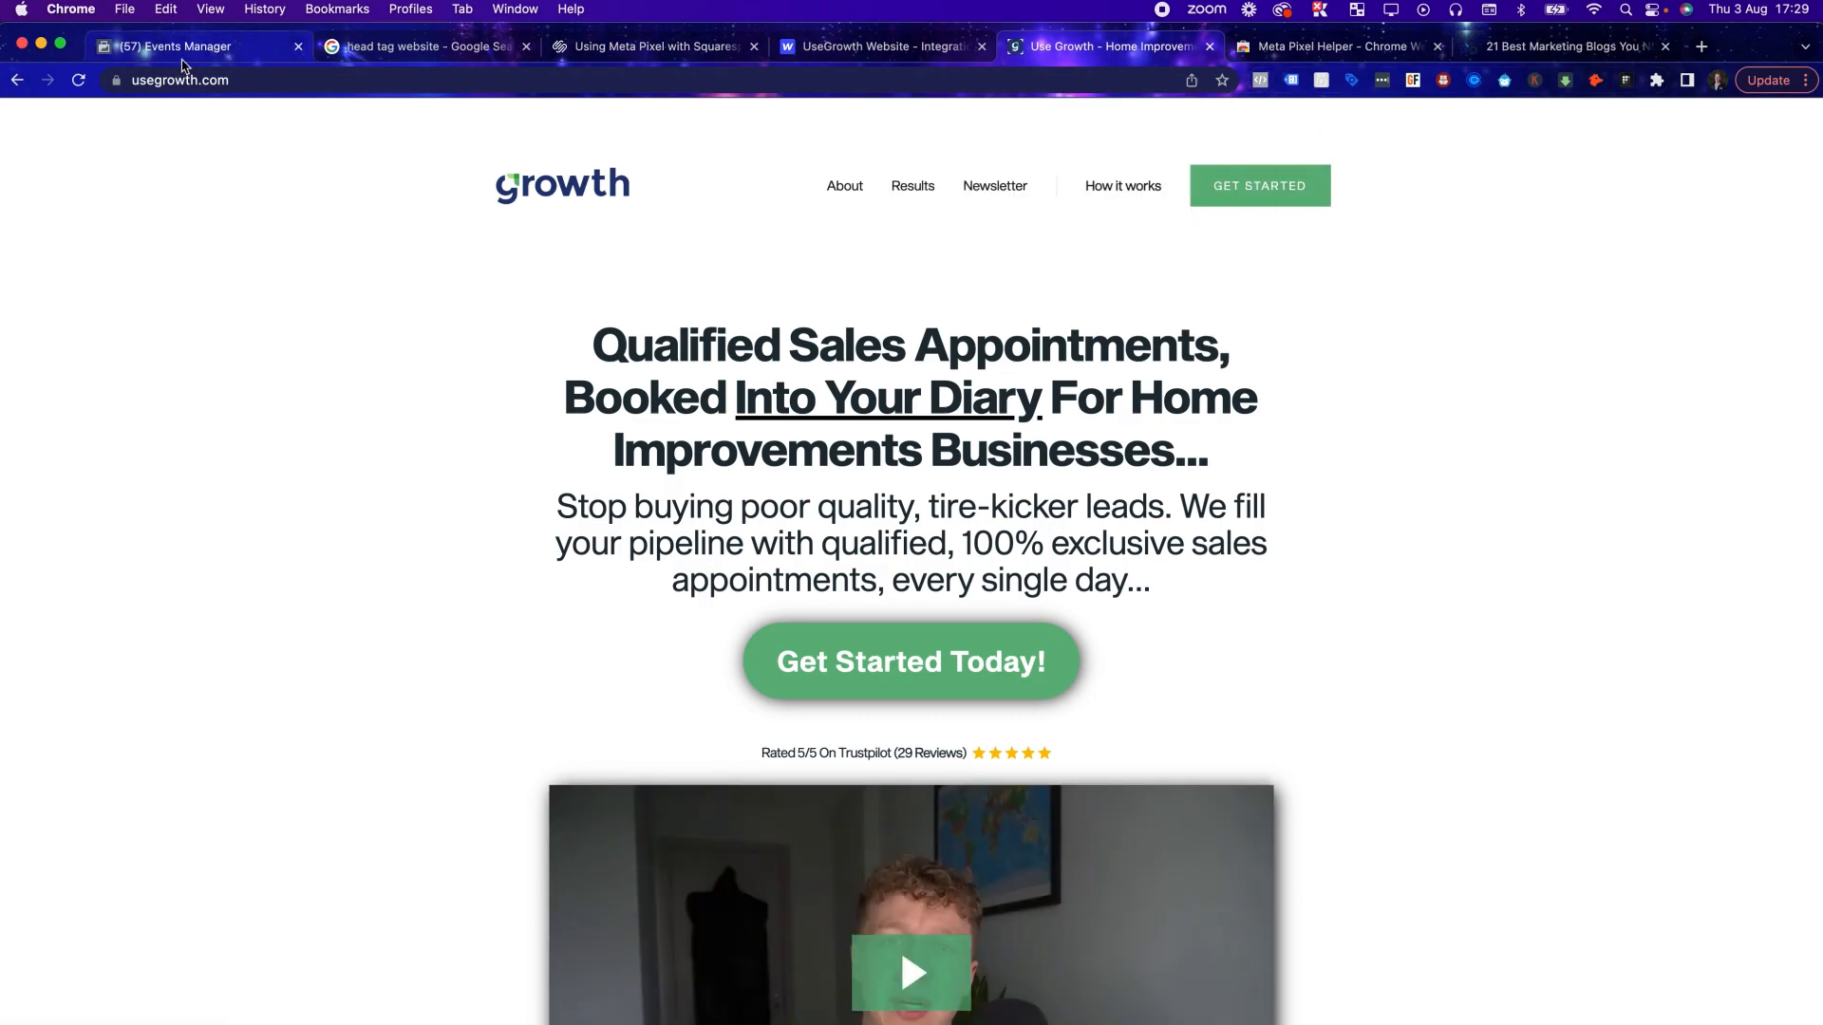
Publish the UseGrowth Website in Webflow to its selected staging and production domains
{"action": "left_click", "coordinate": [812, 48]}
{"action": "scroll", "coordinate": [724, 398], "scroll_direction": "down", "scroll_amount": 2}
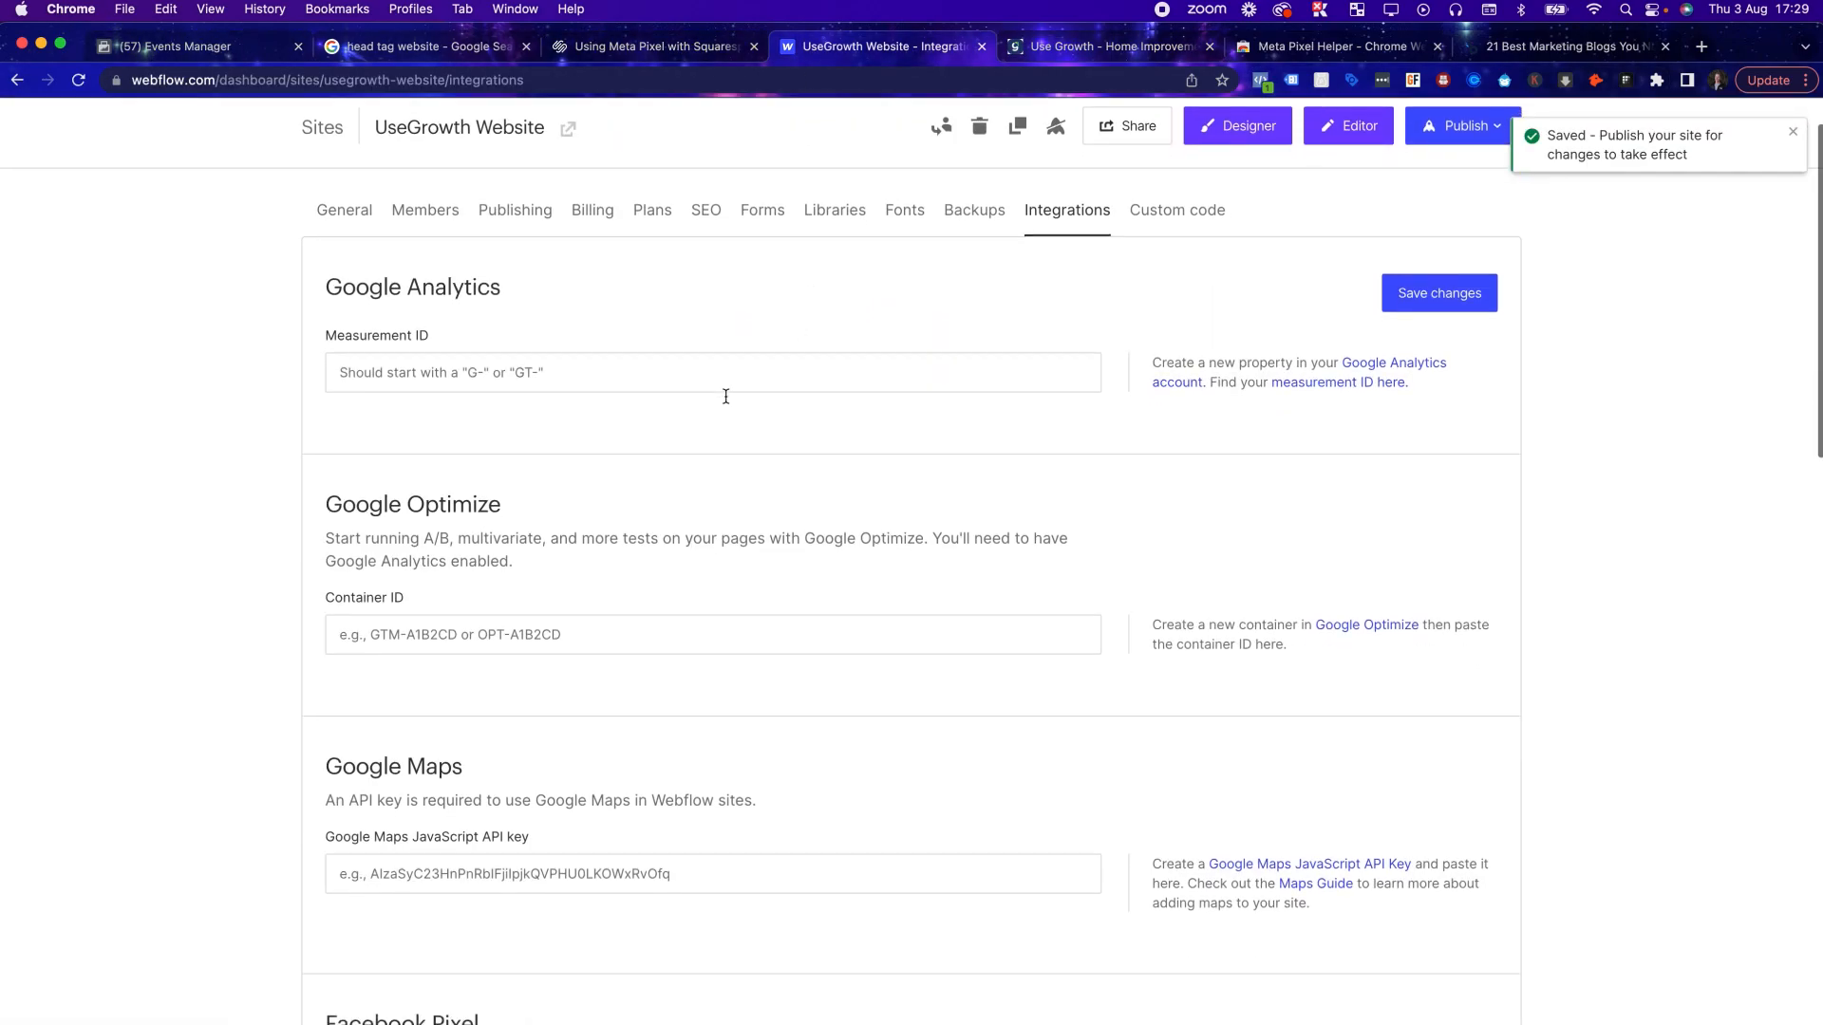
{"action": "scroll", "coordinate": [724, 395], "scroll_direction": "up", "scroll_amount": 2}
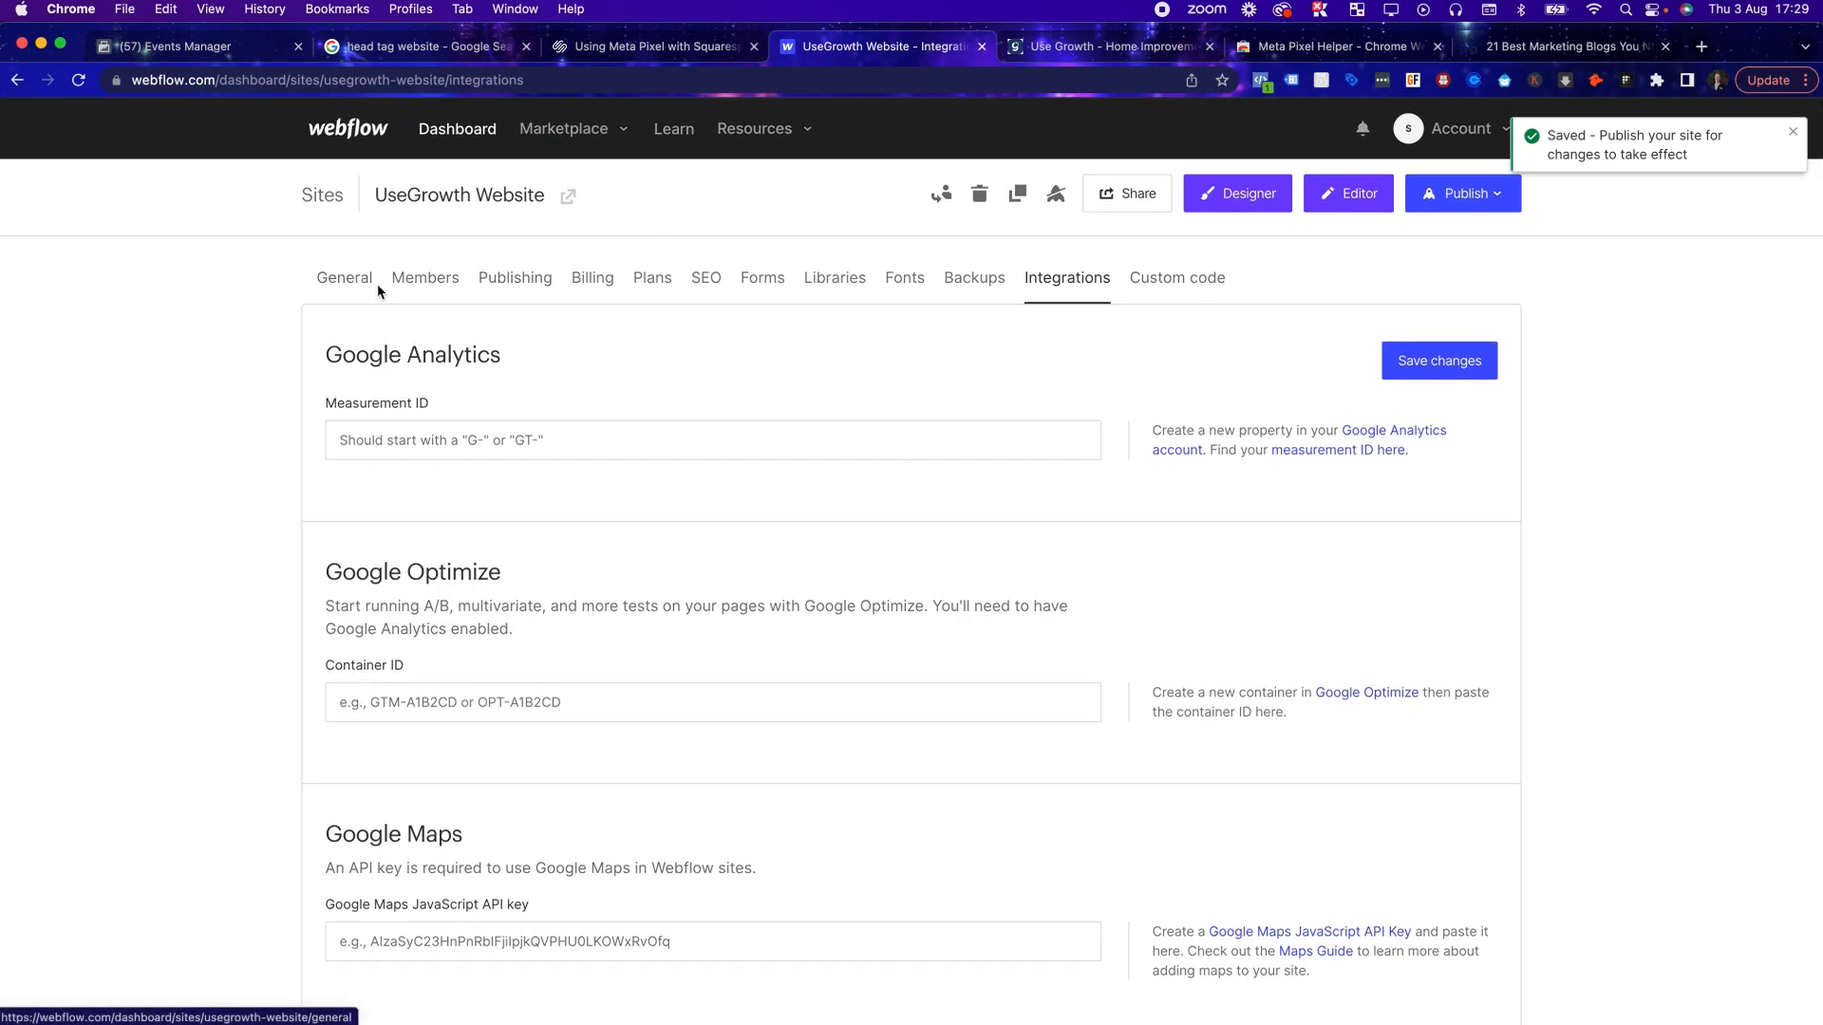
{"action": "left_click", "coordinate": [1150, 281]}
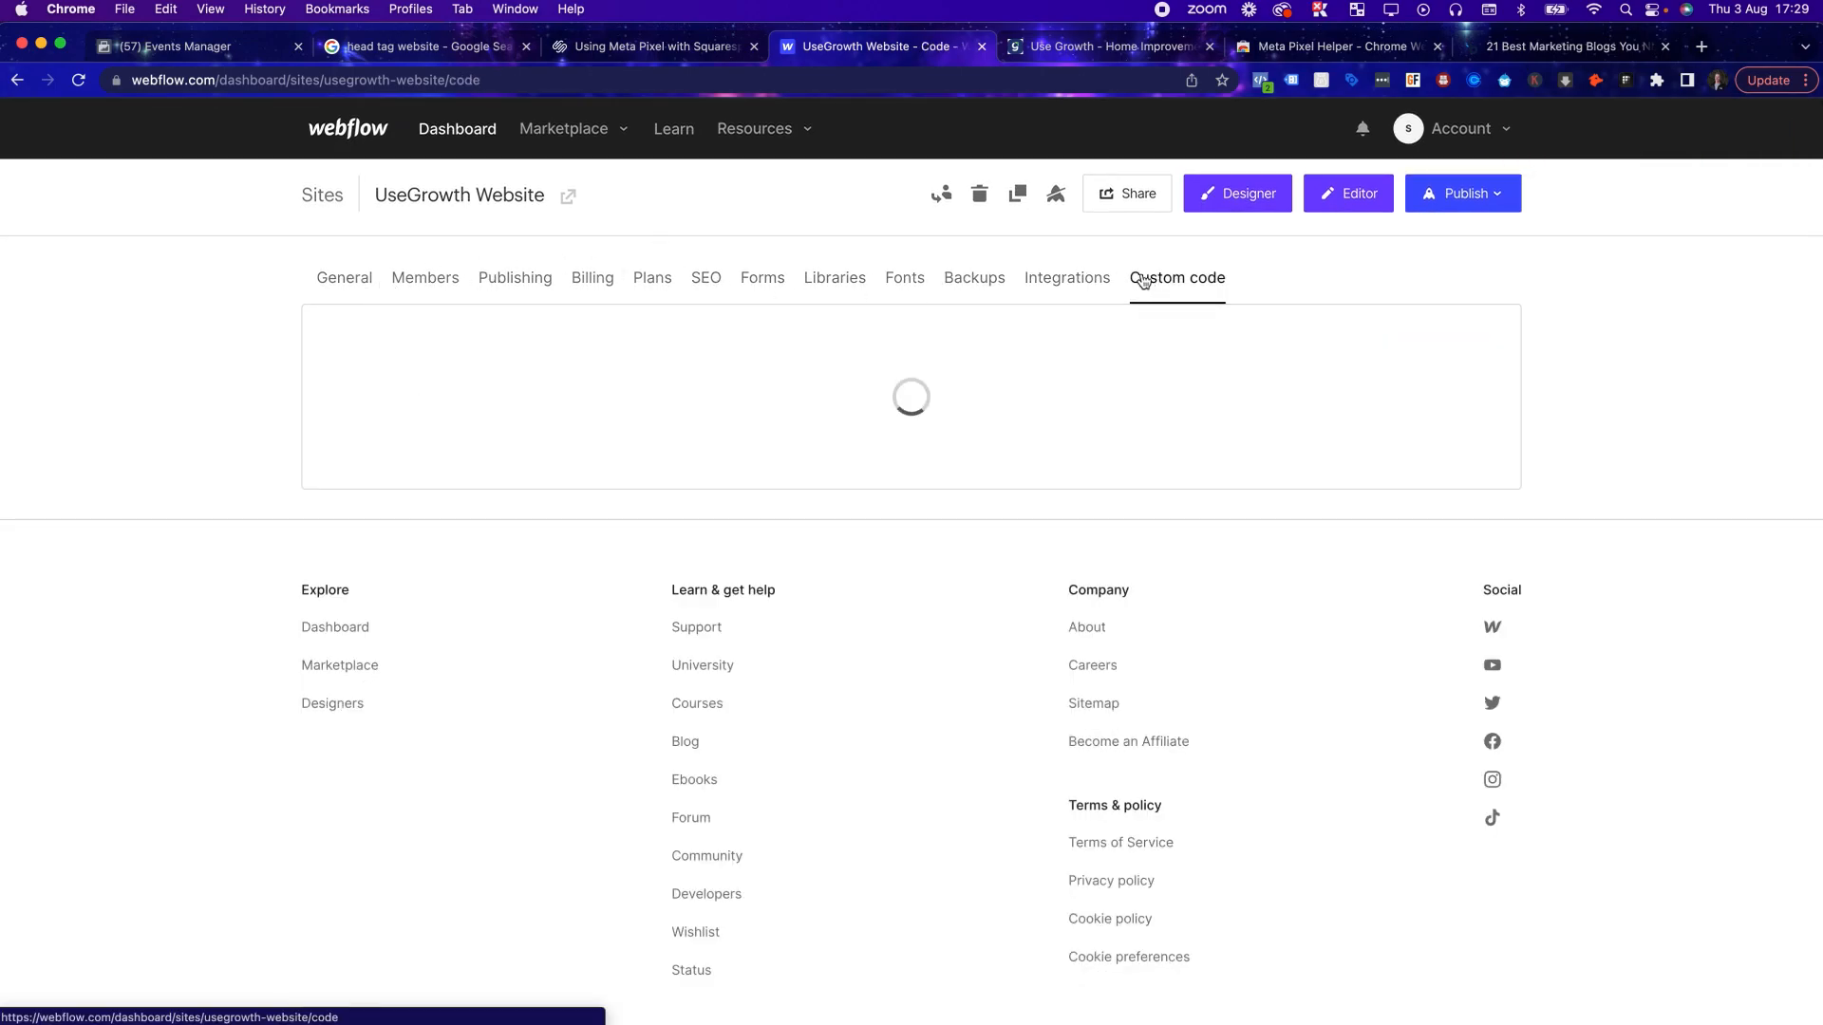
{"action": "left_click", "coordinate": [1489, 197]}
{"action": "left_click", "coordinate": [1302, 524]}
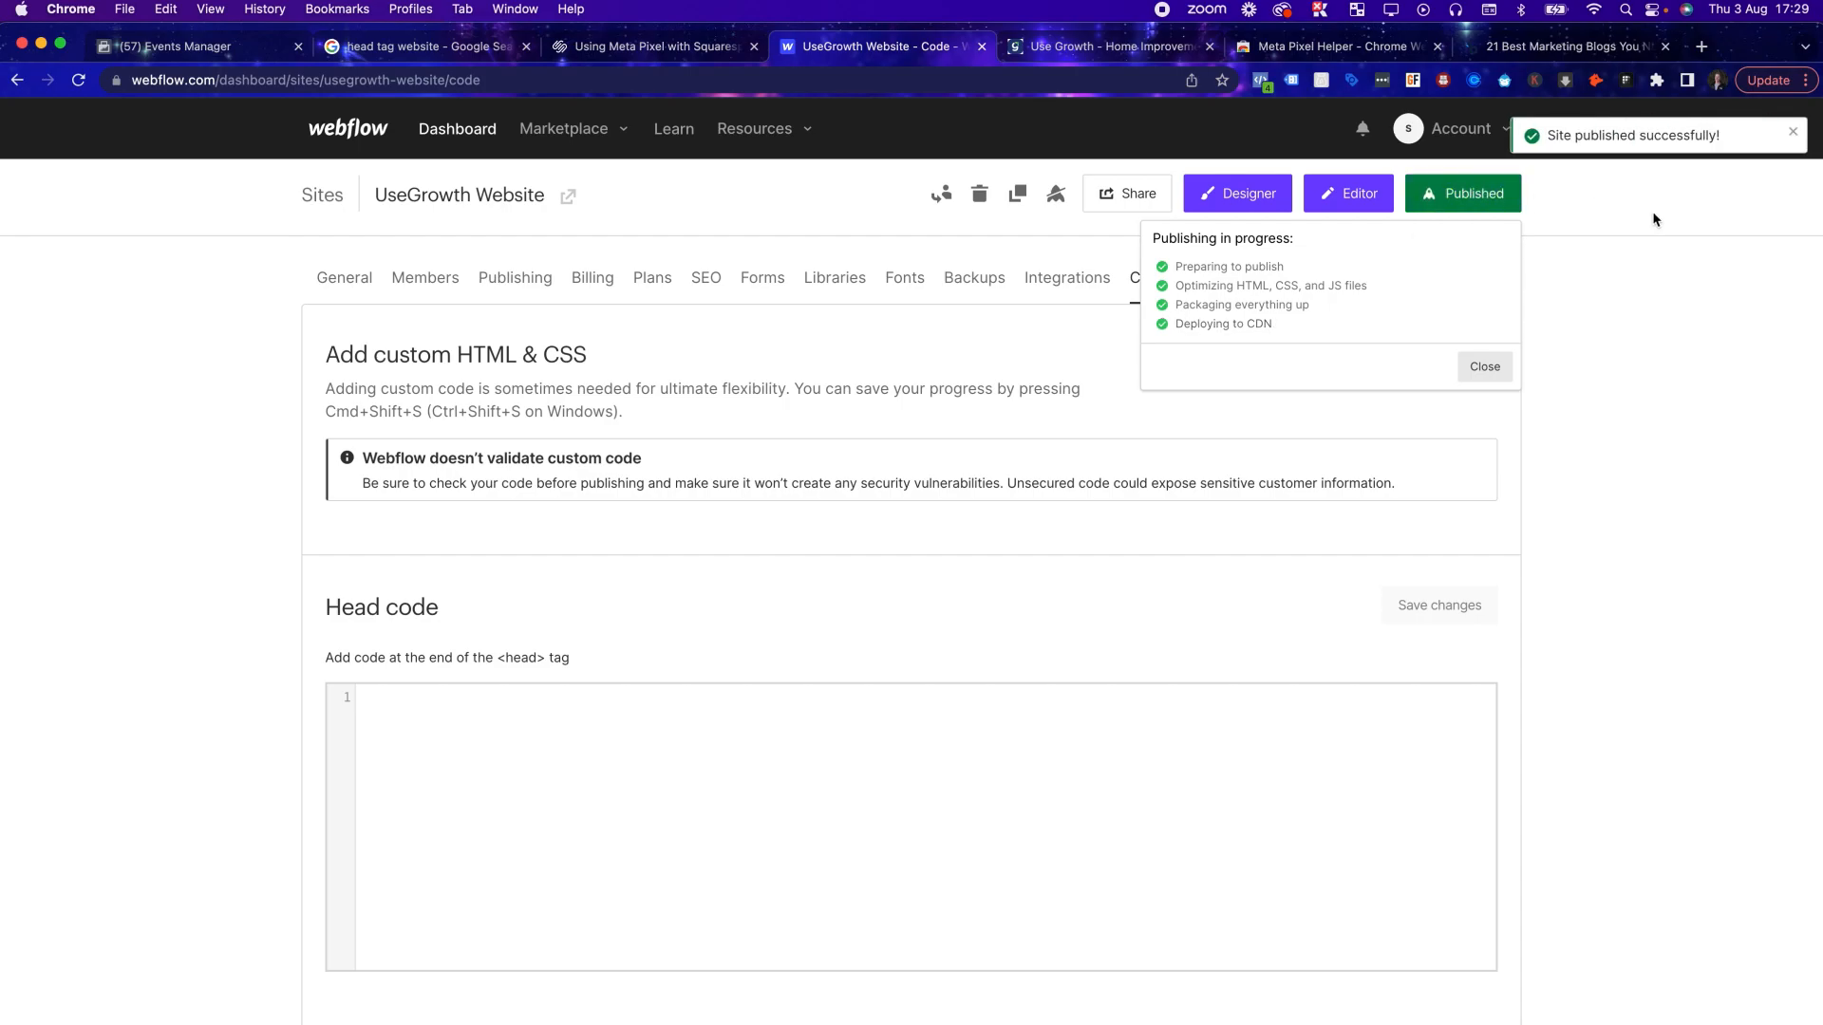
Check the published usegrowth.com with Meta Pixel Helper, compare its pixel ID with Sam's Website pixel in Events Manager and reload Events Manager
{"action": "left_click", "coordinate": [1070, 47]}
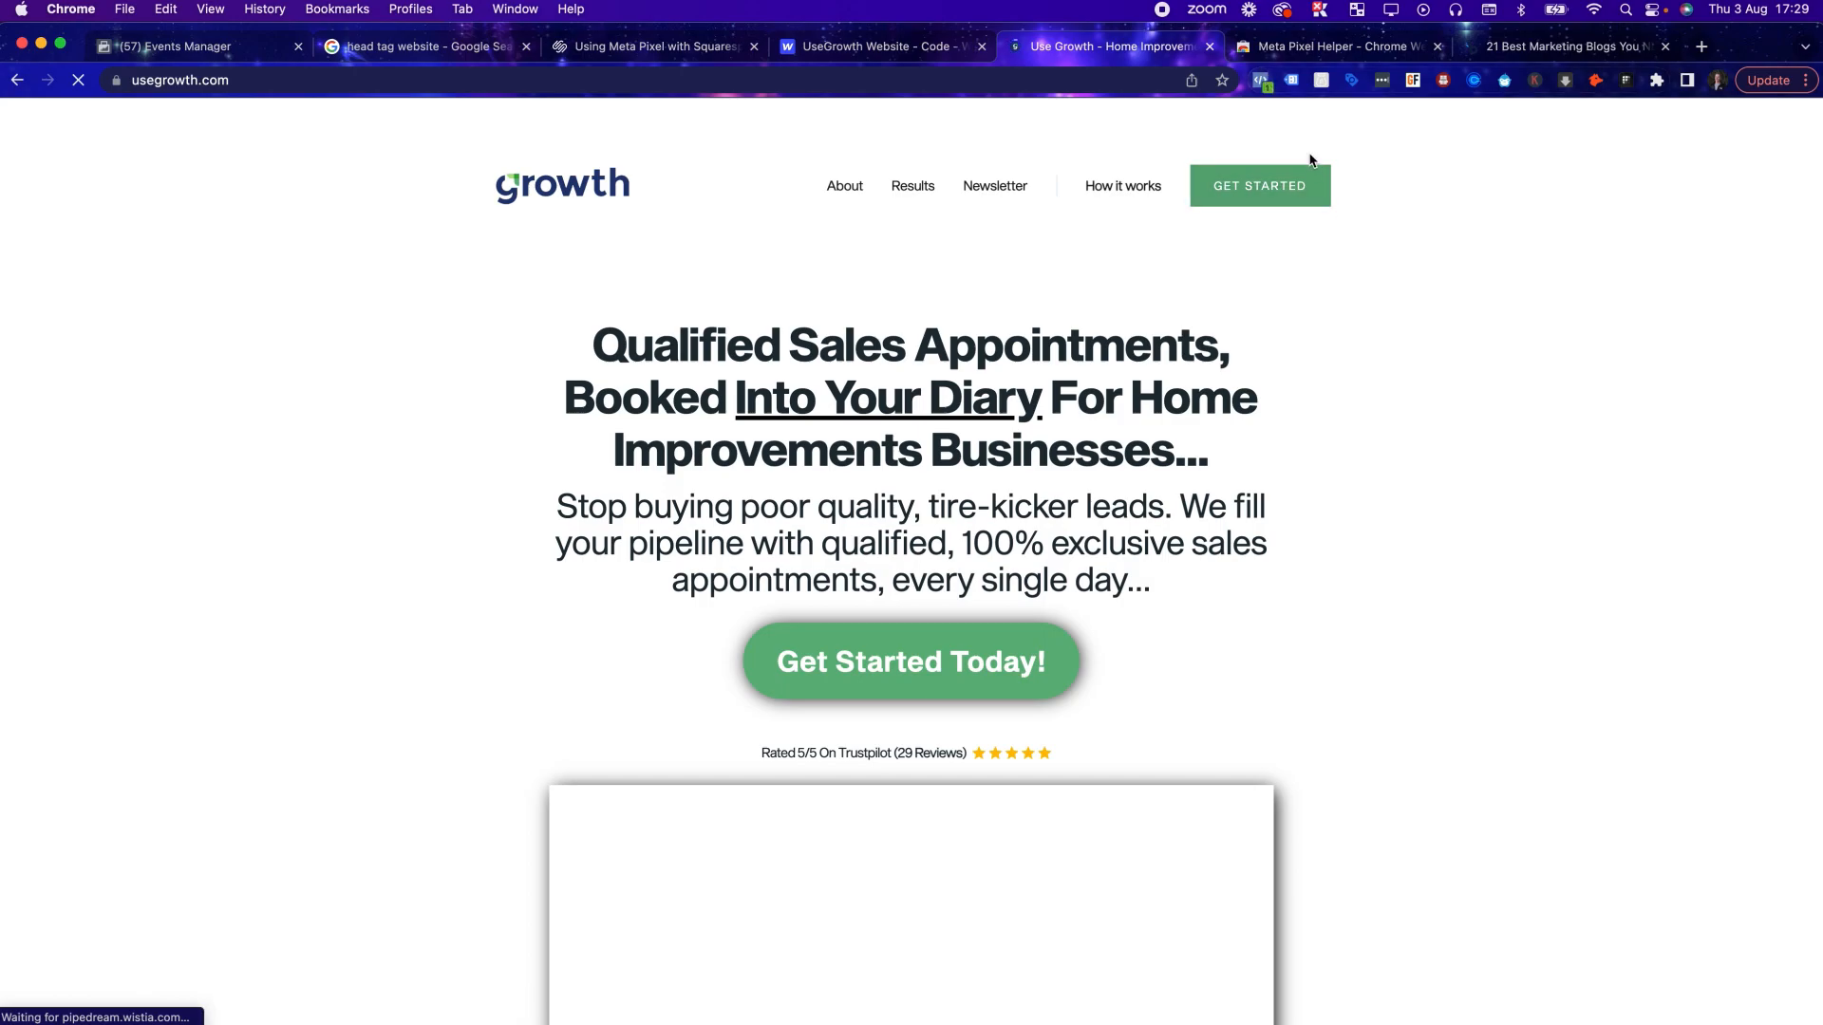
{"action": "left_click", "coordinate": [1260, 80]}
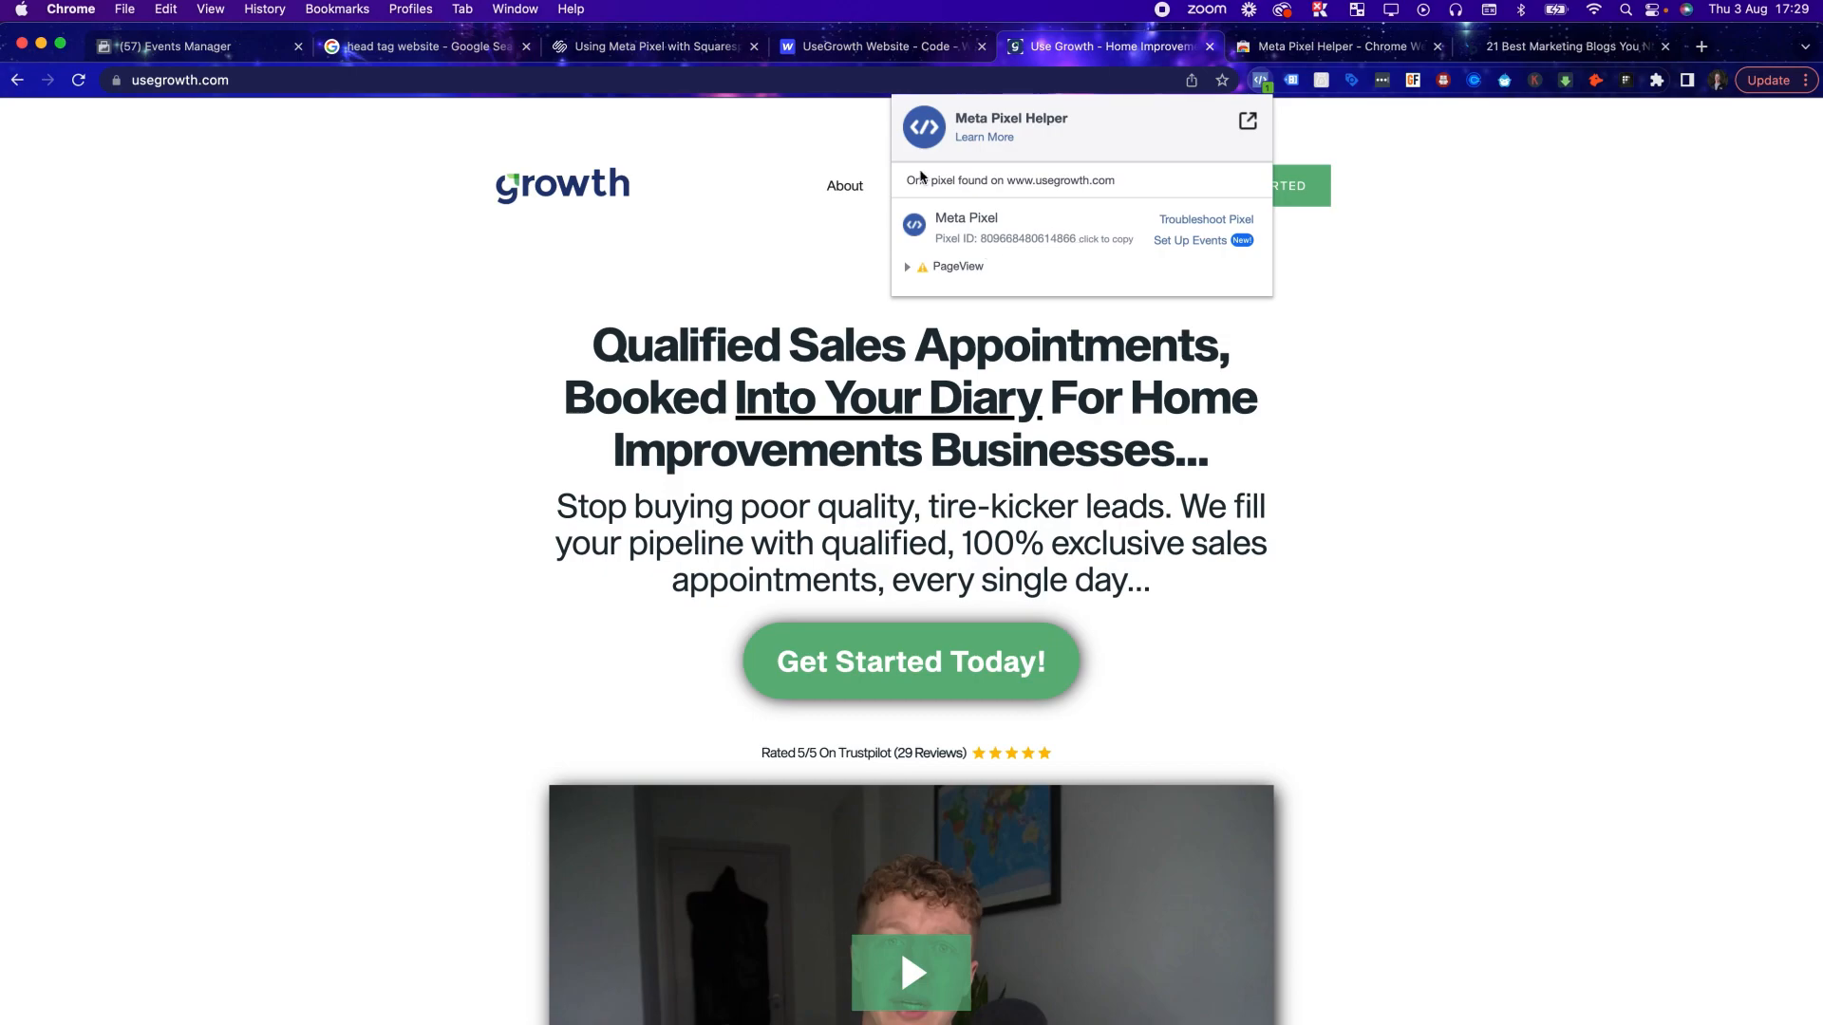
{"action": "left_click", "coordinate": [161, 46]}
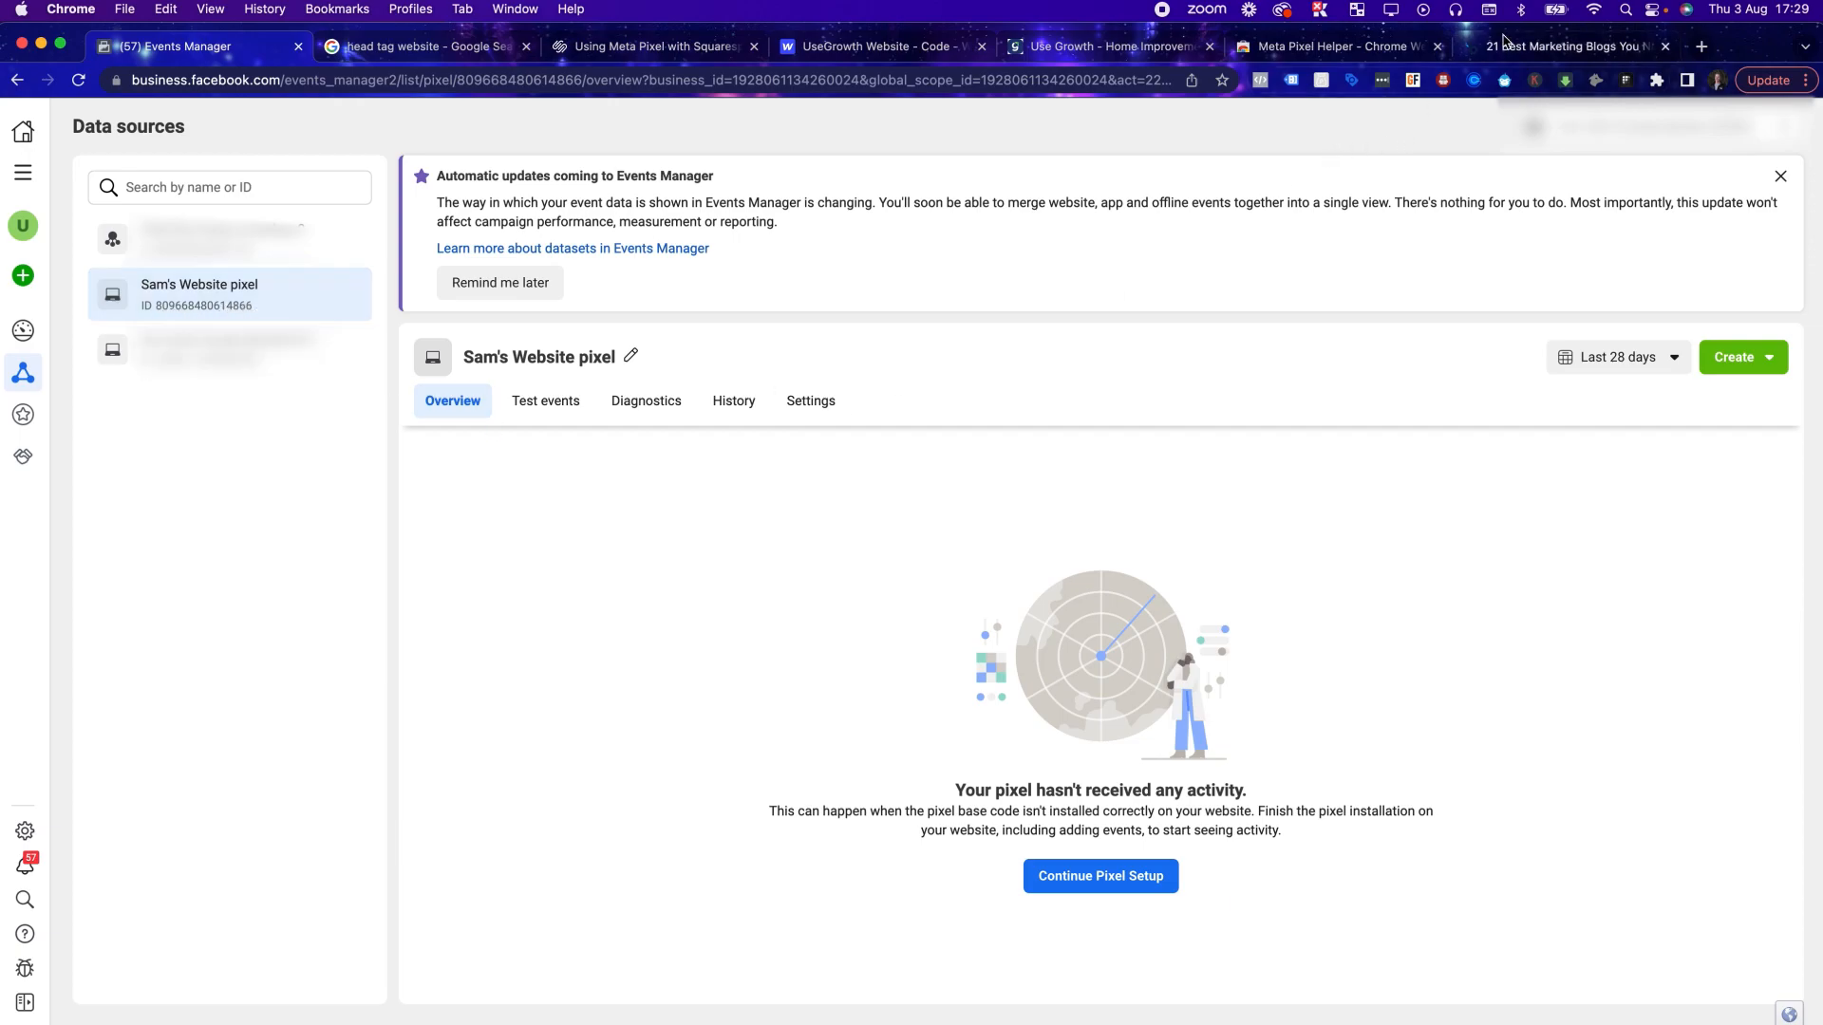
{"action": "left_click", "coordinate": [79, 80]}
Reopen Meta Pixel Helper on usegrowth.com and examine the PageView event's warnings and details
{"action": "left_click", "coordinate": [1064, 45]}
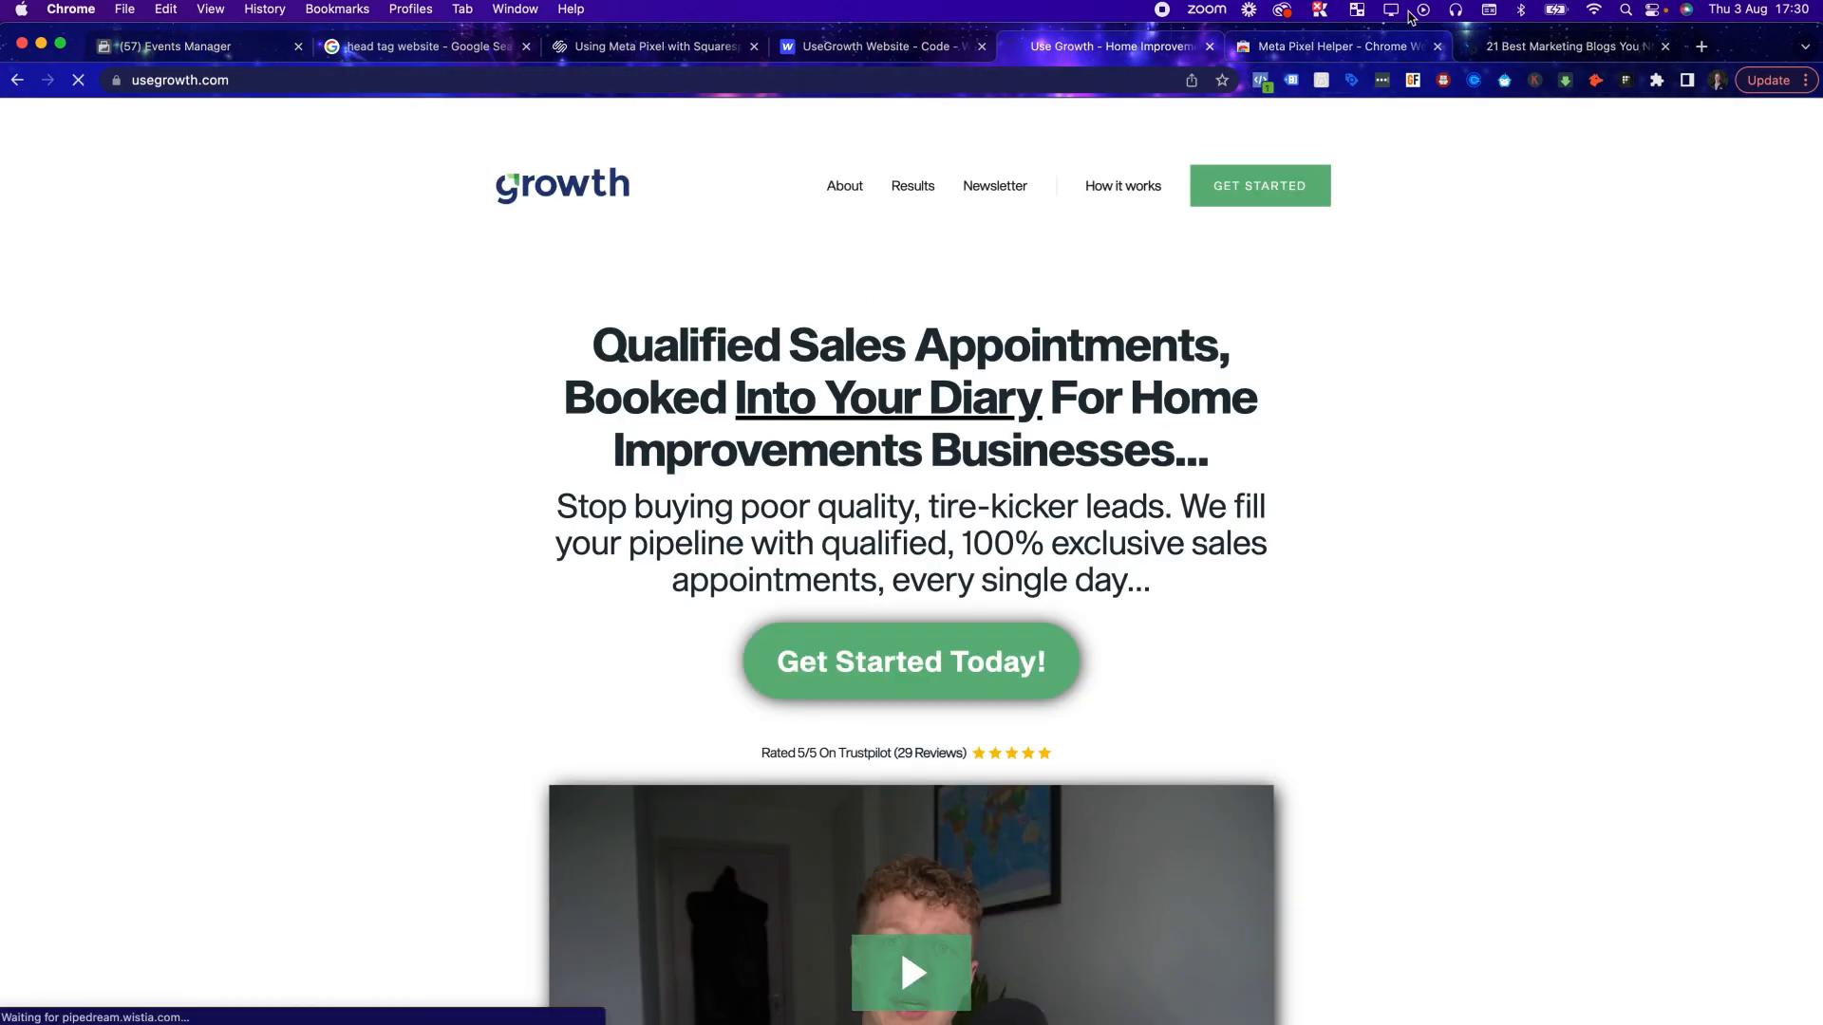
{"action": "left_click", "coordinate": [1261, 80]}
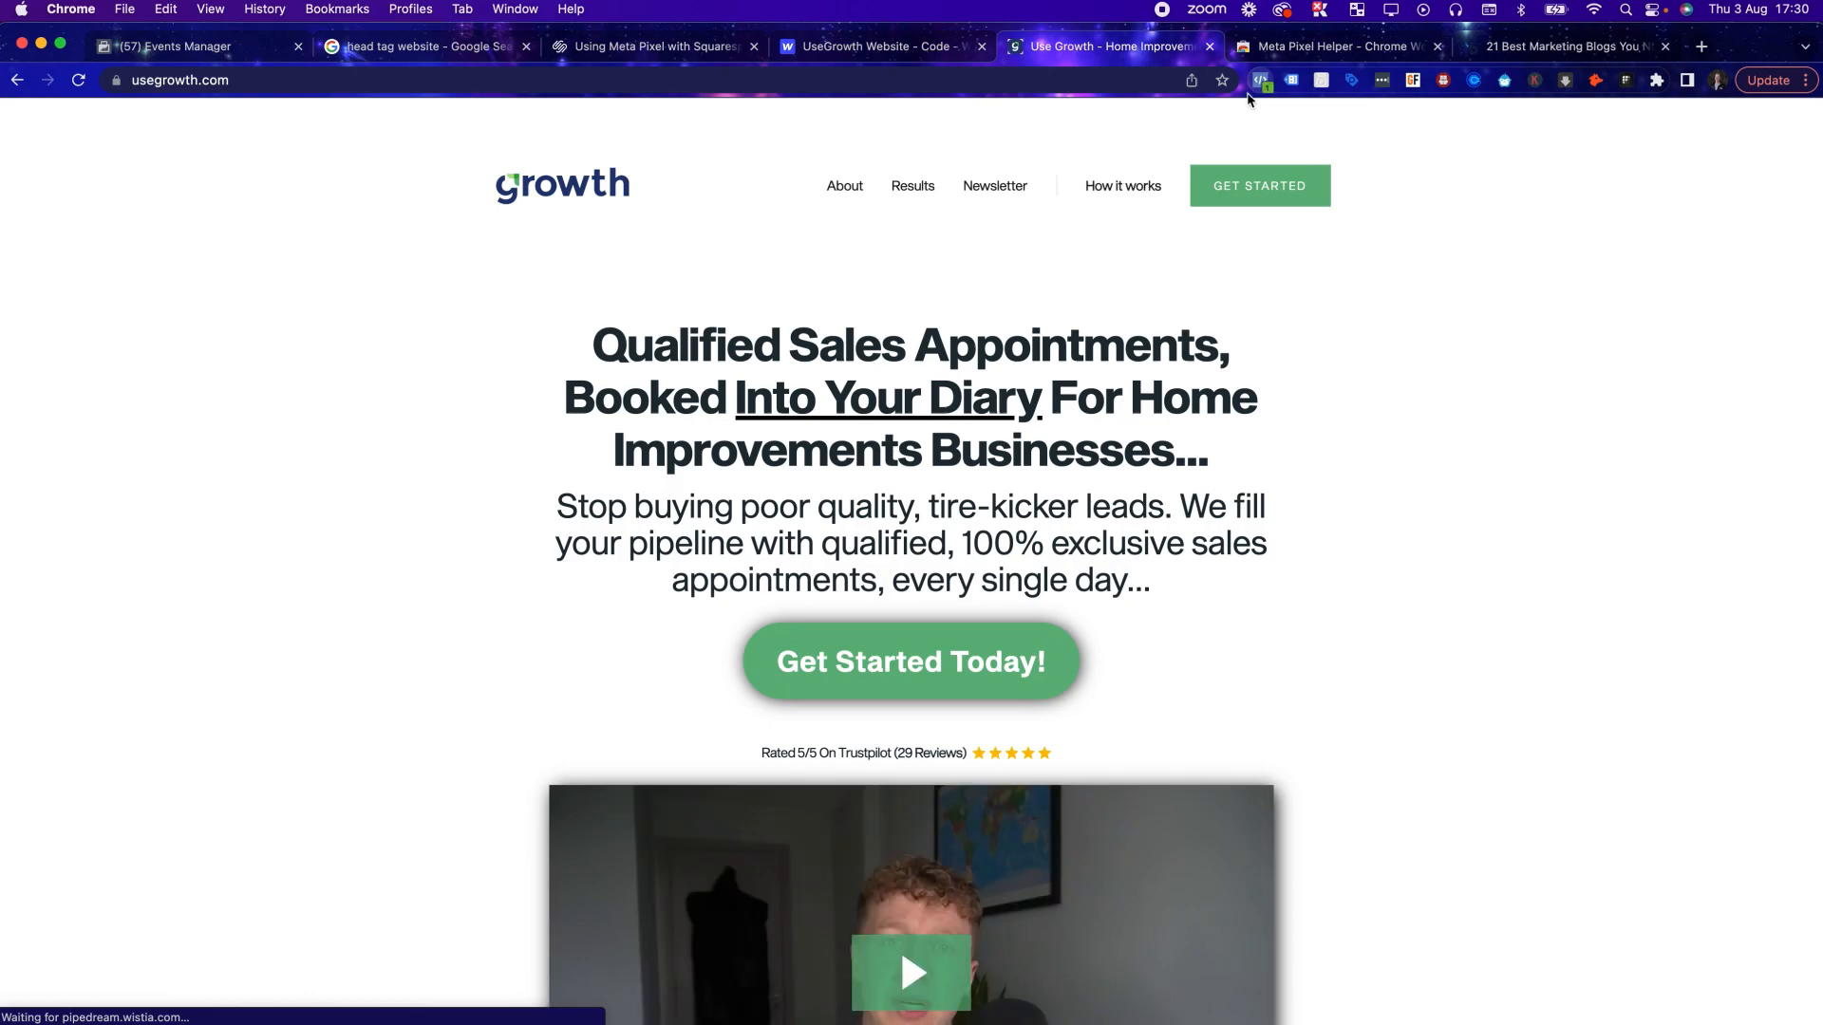
{"action": "left_click", "coordinate": [1261, 81]}
{"action": "left_click", "coordinate": [908, 269]}
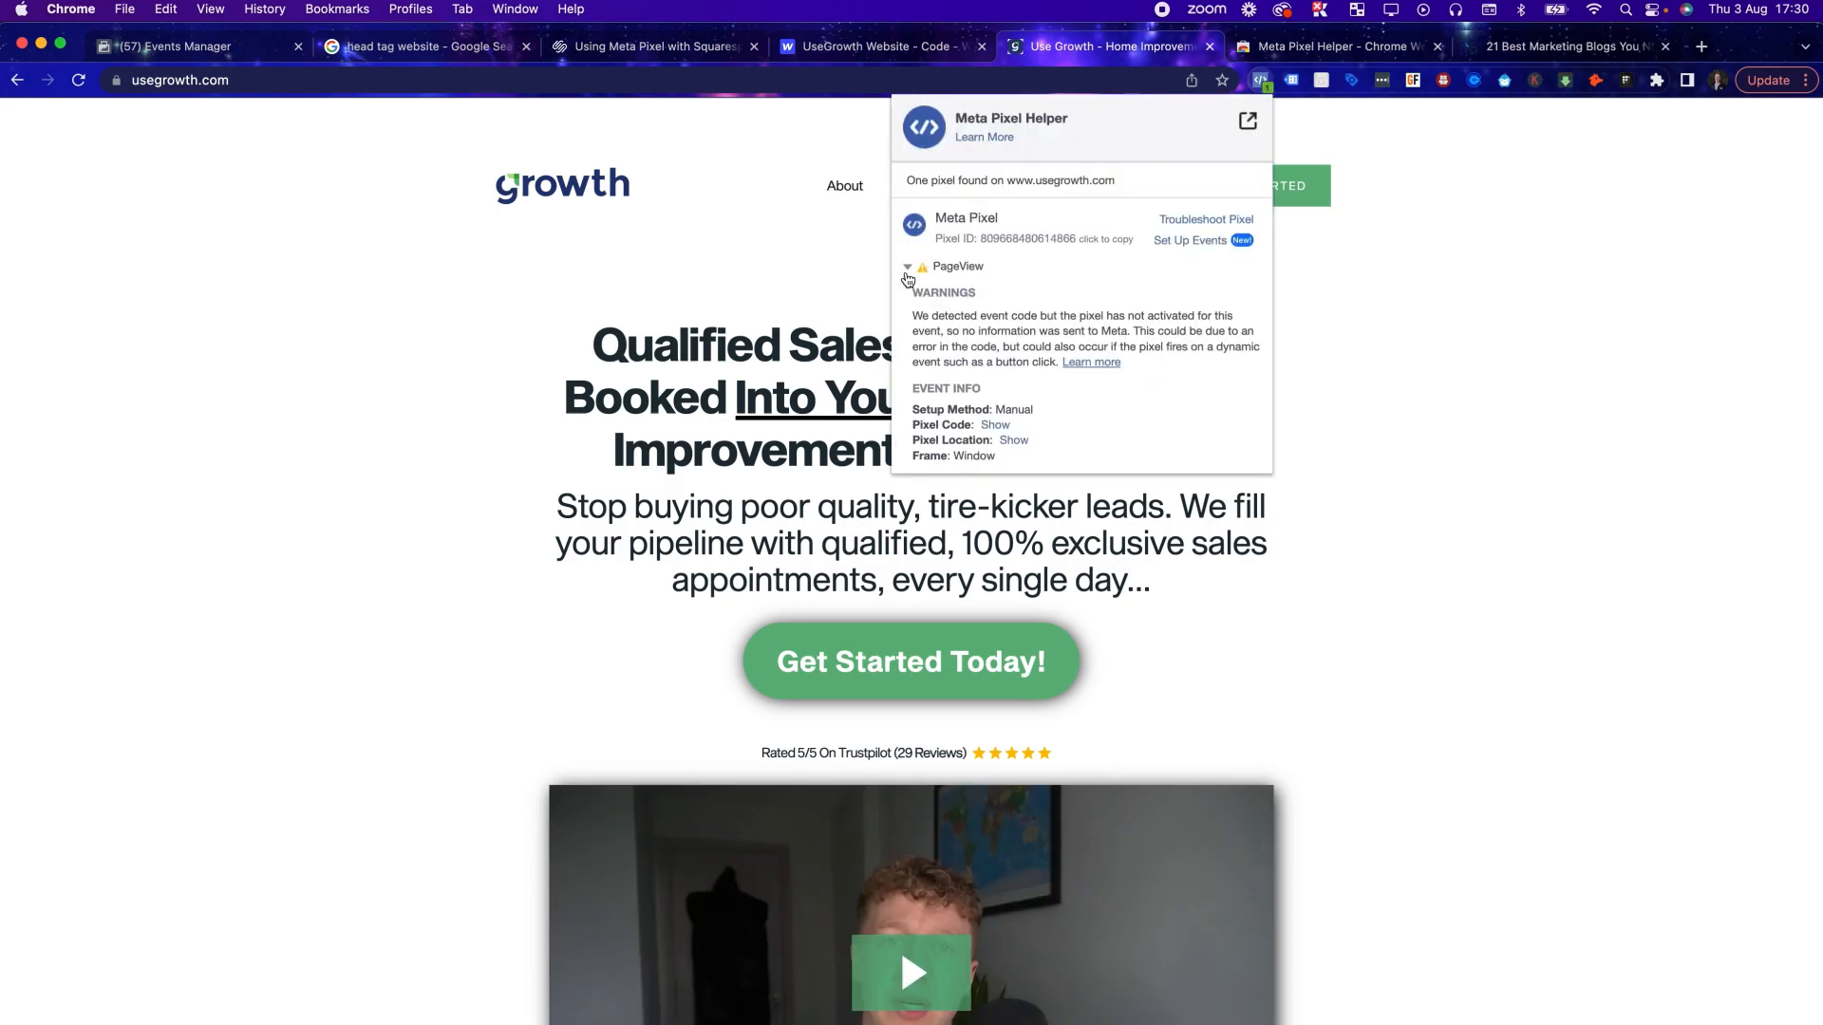
{"action": "left_click", "coordinate": [909, 271]}
{"action": "left_click", "coordinate": [909, 271]}
{"action": "left_click", "coordinate": [908, 271]}
{"action": "left_click", "coordinate": [1261, 82]}
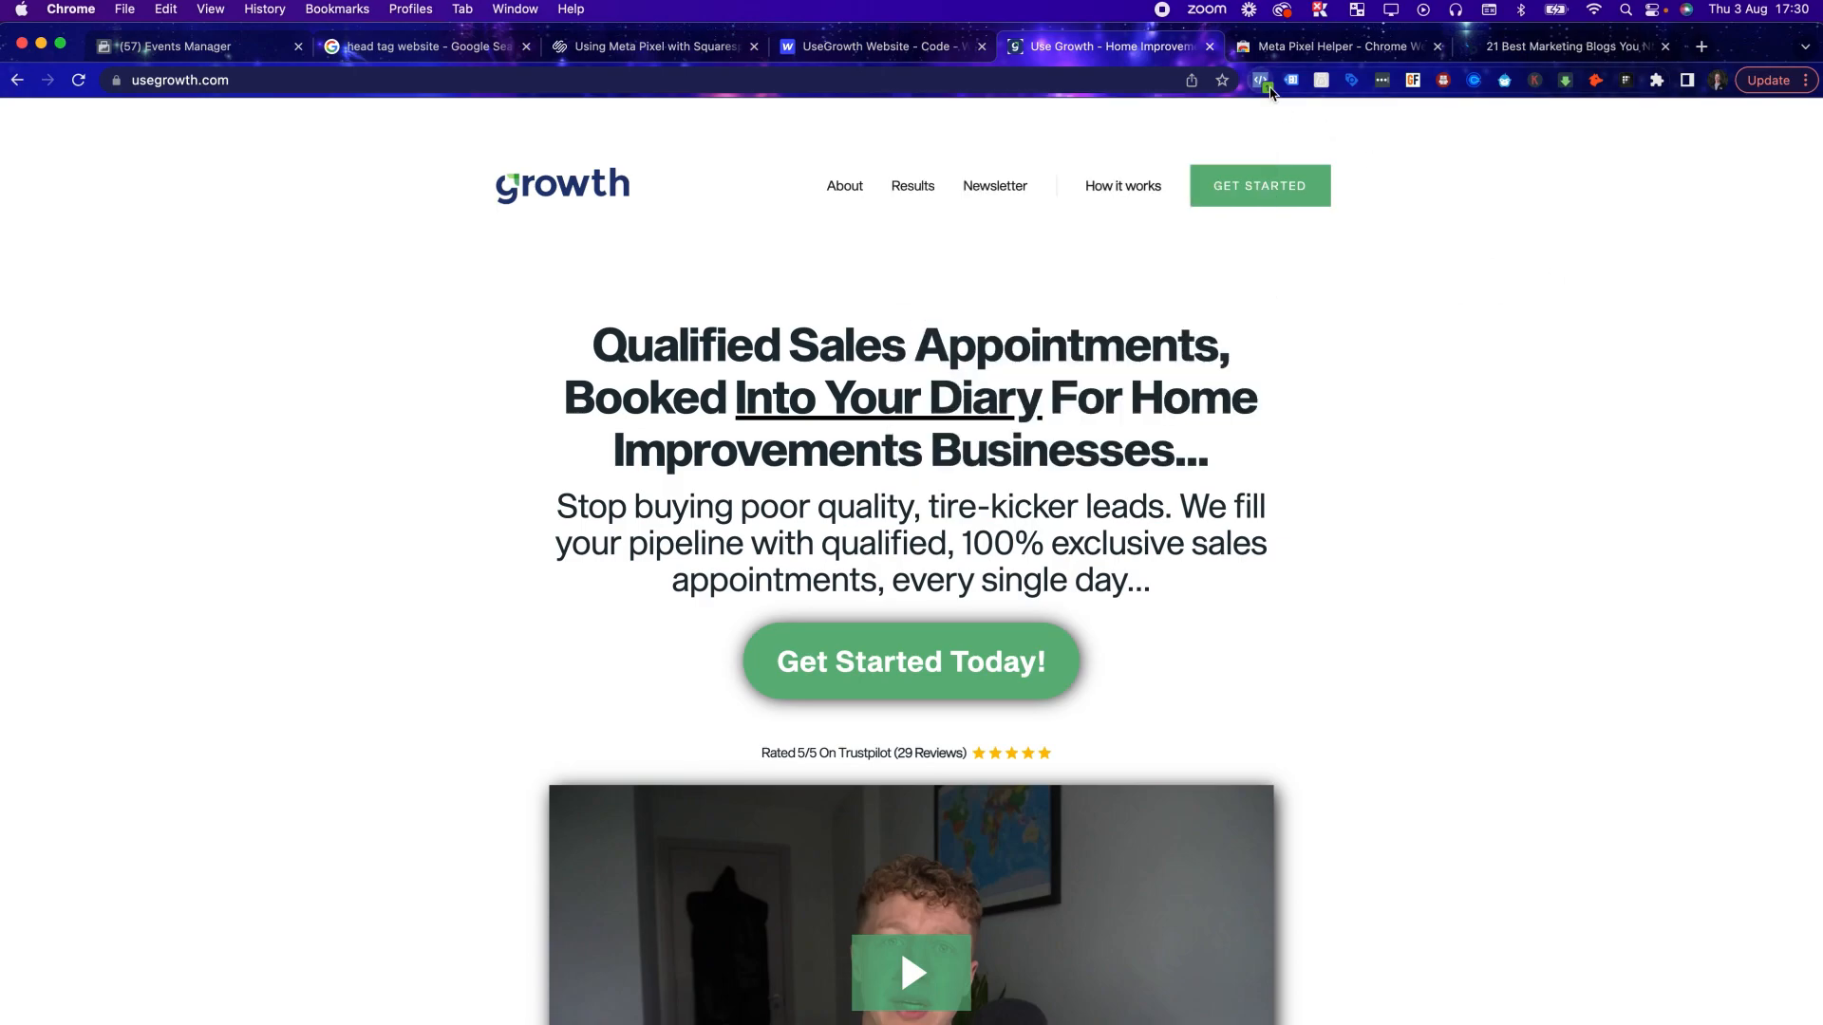
Go back to Events Manager and switch to Ads Manager
{"action": "left_click", "coordinate": [829, 45]}
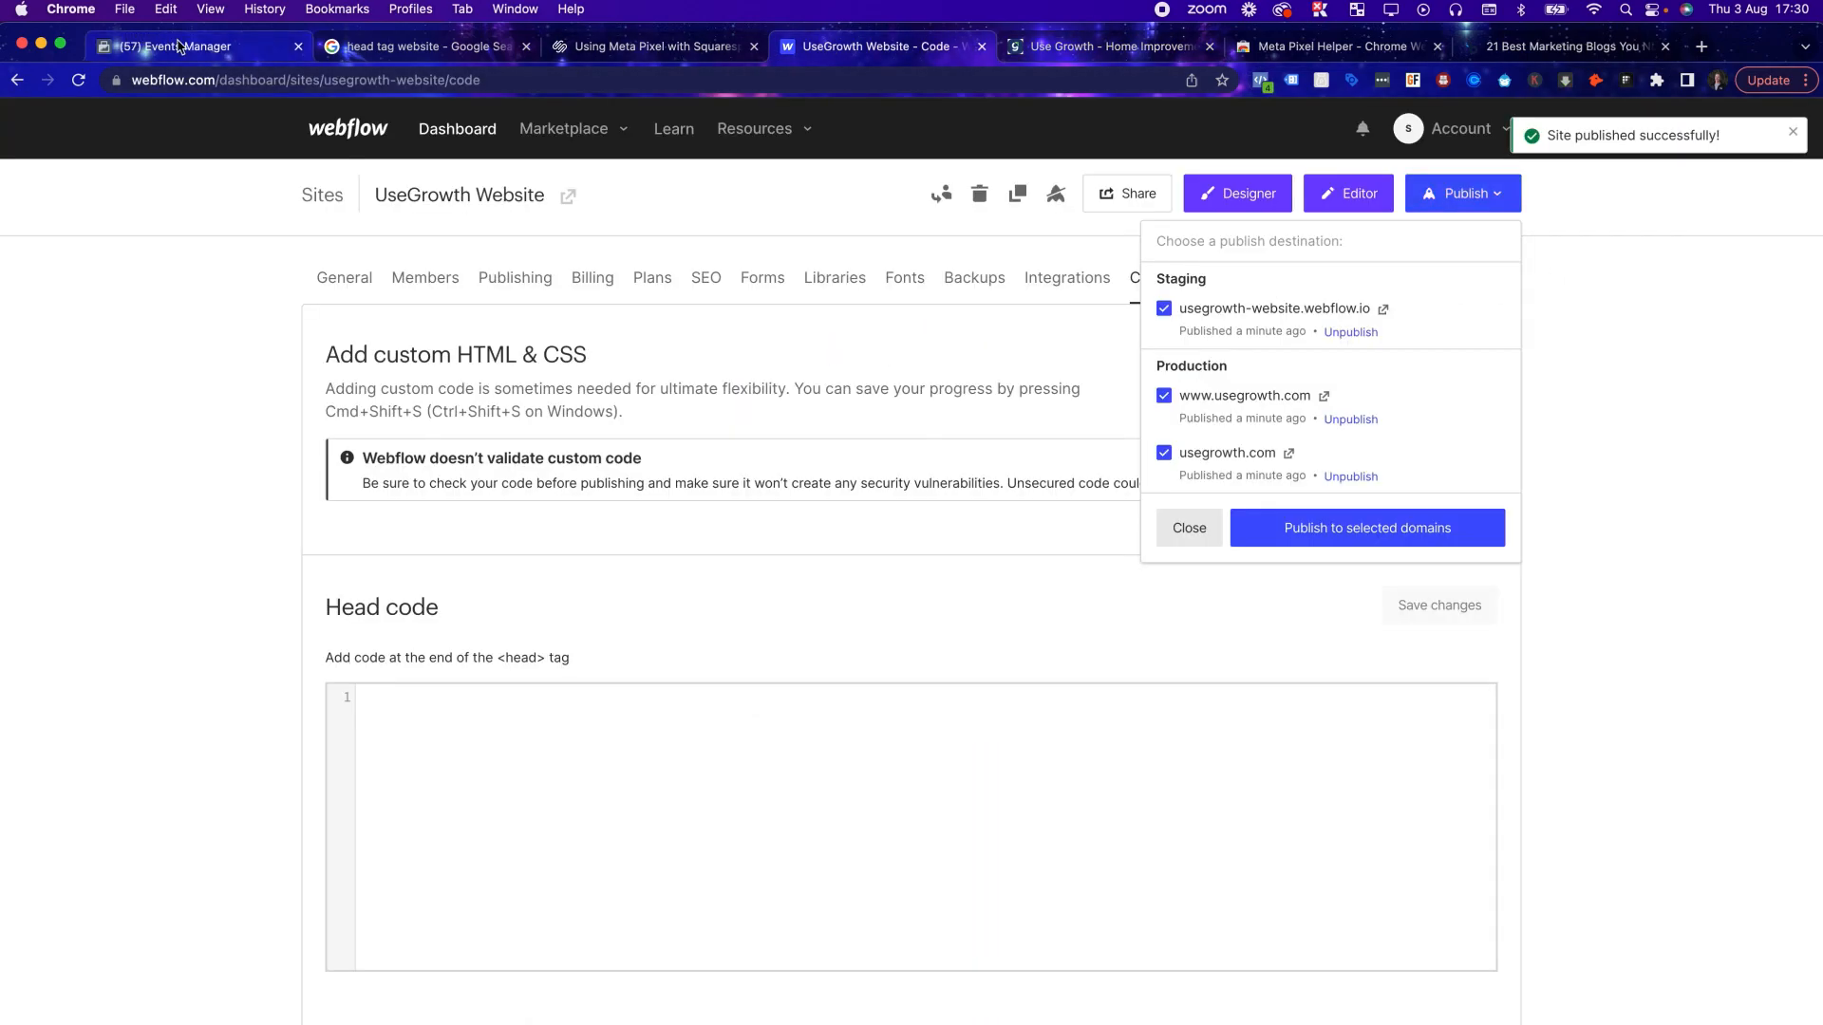
{"action": "left_click", "coordinate": [181, 45]}
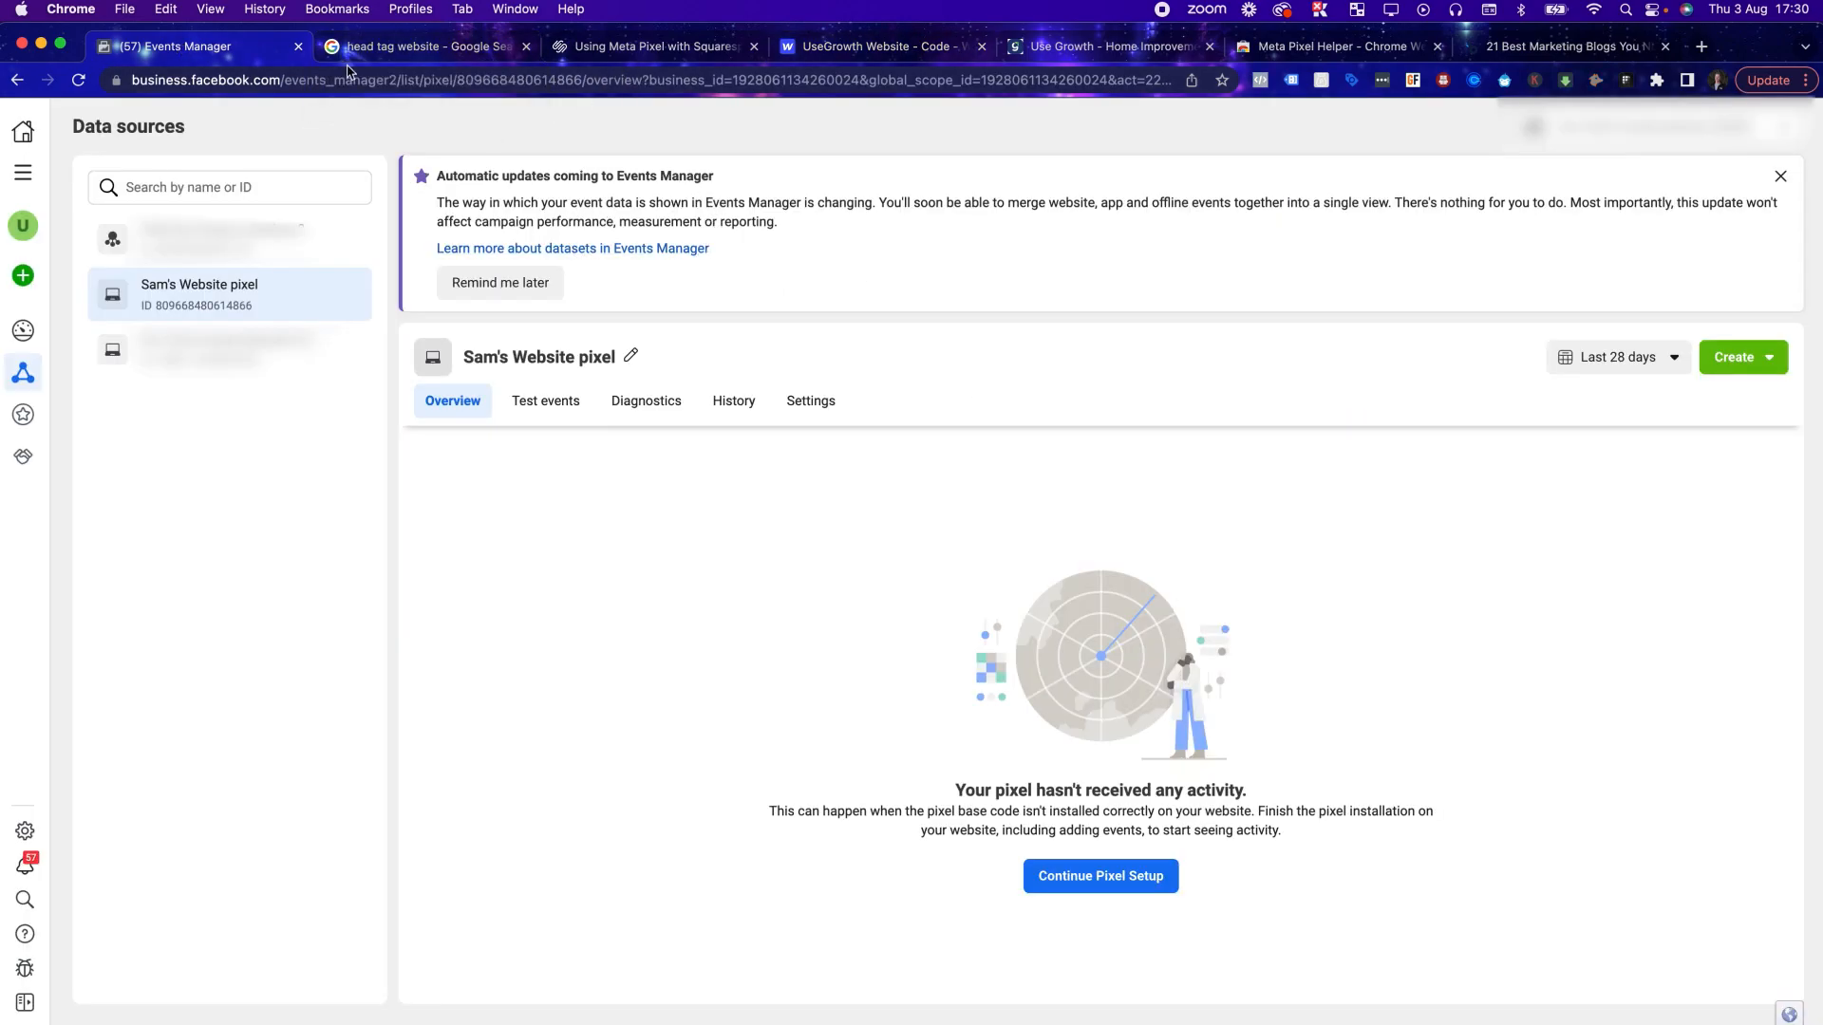
{"action": "left_click", "coordinate": [23, 174]}
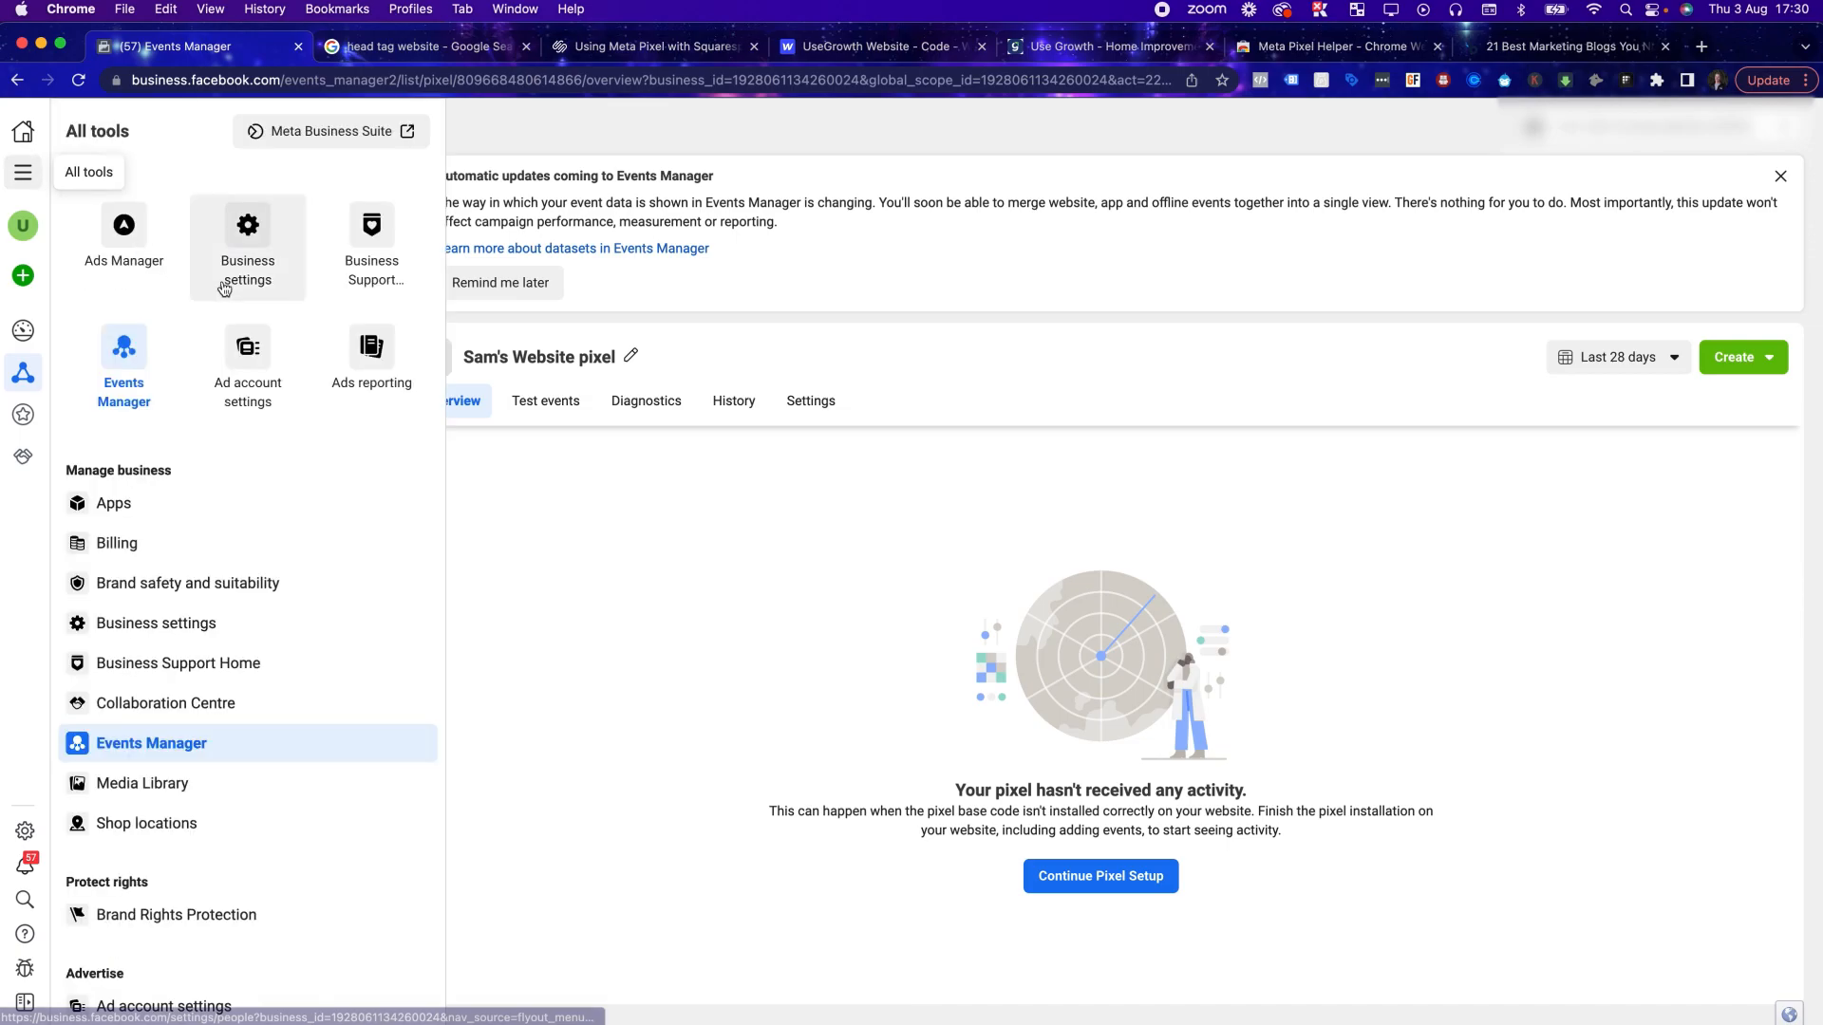
{"action": "left_click", "coordinate": [125, 230]}
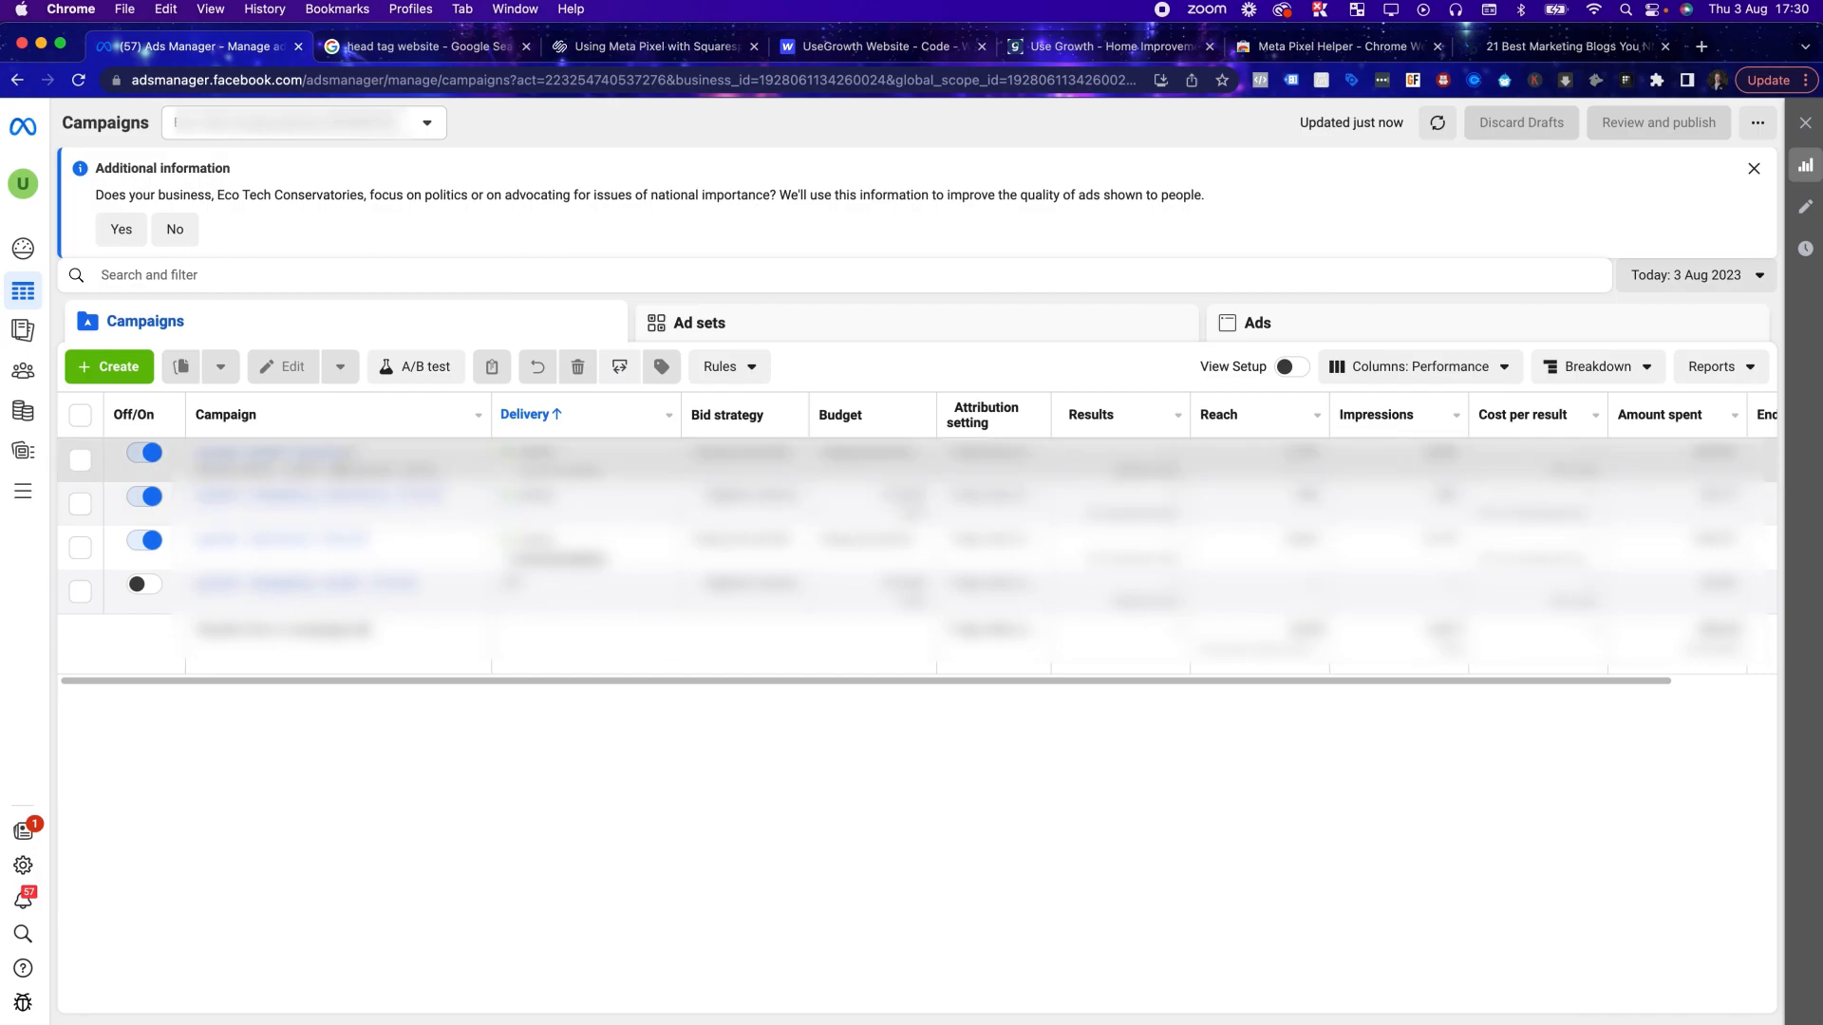
Create a new campaign with the Traffic objective and name it Retargeting
{"action": "left_click", "coordinate": [106, 365]}
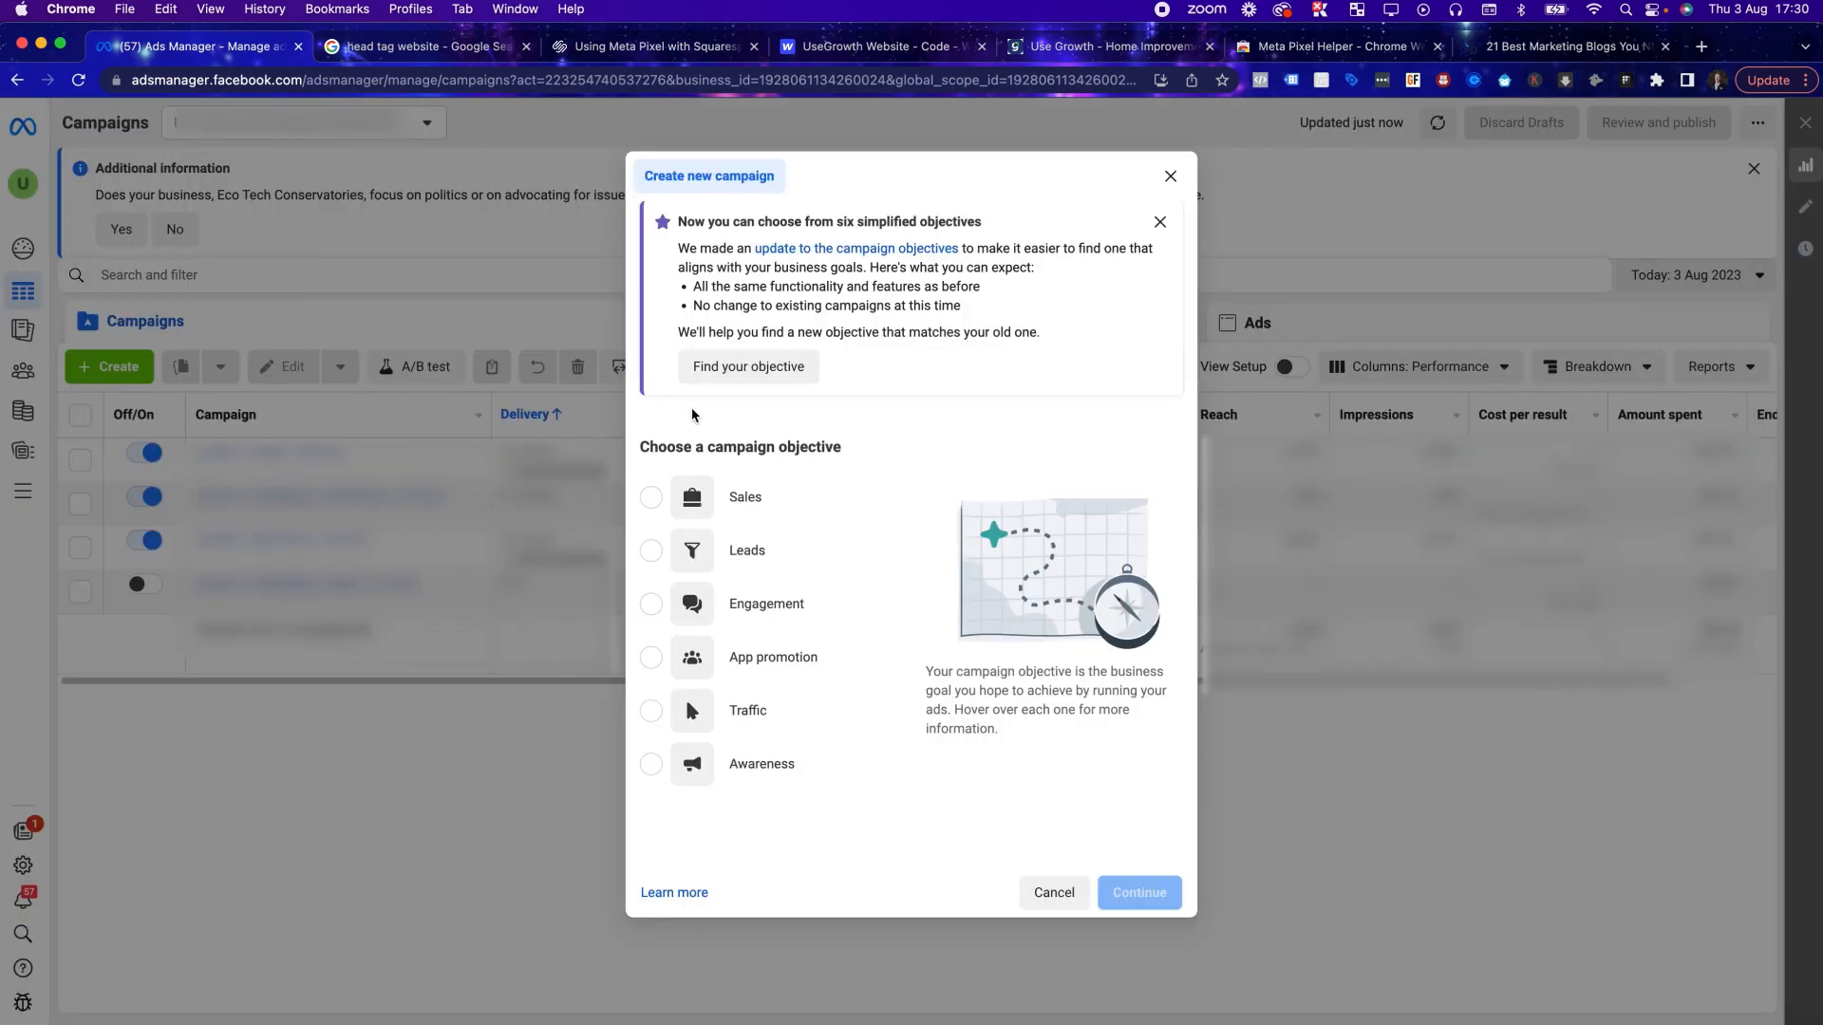
{"action": "left_click", "coordinate": [759, 724]}
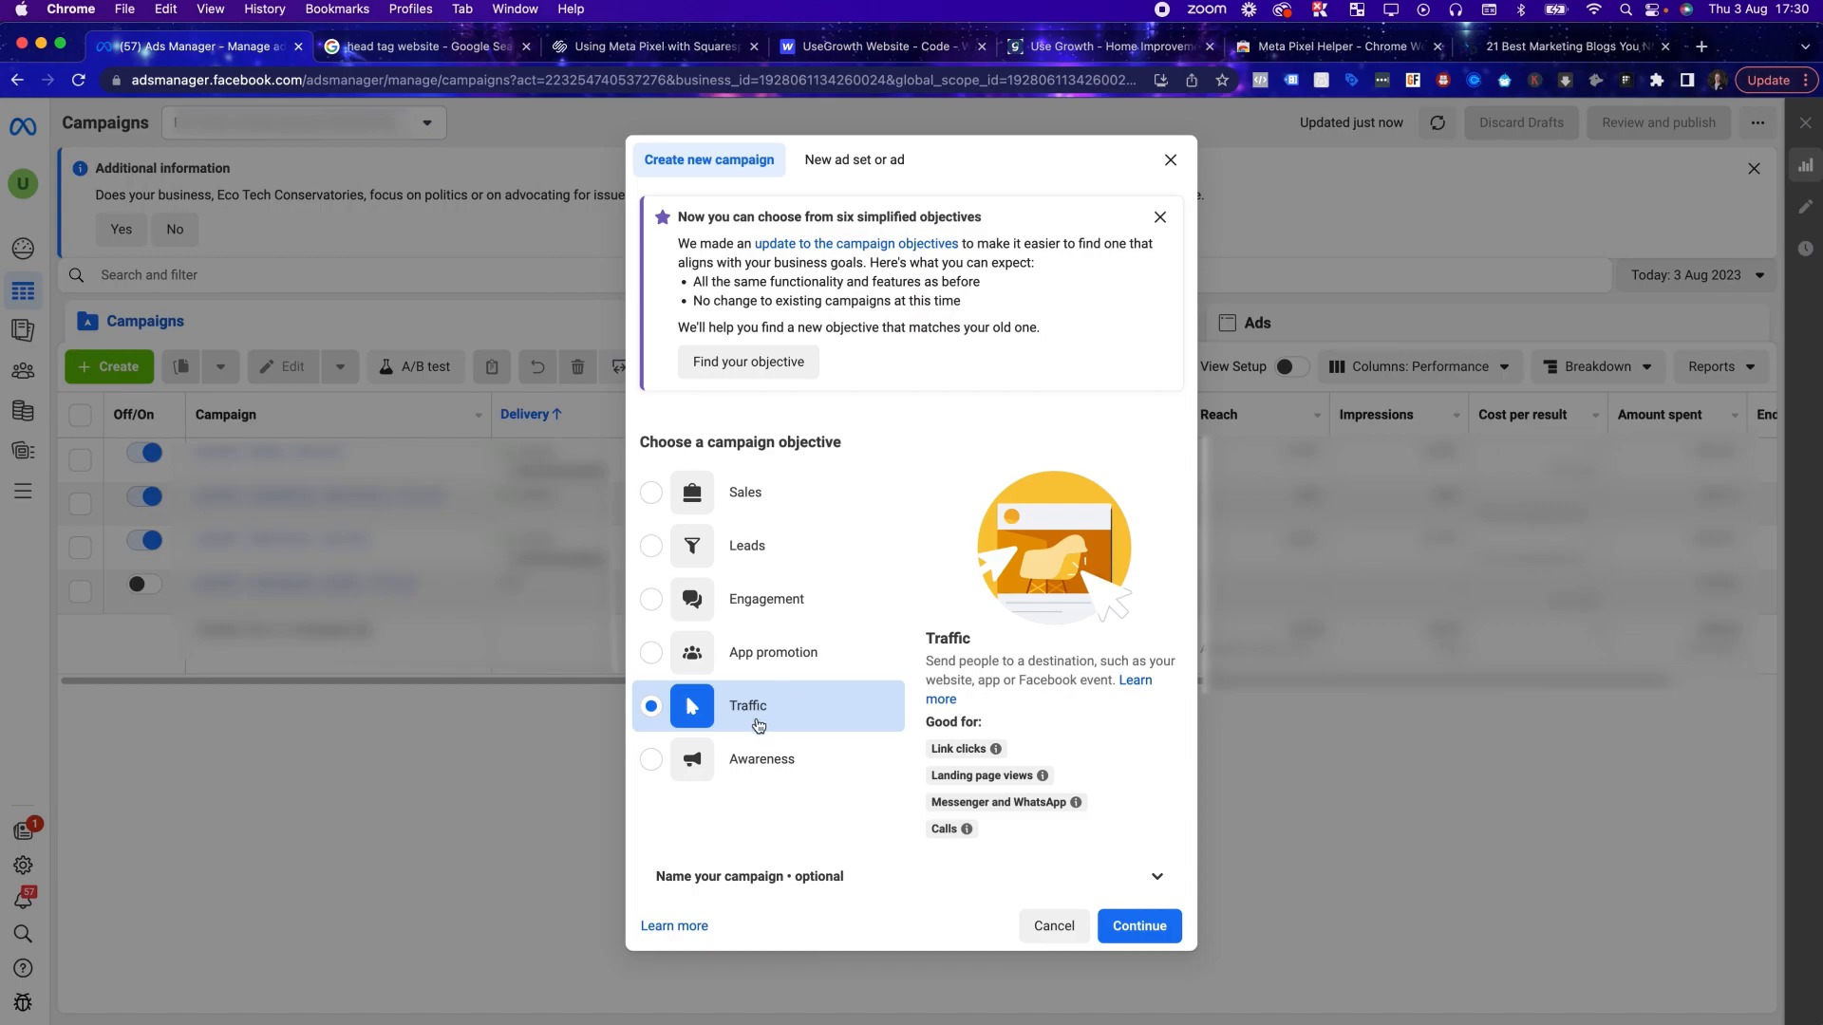
{"action": "left_click", "coordinate": [754, 593]}
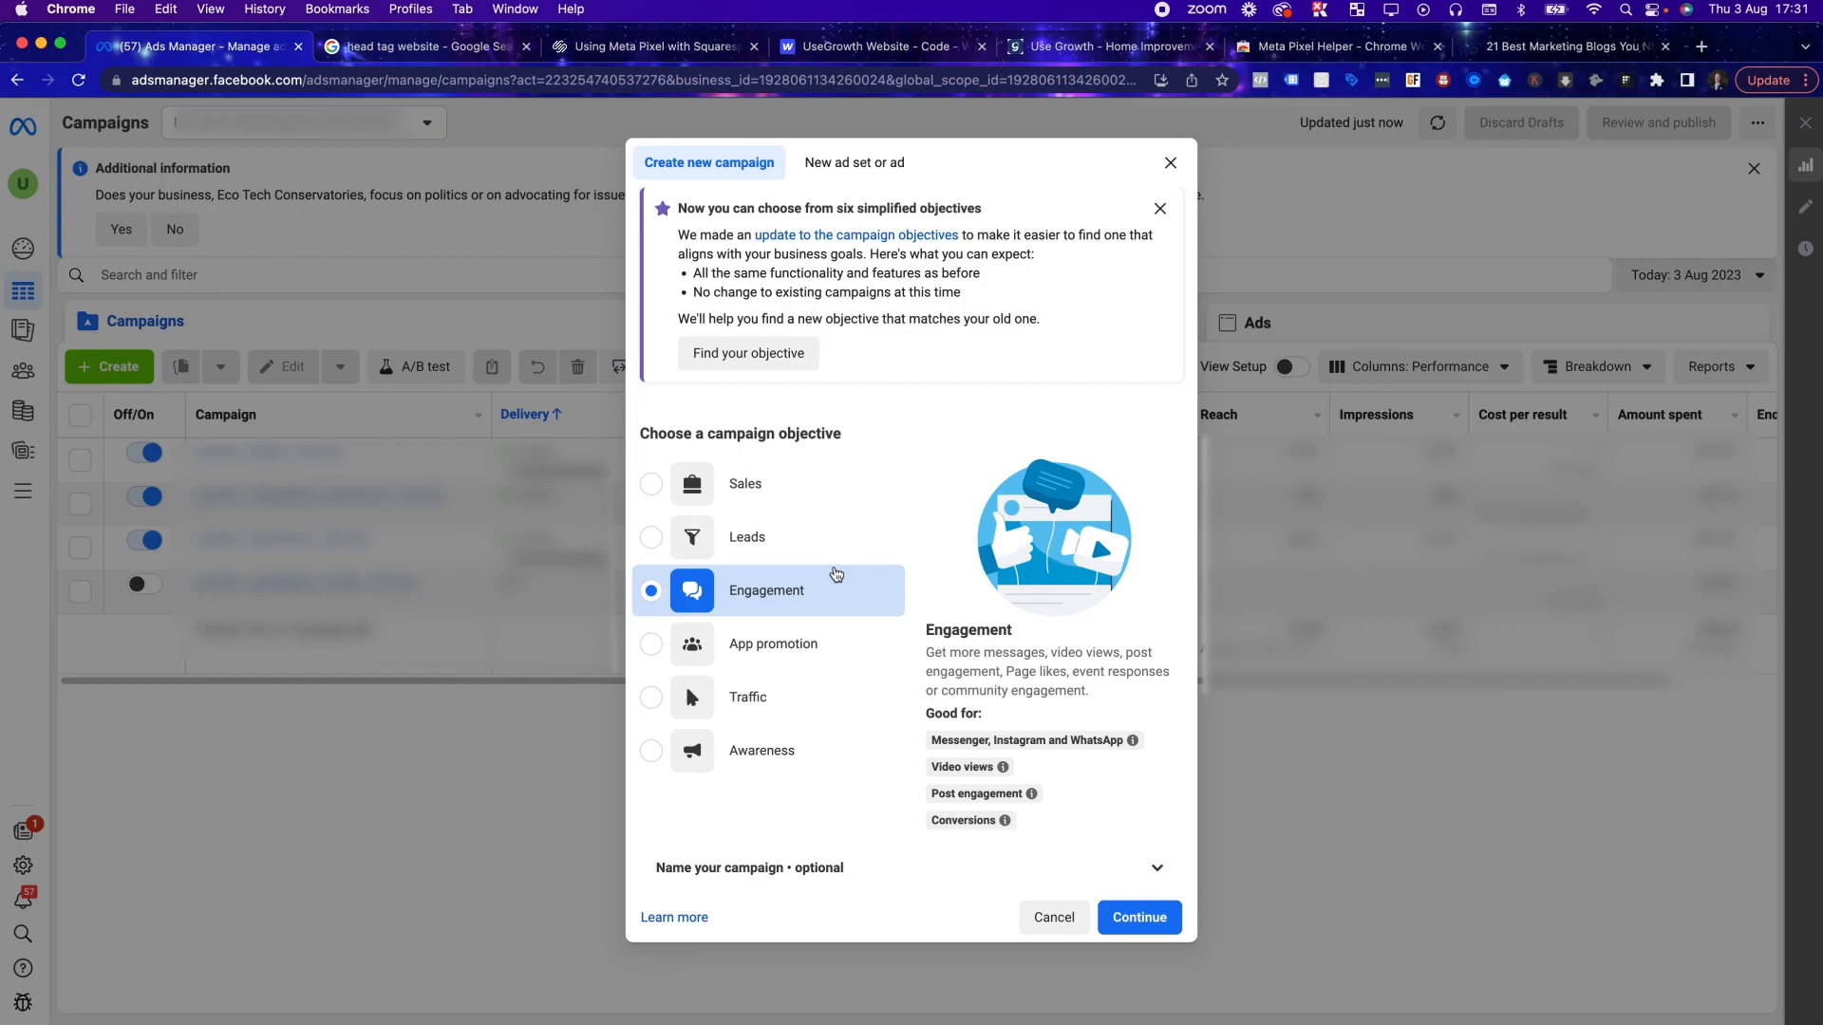
{"action": "left_click", "coordinate": [750, 698]}
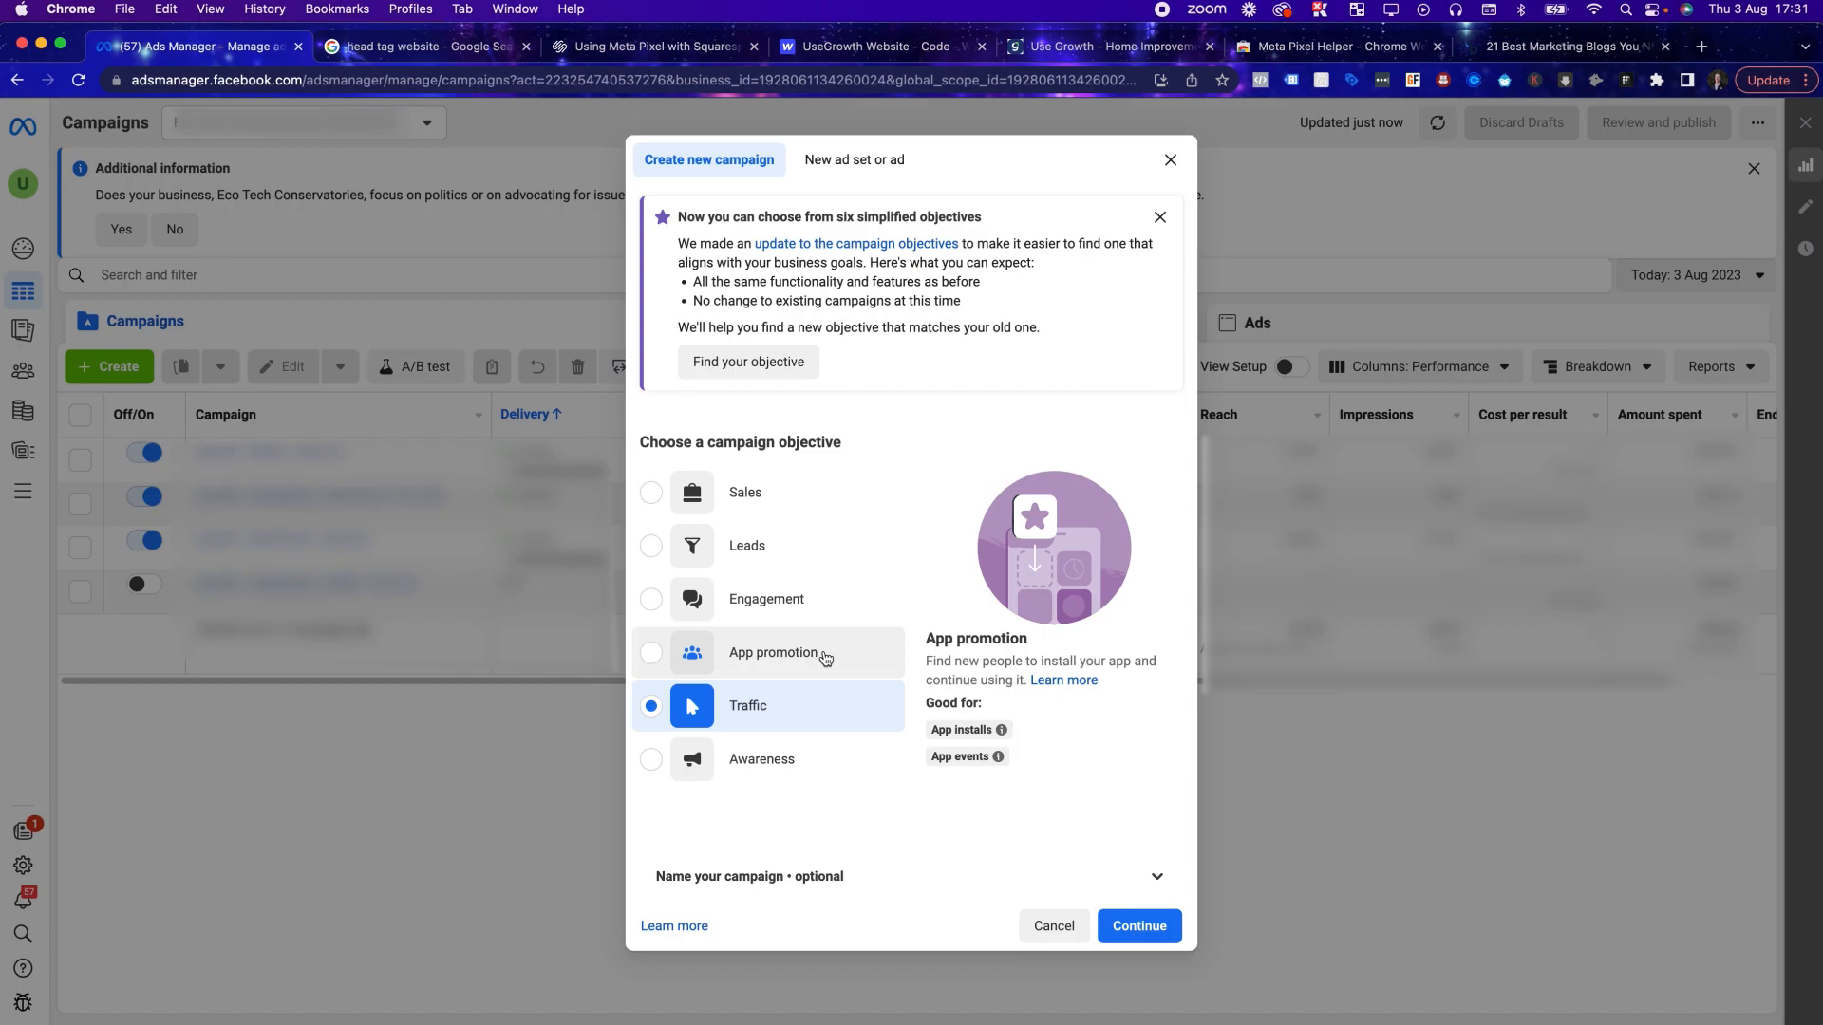
{"action": "left_click", "coordinate": [1144, 926]}
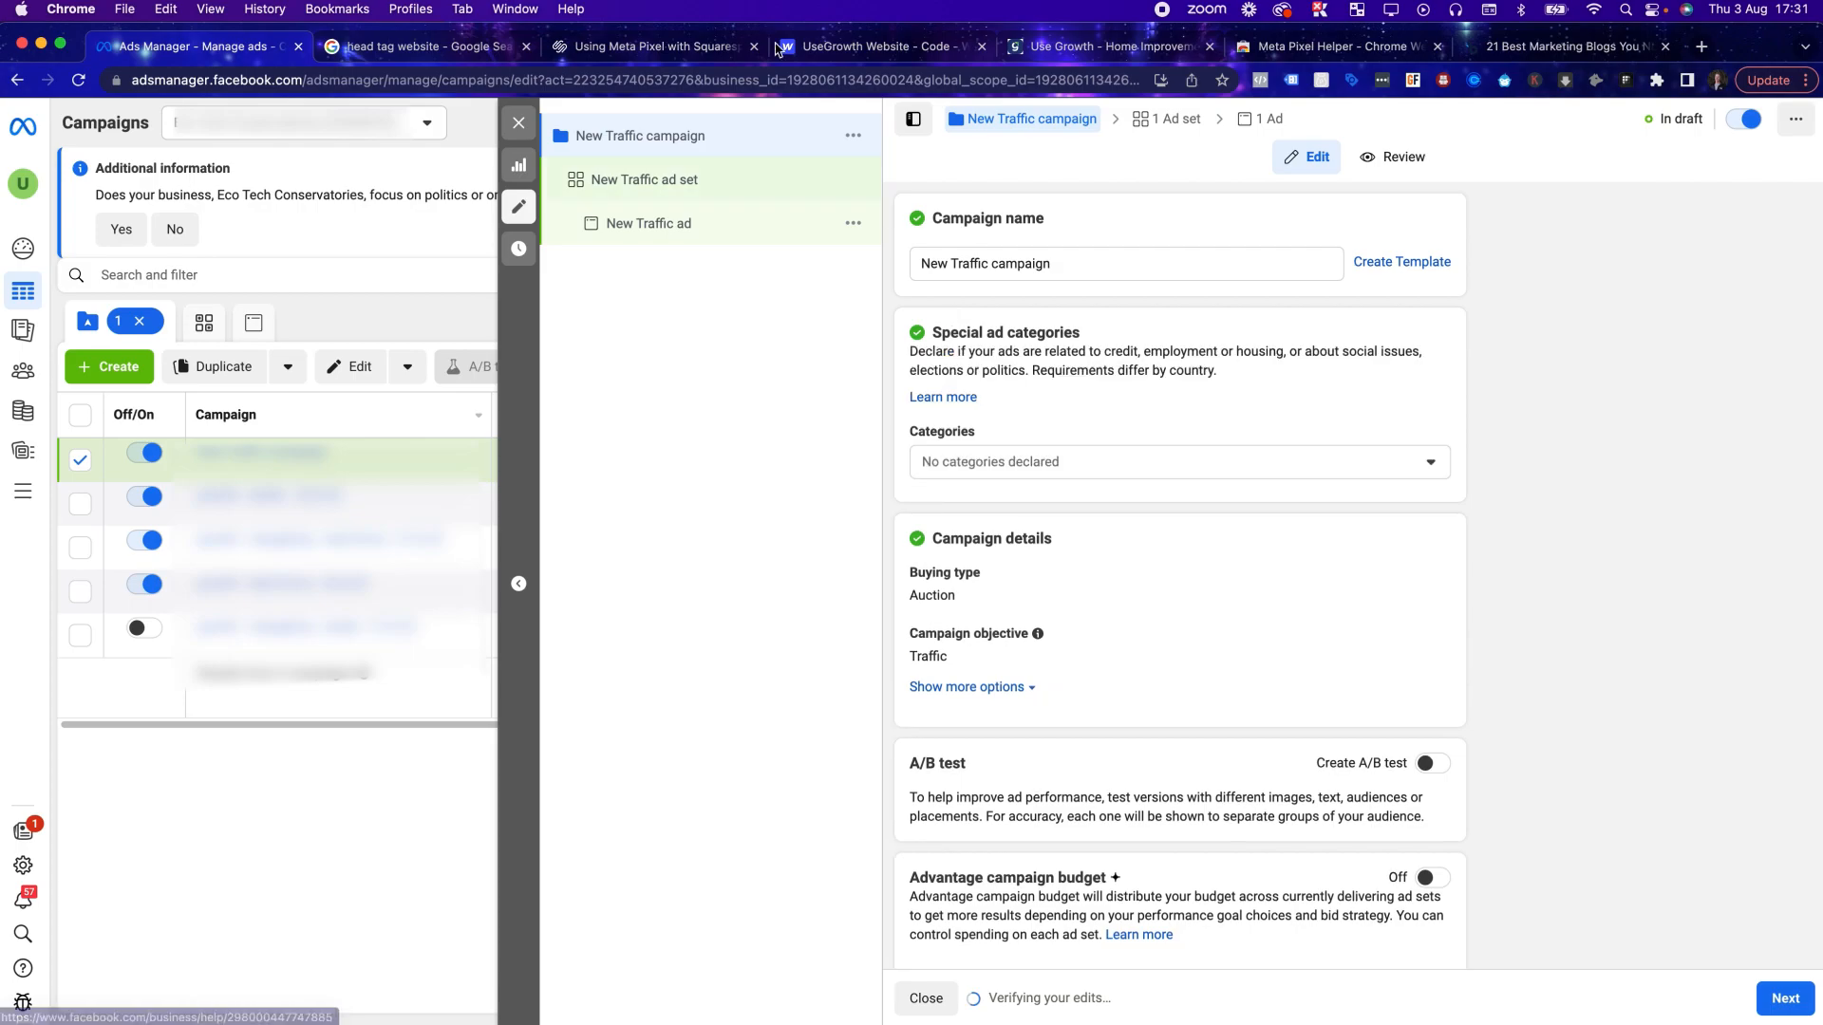
{"action": "triple_click", "coordinate": [1033, 264]}
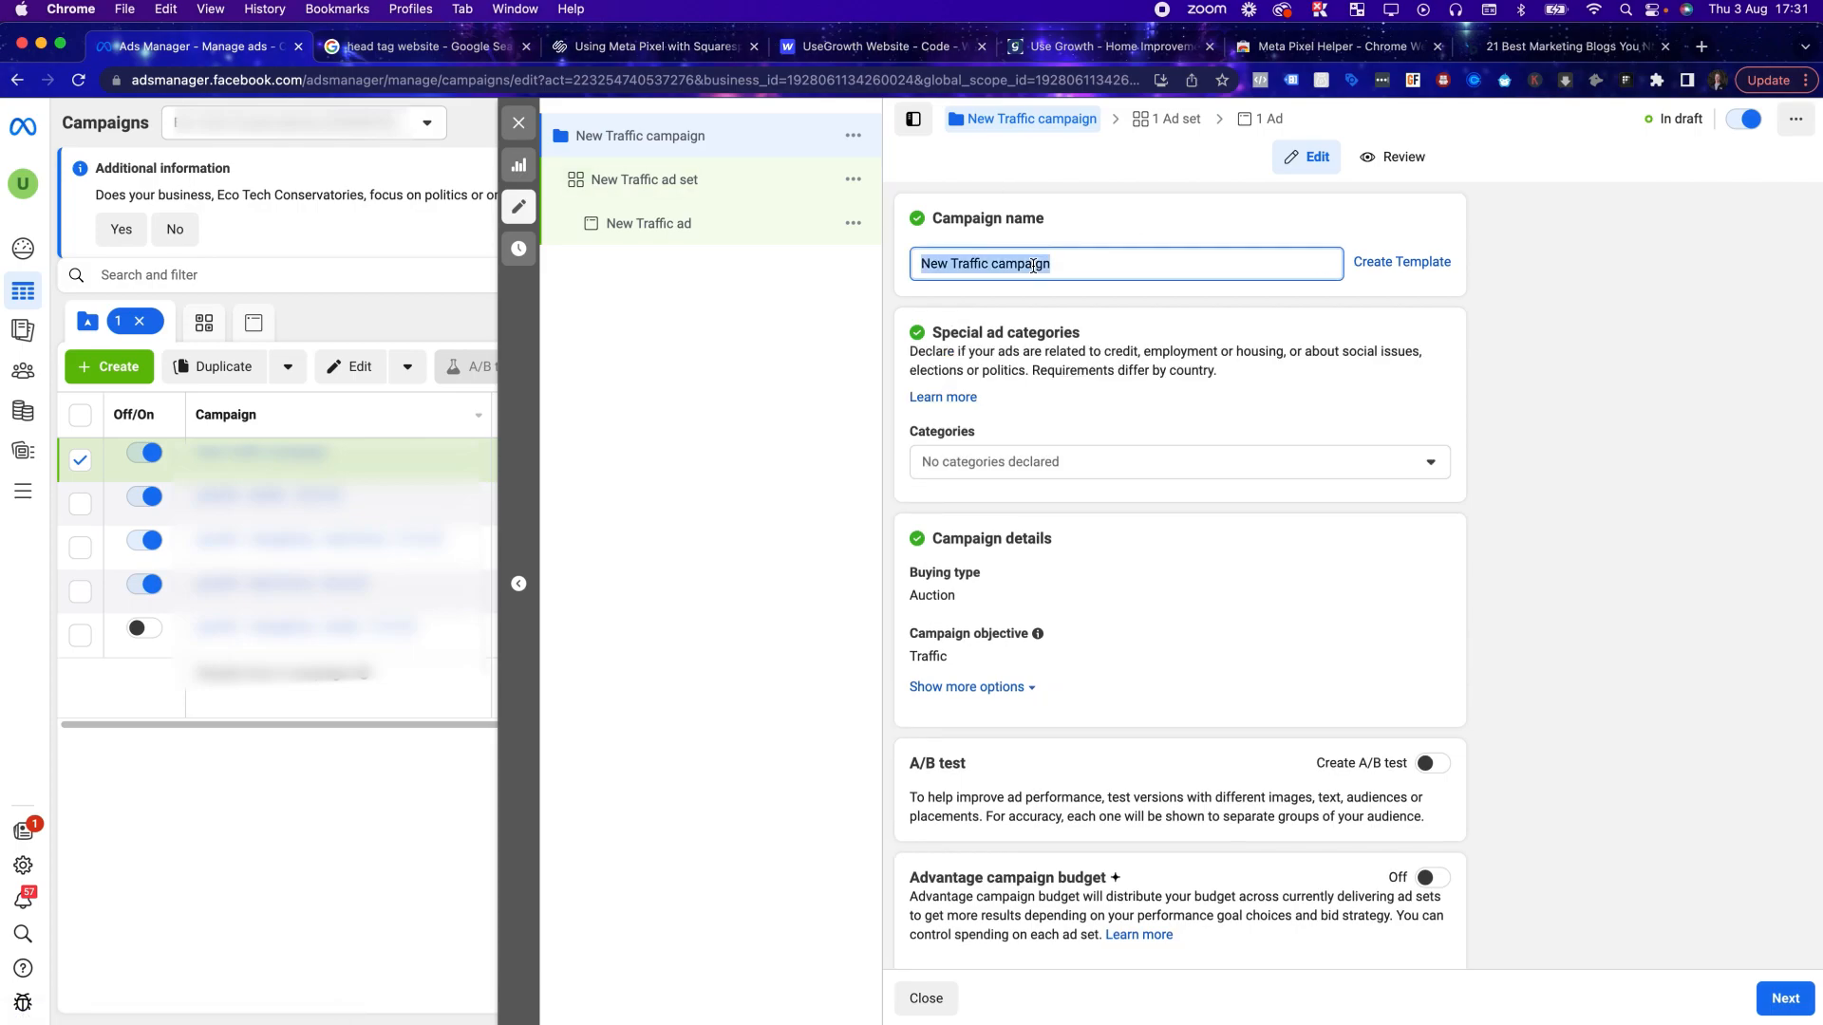
{"action": "type", "text": "Retargeting"}
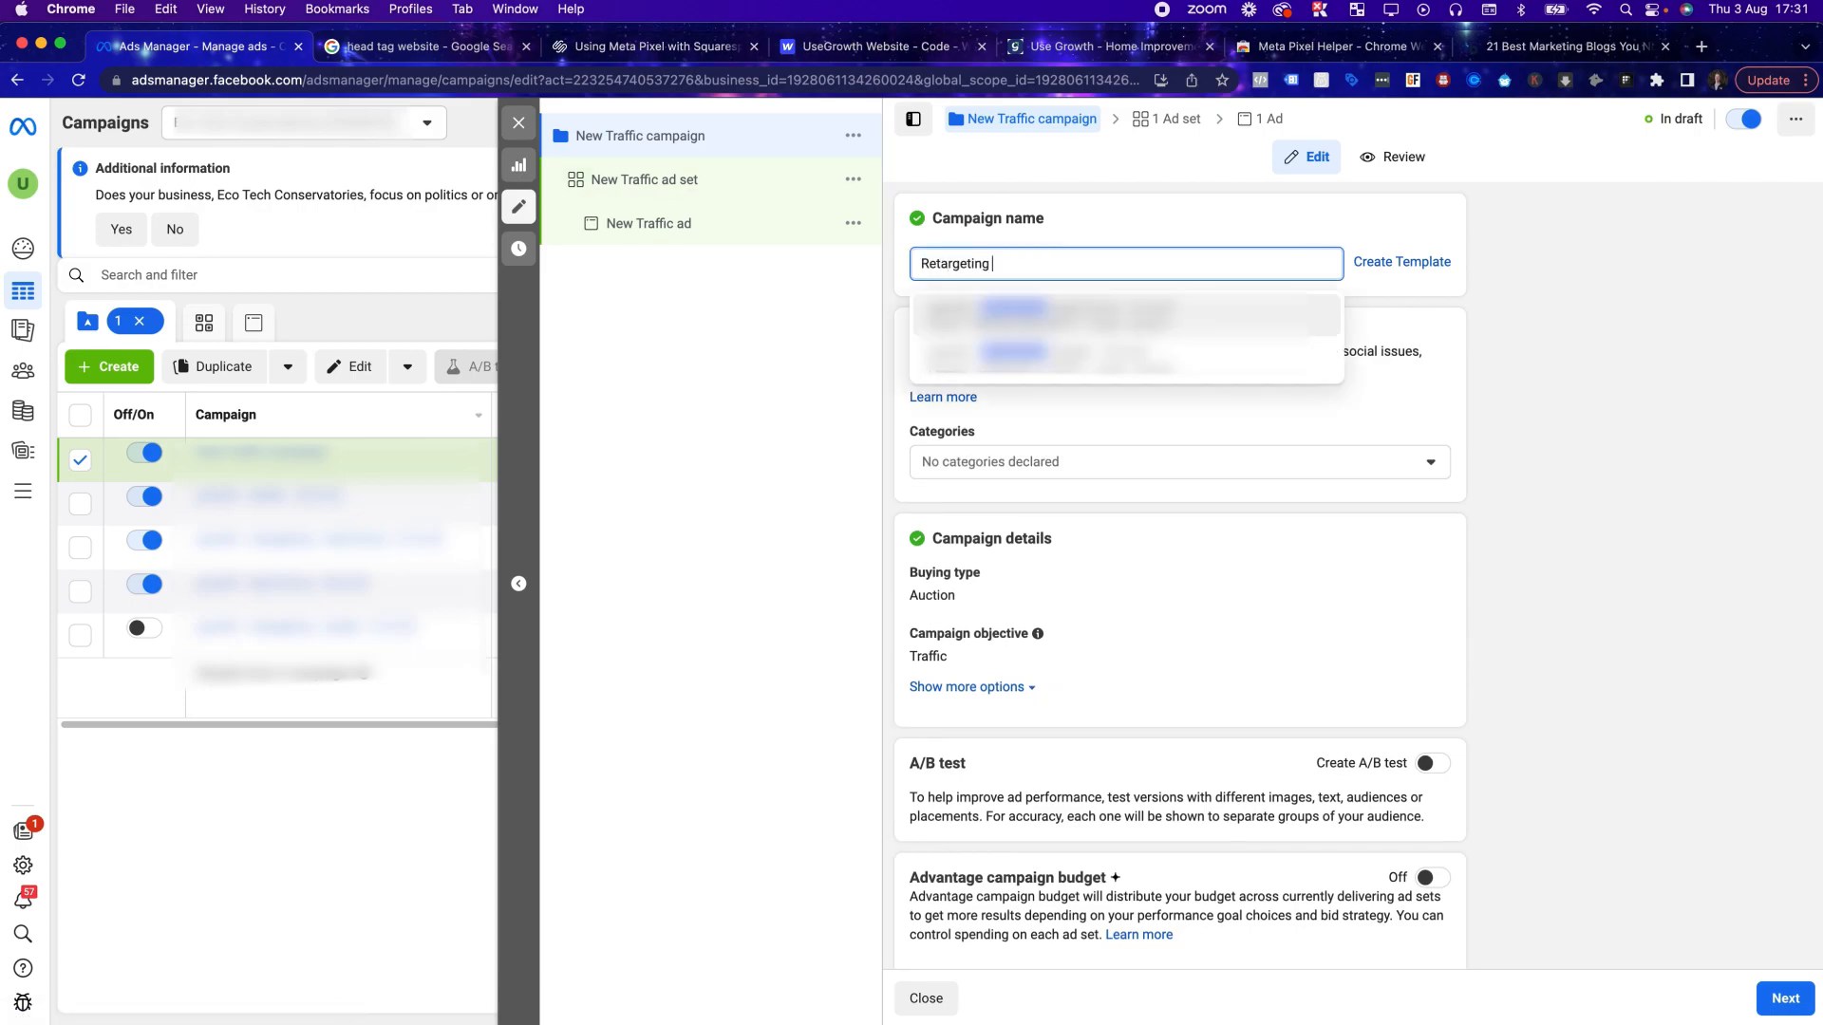
Open the Retargeting campaign's ad set and set its daily budget to £3.00
{"action": "left_click", "coordinate": [1113, 122]}
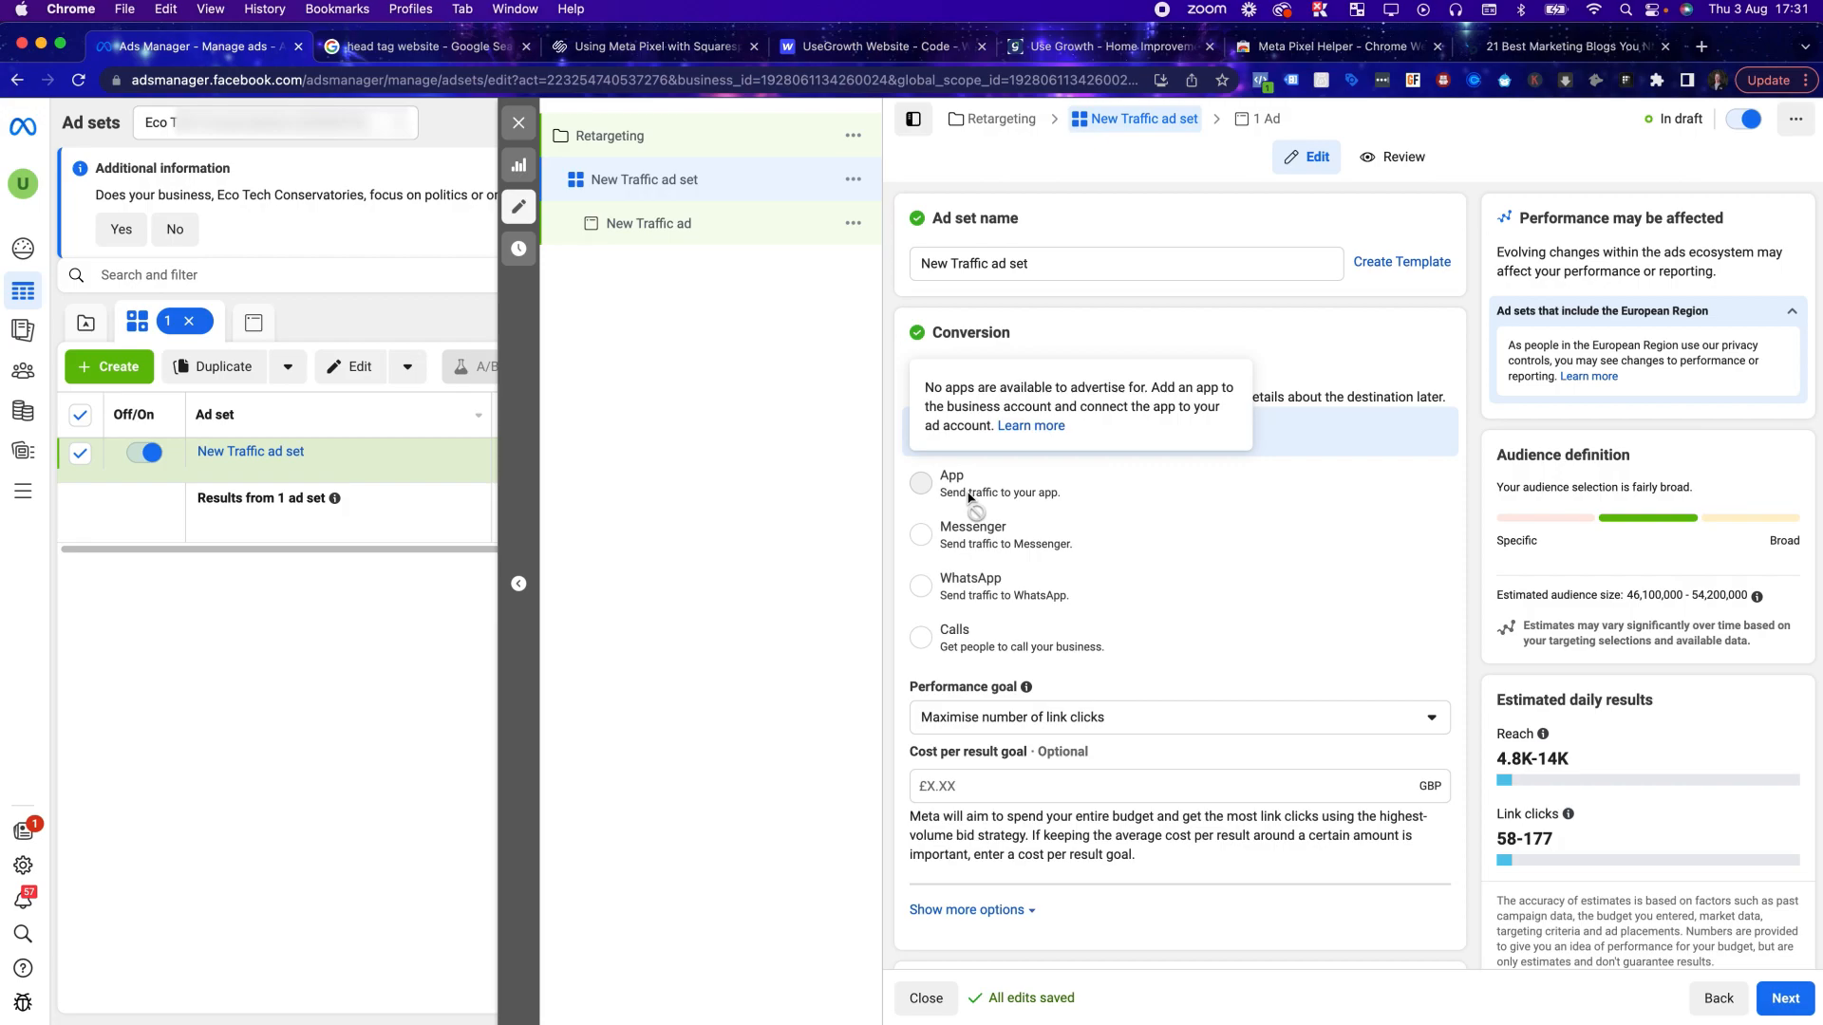
{"action": "scroll", "coordinate": [1085, 532], "scroll_direction": "down", "scroll_amount": 4}
{"action": "scroll", "coordinate": [1085, 532], "scroll_direction": "down", "scroll_amount": 3}
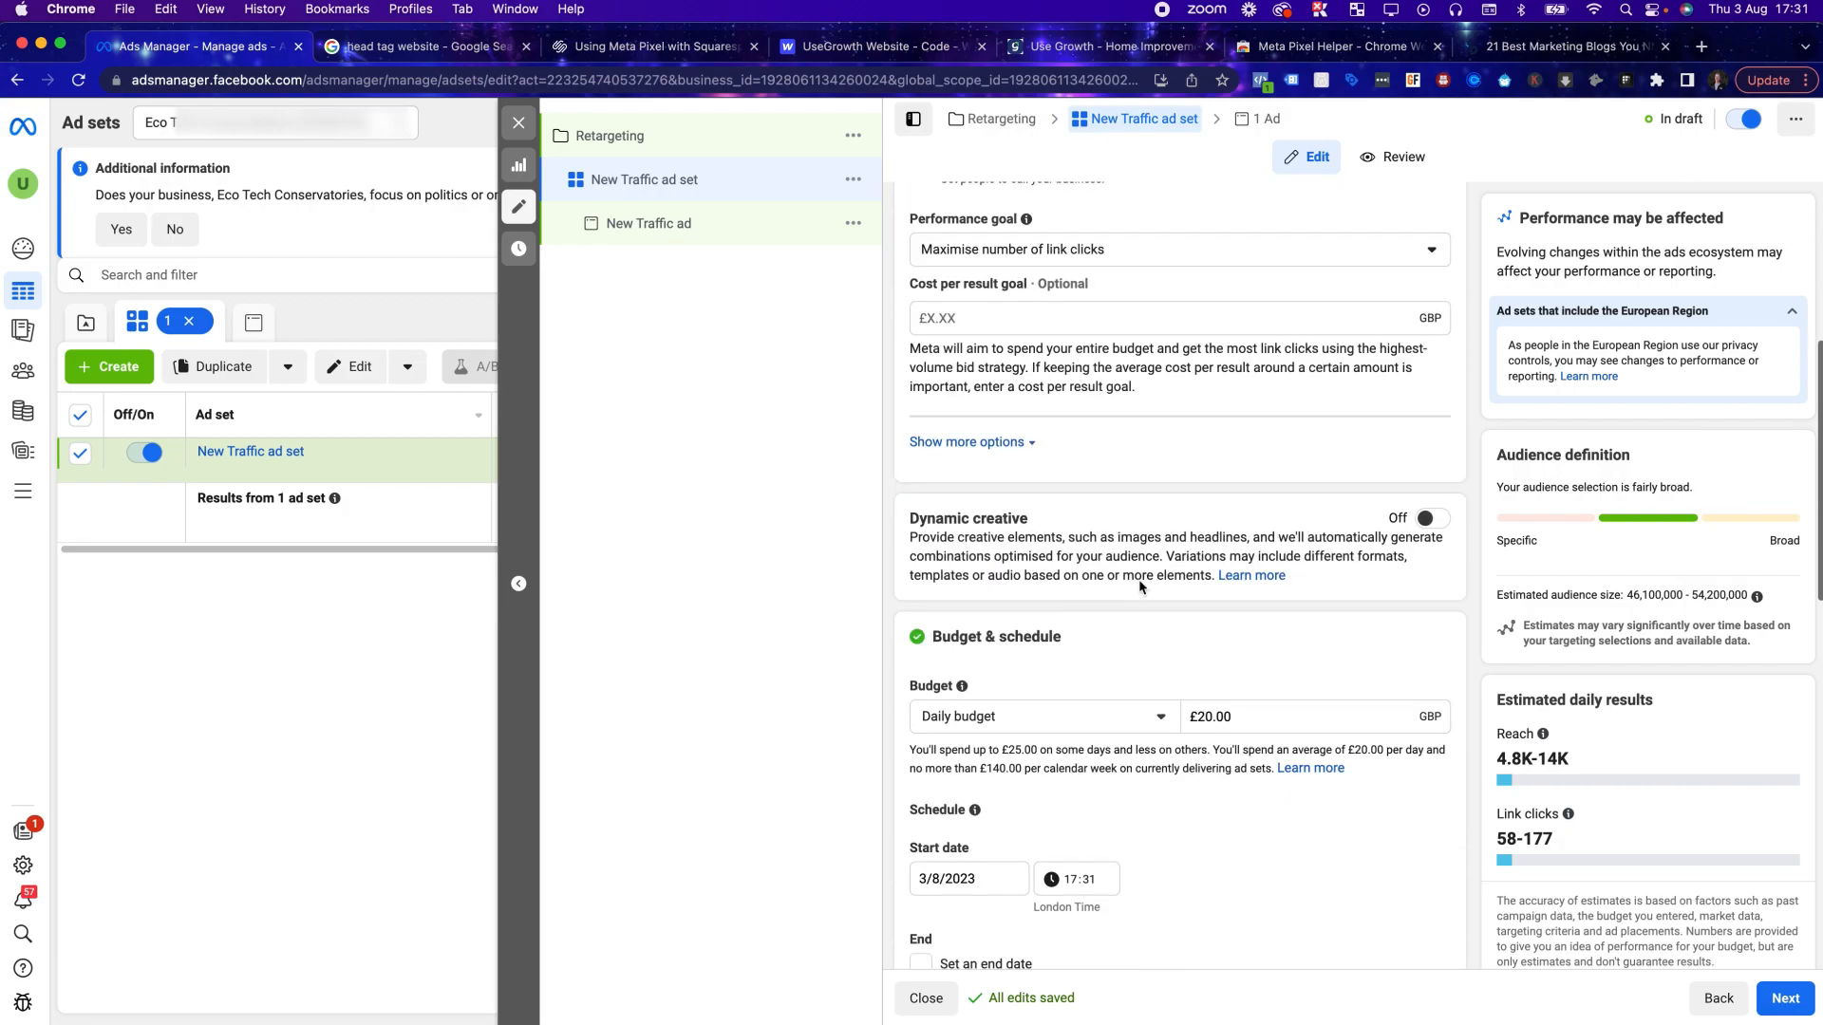
{"action": "left_click", "coordinate": [1223, 581]}
{"action": "double_click", "coordinate": [1223, 581]}
{"action": "left_click", "coordinate": [994, 587]}
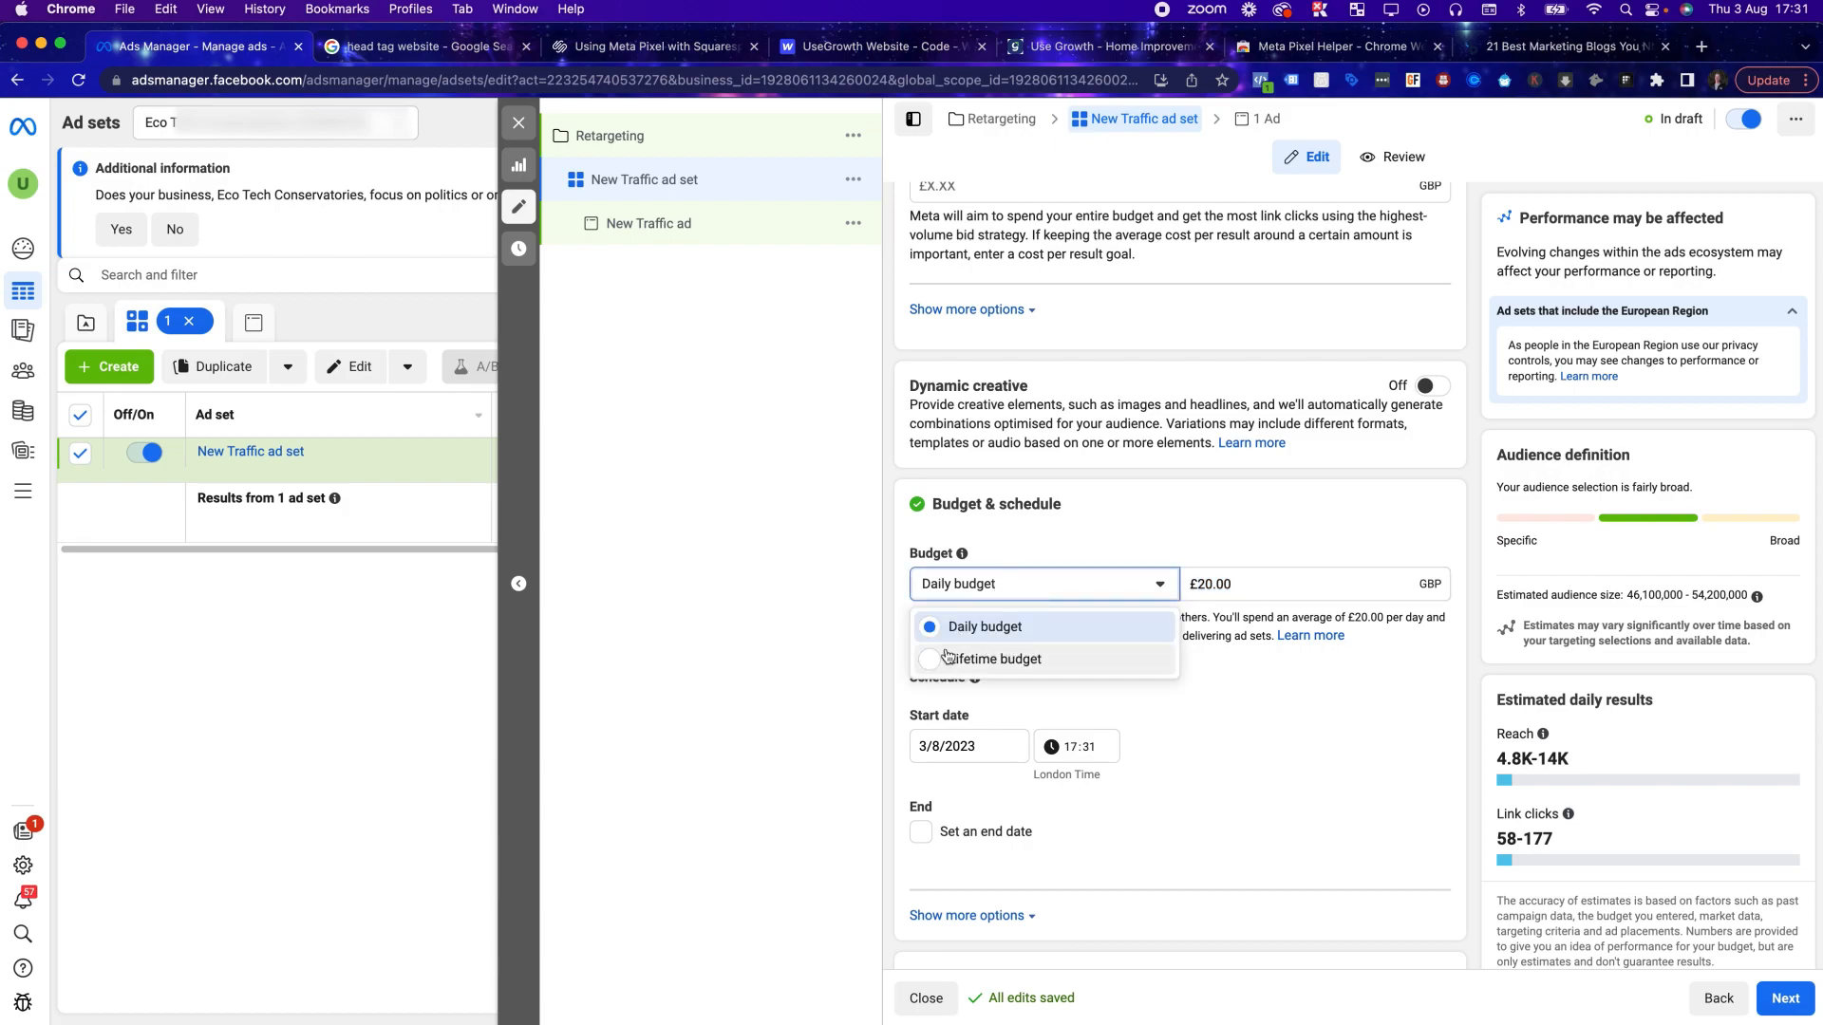
{"action": "key", "text": "Escape"}
{"action": "double_click", "coordinate": [1235, 589]}
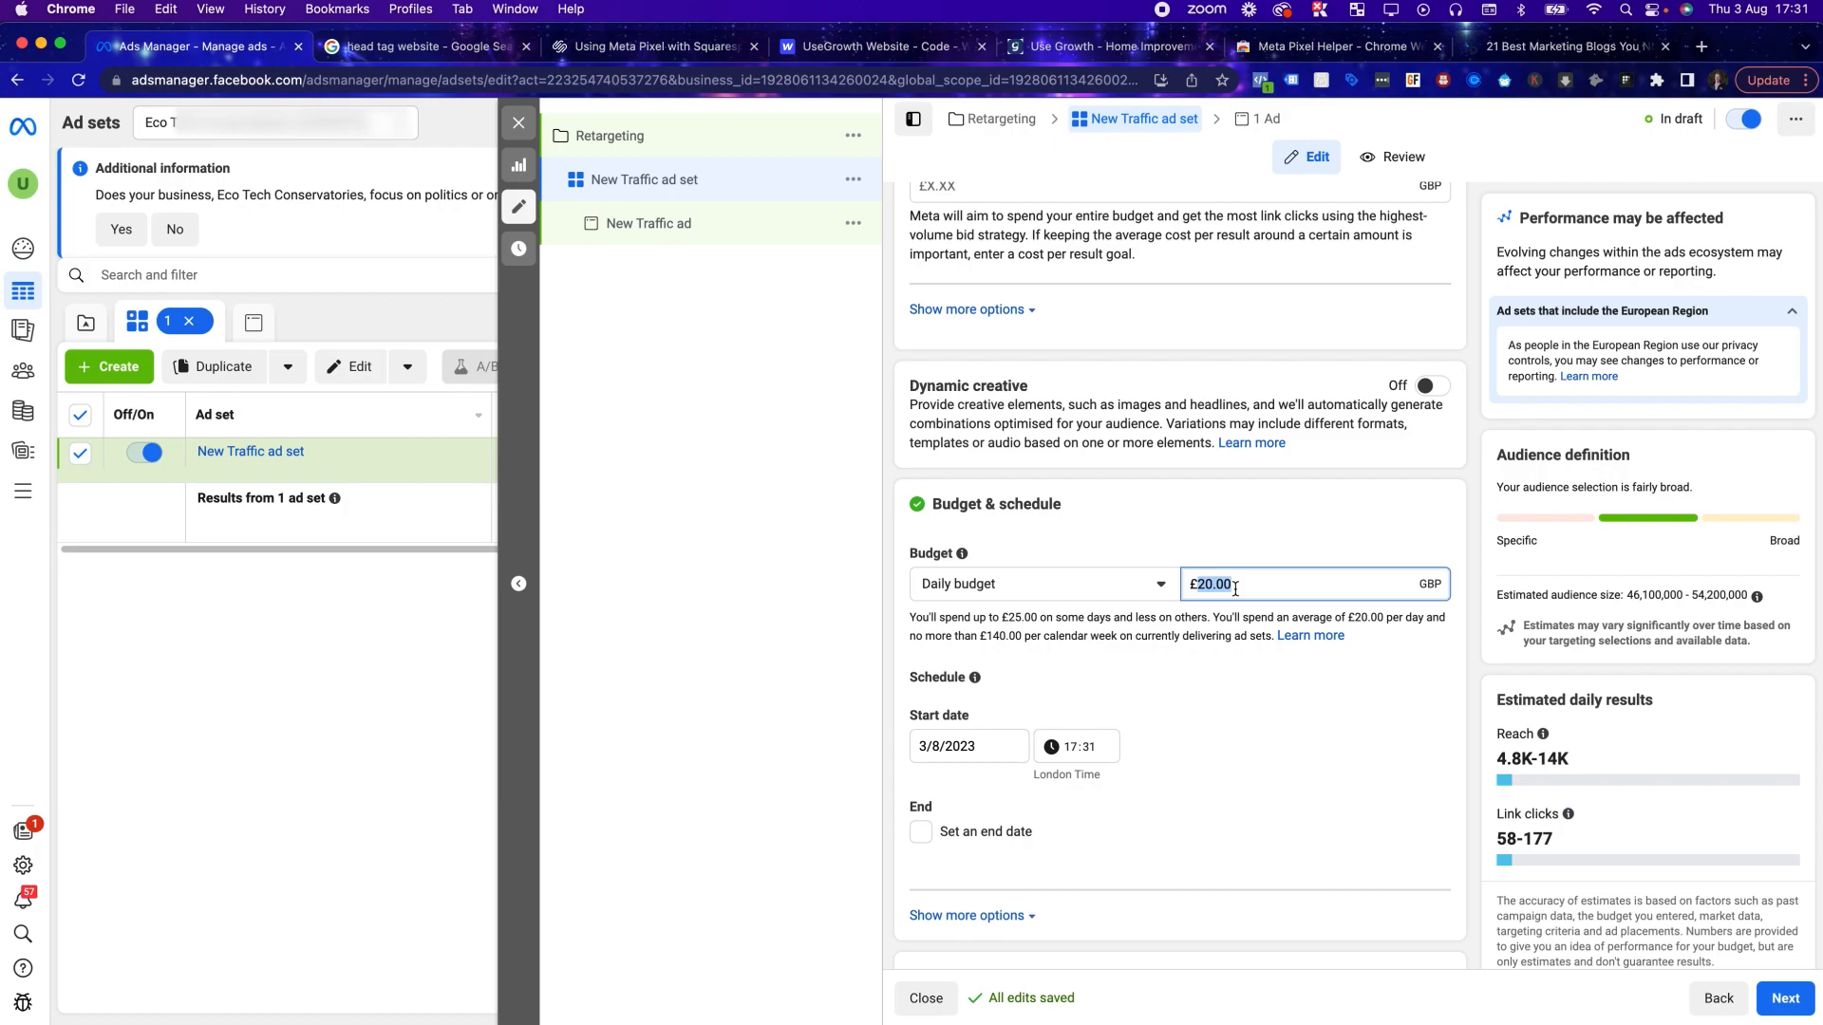
{"action": "type", "text": "3"}
{"action": "left_click", "coordinate": [1348, 475]}
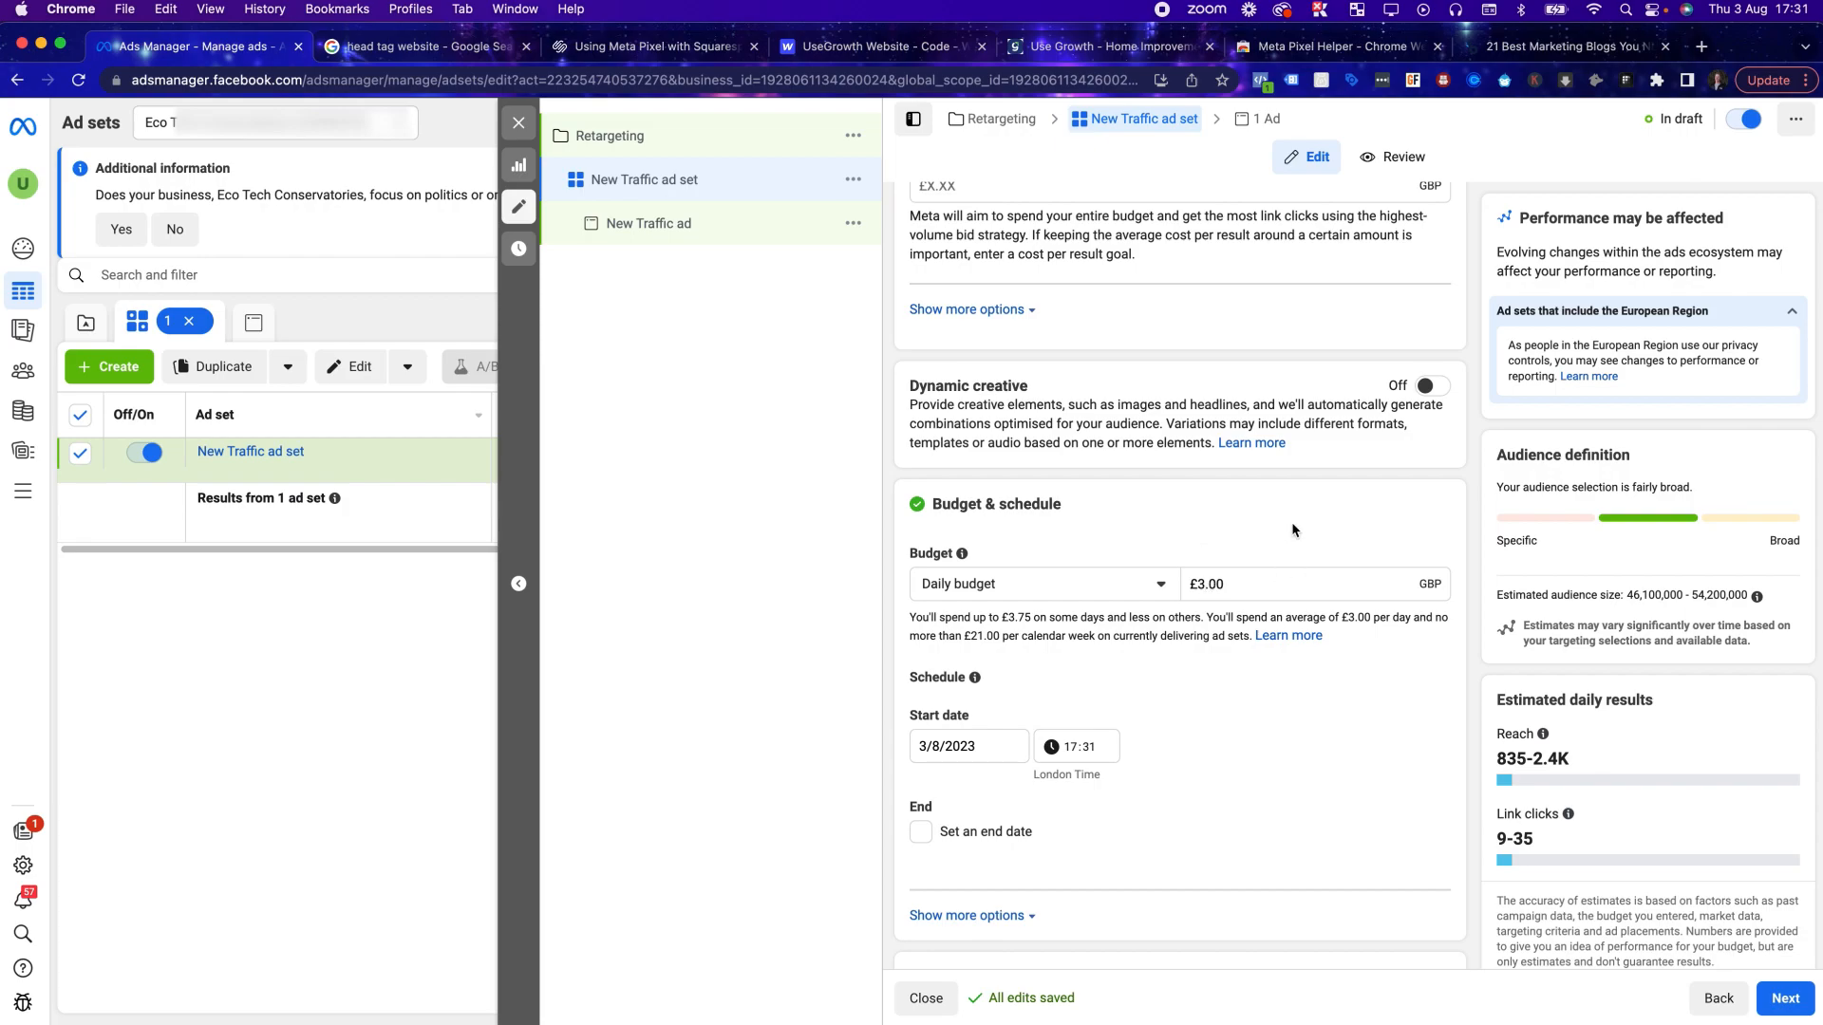
Start a new website Custom Audience for the ad set with Sam's Website pixel as its source
{"action": "scroll", "coordinate": [1133, 573], "scroll_direction": "down", "scroll_amount": 7}
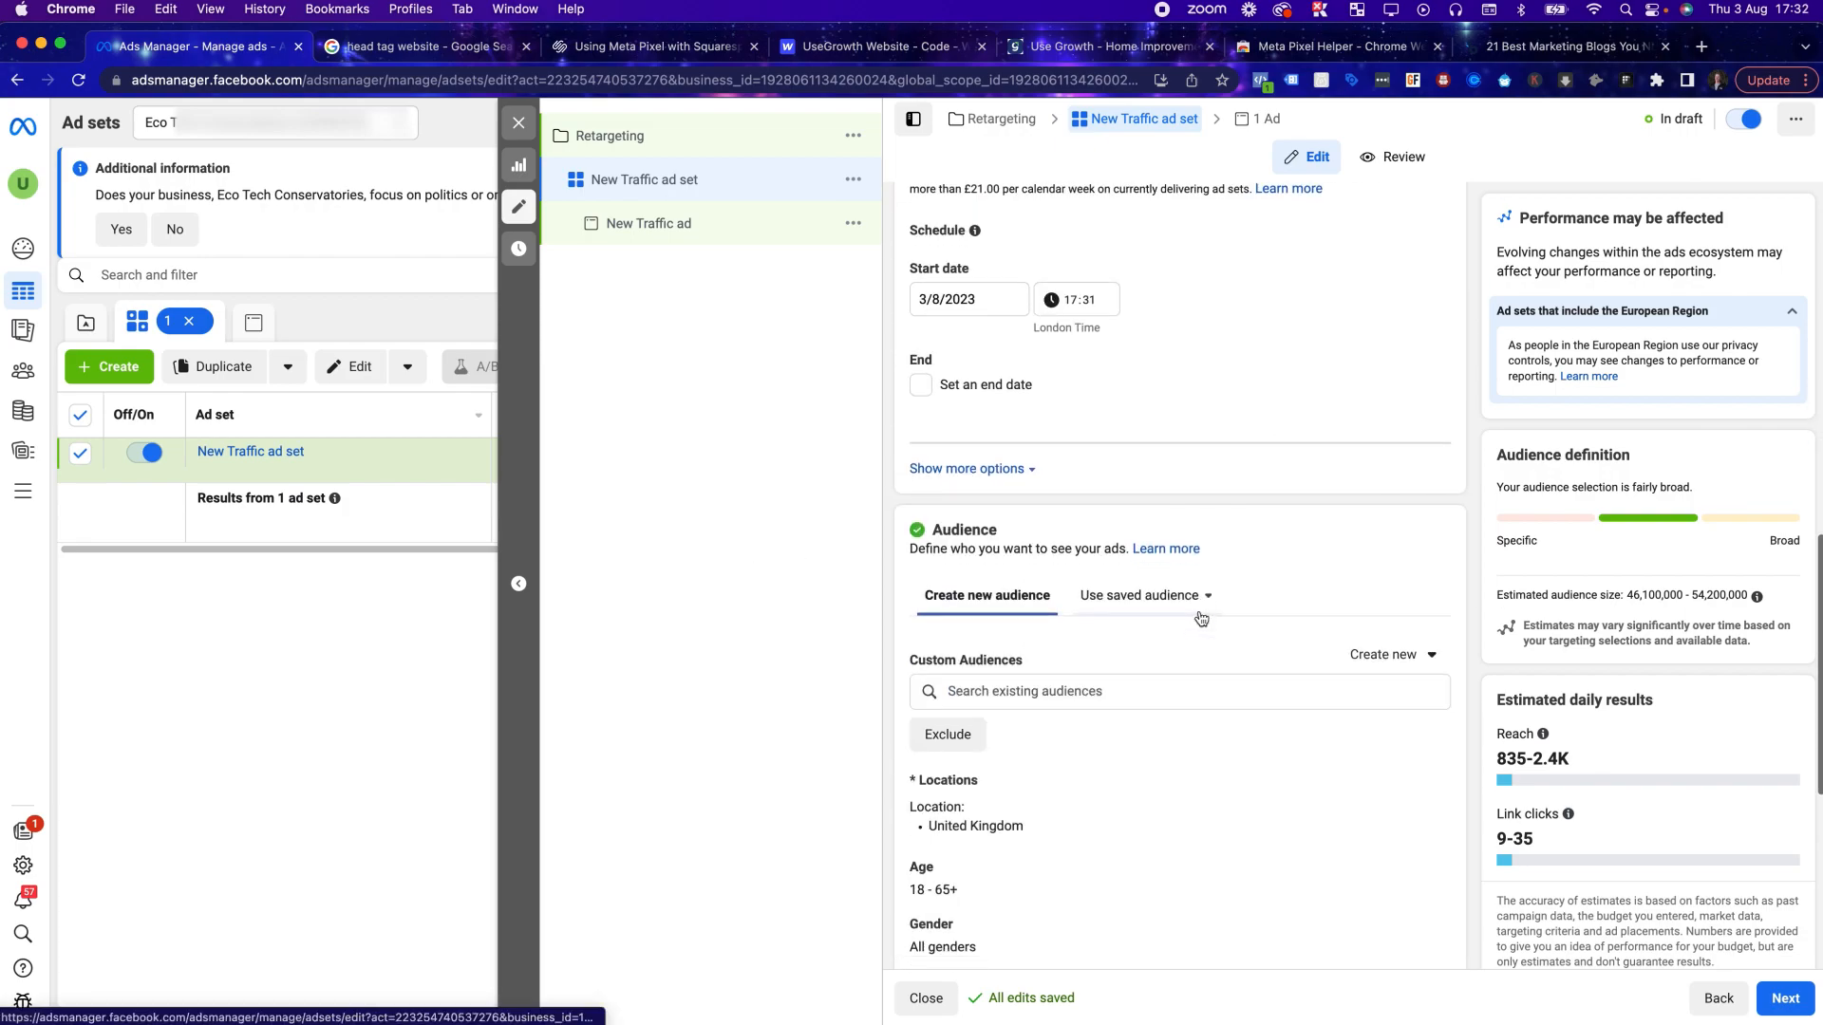
{"action": "scroll", "coordinate": [1130, 463], "scroll_direction": "down", "scroll_amount": 1}
{"action": "scroll", "coordinate": [1114, 456], "scroll_direction": "up", "scroll_amount": 1}
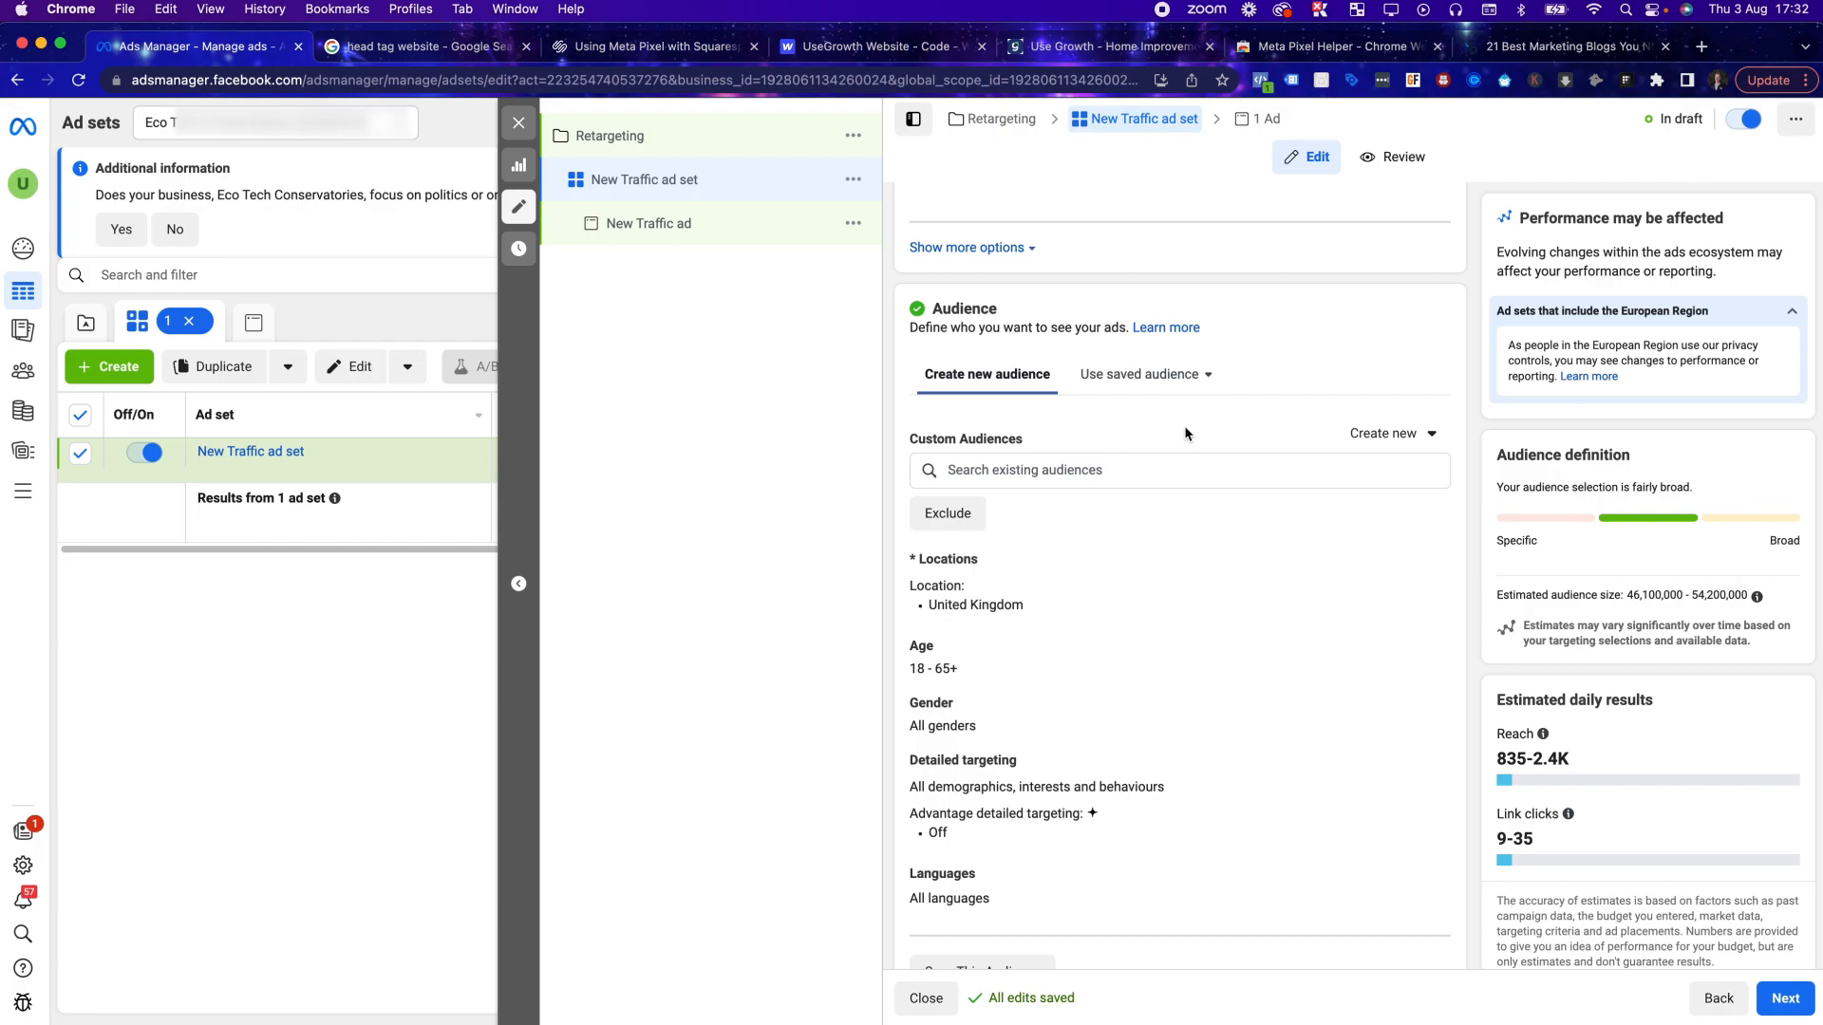
{"action": "left_click", "coordinate": [1378, 433]}
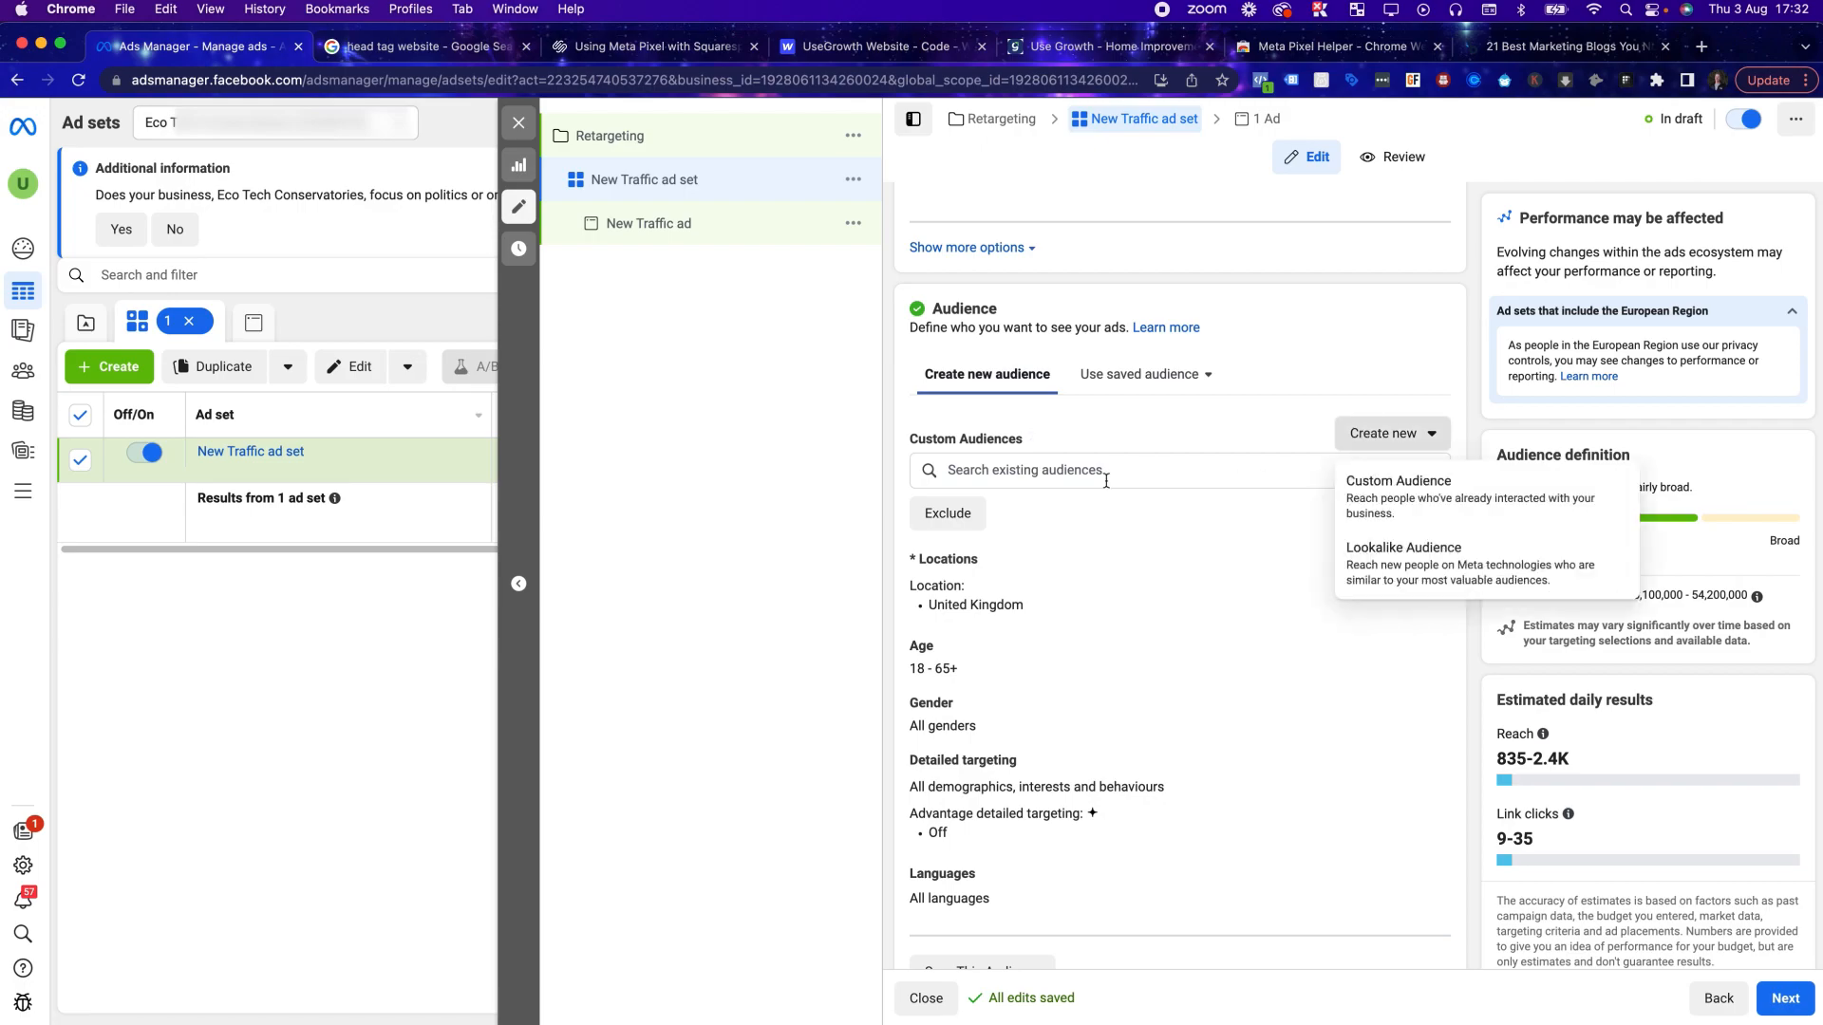
{"action": "left_click", "coordinate": [1396, 492]}
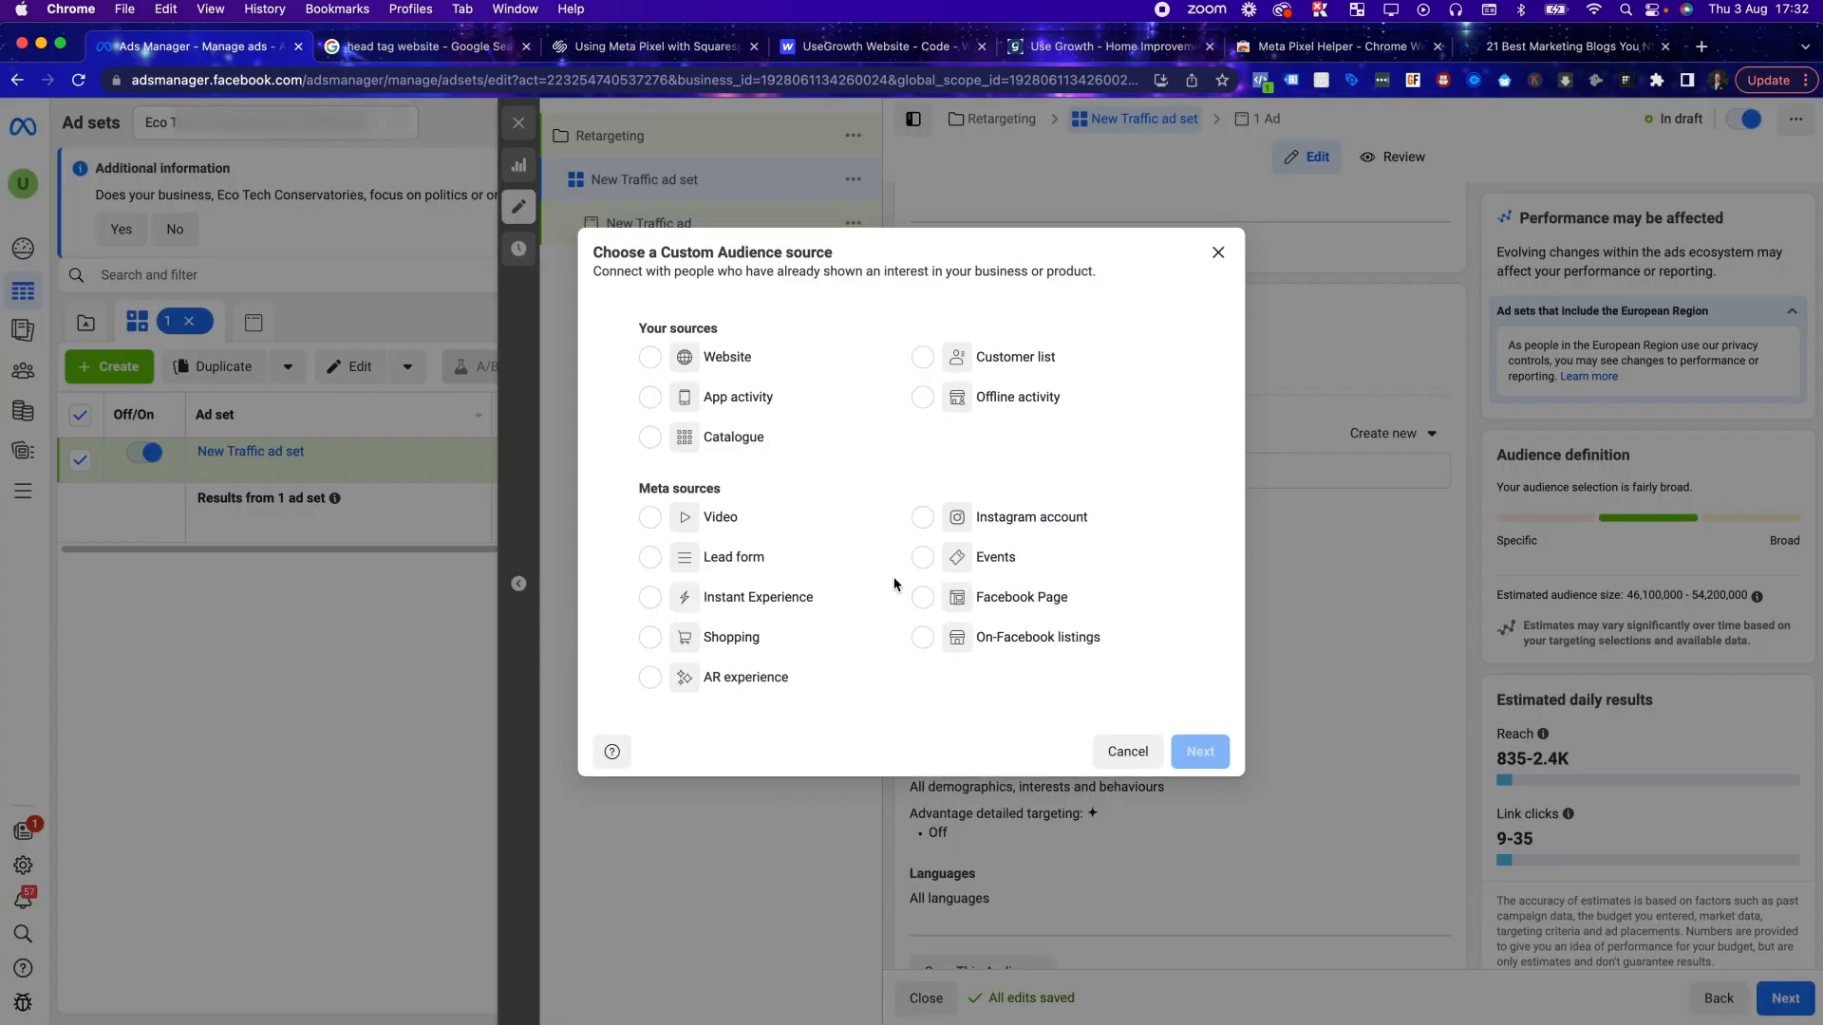
{"action": "left_click", "coordinate": [667, 356]}
{"action": "left_click", "coordinate": [1181, 745]}
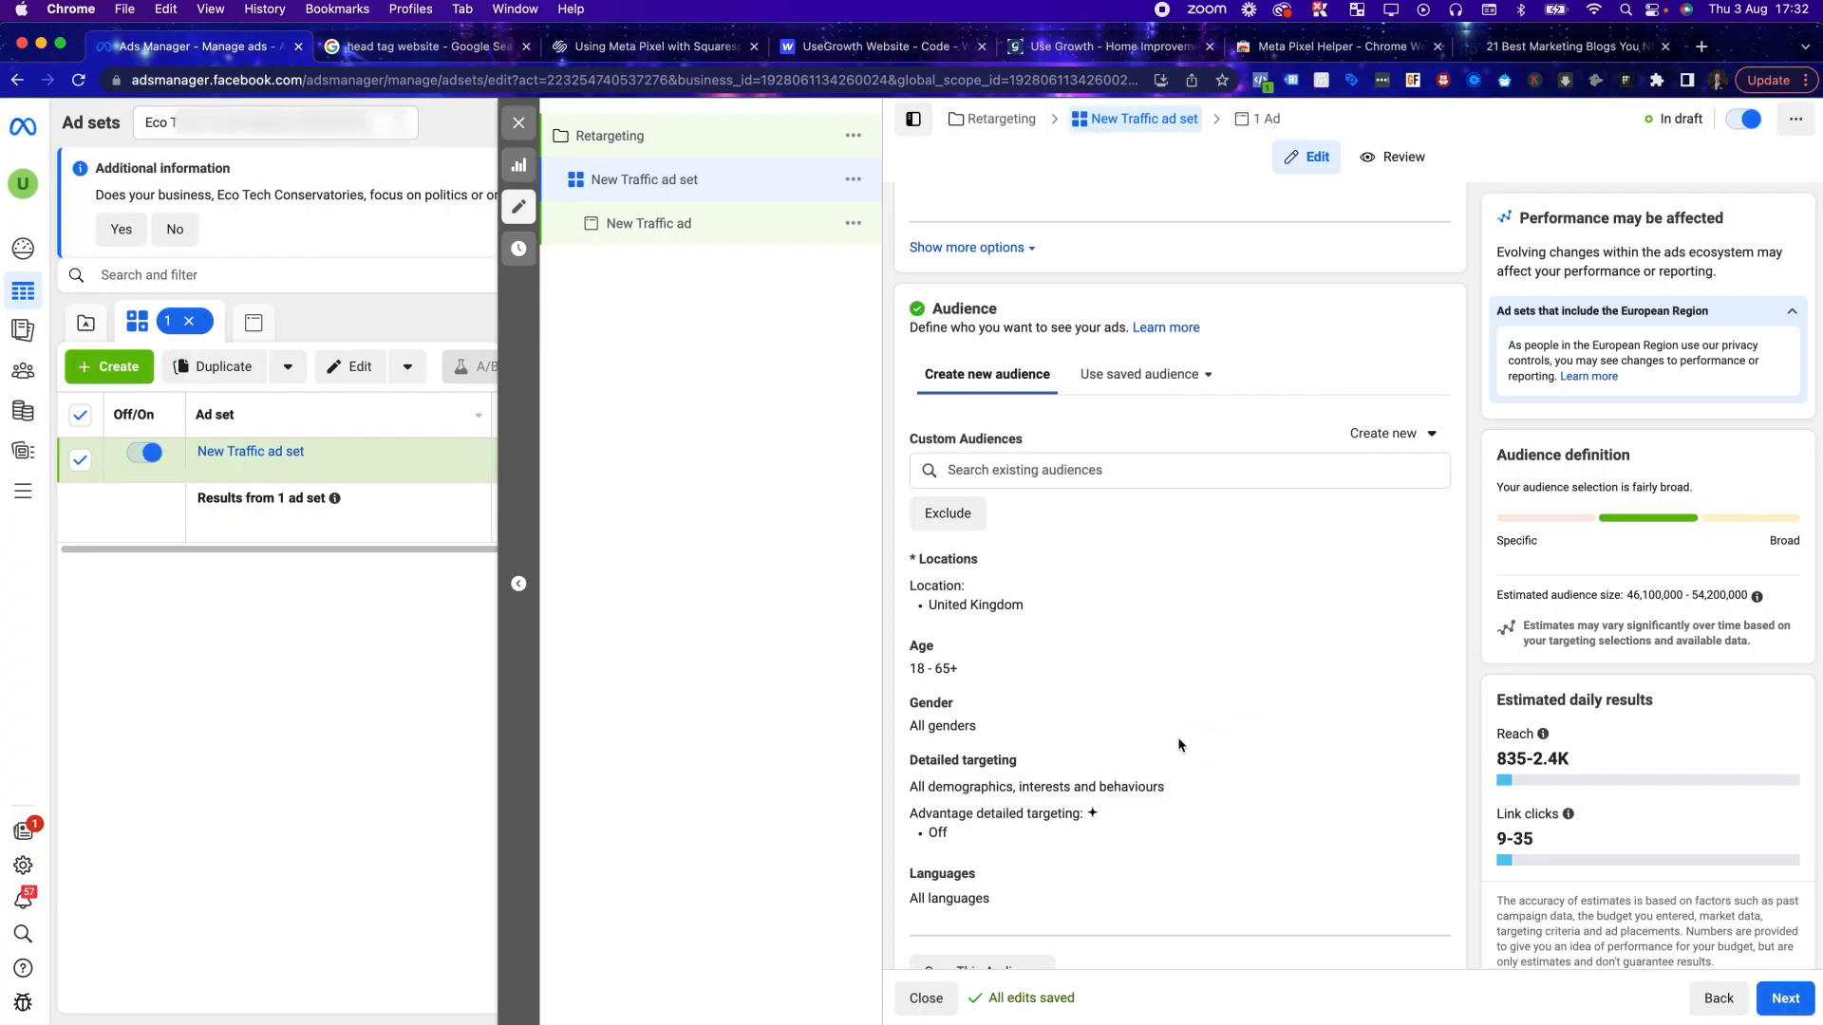
{"action": "left_click", "coordinate": [814, 353]}
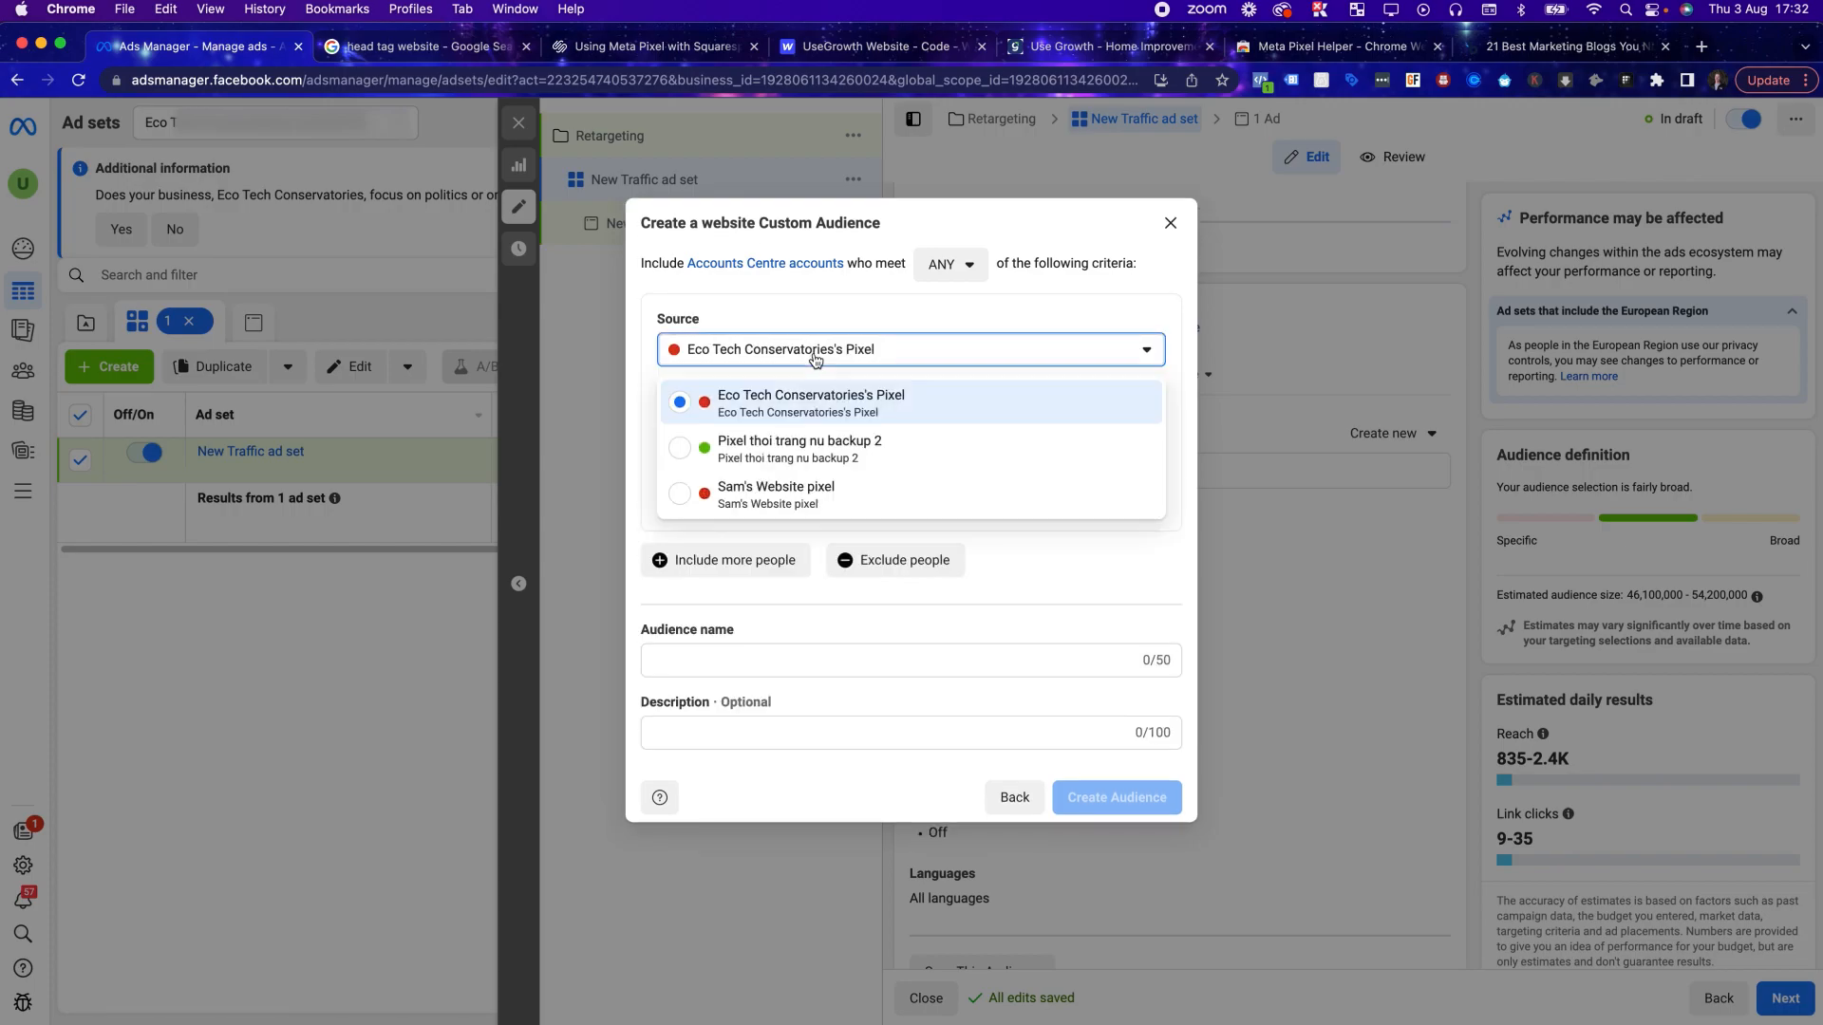
{"action": "left_click", "coordinate": [734, 499]}
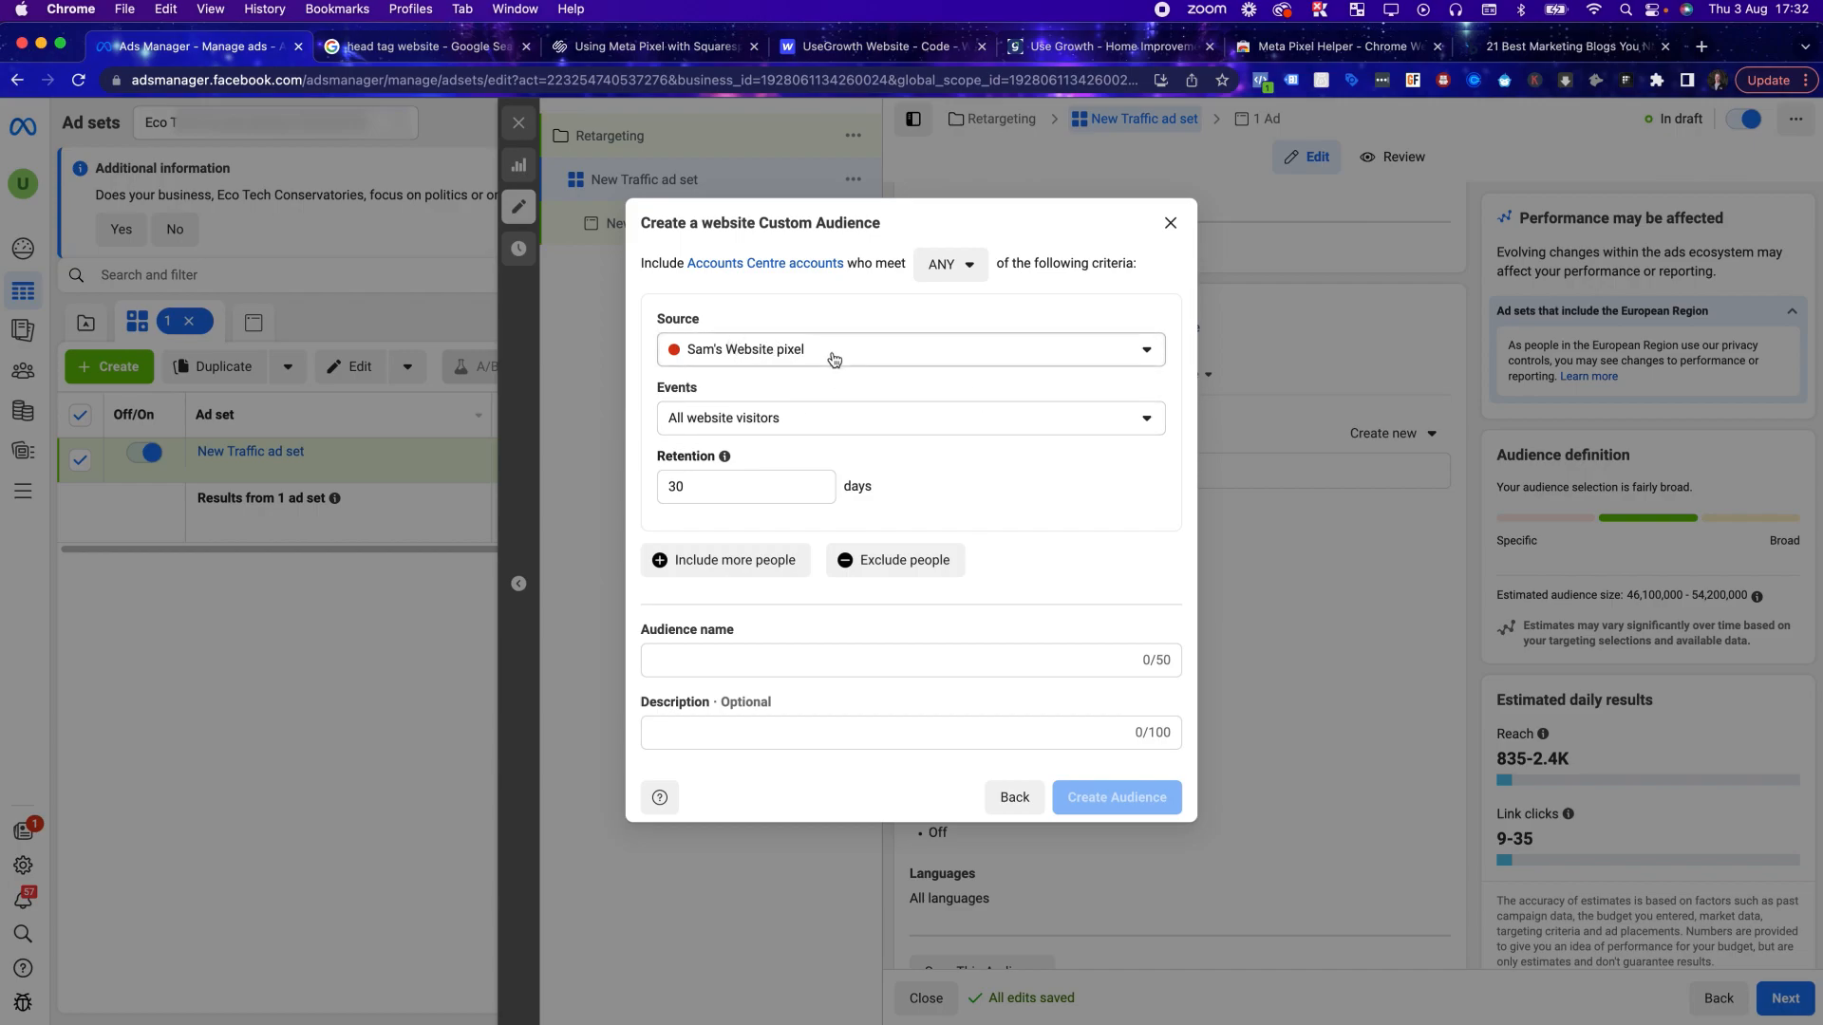
Name the website audience Website Visits 30 days
{"action": "left_click", "coordinate": [770, 662]}
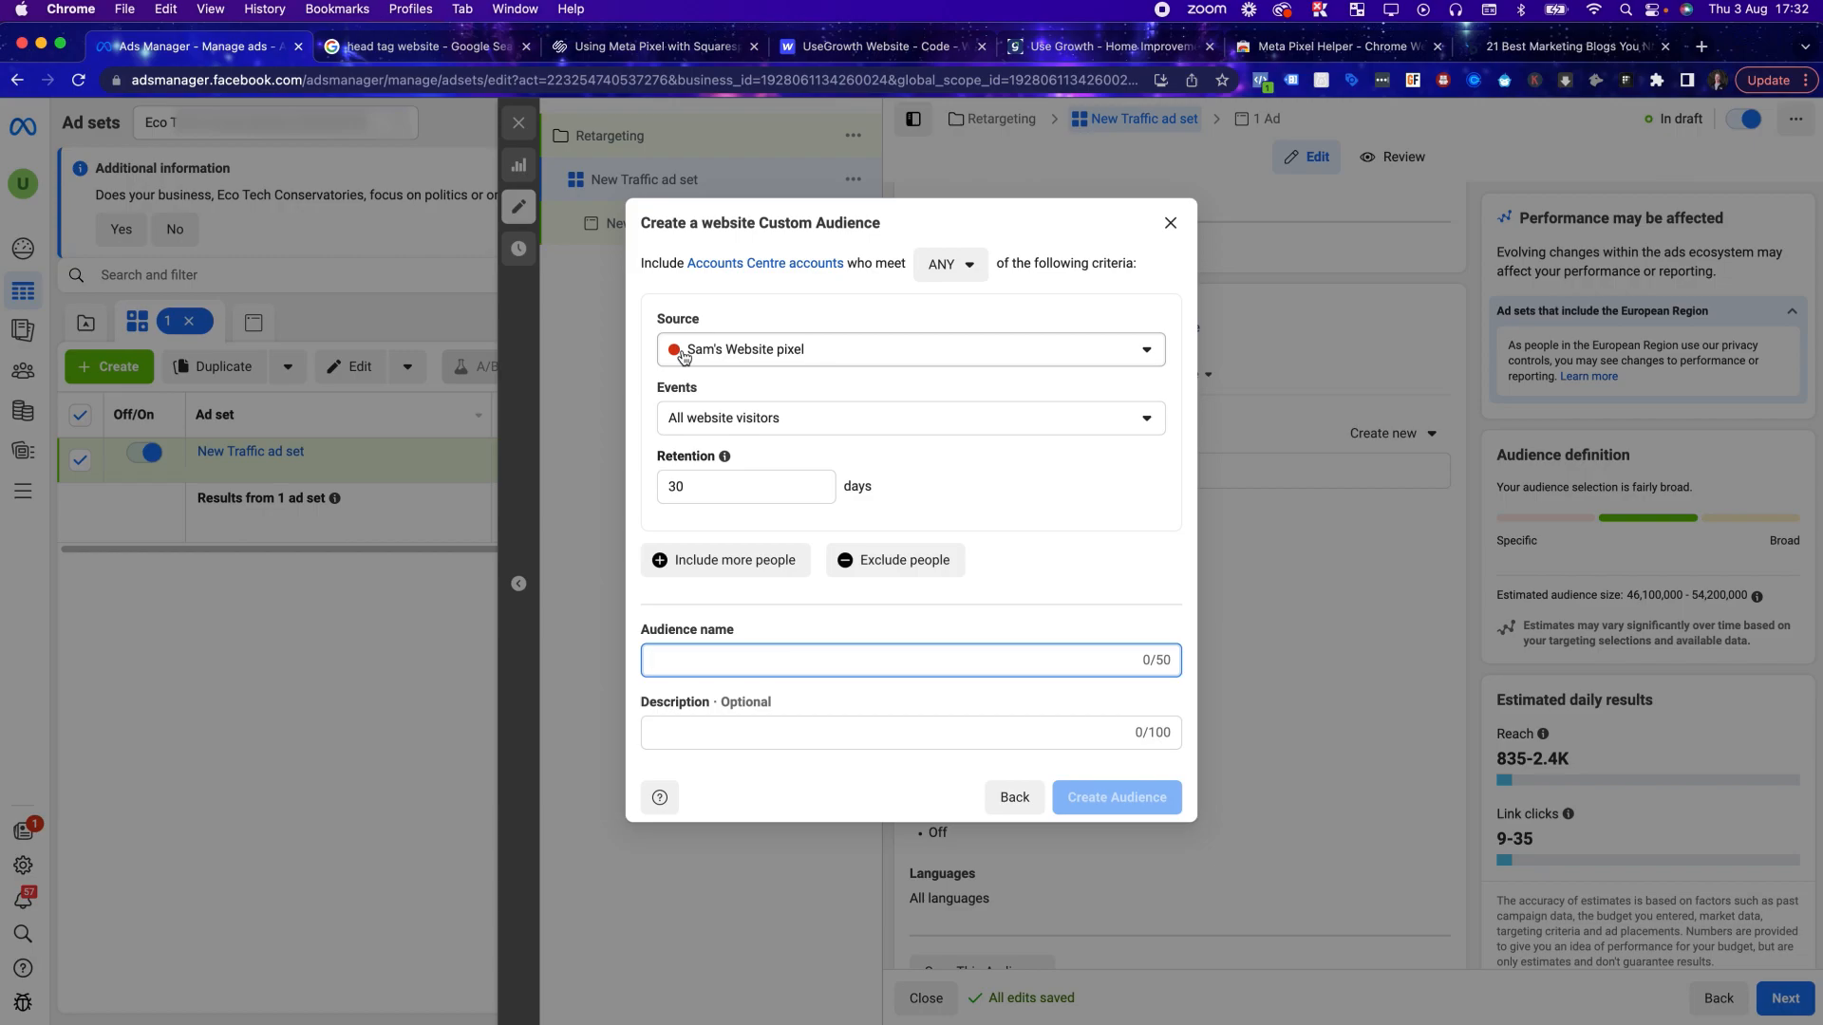
{"action": "type", "text": "Website Vi"}
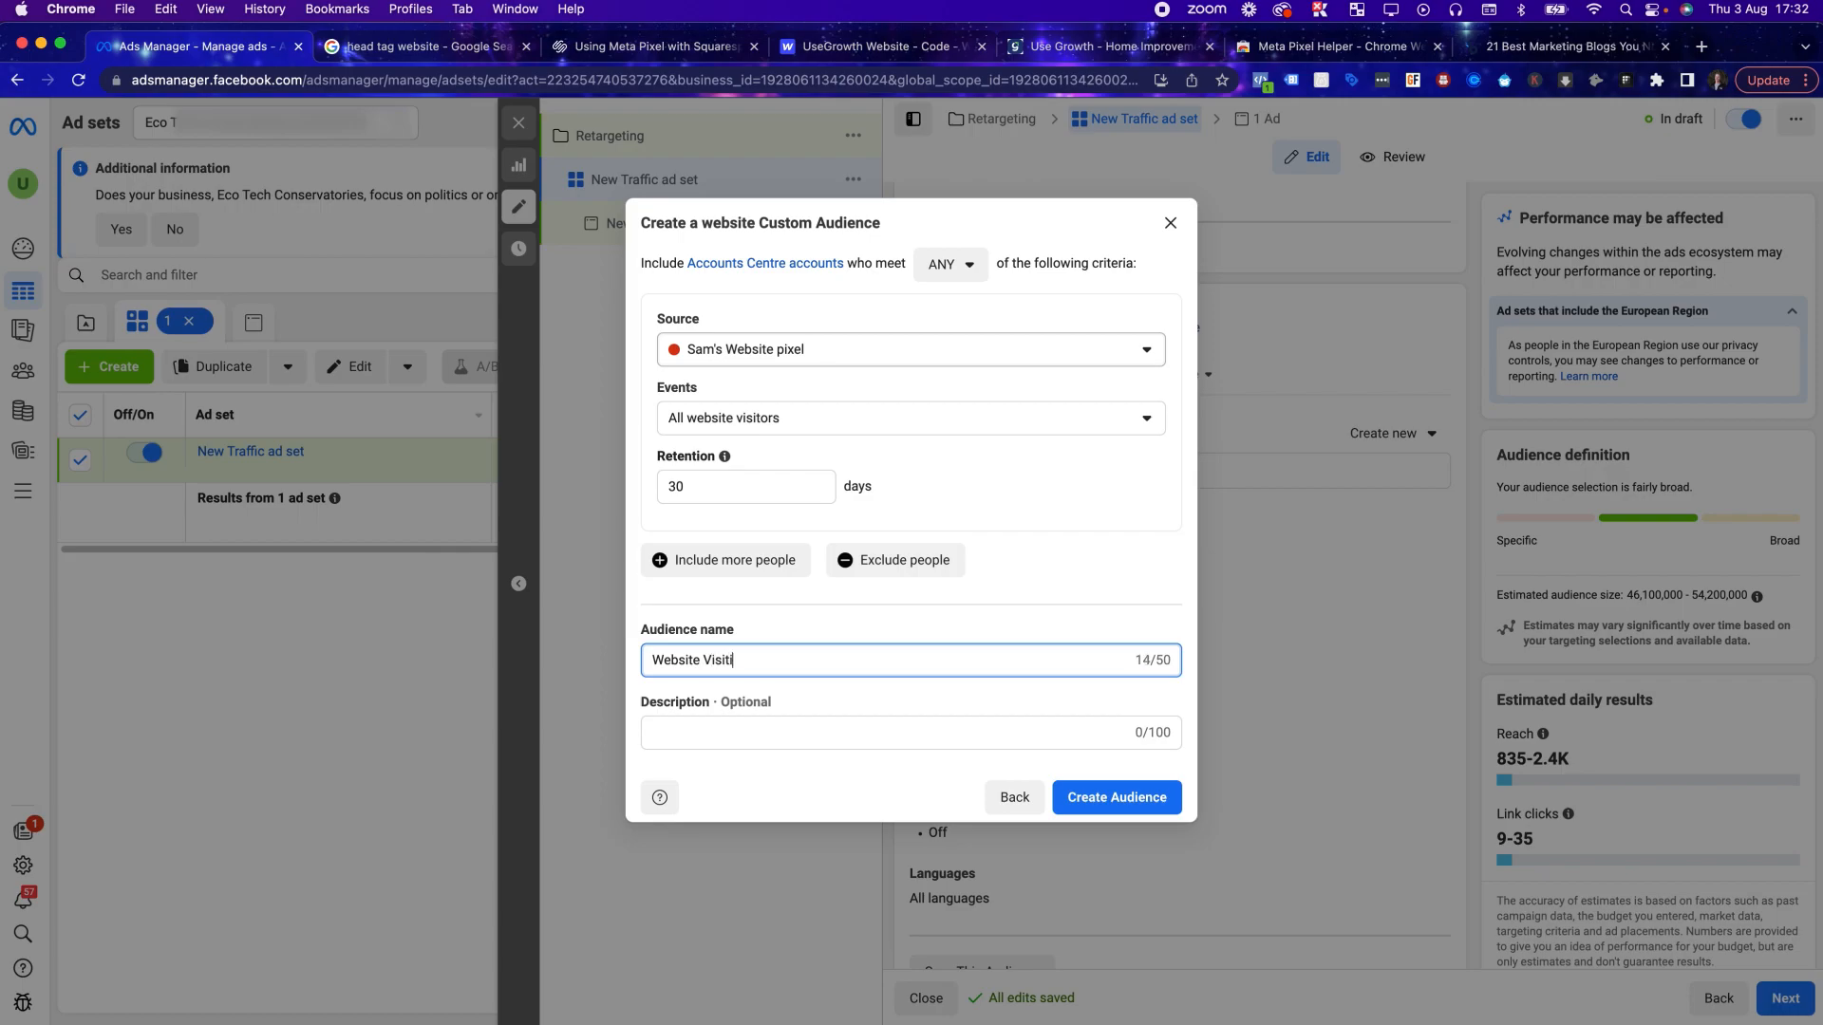
{"action": "type", "text": "sits 30 days"}
{"action": "left_click", "coordinate": [1036, 493]}
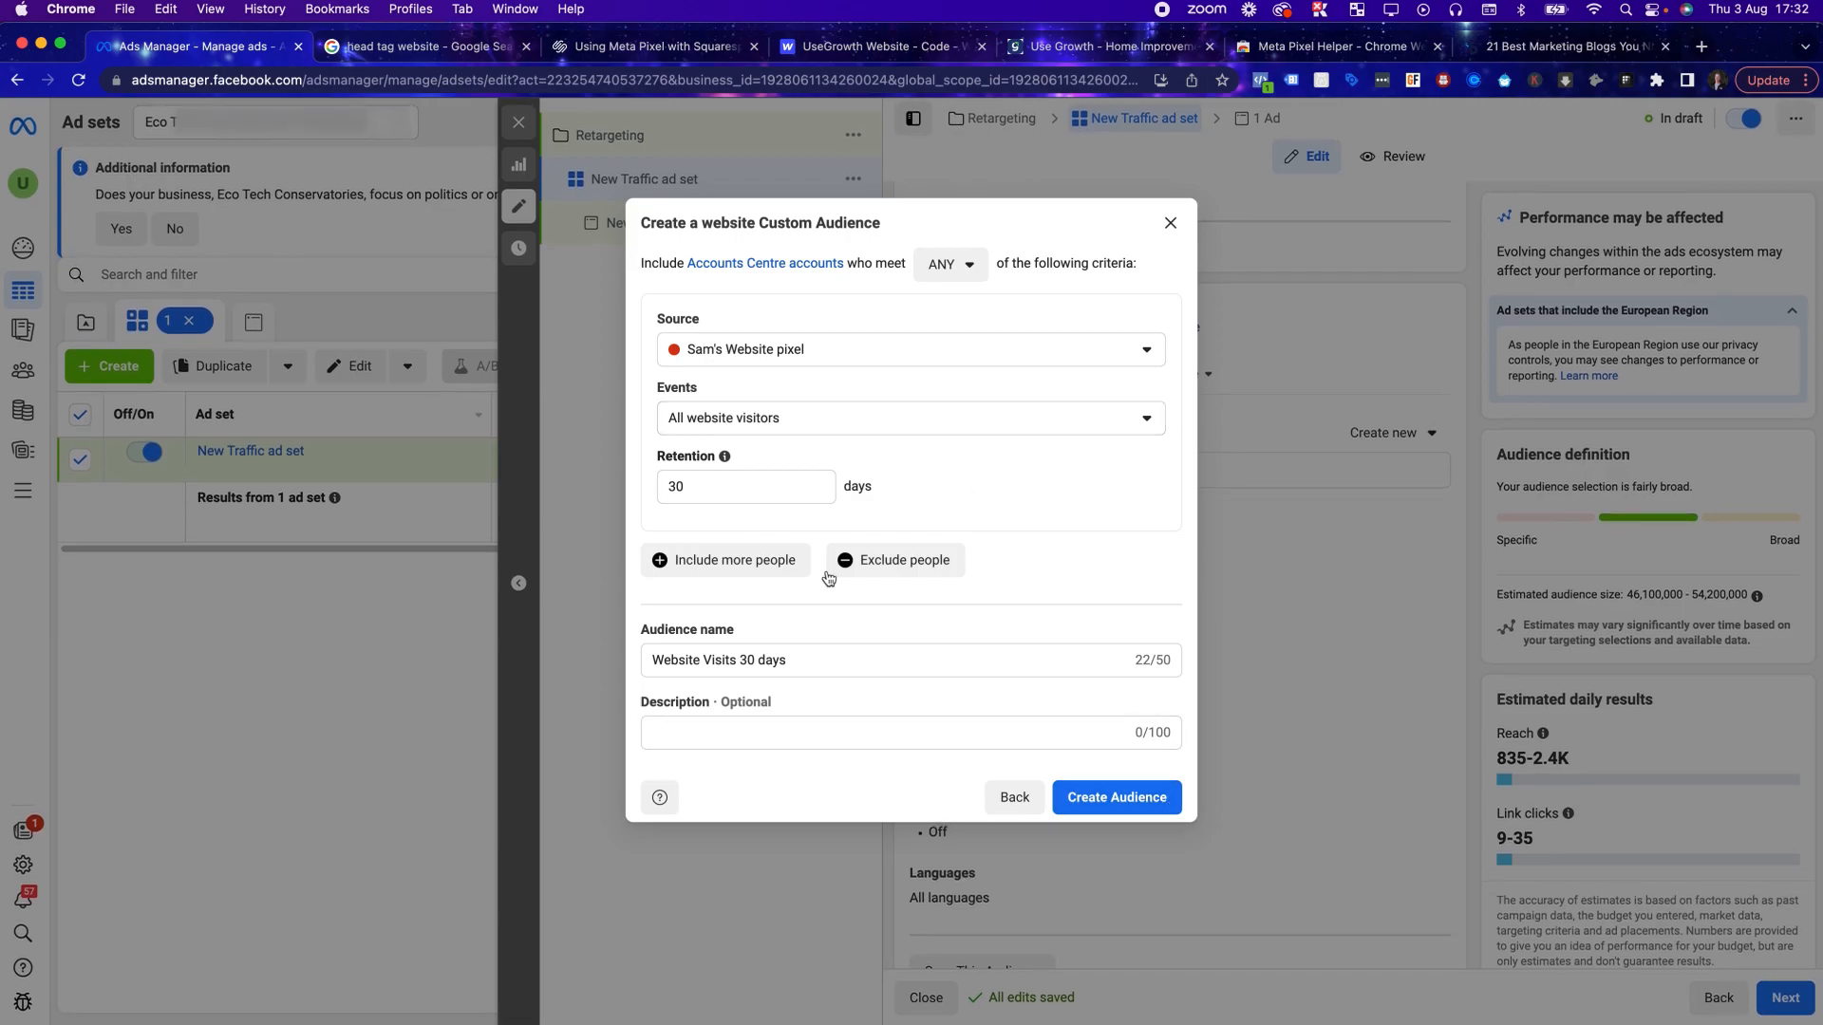
Try retention periods of 180 and 90 days for the website audience and set it back to 30 days
{"action": "left_click", "coordinate": [693, 485]}
{"action": "double_click", "coordinate": [690, 485]}
{"action": "type", "text": "180"}
{"action": "key", "text": "BackSpace"}
{"action": "key", "text": "BackSpace"}
{"action": "key", "text": "BackSpace"}
{"action": "type", "text": "90"}
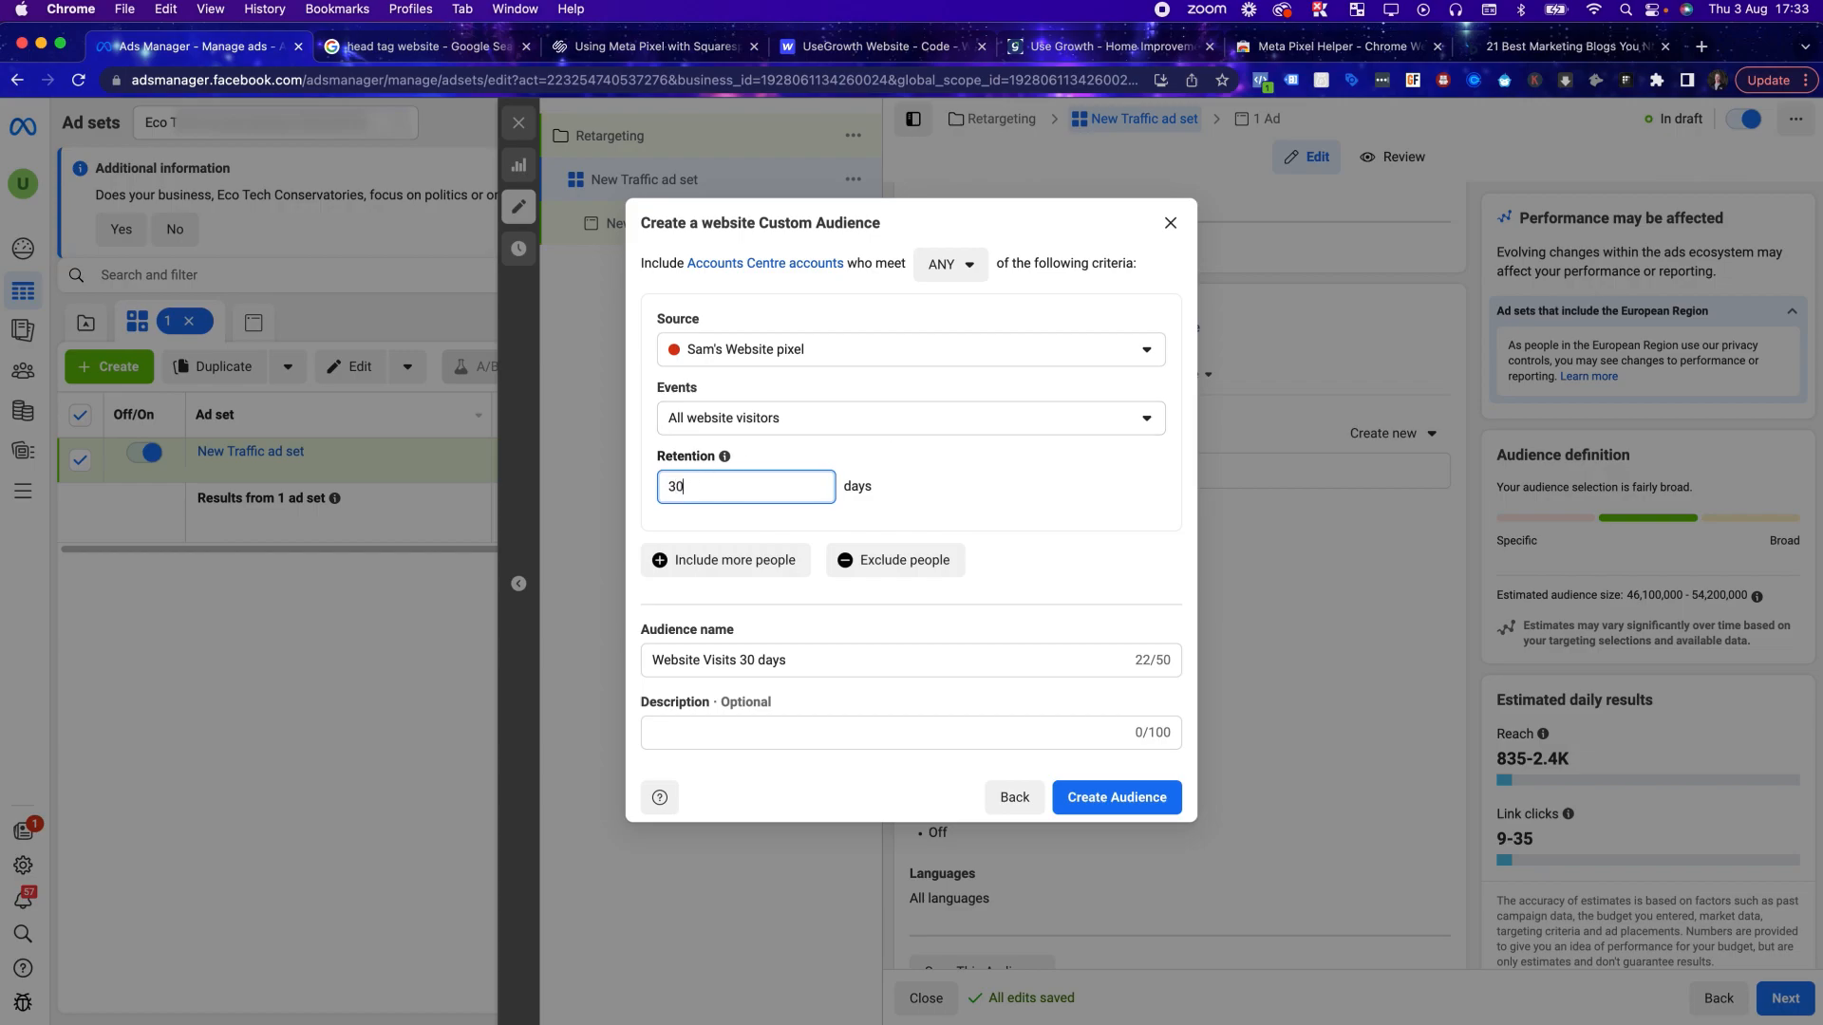
{"action": "left_click", "coordinate": [1010, 476]}
{"action": "left_click_drag", "start_coordinate": [703, 488], "coordinate": [659, 494]}
{"action": "type", "text": "90"}
{"action": "key", "text": "BackSpace"}
{"action": "key", "text": "BackSpace"}
{"action": "type", "text": "30"}
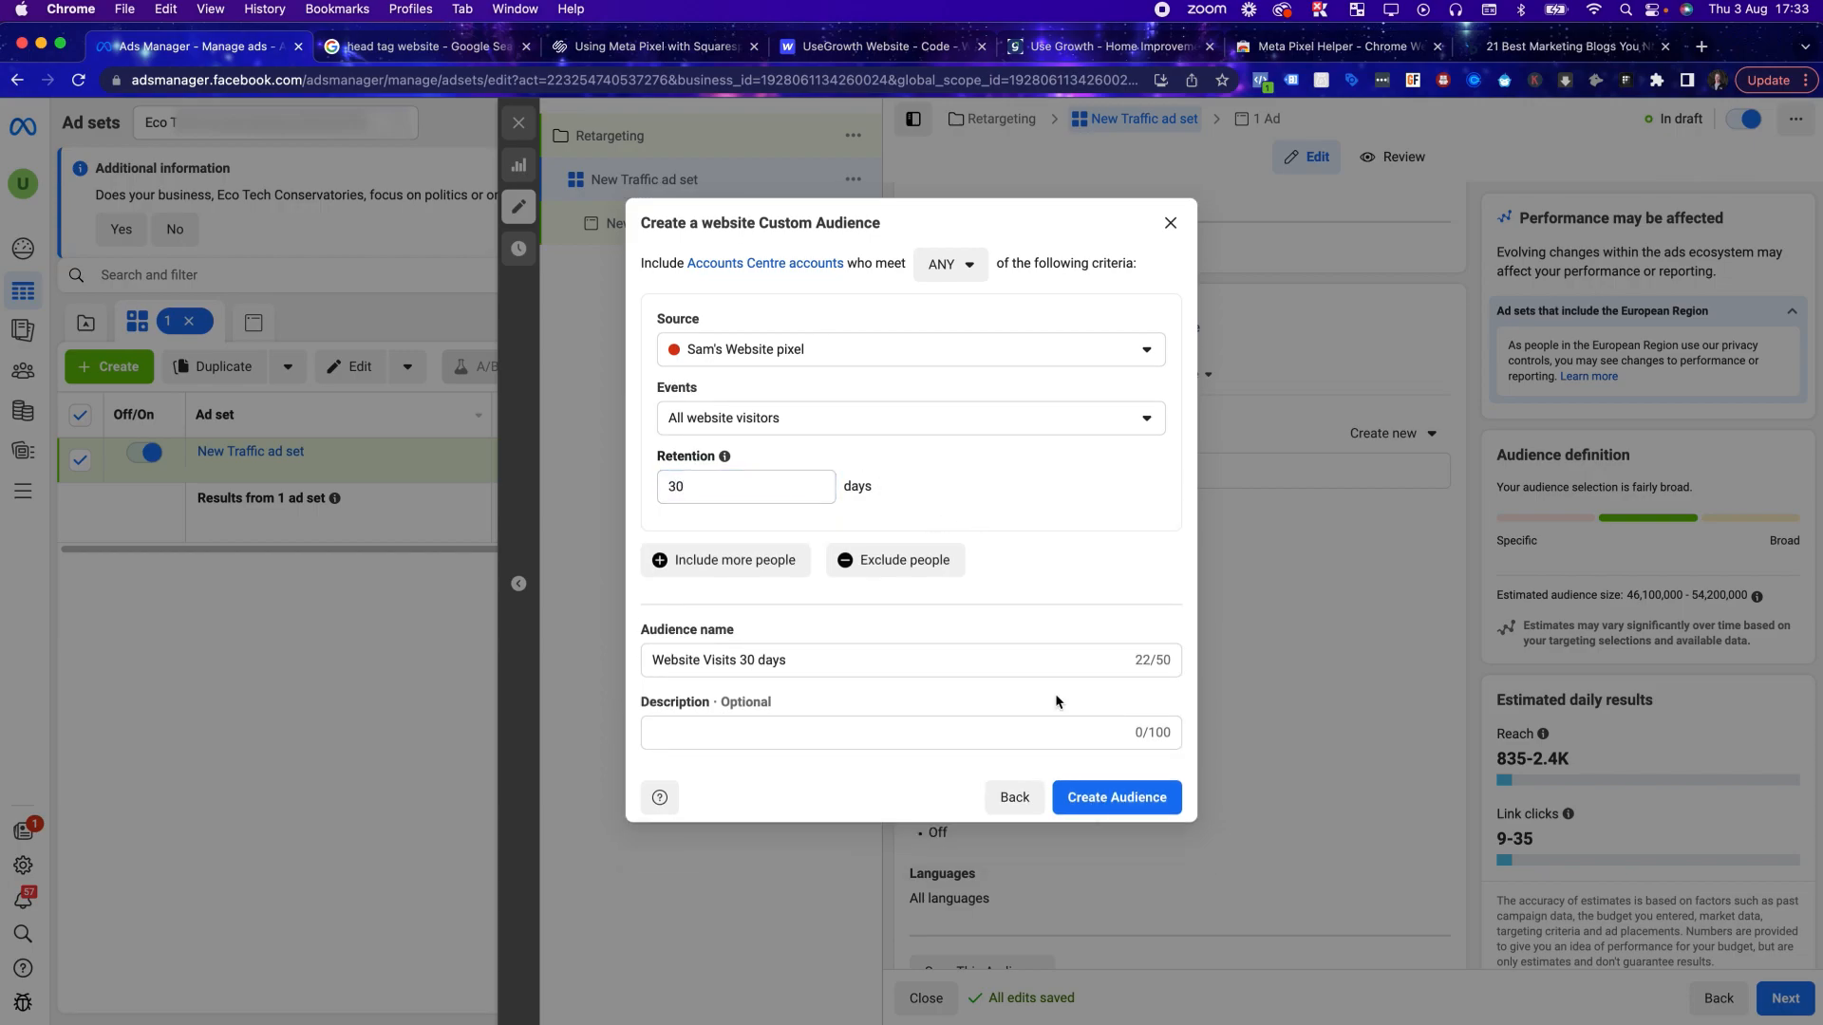
Create the website Custom Audience and return to the ad set
{"action": "left_click", "coordinate": [1125, 797]}
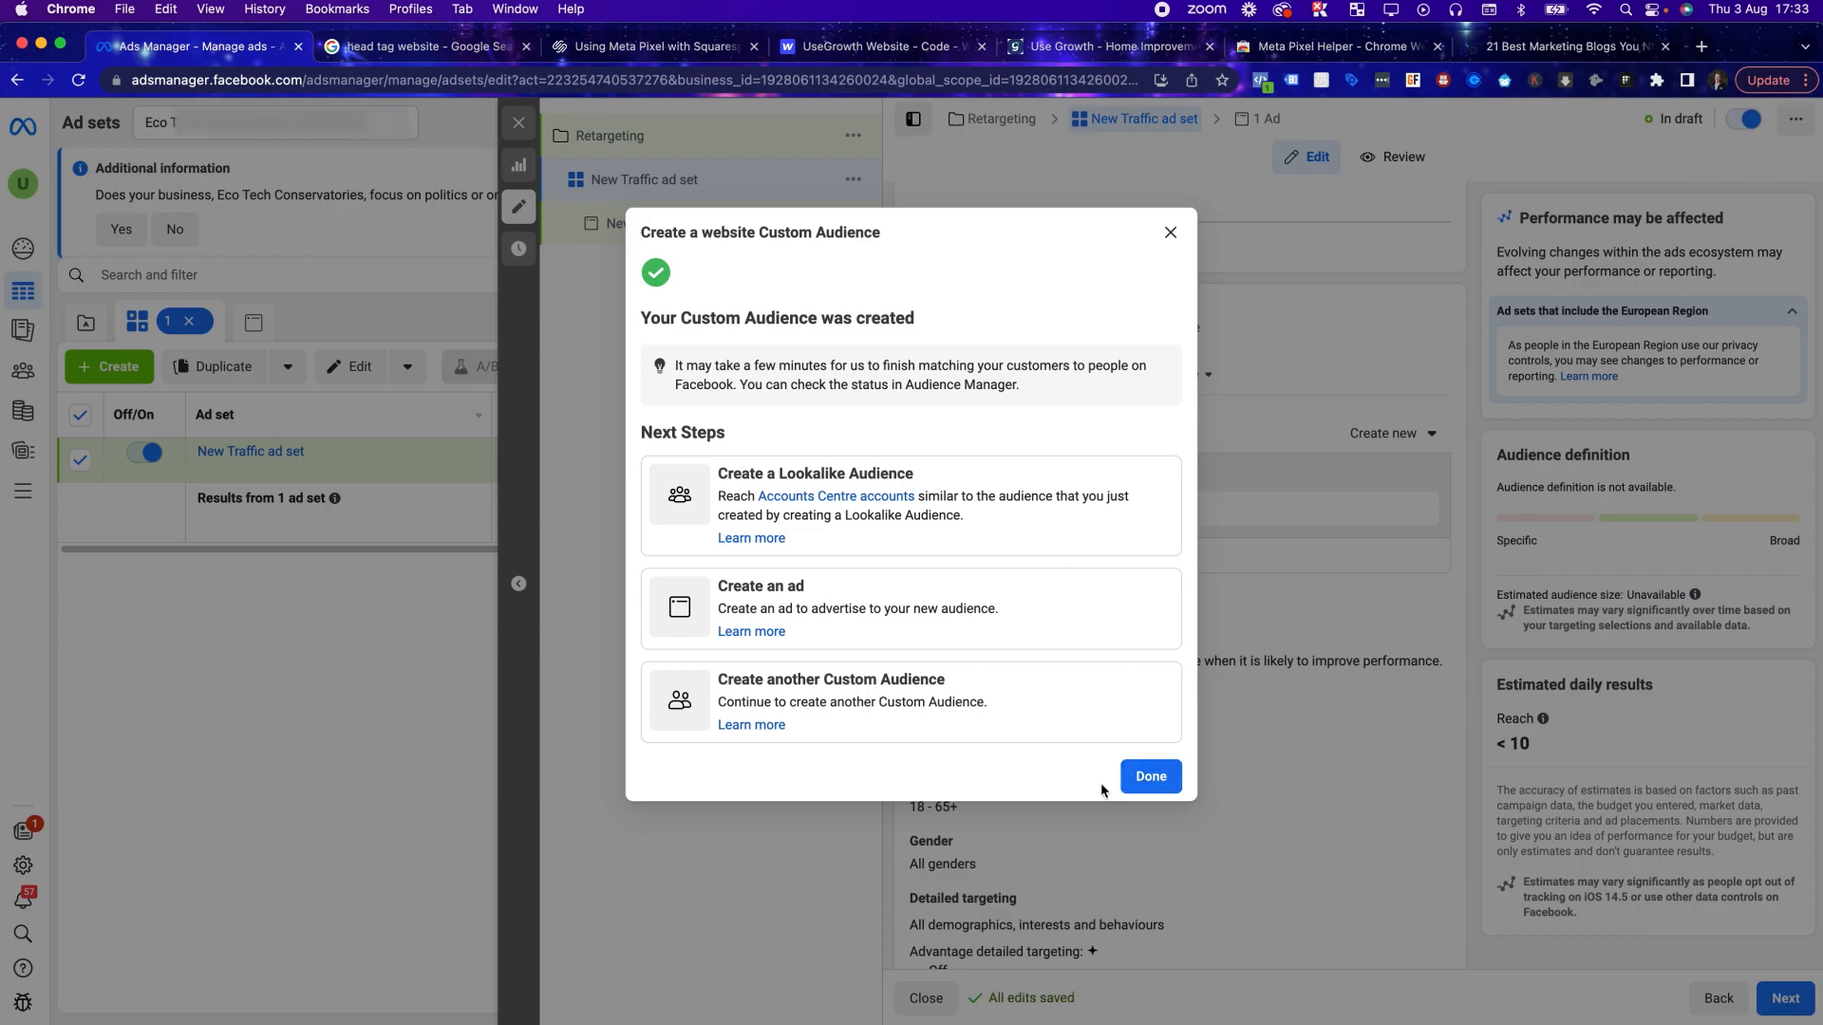
{"action": "left_click", "coordinate": [1149, 777]}
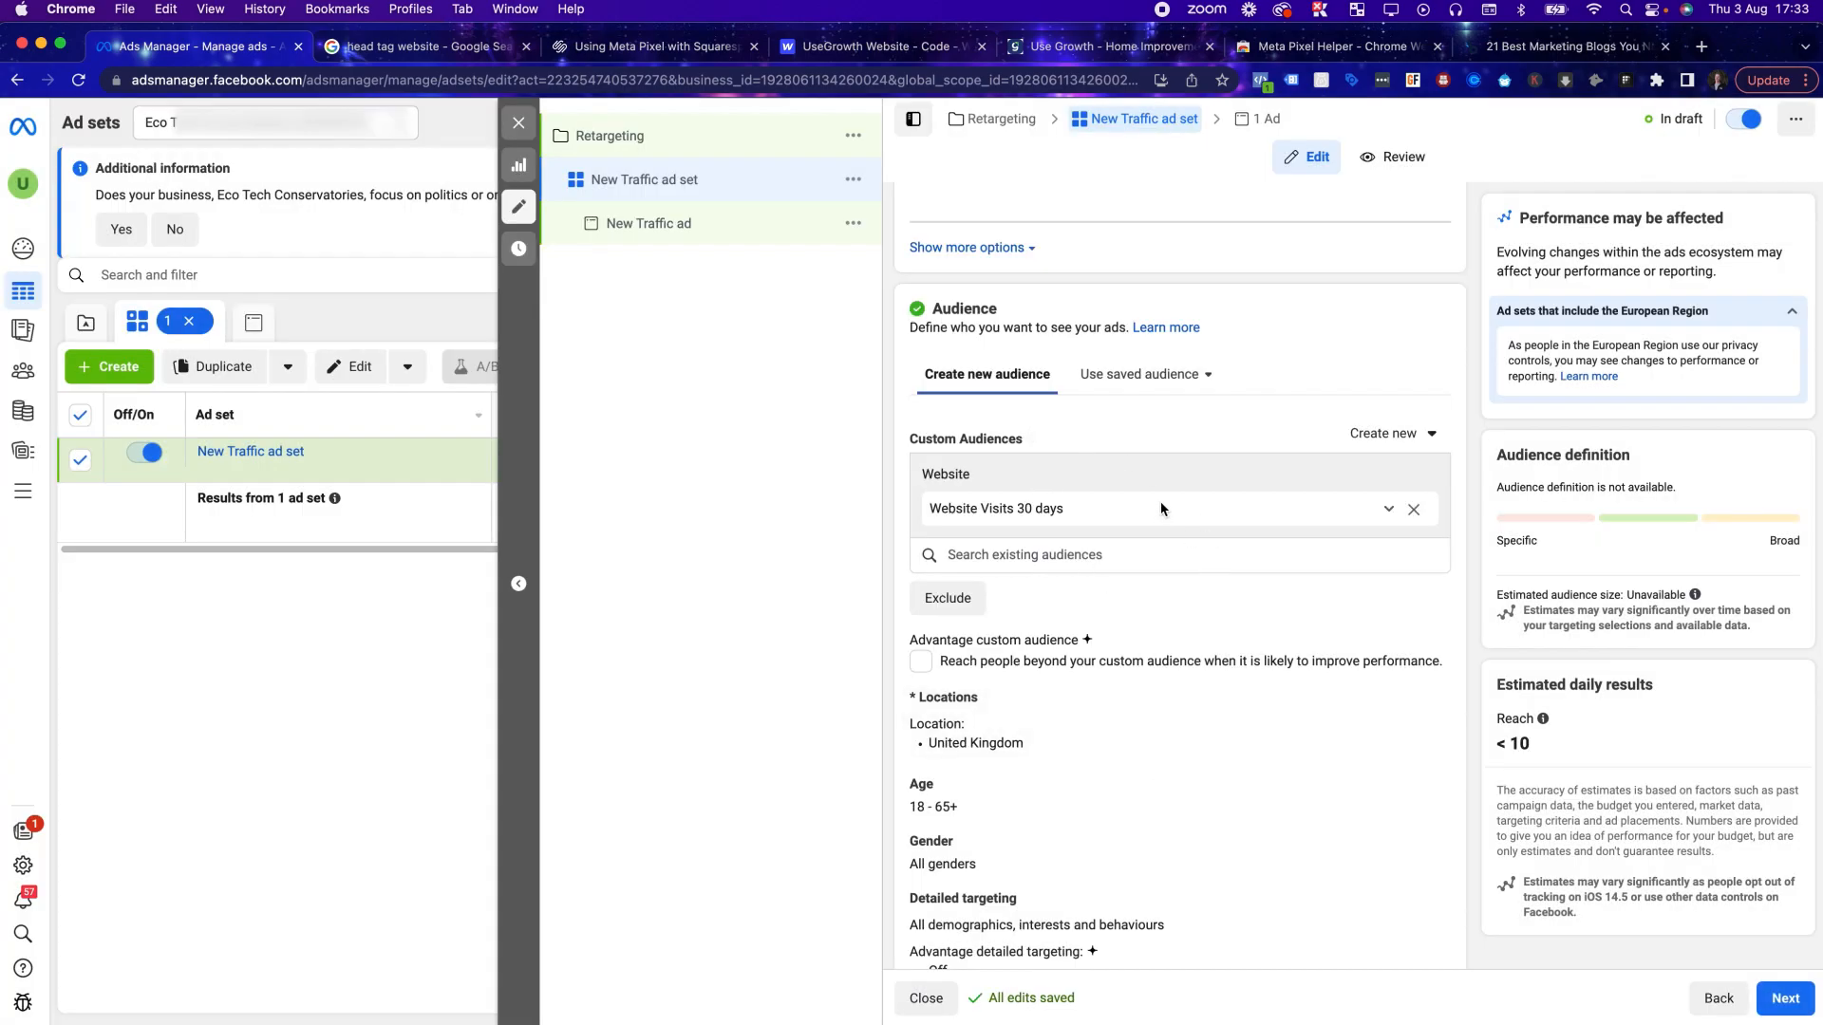
Review the ad set's budget, schedule, audience and placement settings
{"action": "scroll", "coordinate": [1261, 531], "scroll_direction": "down", "scroll_amount": 1}
{"action": "scroll", "coordinate": [1101, 659], "scroll_direction": "down", "scroll_amount": 6}
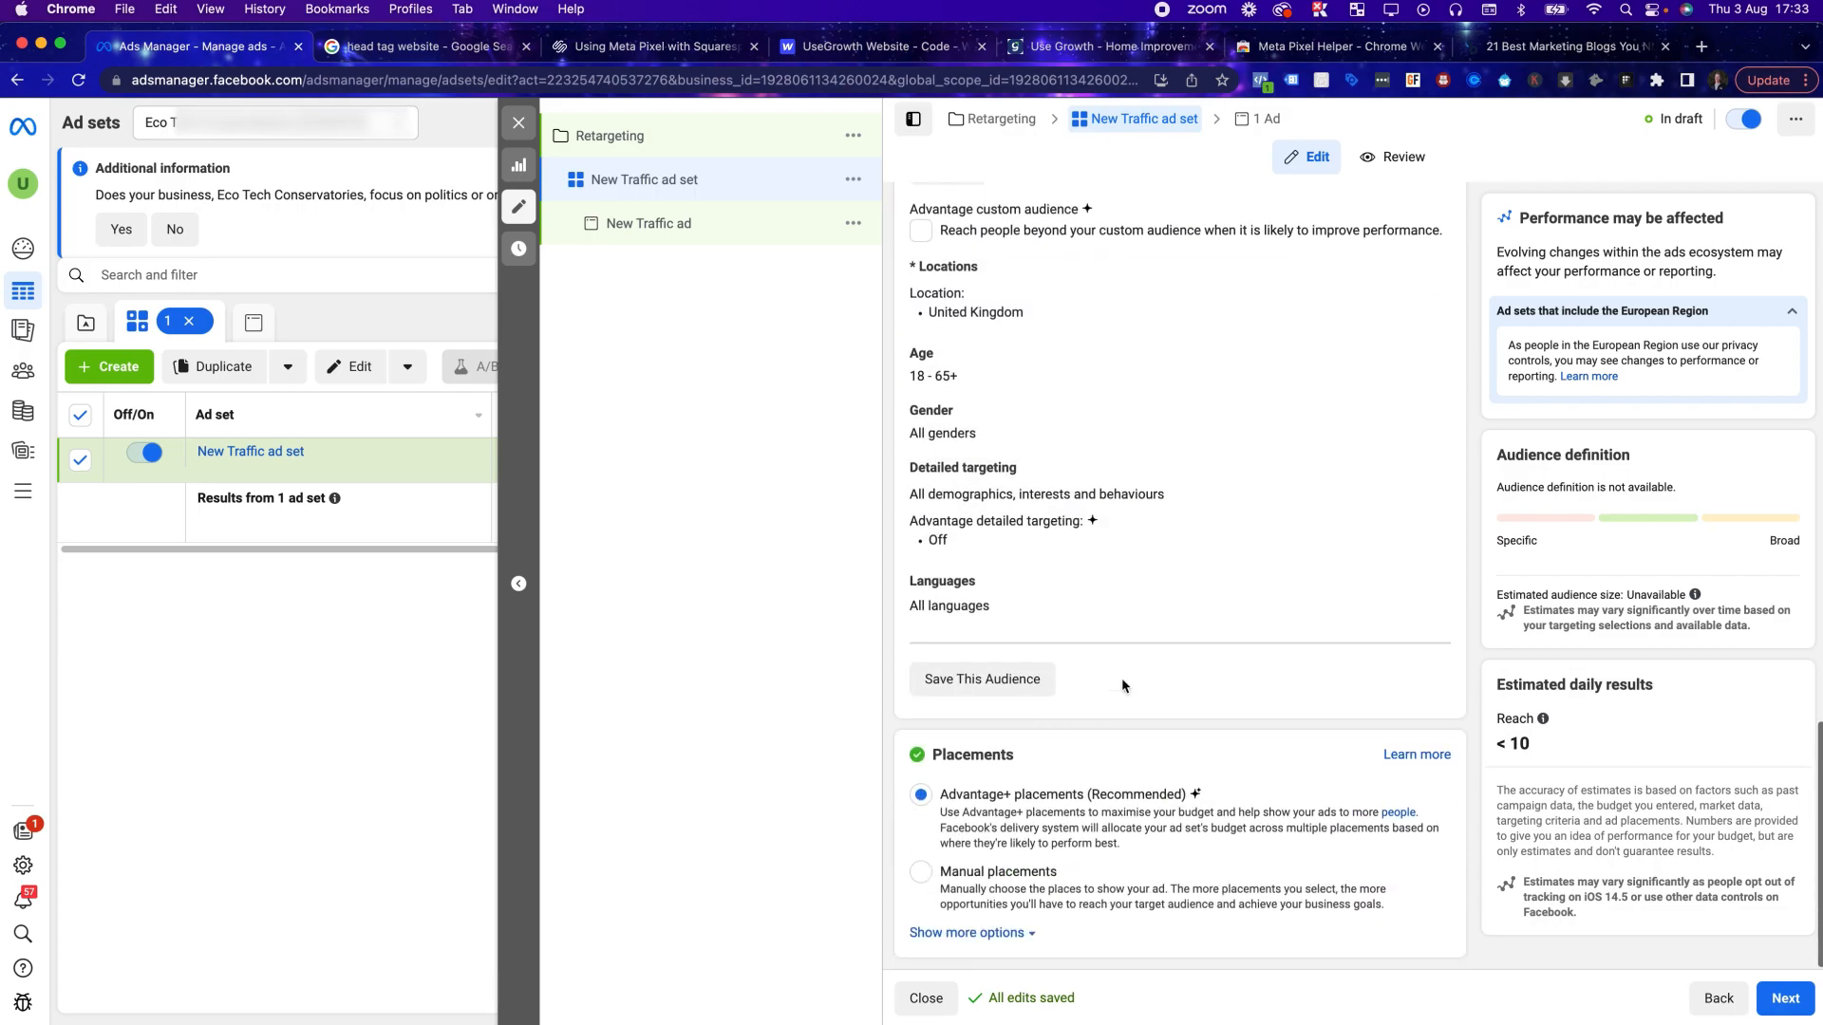
{"action": "scroll", "coordinate": [1177, 664], "scroll_direction": "up", "scroll_amount": 12}
{"action": "scroll", "coordinate": [1203, 600], "scroll_direction": "up", "scroll_amount": 8}
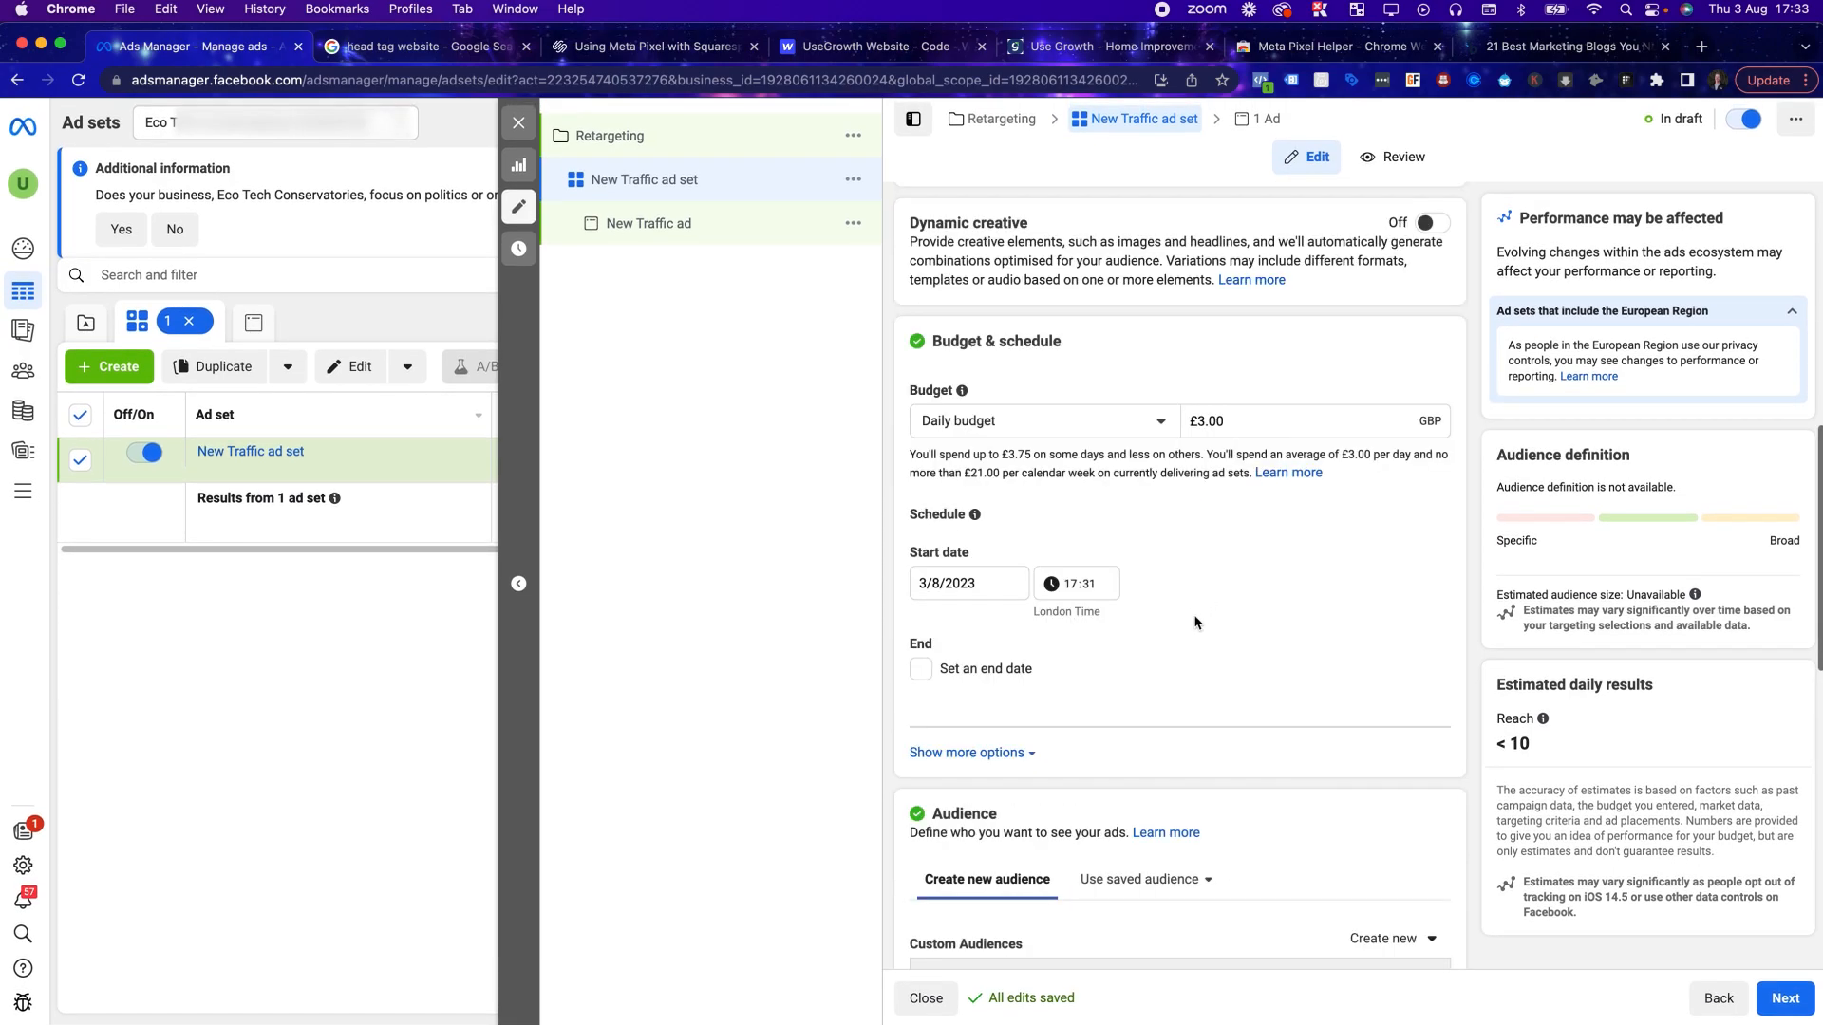
{"action": "scroll", "coordinate": [1200, 613], "scroll_direction": "down", "scroll_amount": 4}
{"action": "scroll", "coordinate": [1200, 611], "scroll_direction": "up", "scroll_amount": 6}
{"action": "scroll", "coordinate": [1198, 580], "scroll_direction": "down", "scroll_amount": 13}
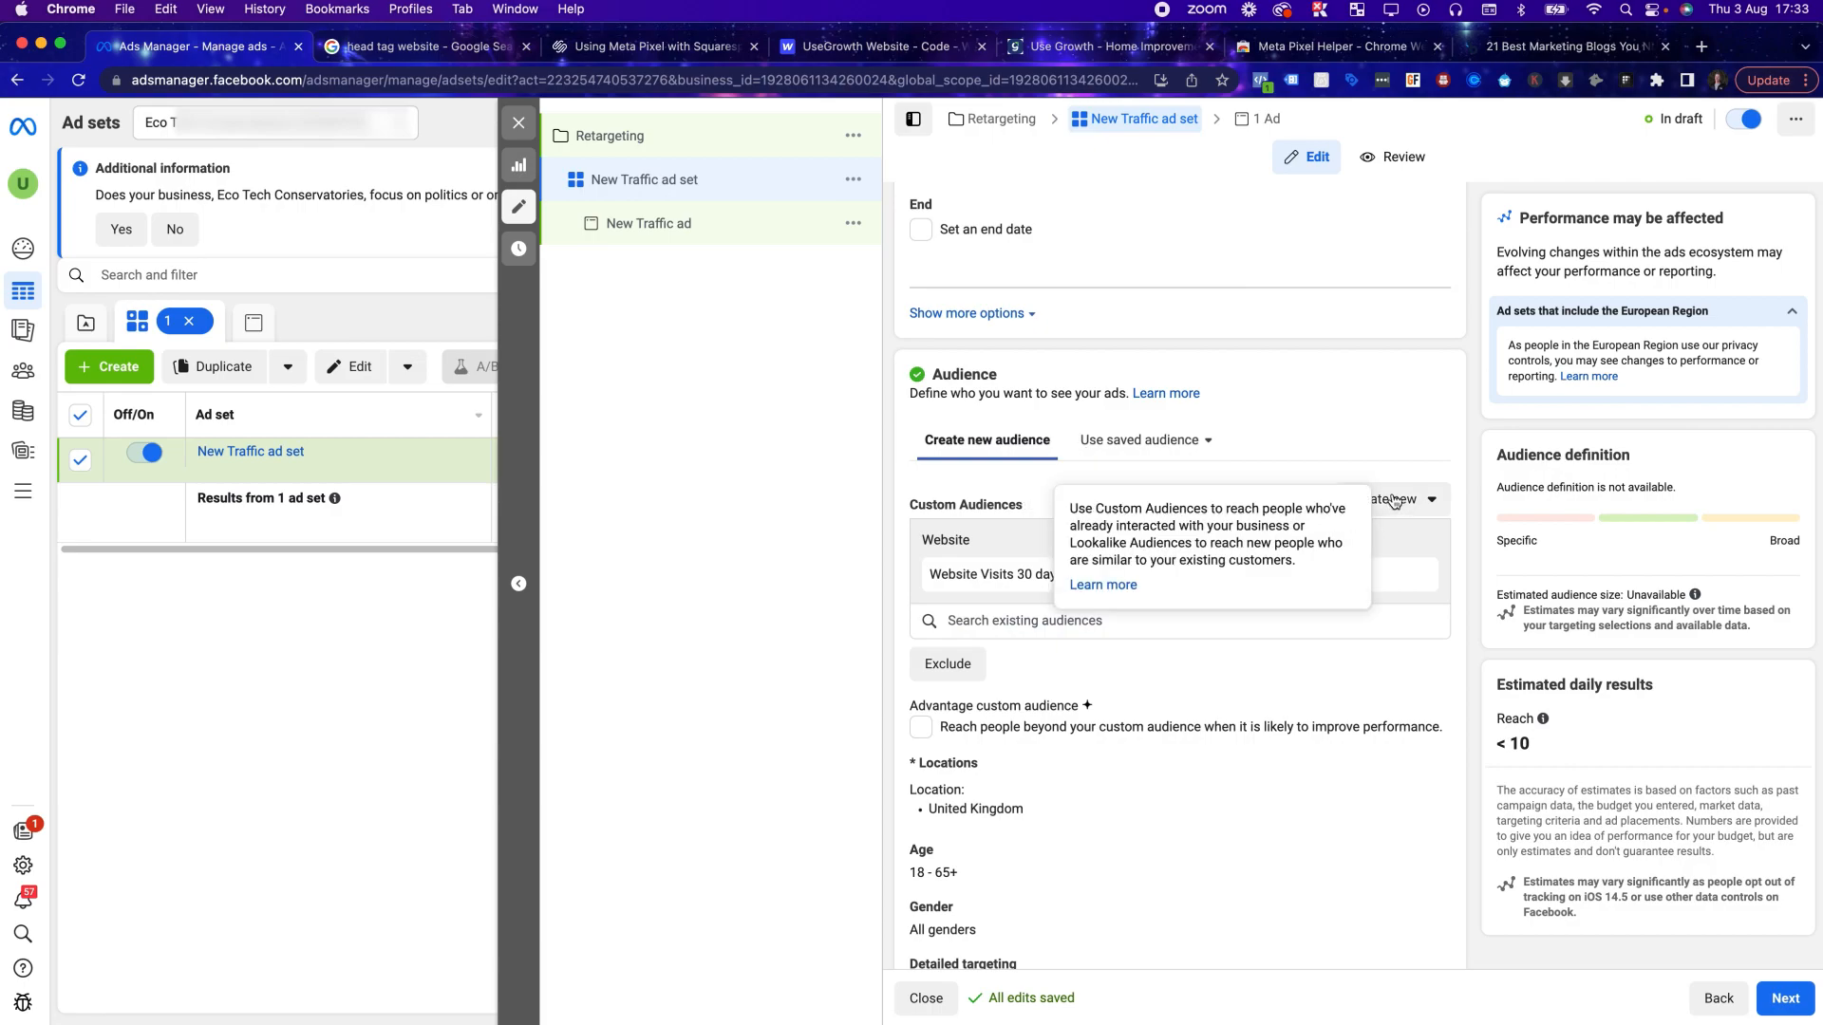
Start another Custom Audience based on a Facebook Page and choose the Growth Page
{"action": "left_click", "coordinate": [1365, 499]}
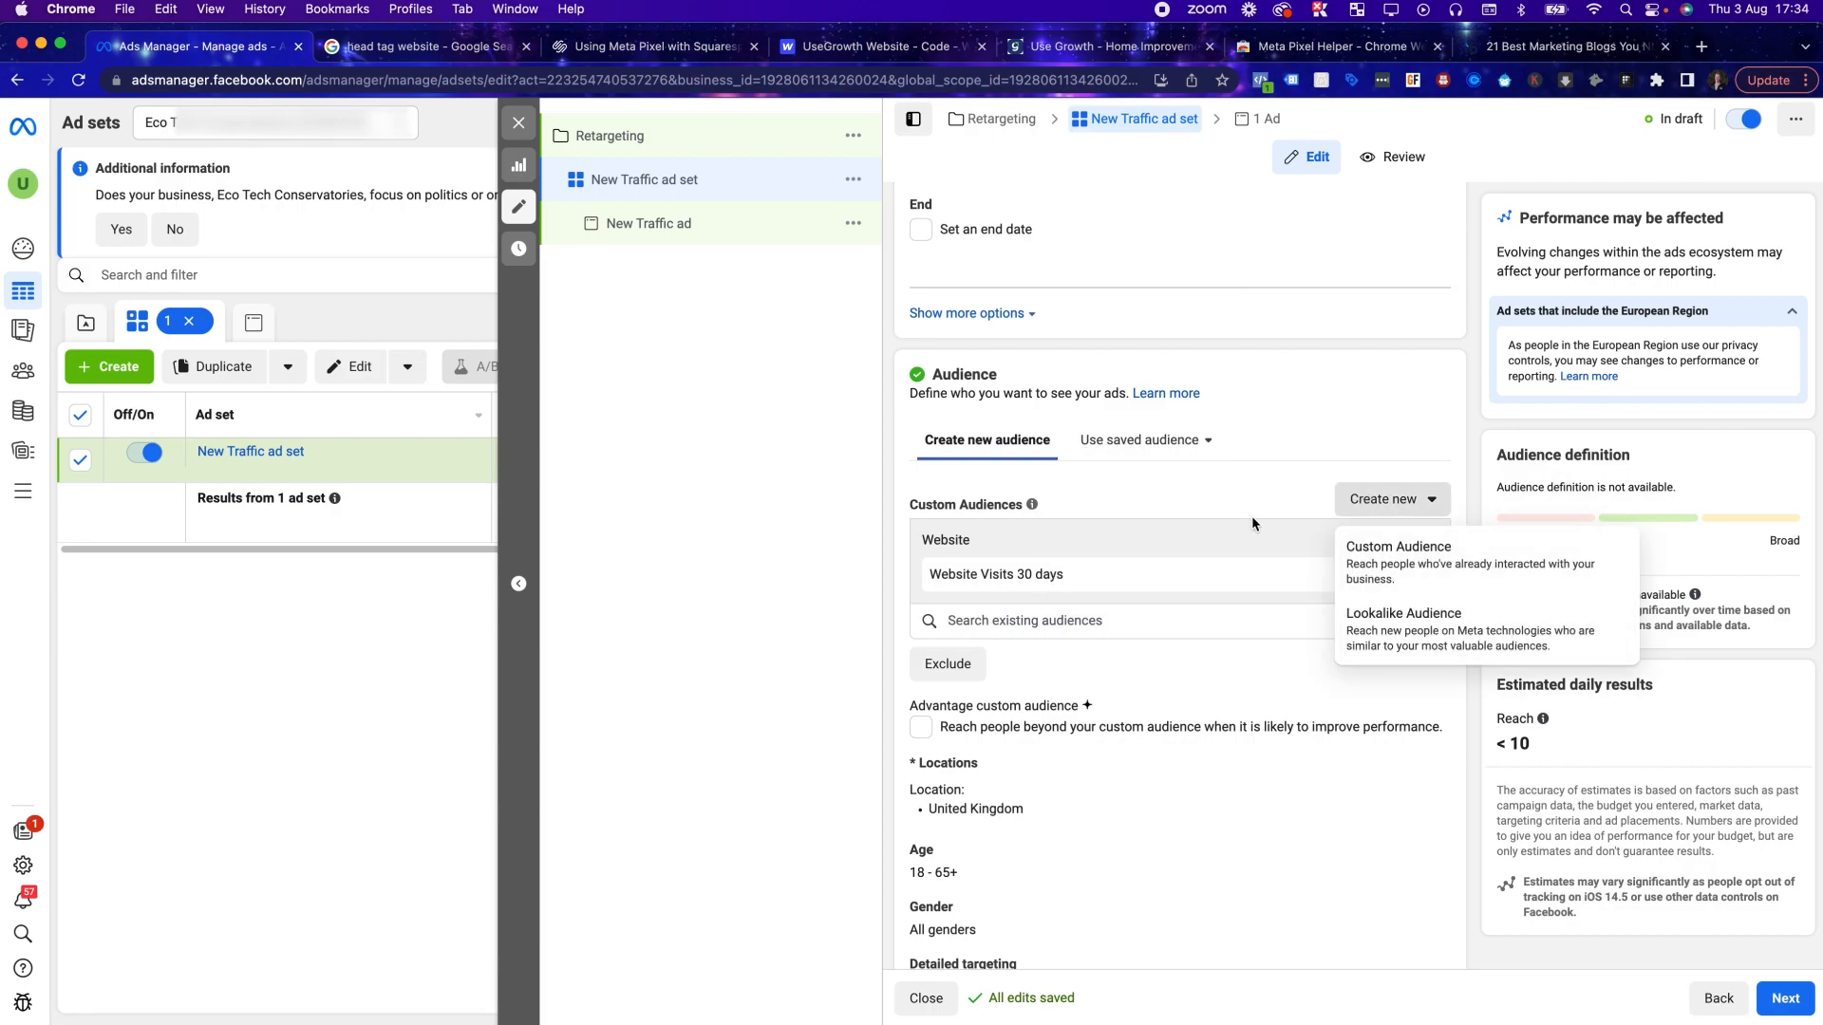
{"action": "left_click", "coordinate": [1394, 560]}
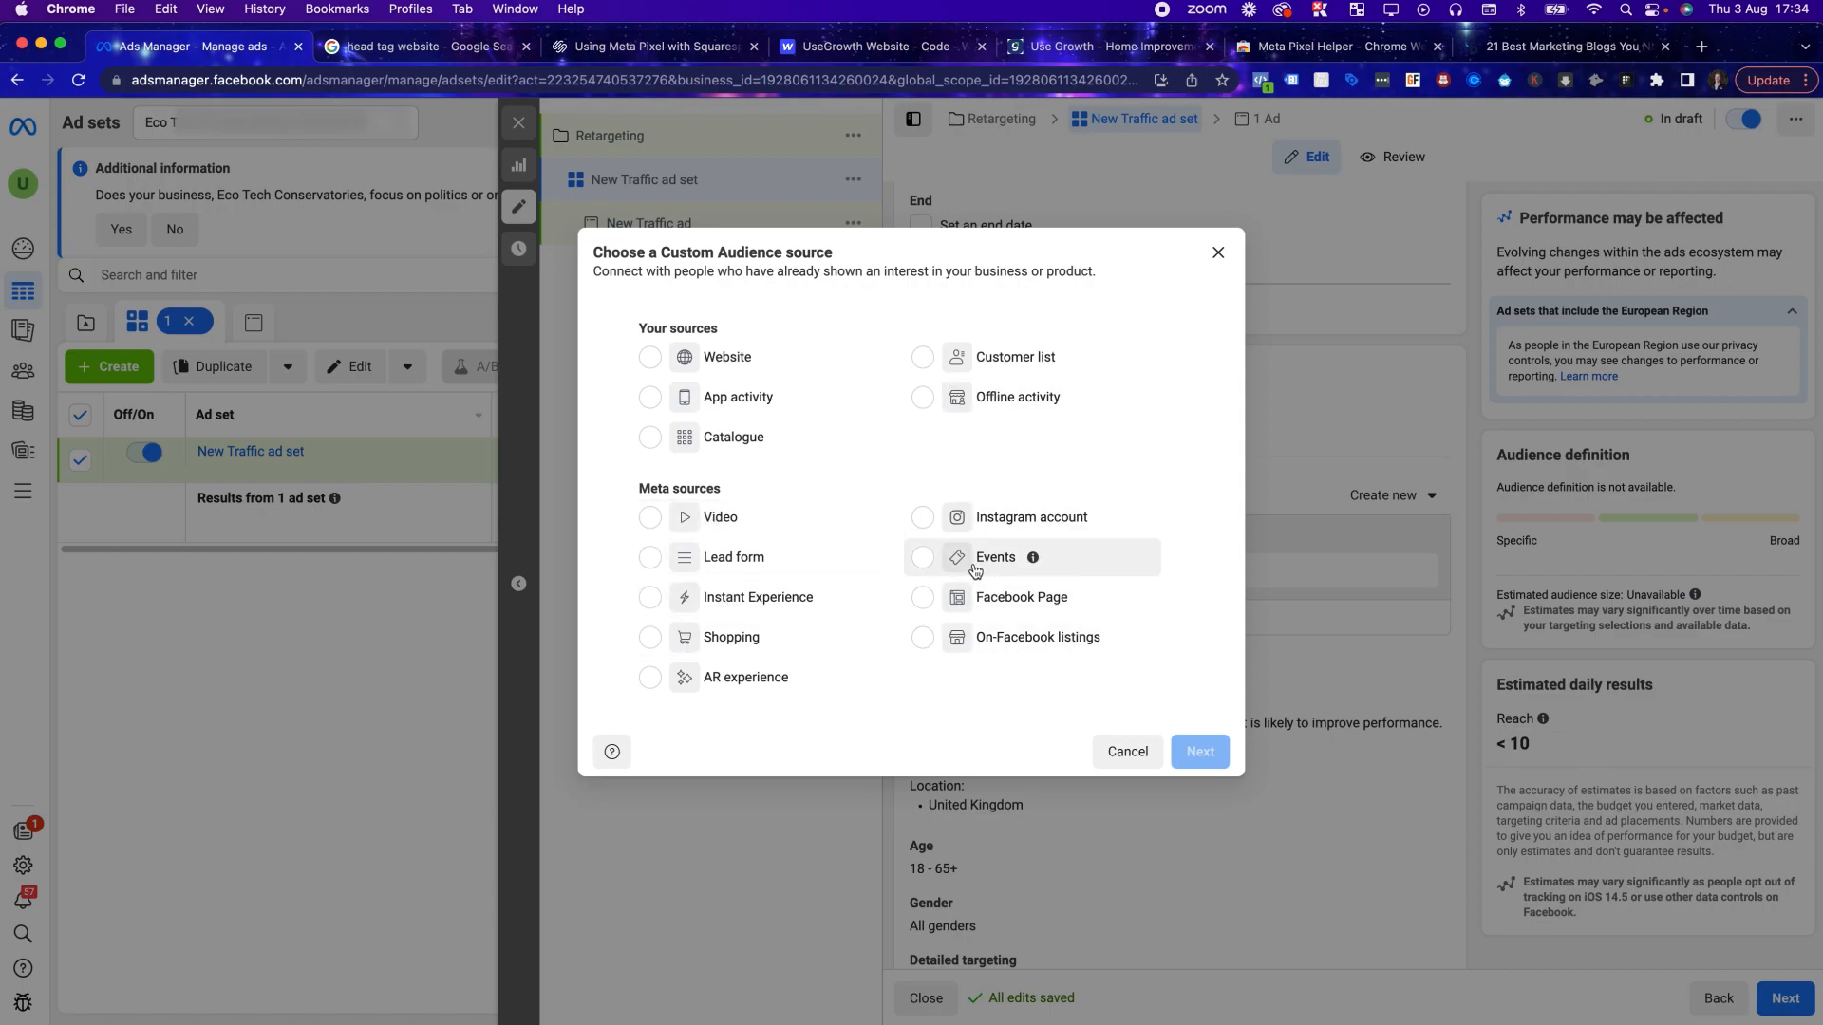
{"action": "left_click", "coordinate": [992, 595]}
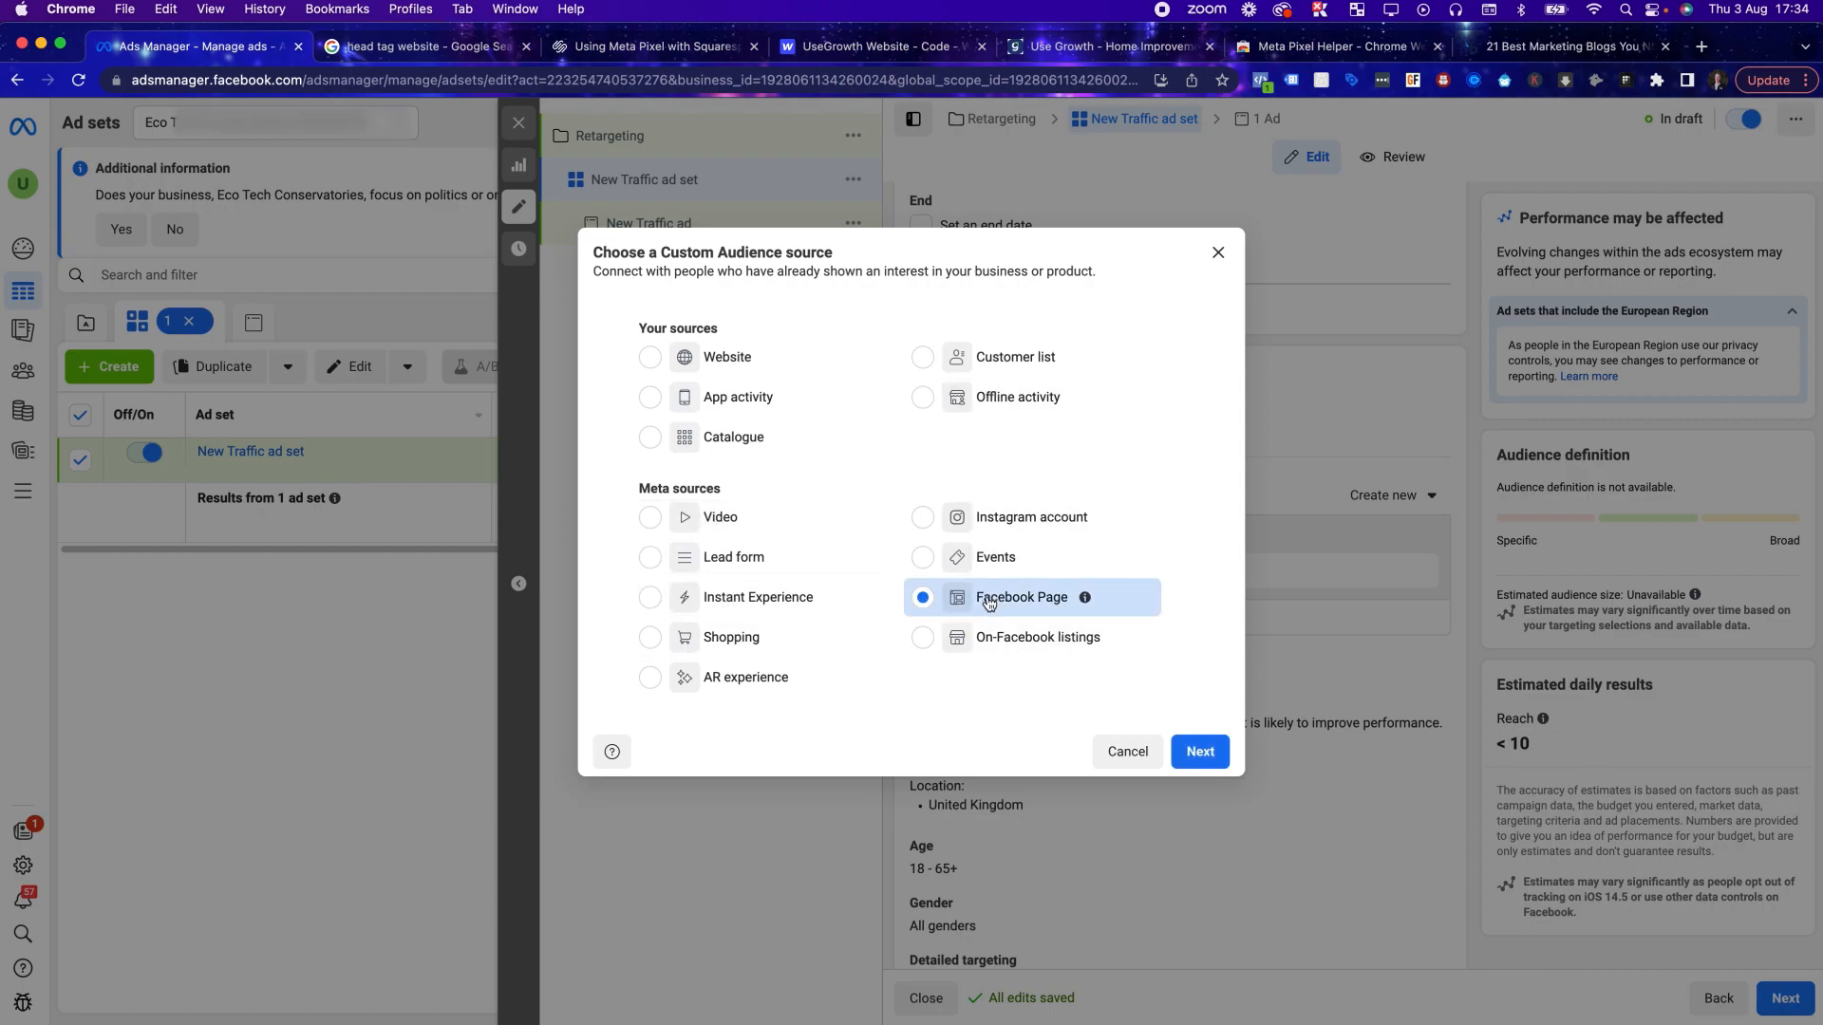
{"action": "left_click", "coordinate": [1198, 751]}
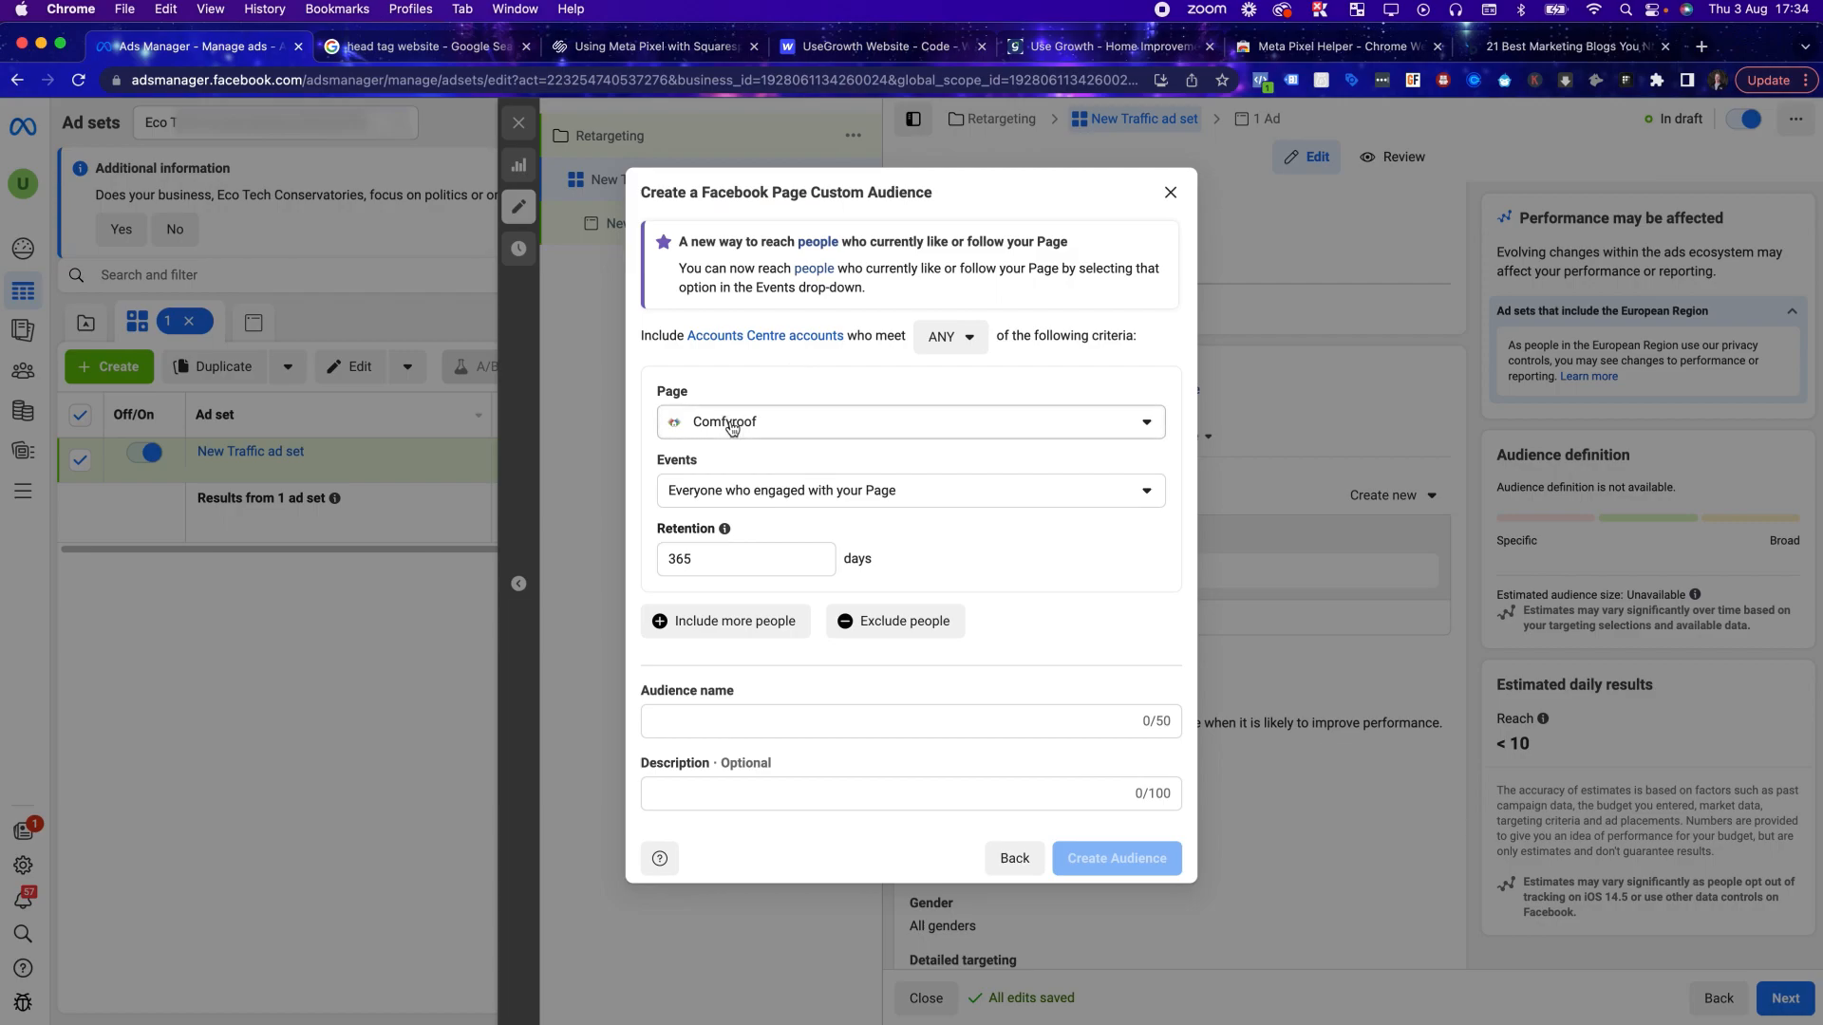
{"action": "left_click", "coordinate": [736, 422]}
{"action": "type", "text": "growth"}
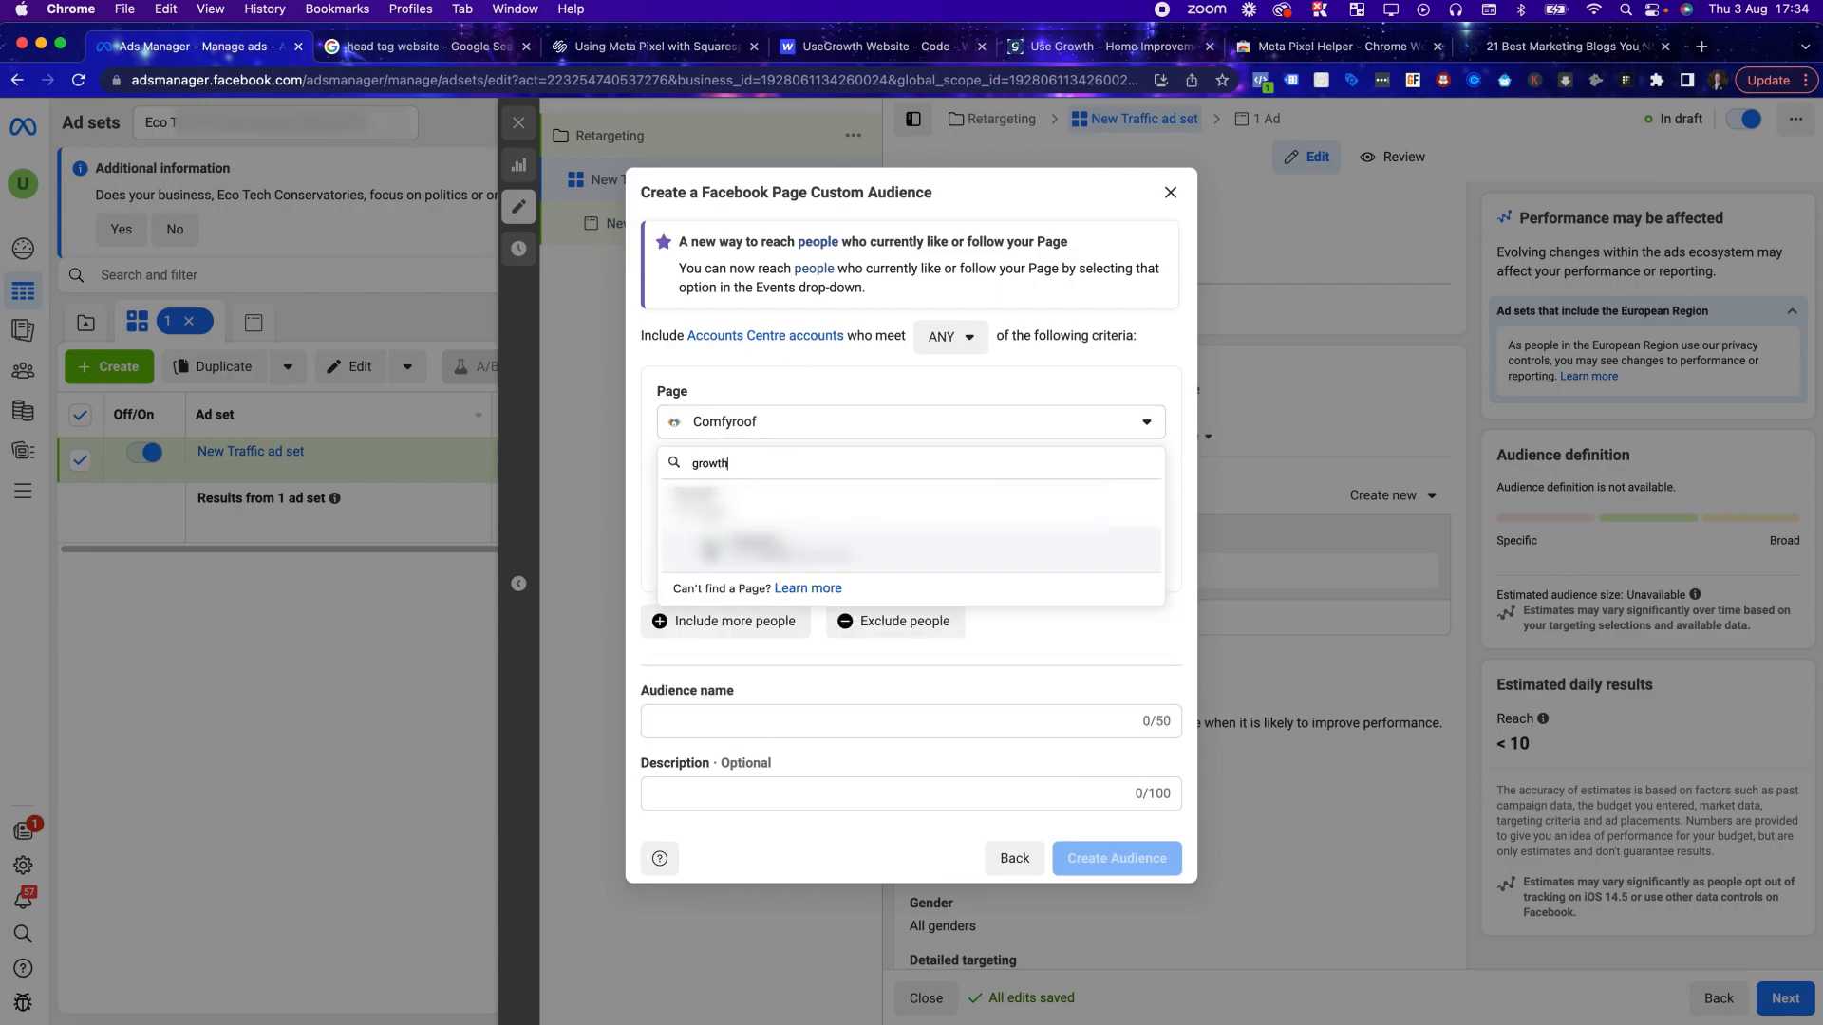
{"action": "left_click", "coordinate": [774, 548]}
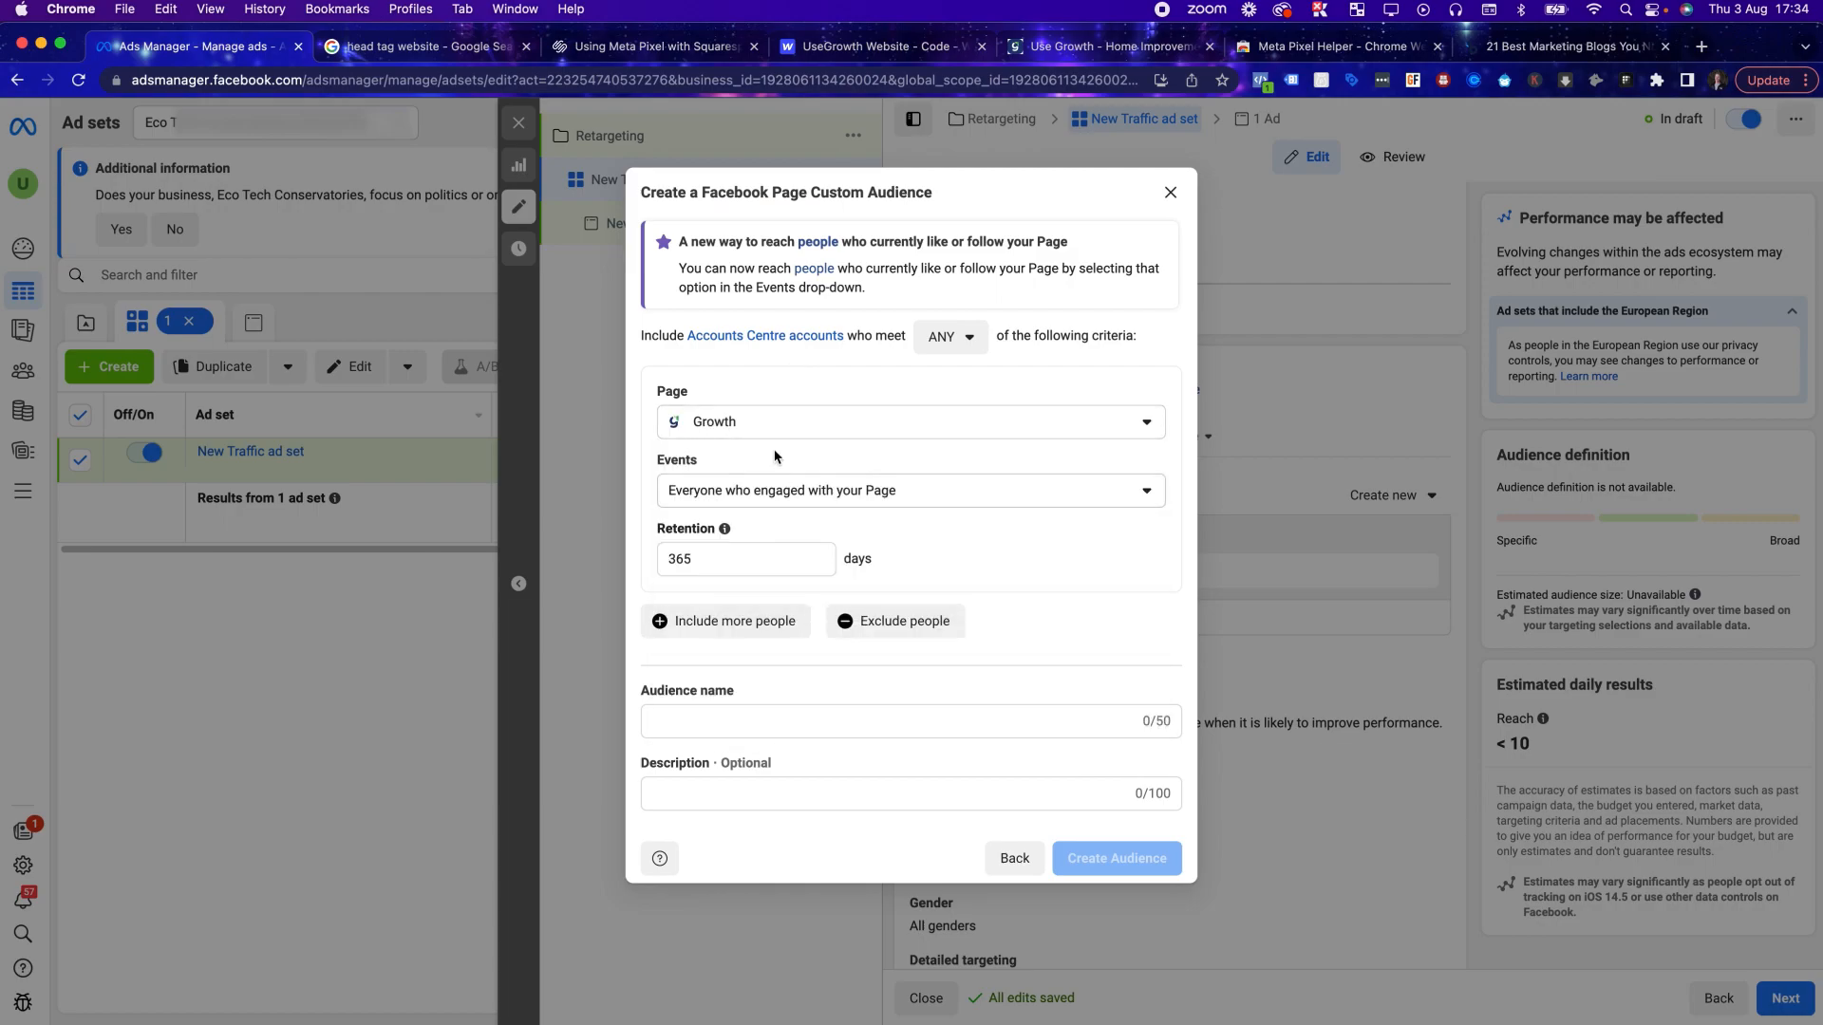
Keep Everyone who engaged with your Page as the audience's event and set its retention to 30 days
{"action": "left_click", "coordinate": [728, 489]}
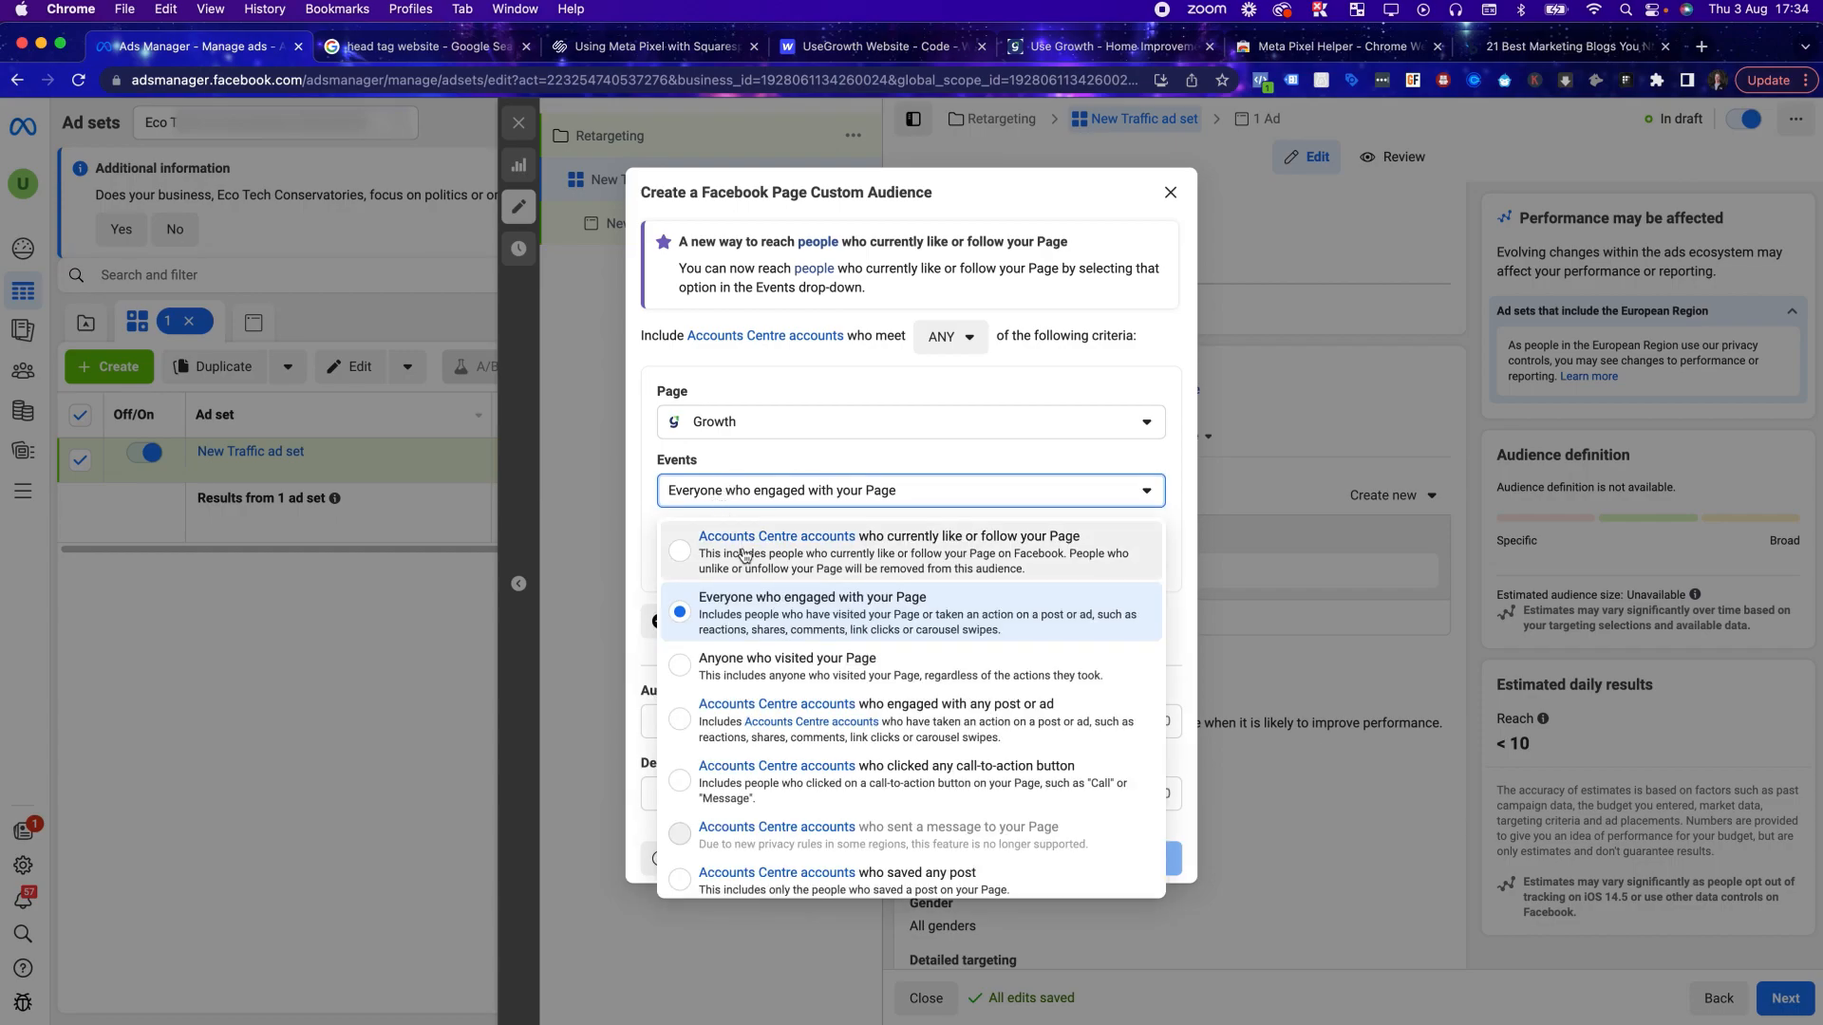
{"action": "left_click", "coordinate": [850, 623]}
{"action": "double_click", "coordinate": [693, 557]}
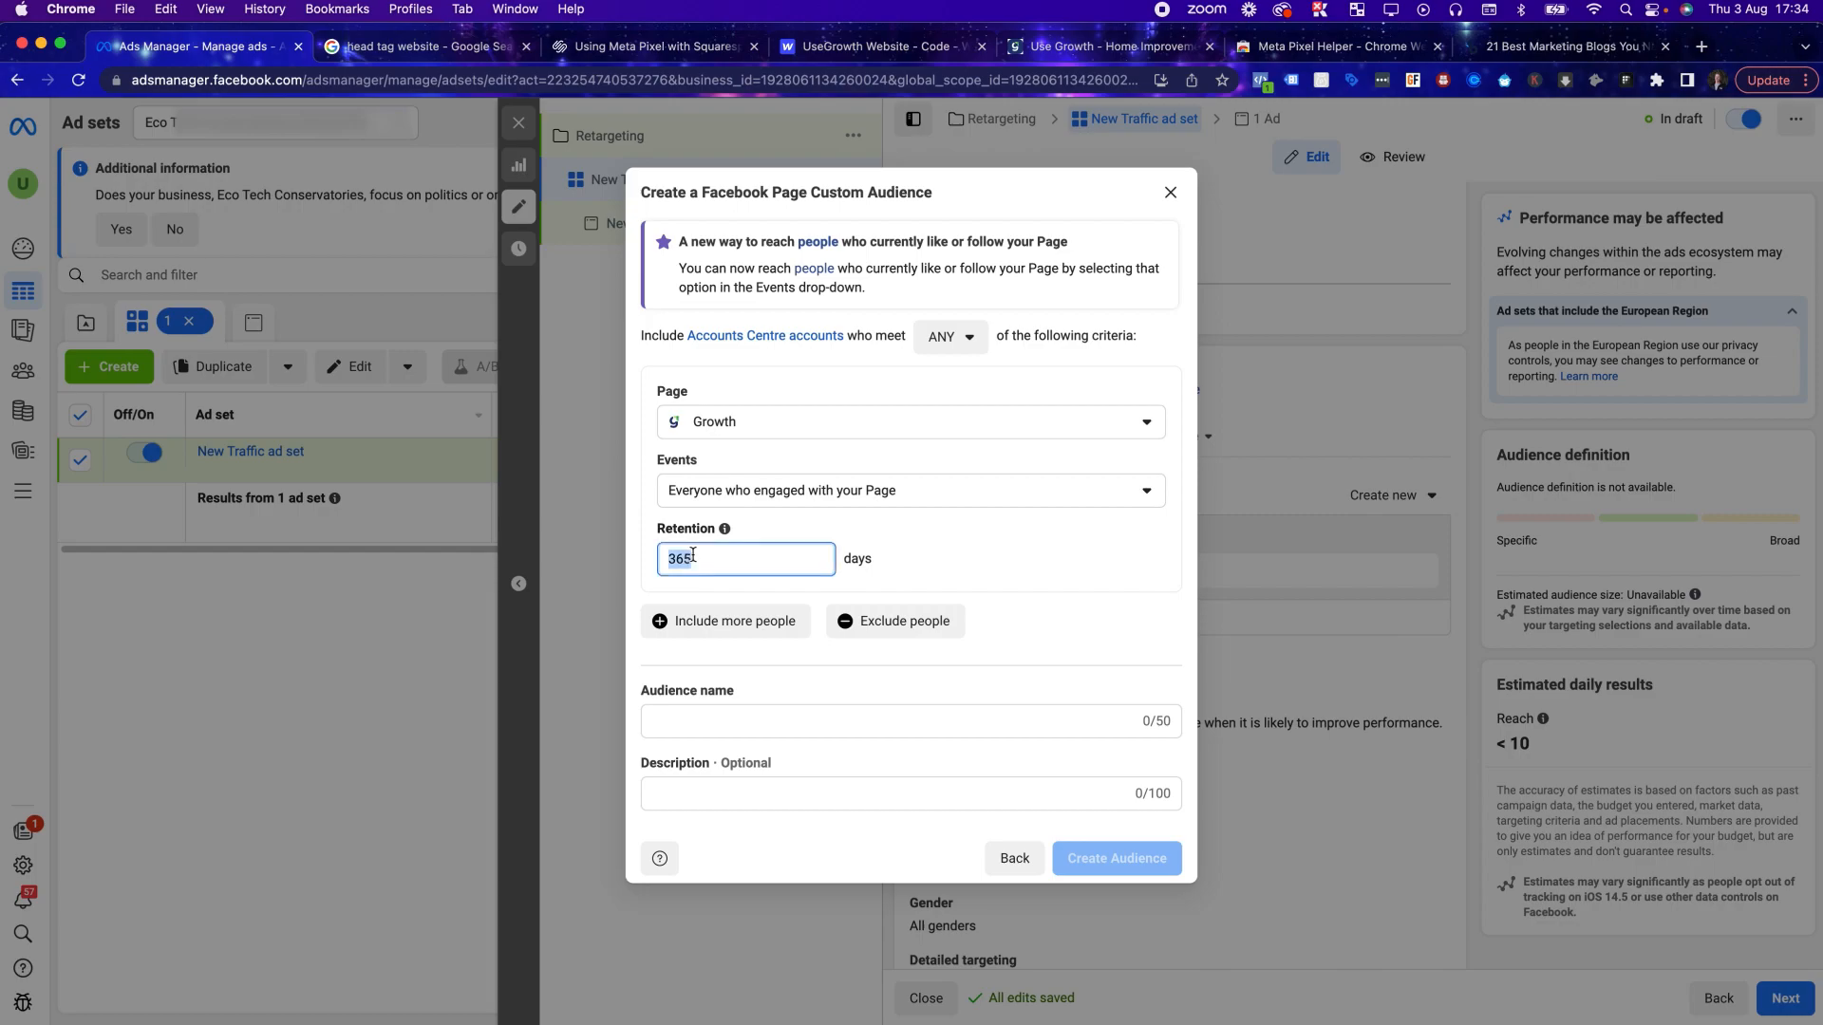
{"action": "type", "text": "30"}
{"action": "left_click", "coordinate": [879, 546]}
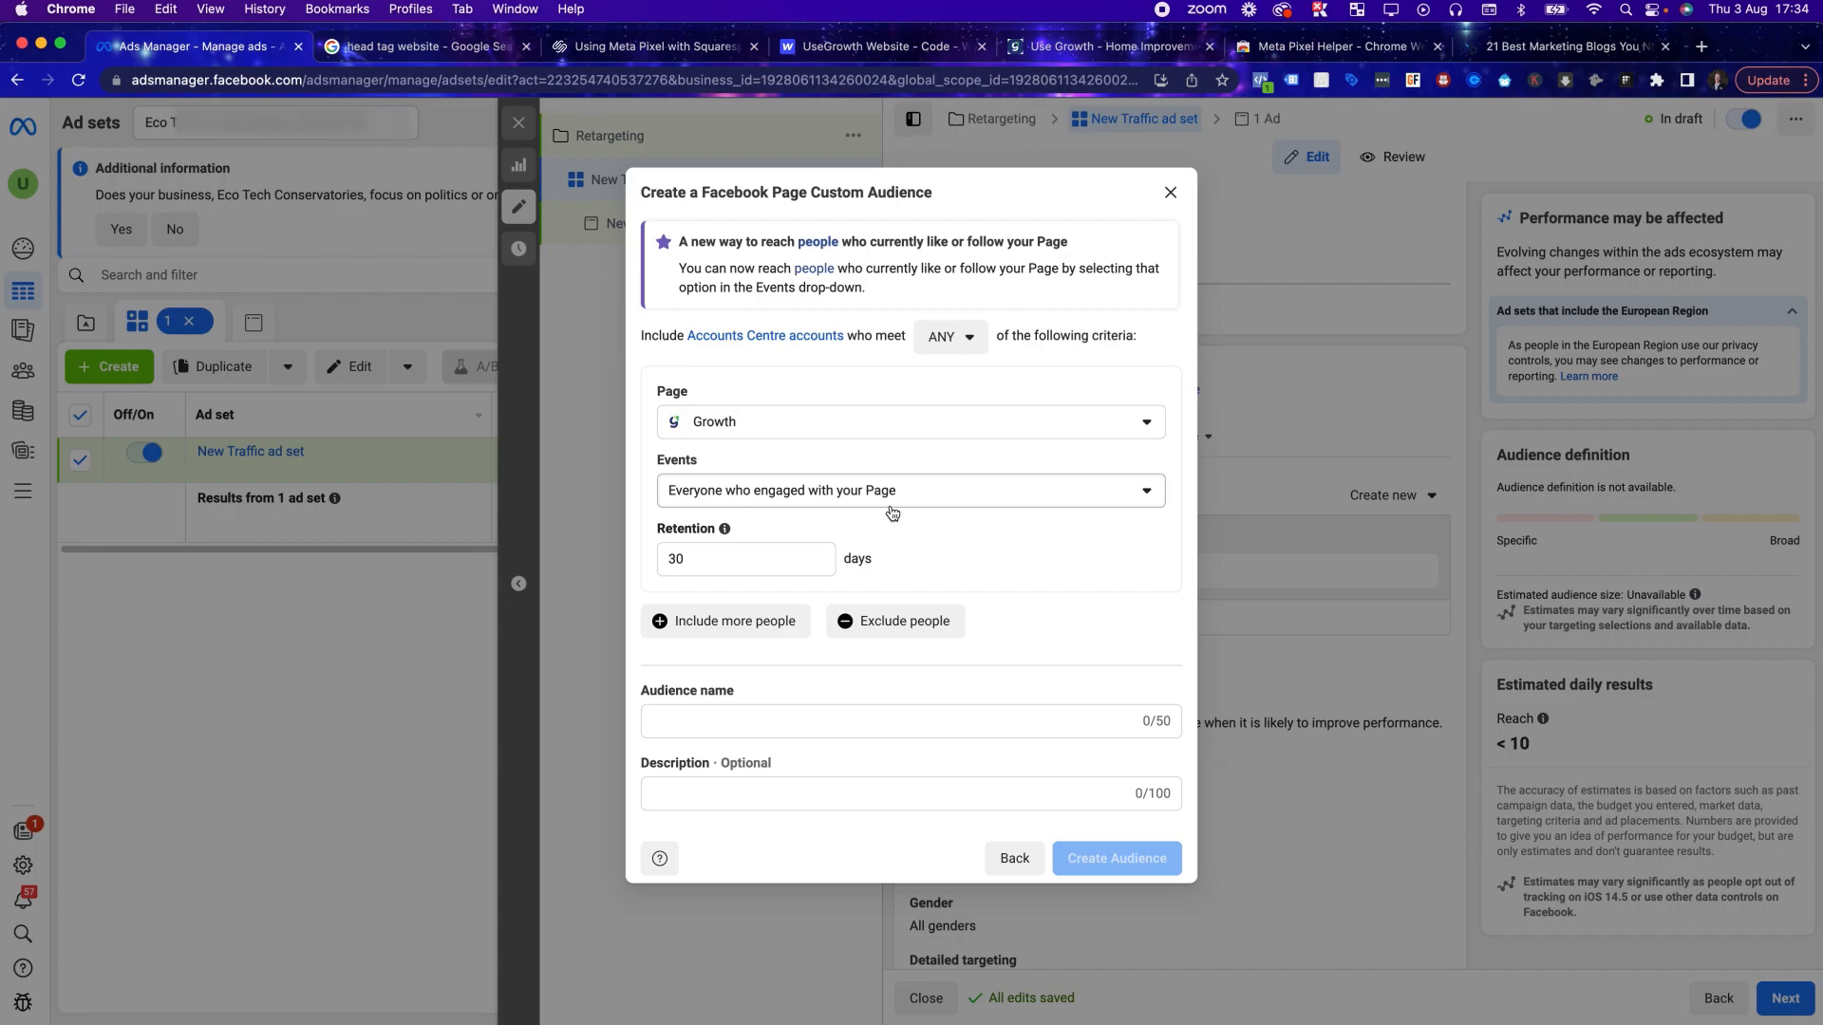
{"action": "left_click", "coordinate": [759, 721]}
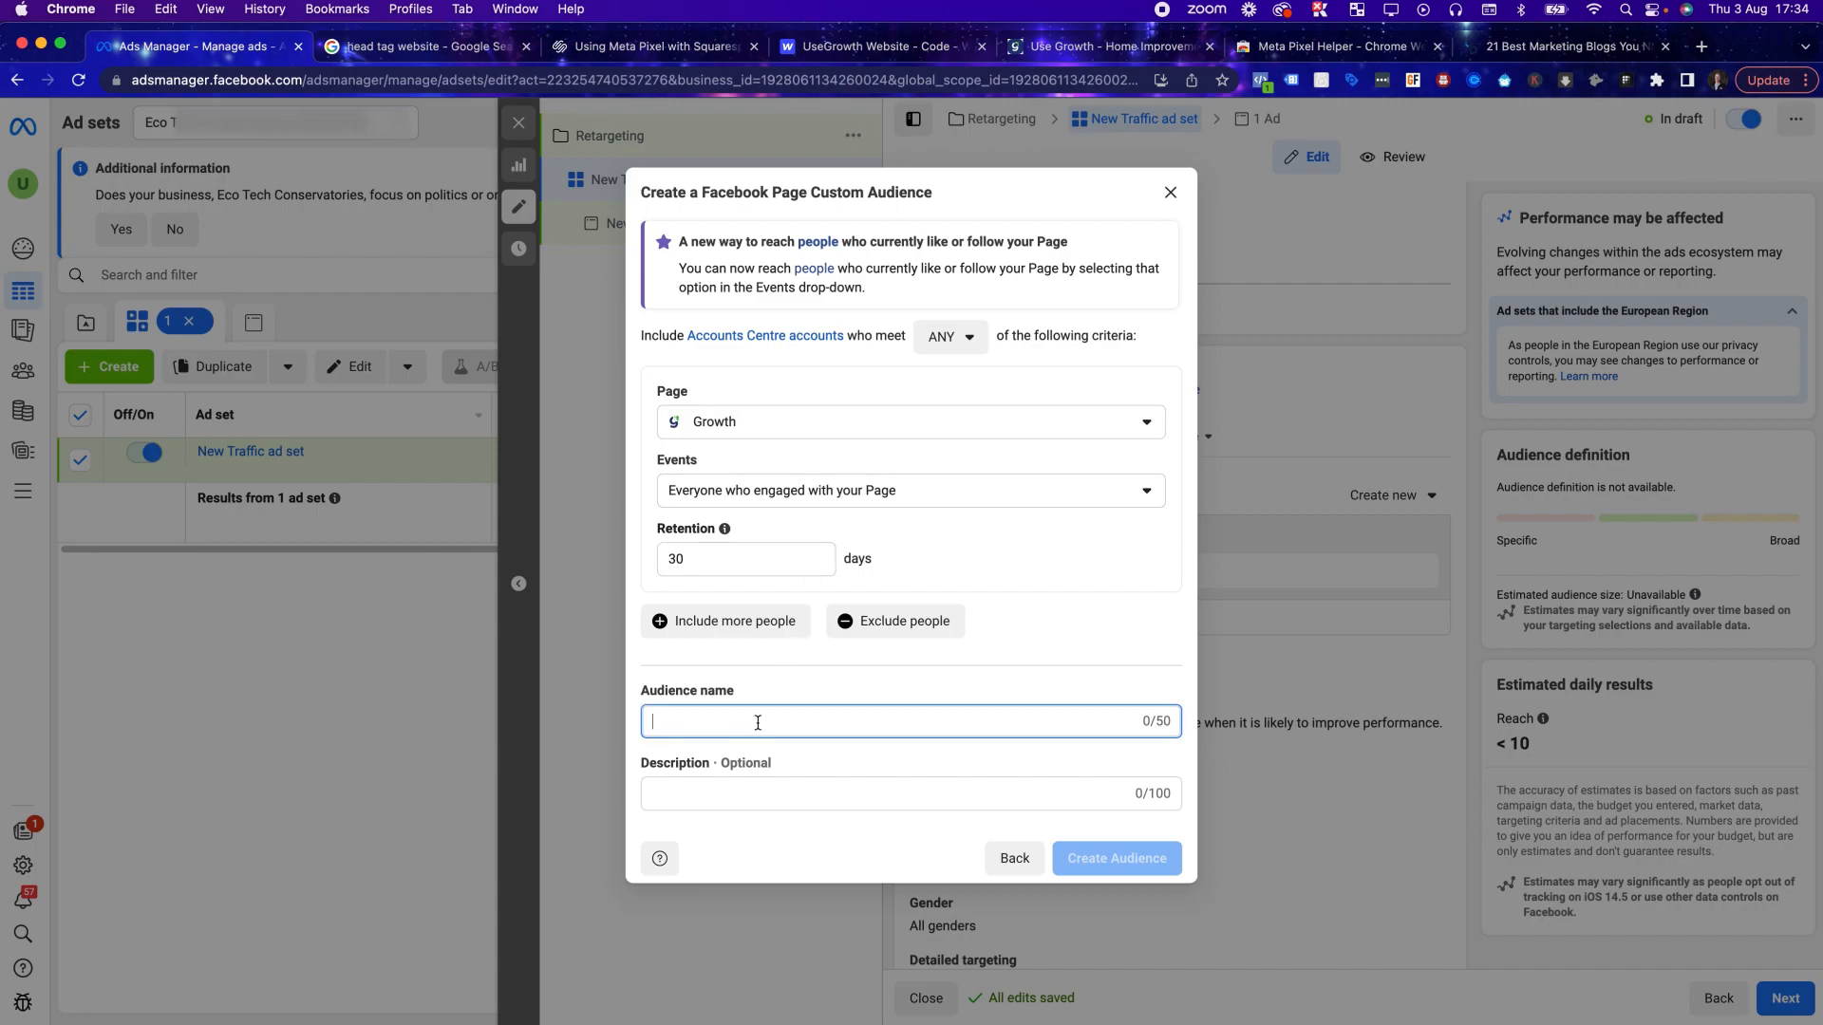
{"action": "type", "text": "Engag"}
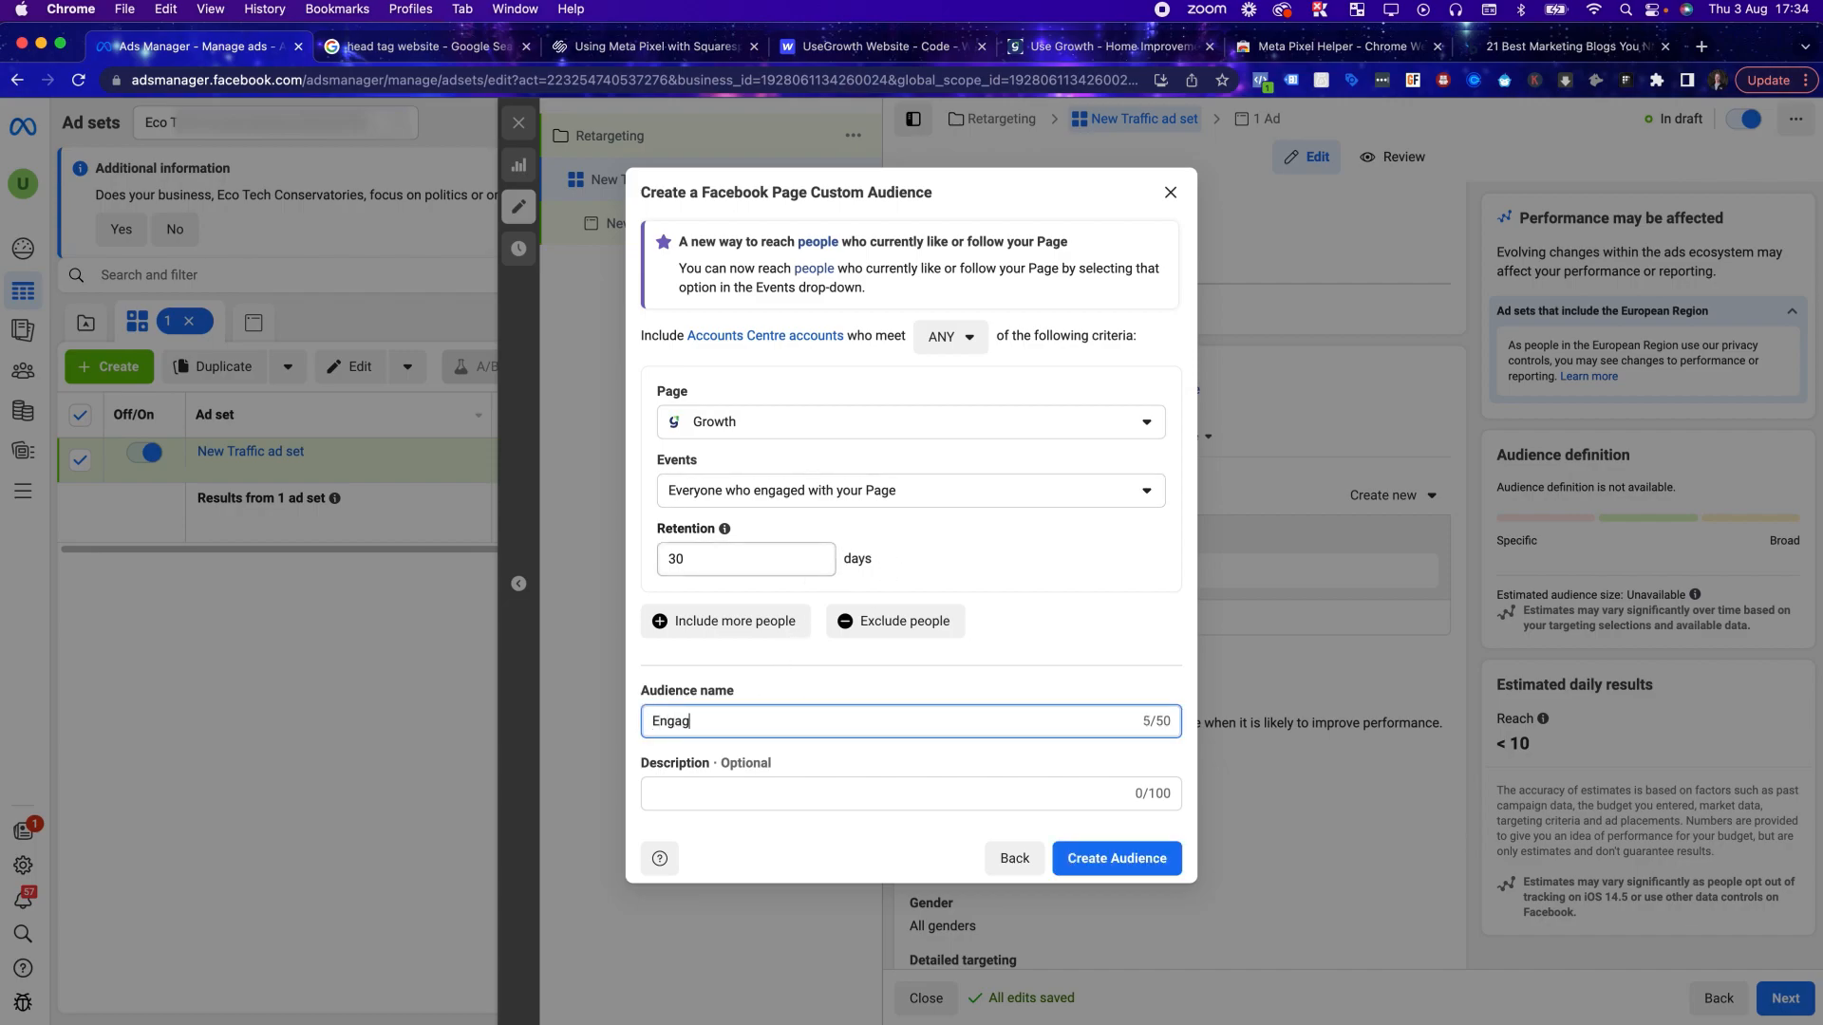
{"action": "type", "text": "ed with fb page 30 days"}
{"action": "key", "text": "super+a"}
{"action": "key", "text": "BackSpace"}
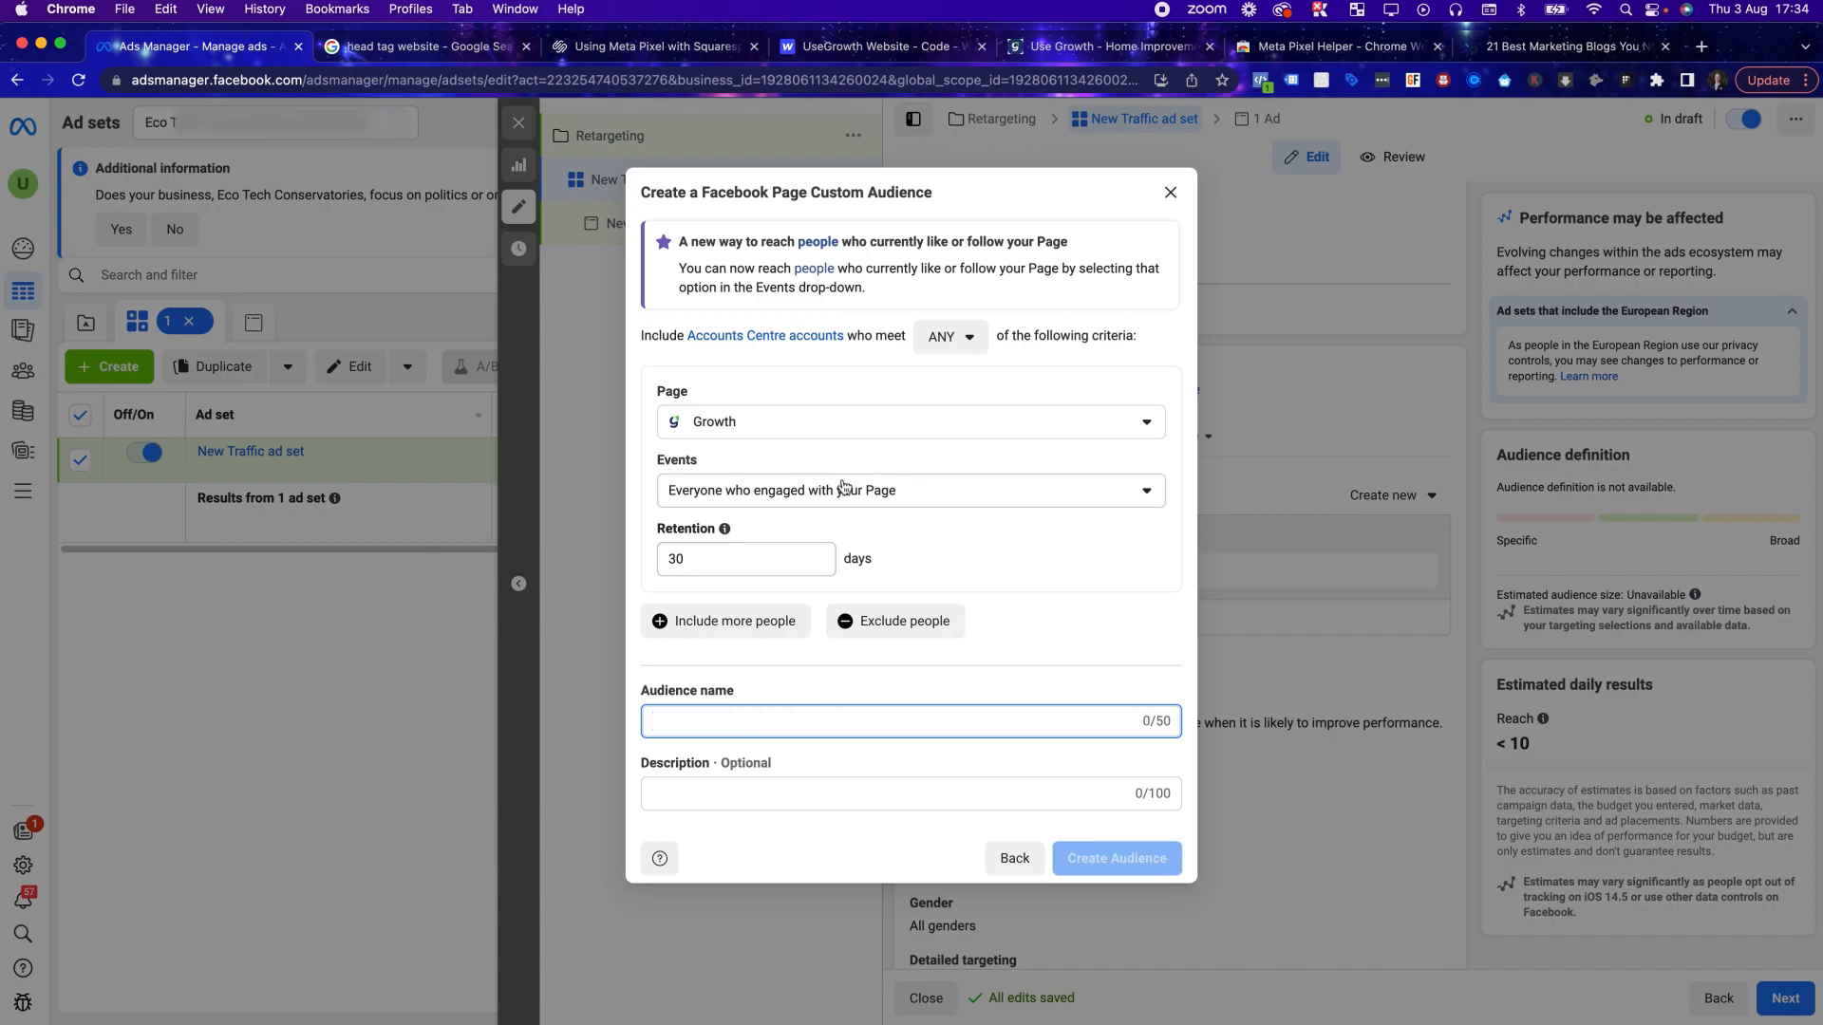
Review the Page audience's event options, then abandon that audience and start a Custom Audience based on an Instagram account
{"action": "left_click", "coordinate": [867, 484]}
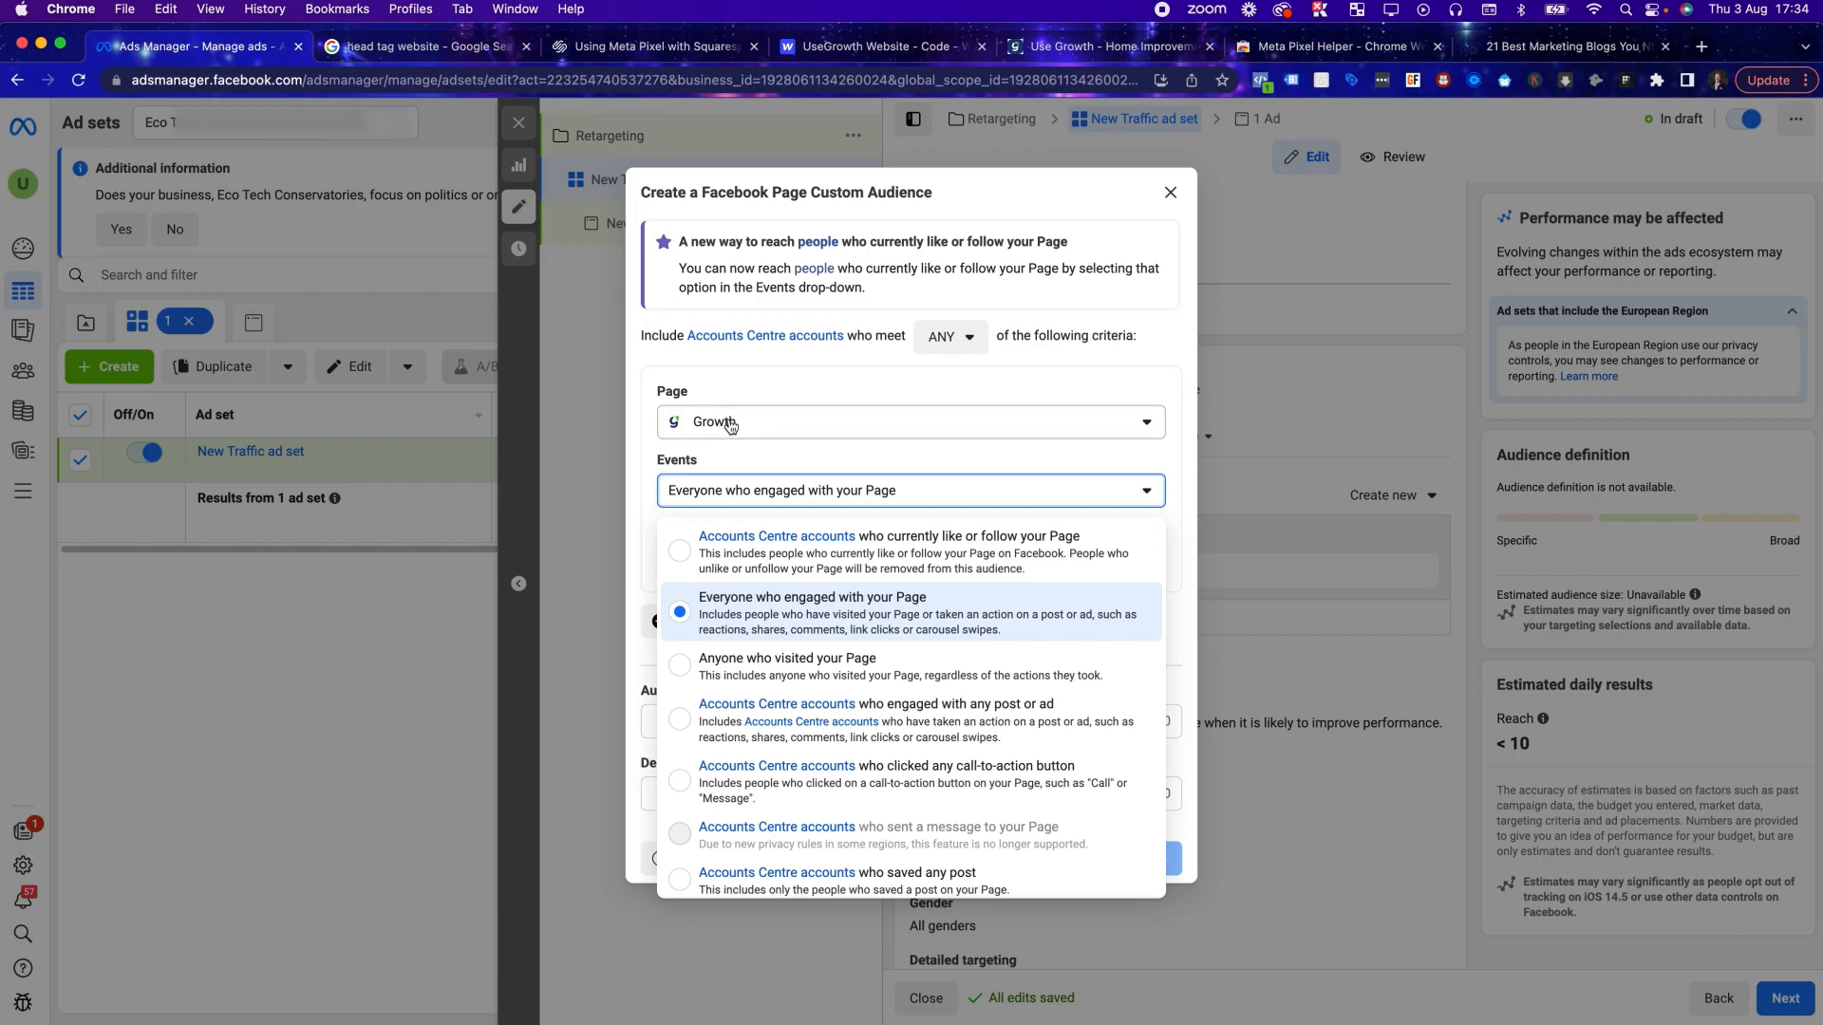
{"action": "left_click", "coordinate": [800, 383]}
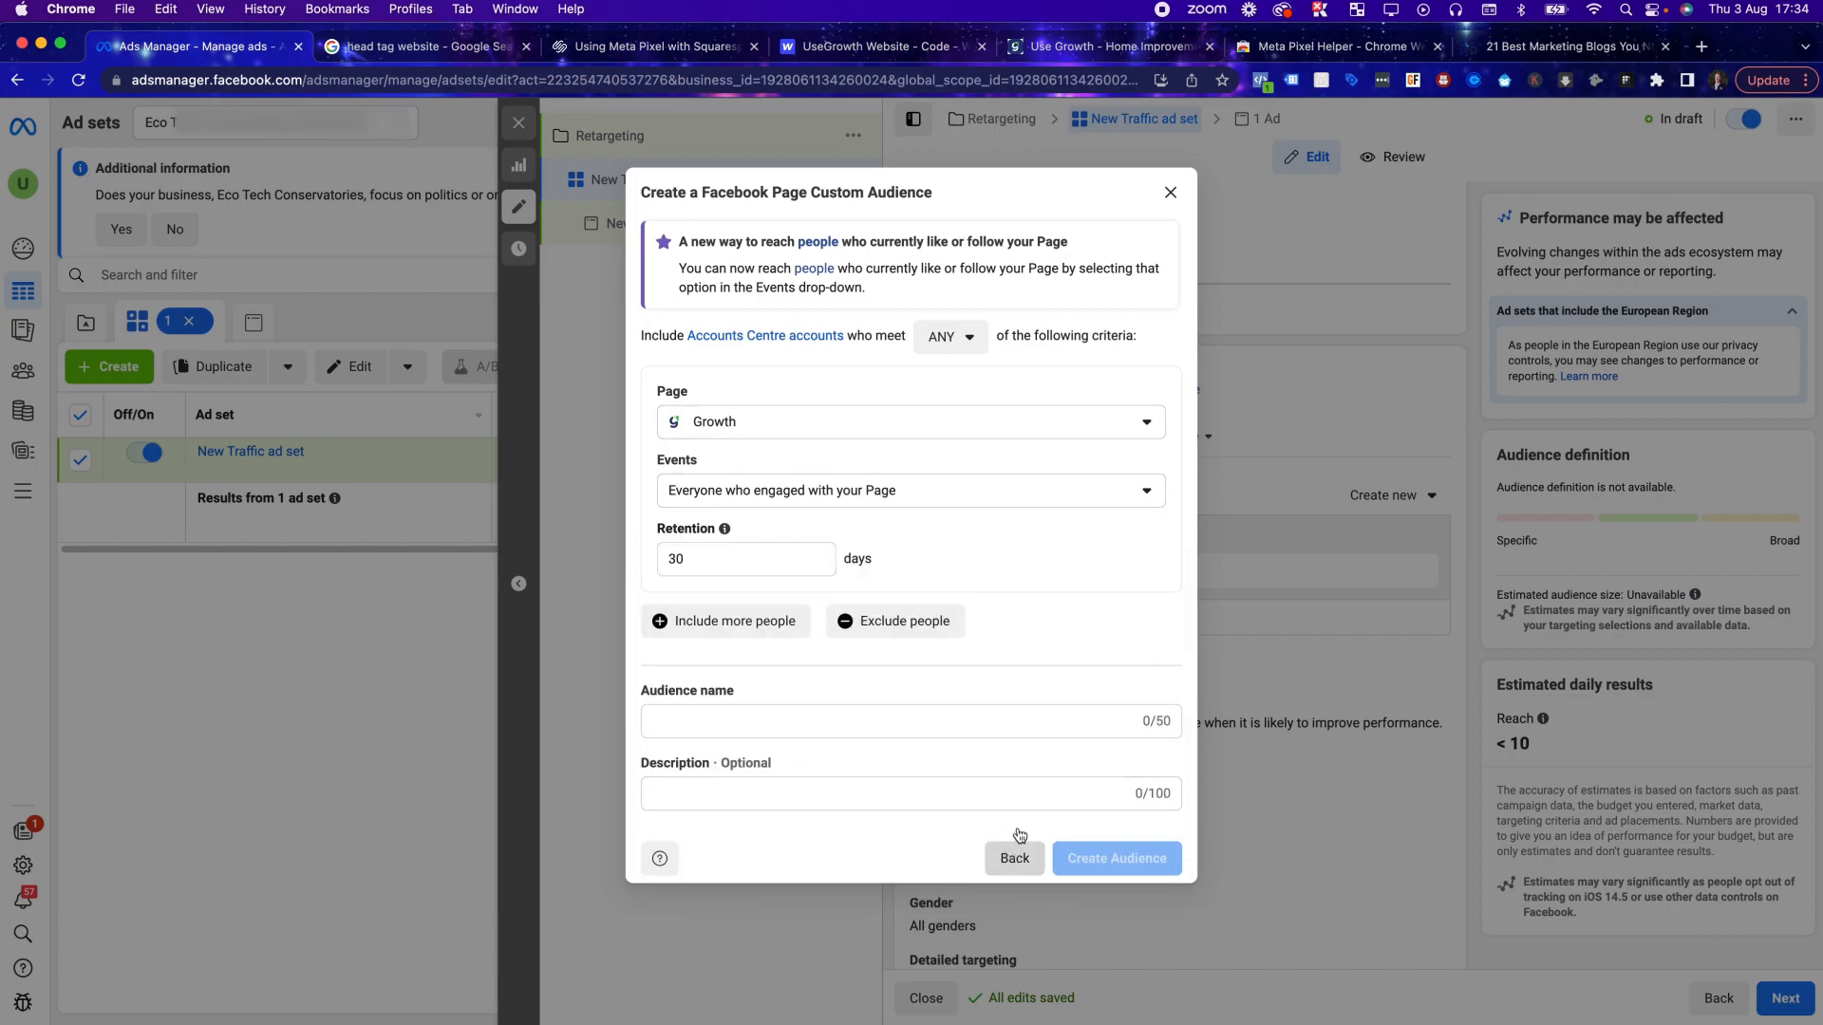
{"action": "left_click", "coordinate": [1015, 857]}
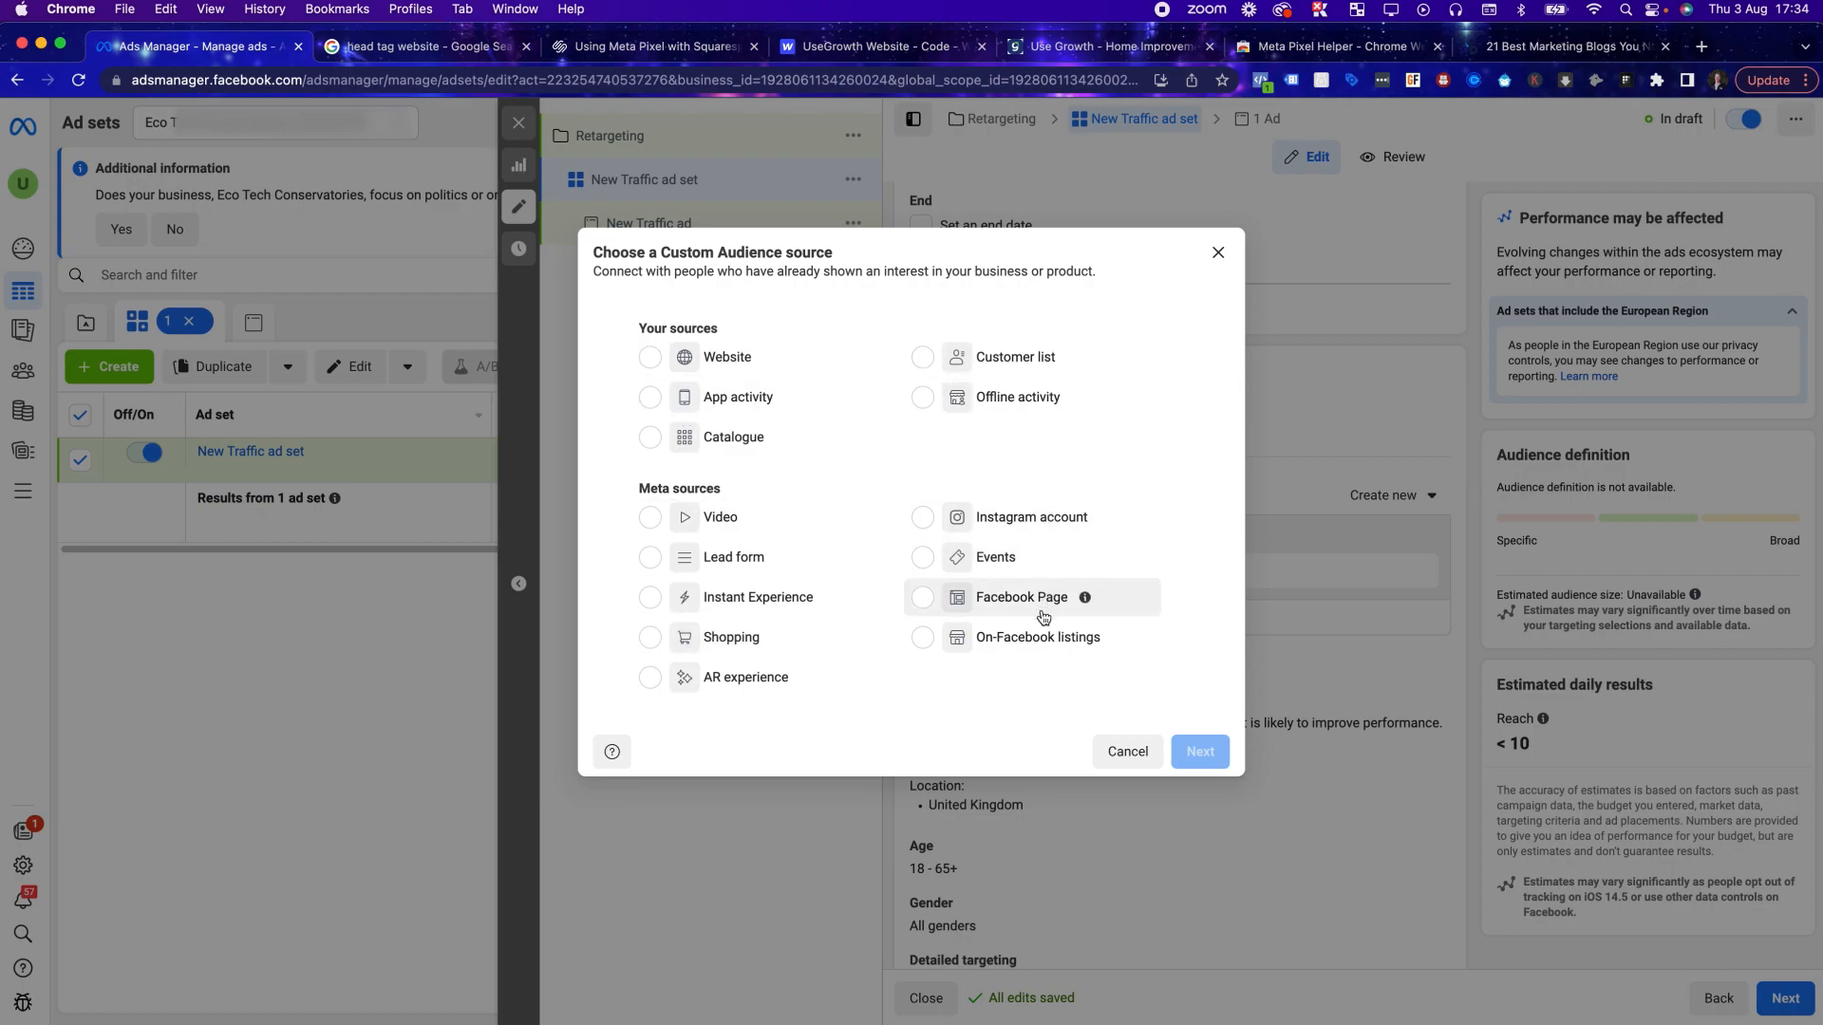
{"action": "left_click", "coordinate": [1035, 521]}
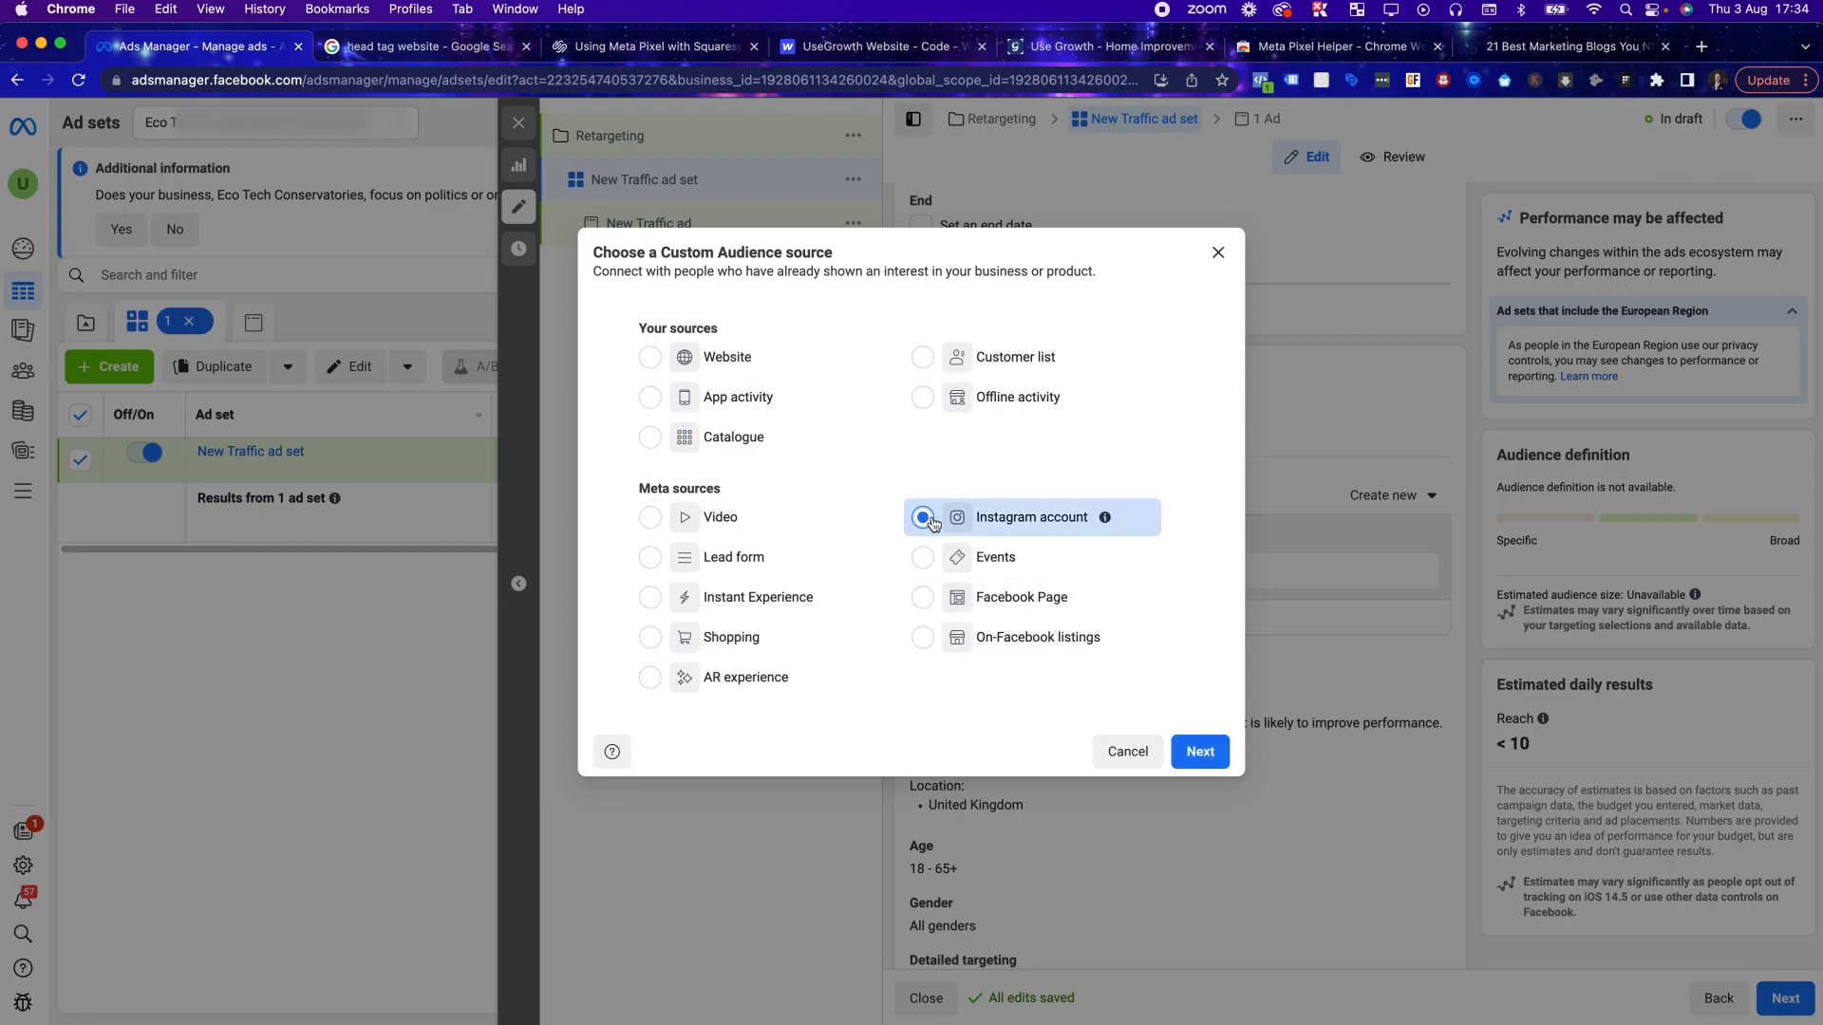
{"action": "left_click", "coordinate": [1200, 751]}
Look through the Instagram accounts available as the audience's source and keep the selected one
{"action": "left_click", "coordinate": [750, 353]}
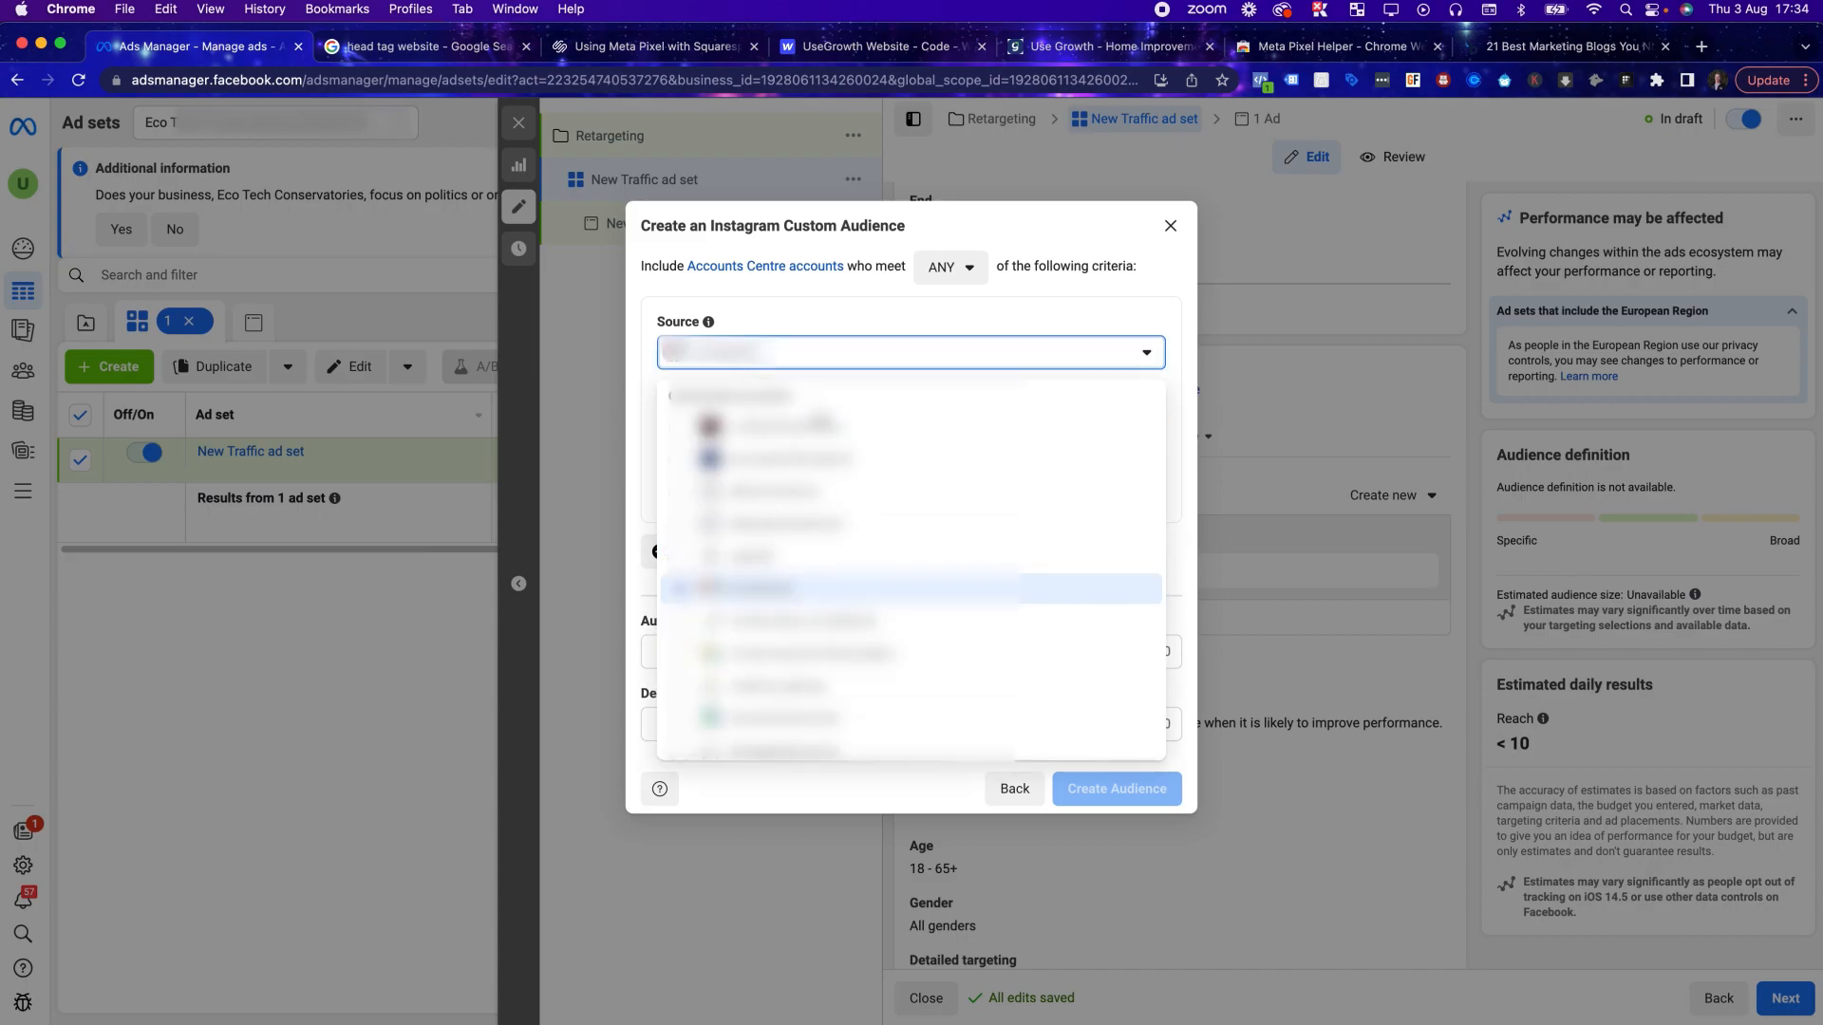
{"action": "scroll", "coordinate": [828, 440], "scroll_direction": "down", "scroll_amount": 5}
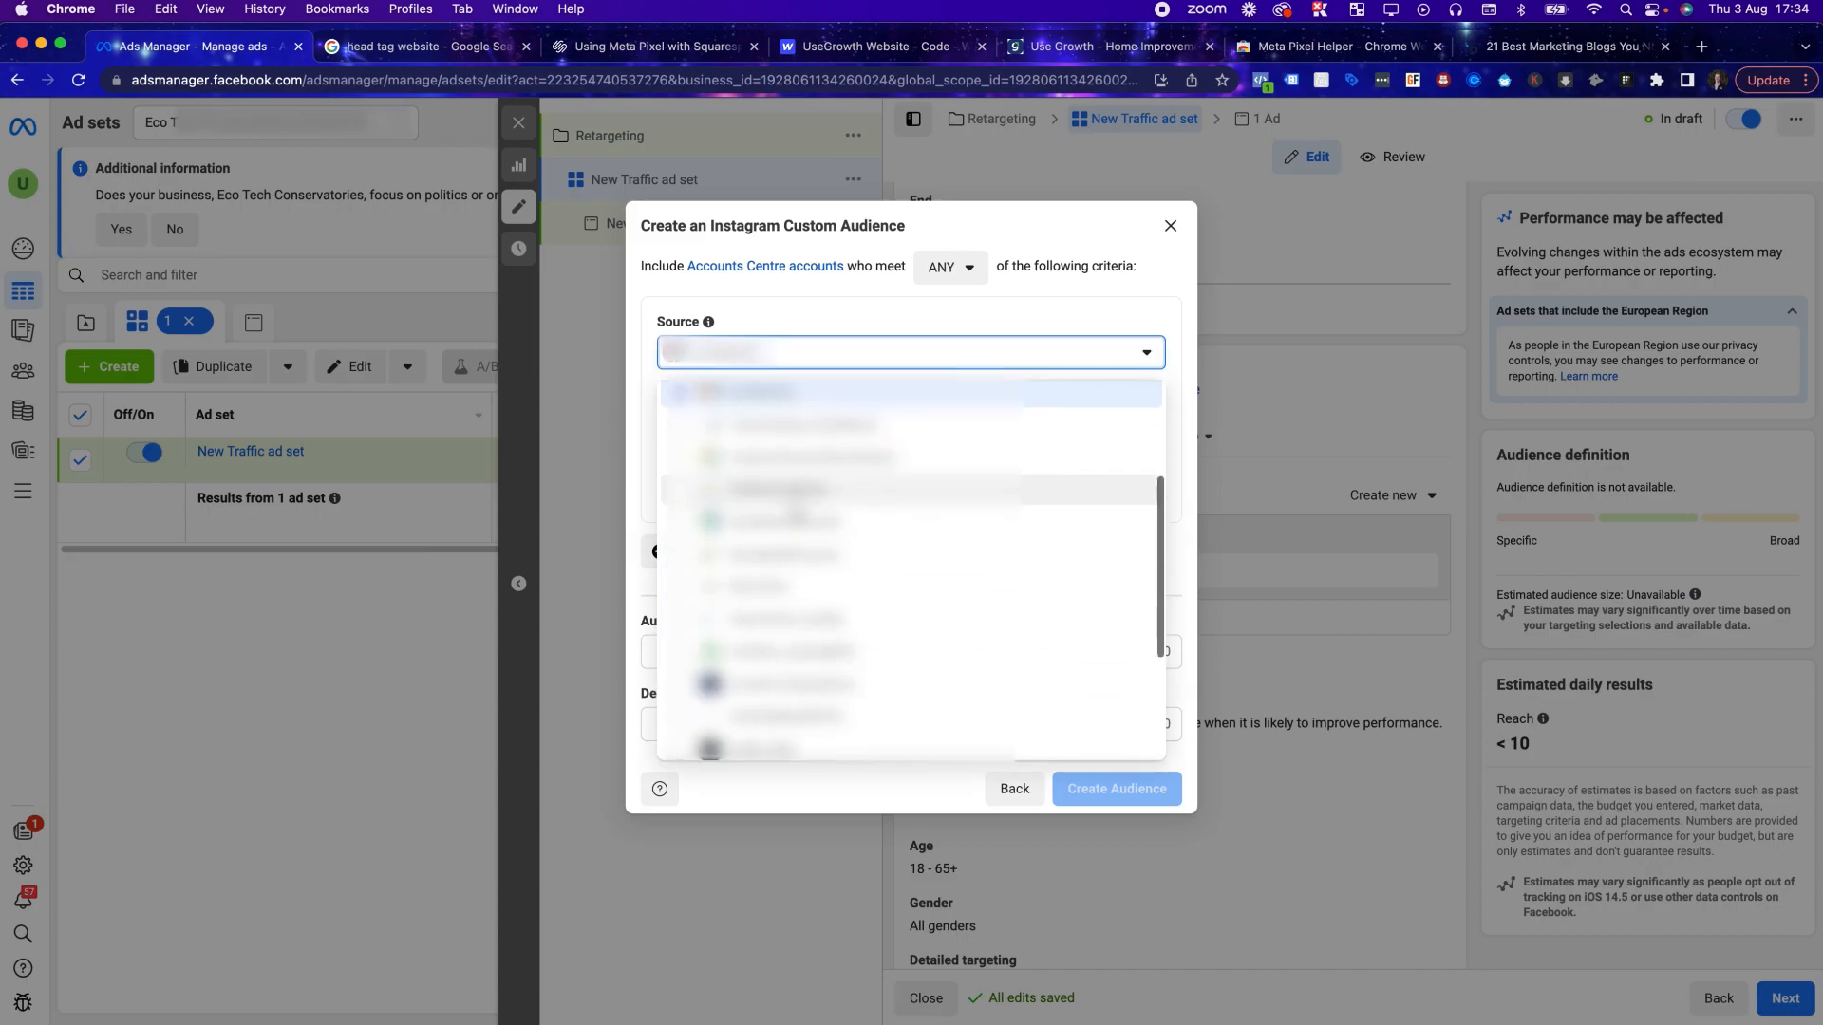
{"action": "scroll", "coordinate": [807, 494], "scroll_direction": "up", "scroll_amount": 3}
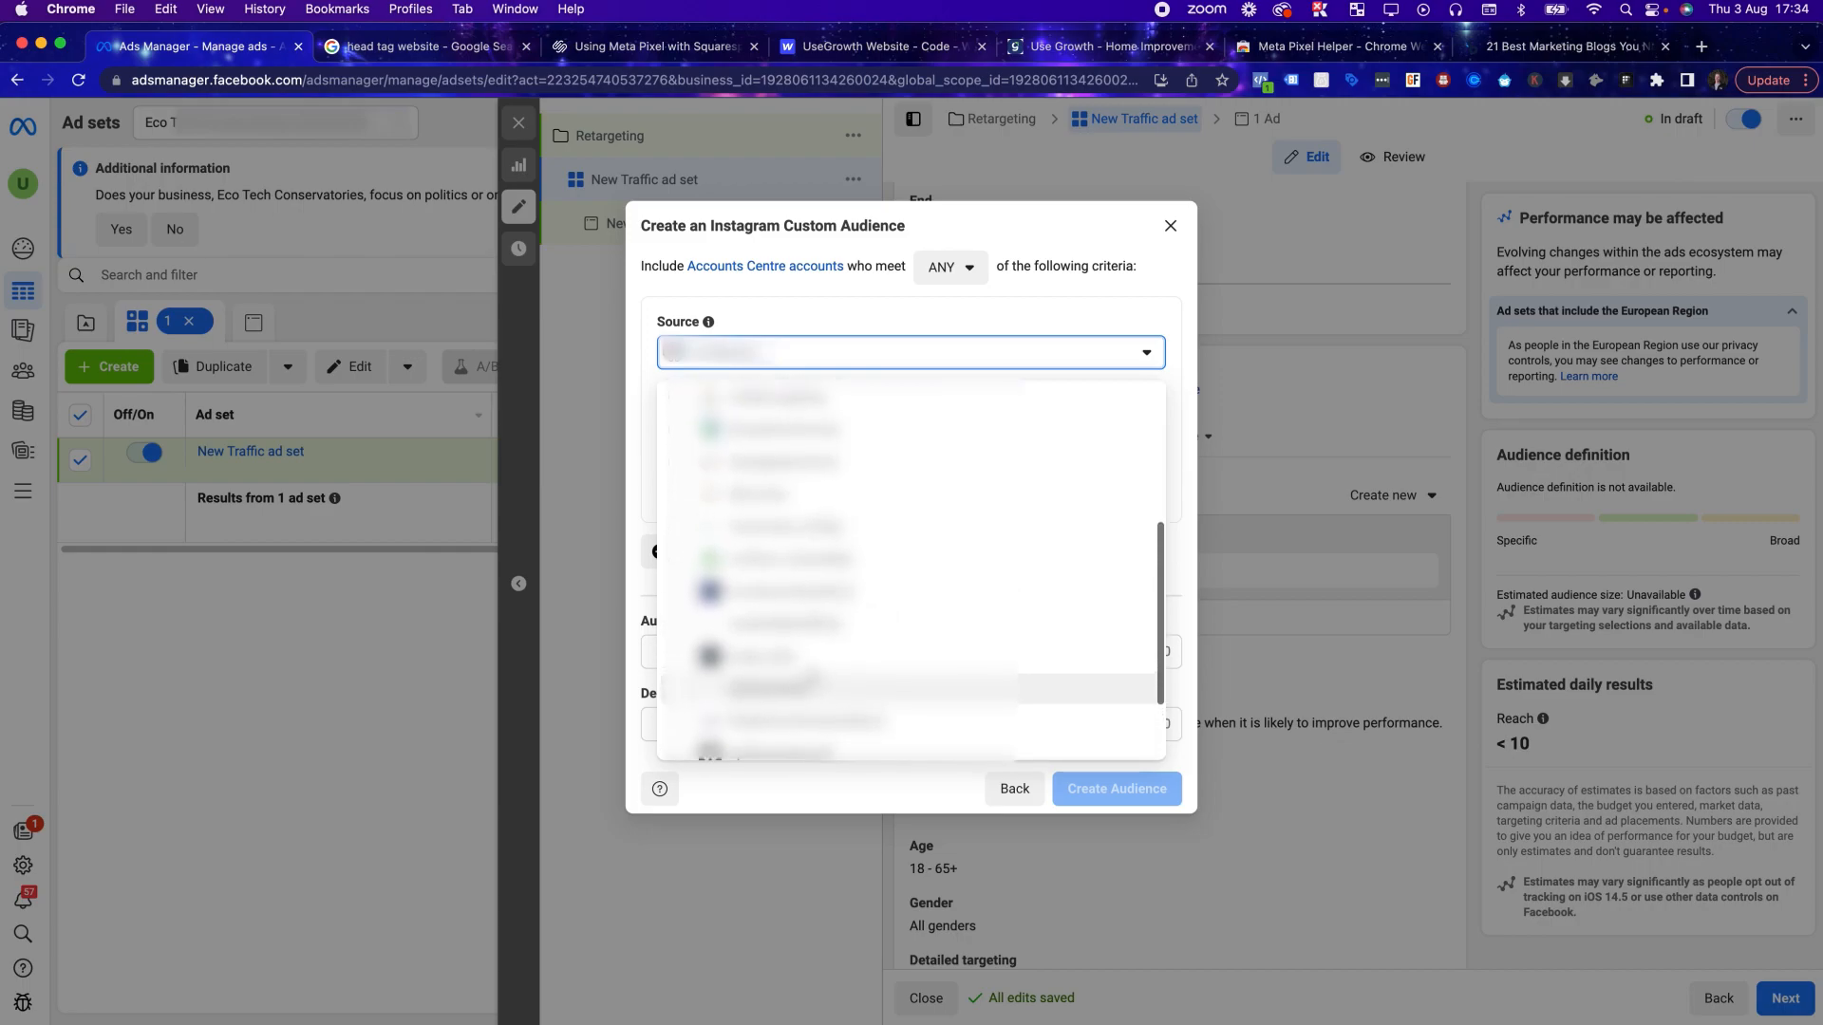
{"action": "scroll", "coordinate": [786, 541], "scroll_direction": "down", "scroll_amount": 3}
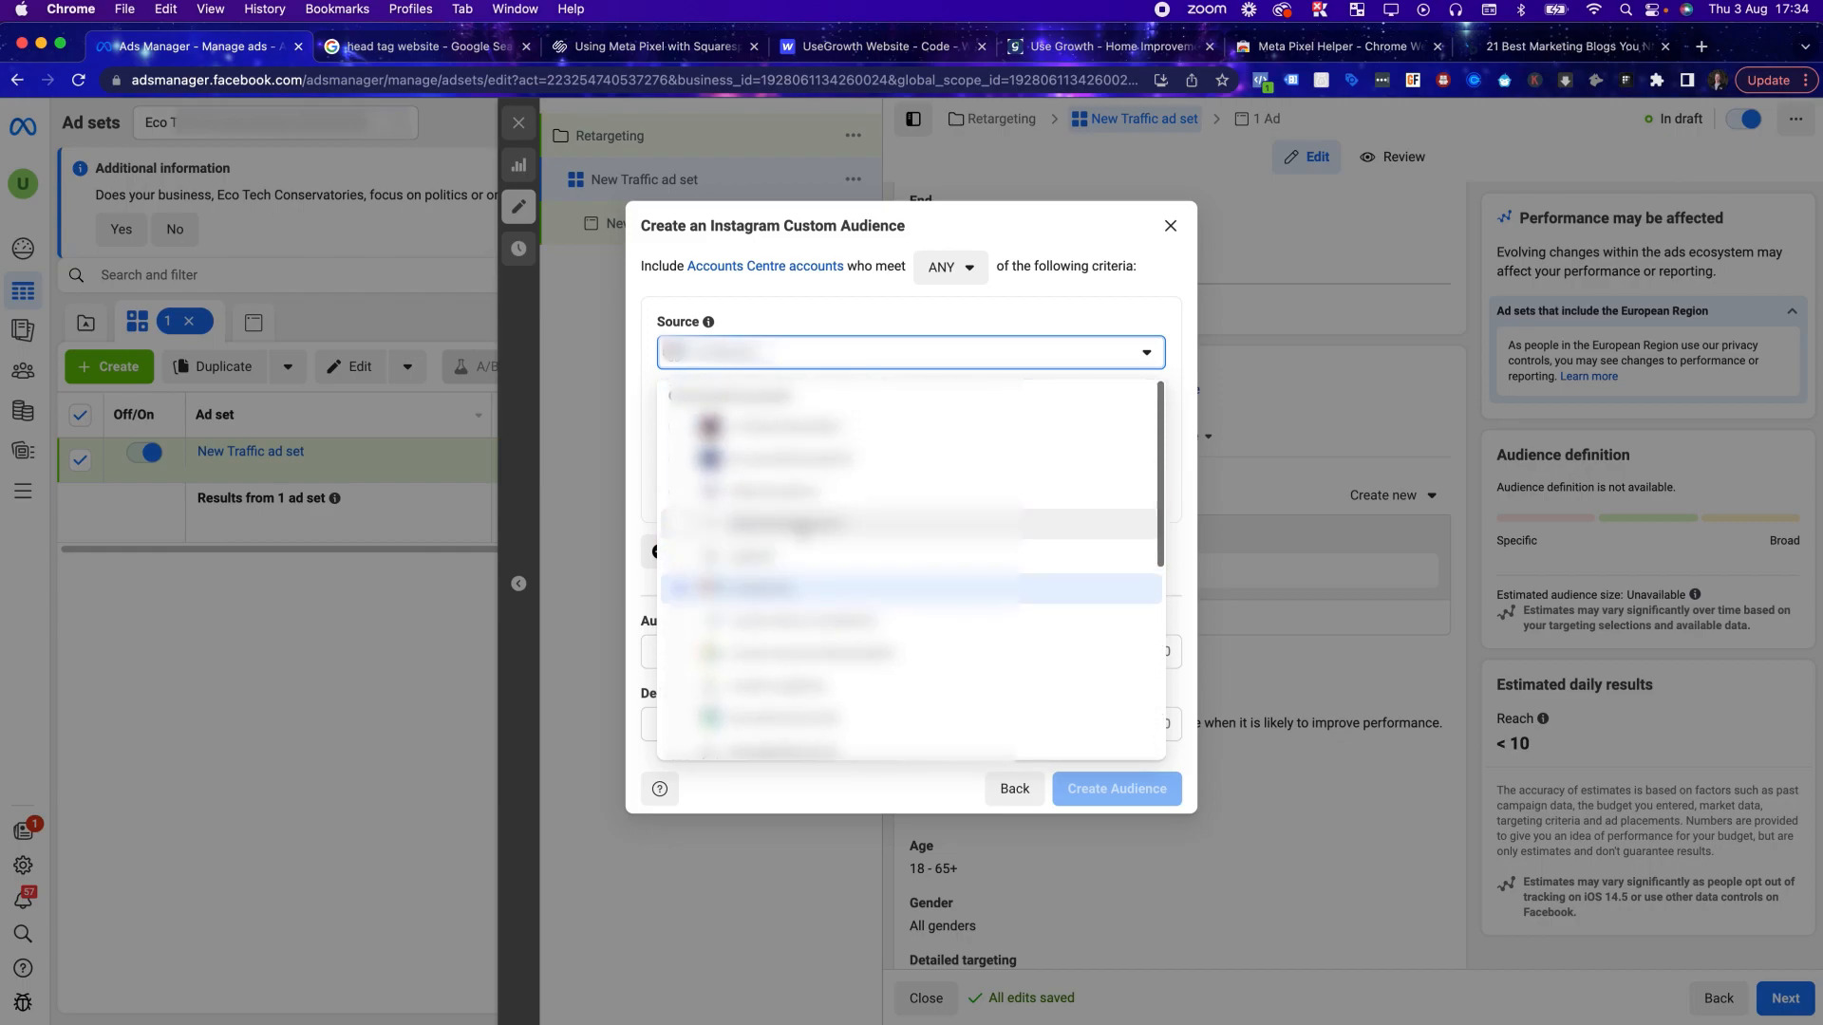
{"action": "scroll", "coordinate": [803, 570], "scroll_direction": "up", "scroll_amount": 3}
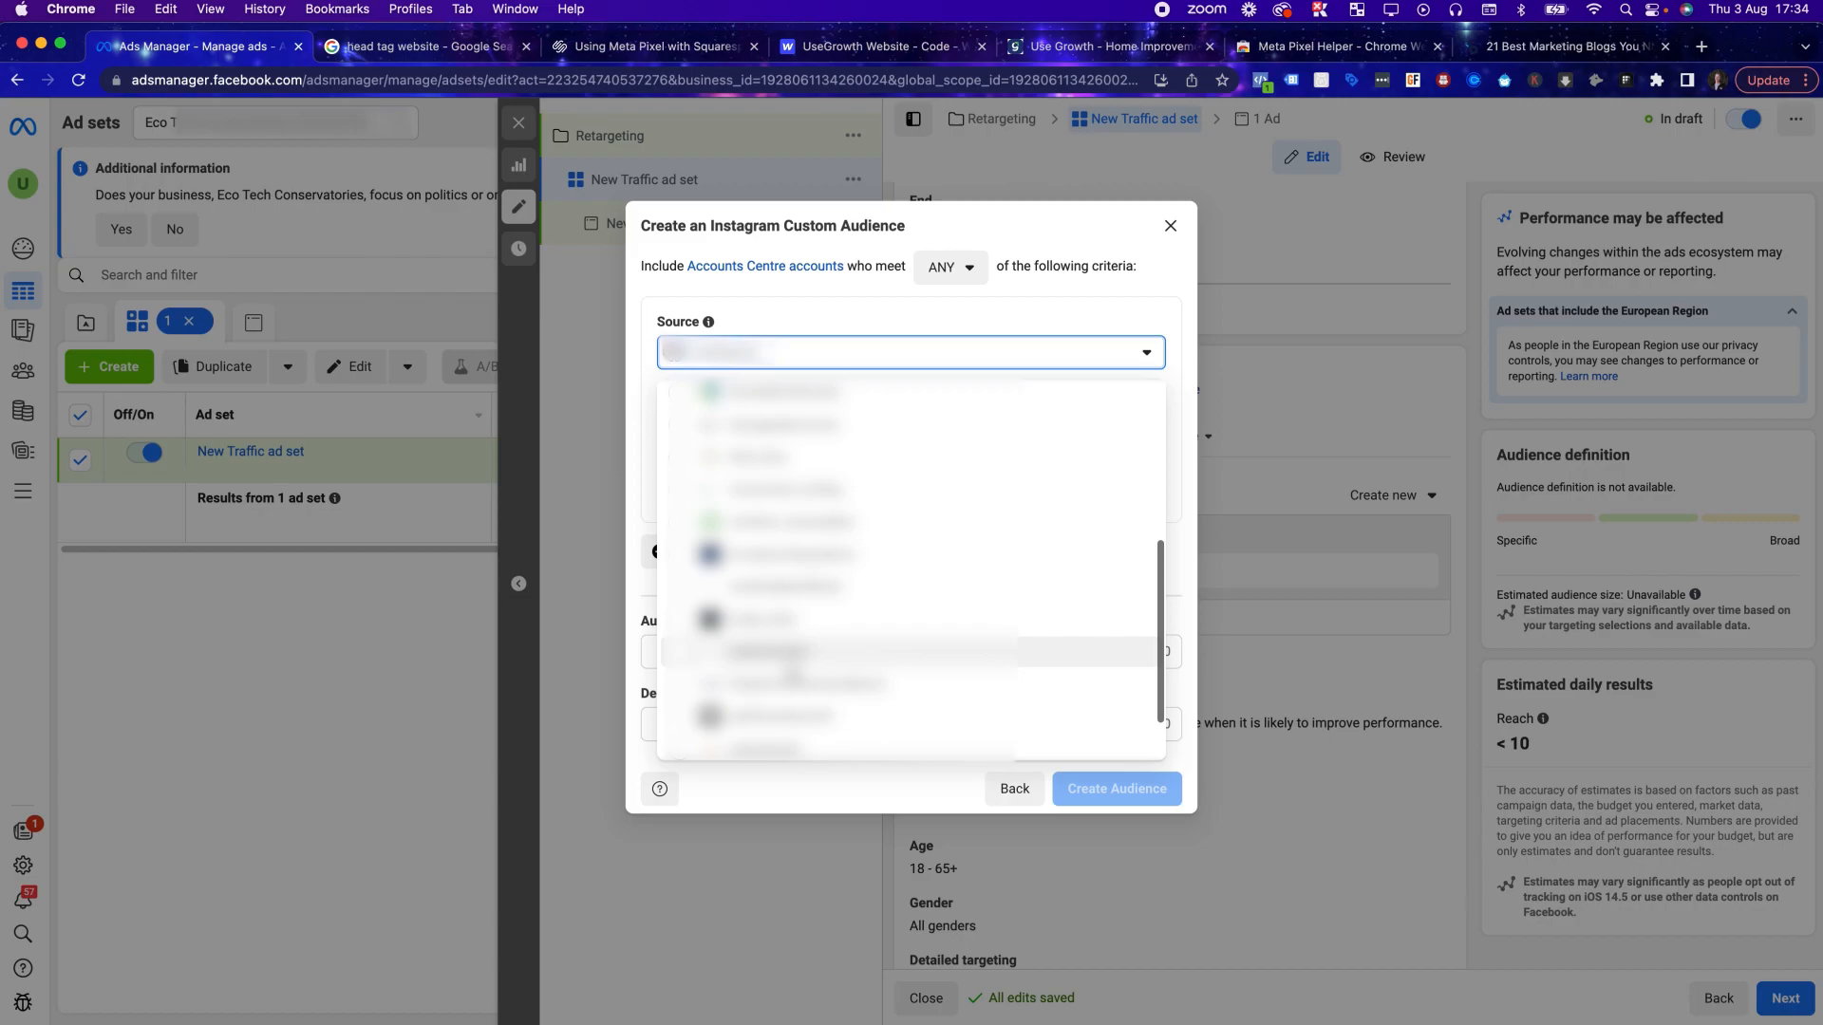
{"action": "scroll", "coordinate": [788, 634], "scroll_direction": "up", "scroll_amount": 4}
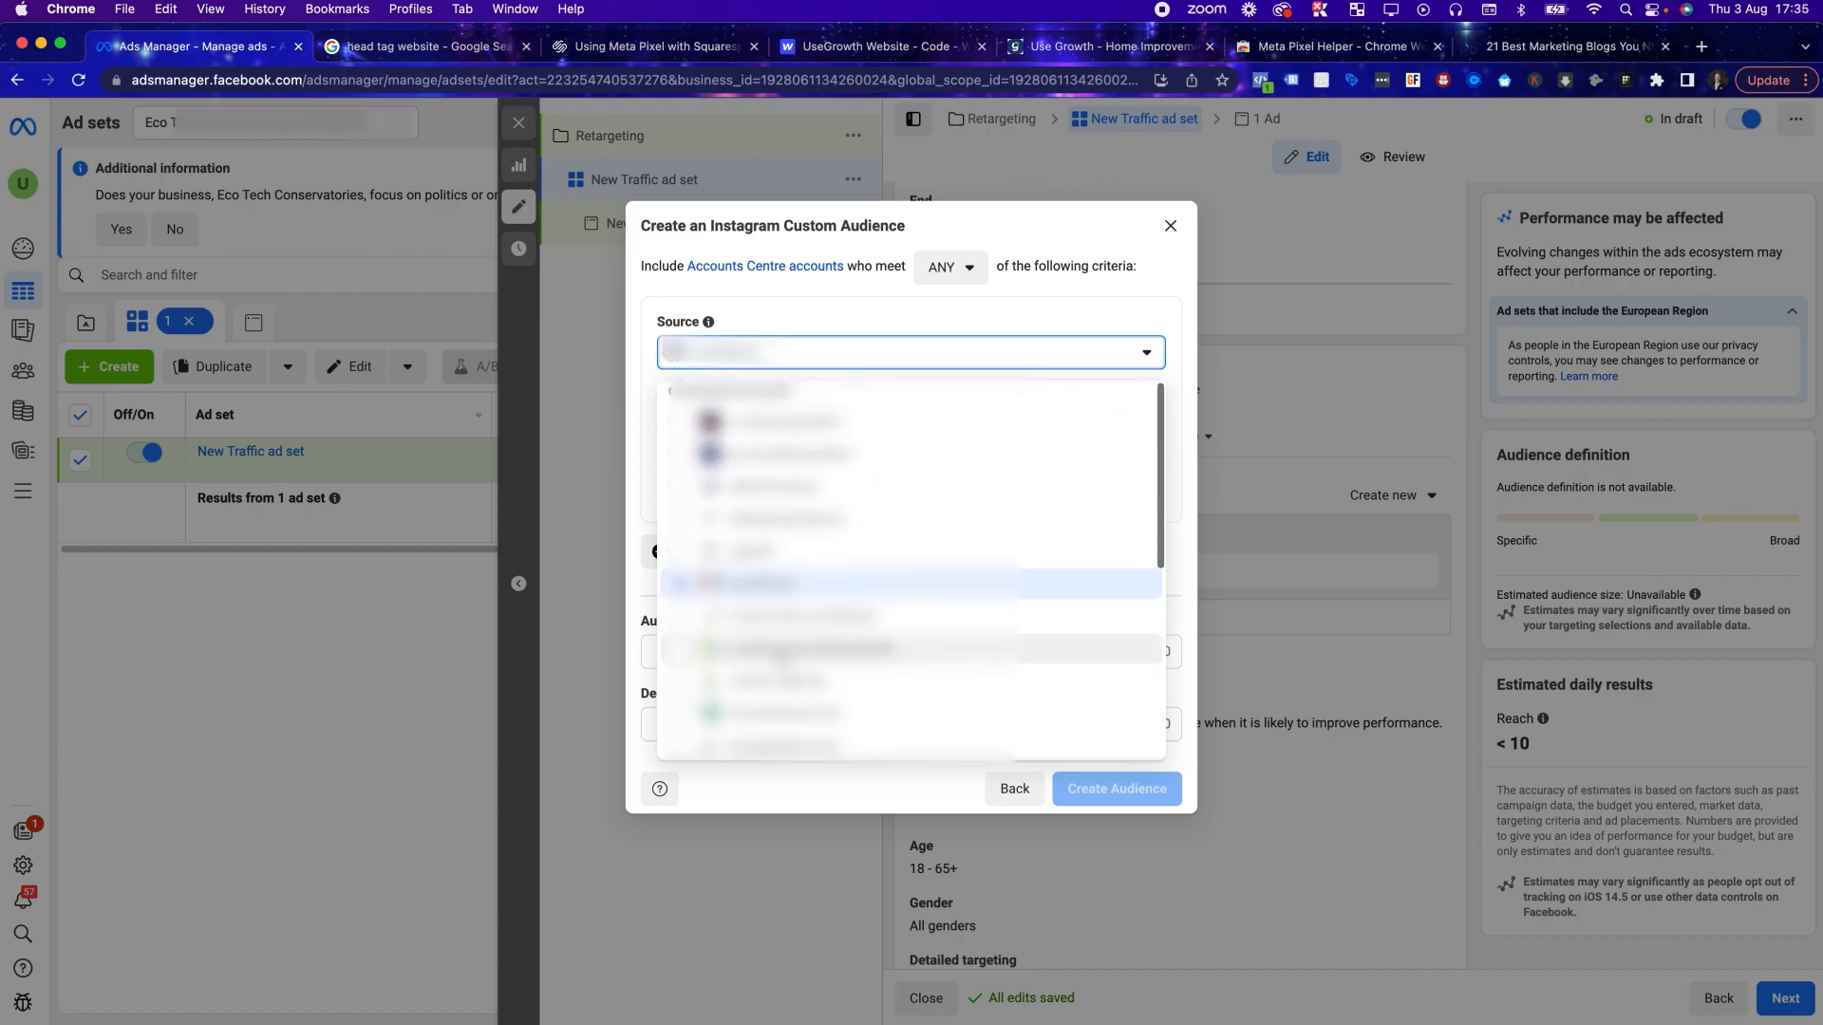
{"action": "left_click", "coordinate": [1044, 306]}
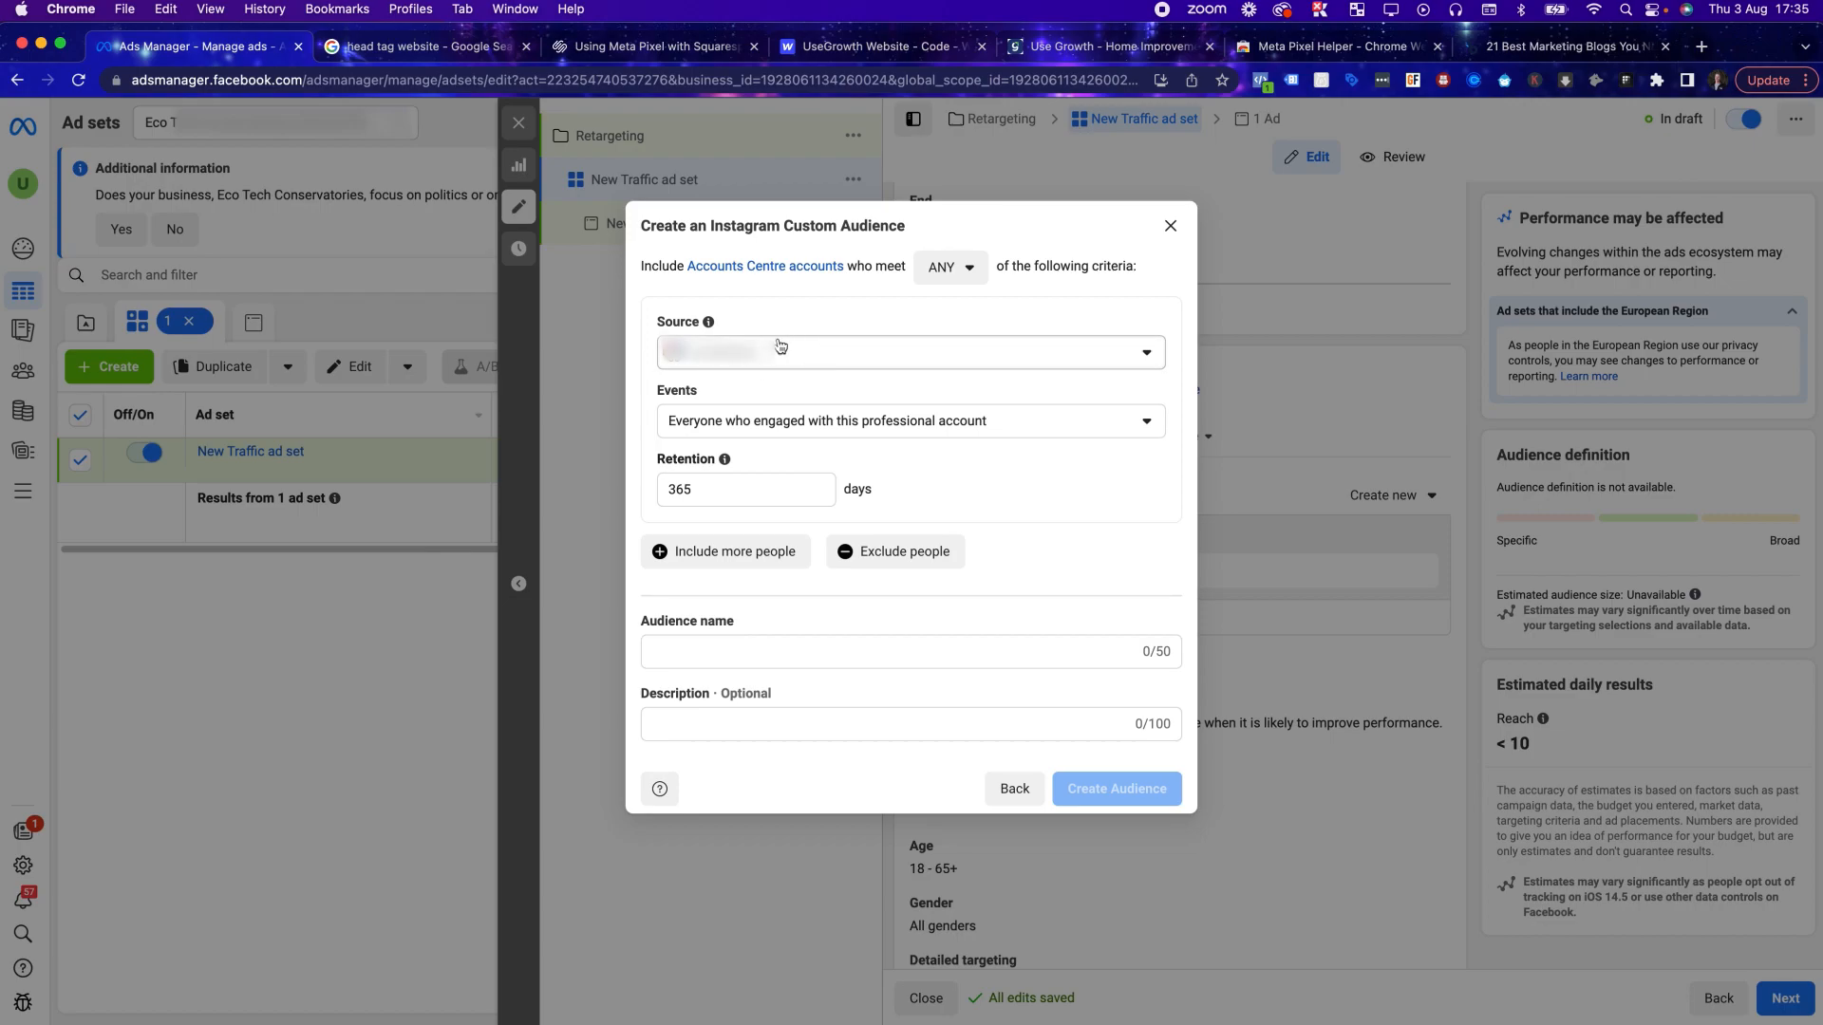
Set the Instagram audience's retention to 30 days and keep Everyone who engaged with this professional account as its event
{"action": "double_click", "coordinate": [679, 489]}
{"action": "type", "text": "30"}
{"action": "left_click", "coordinate": [940, 484]}
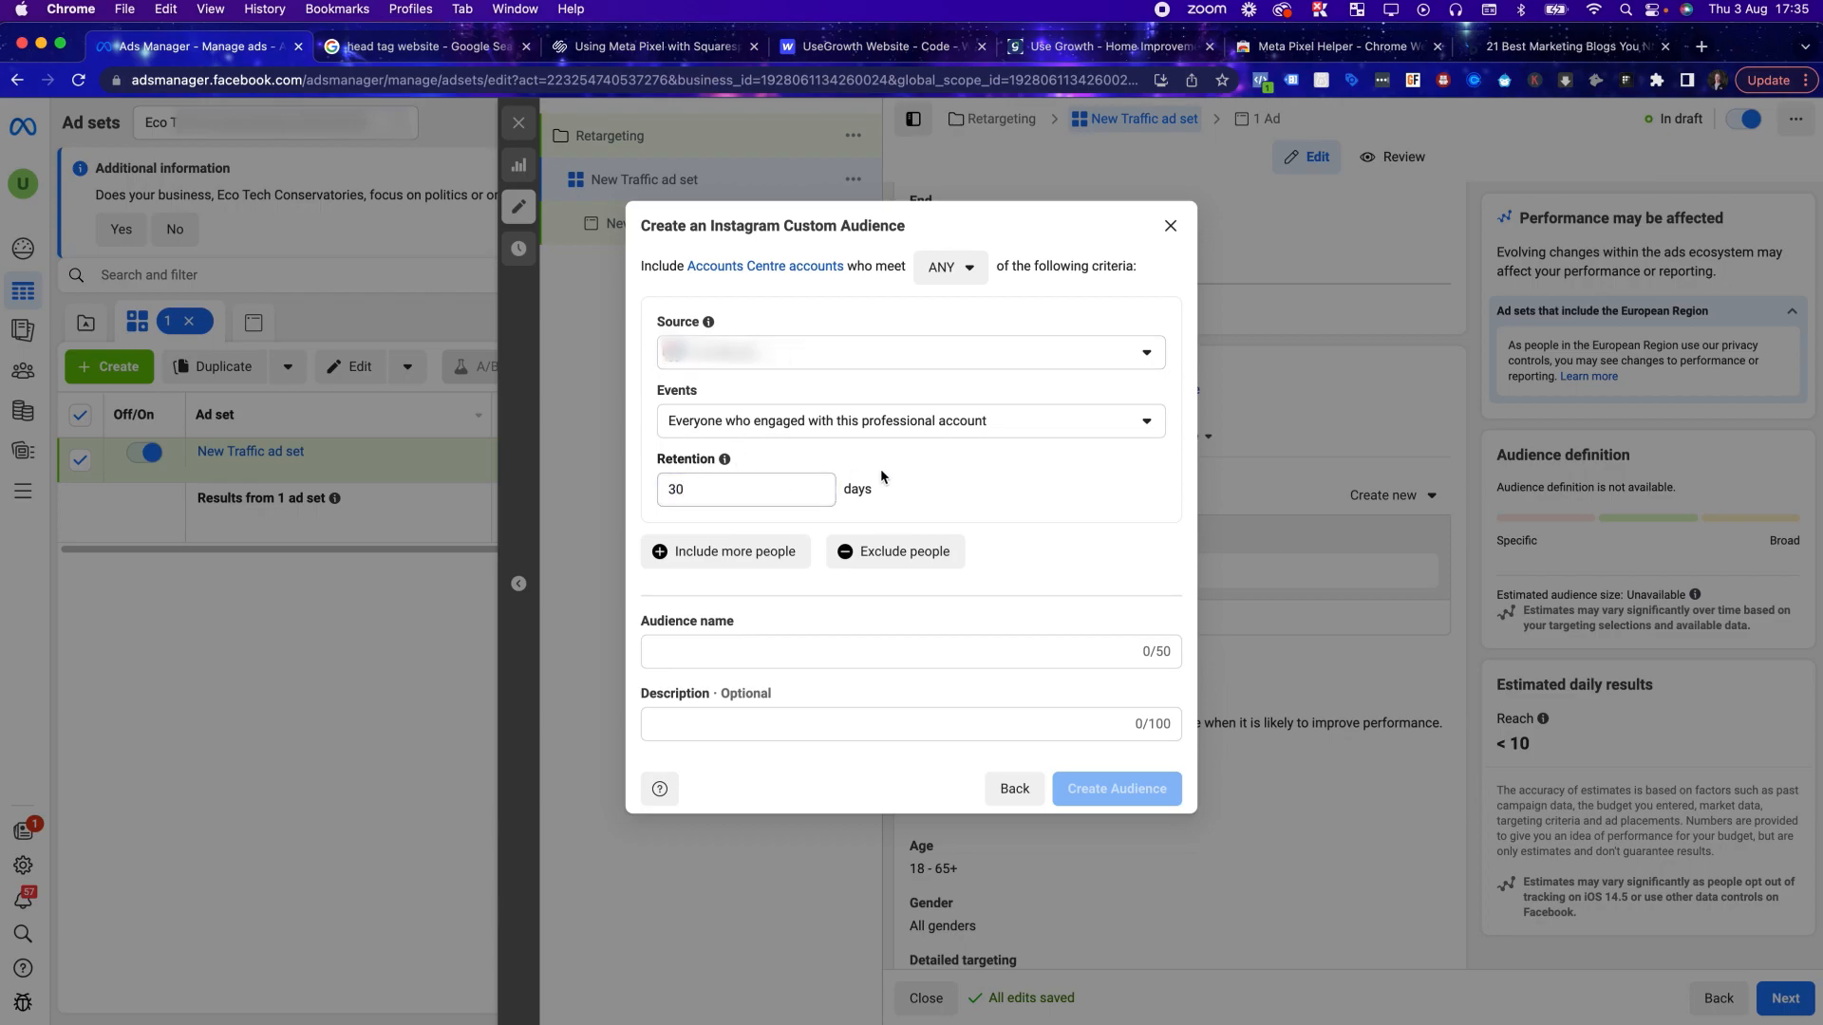
{"action": "left_click", "coordinate": [832, 429]}
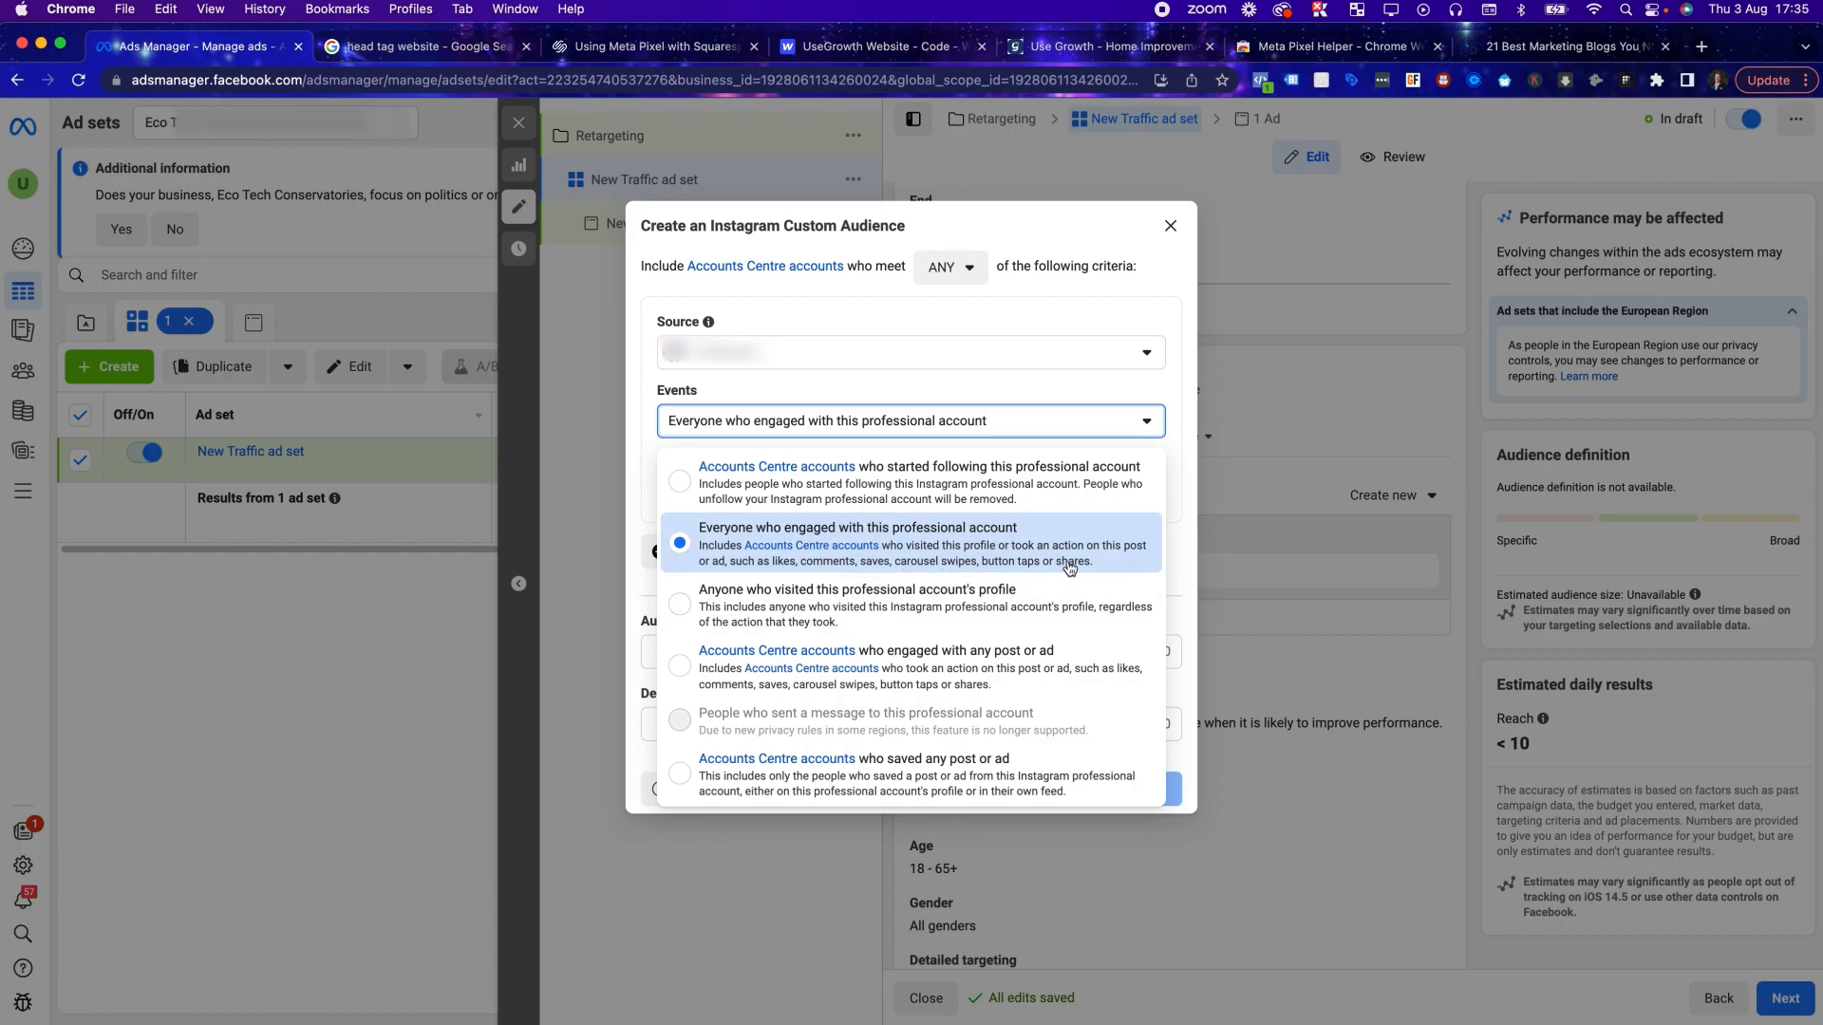
{"action": "left_click", "coordinate": [1048, 389]}
{"action": "left_click", "coordinate": [751, 494]}
{"action": "double_click", "coordinate": [751, 495]}
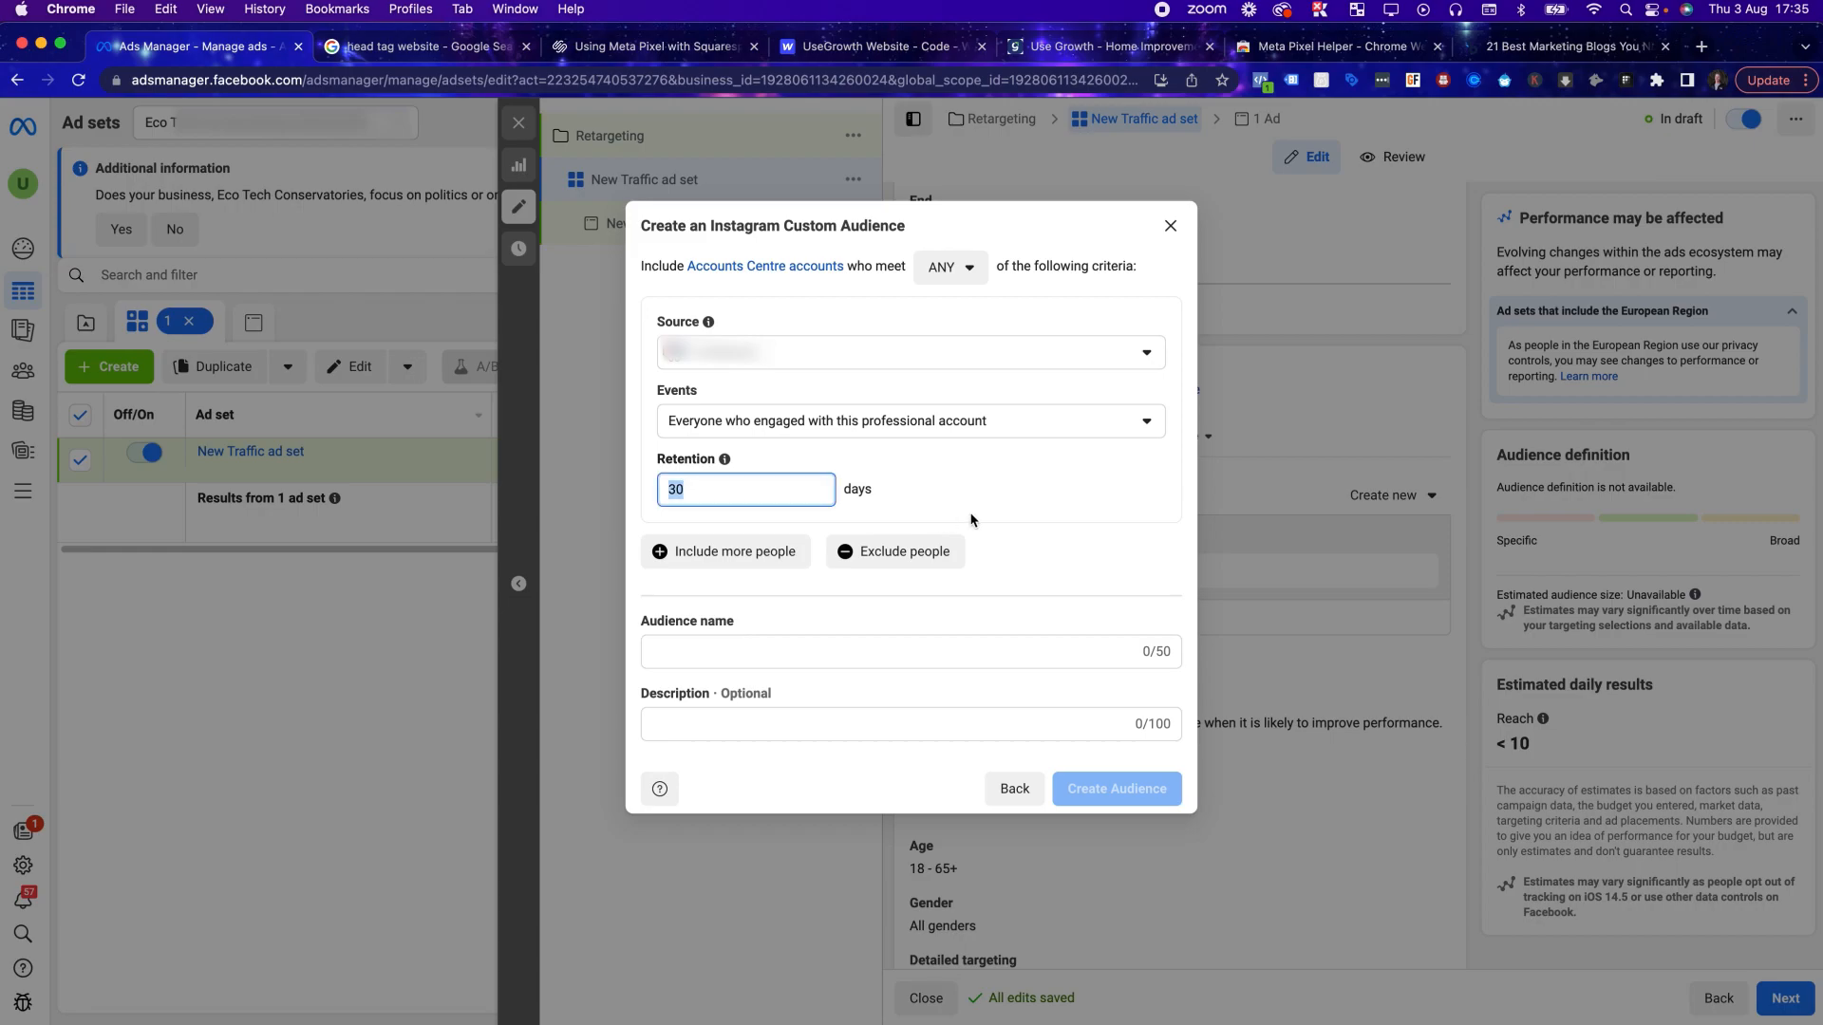
Name the Instagram audience "Engaged instagram 30 day" and close its setup without creating it
{"action": "left_click", "coordinate": [770, 646]}
{"action": "type", "text": "Engaged "}
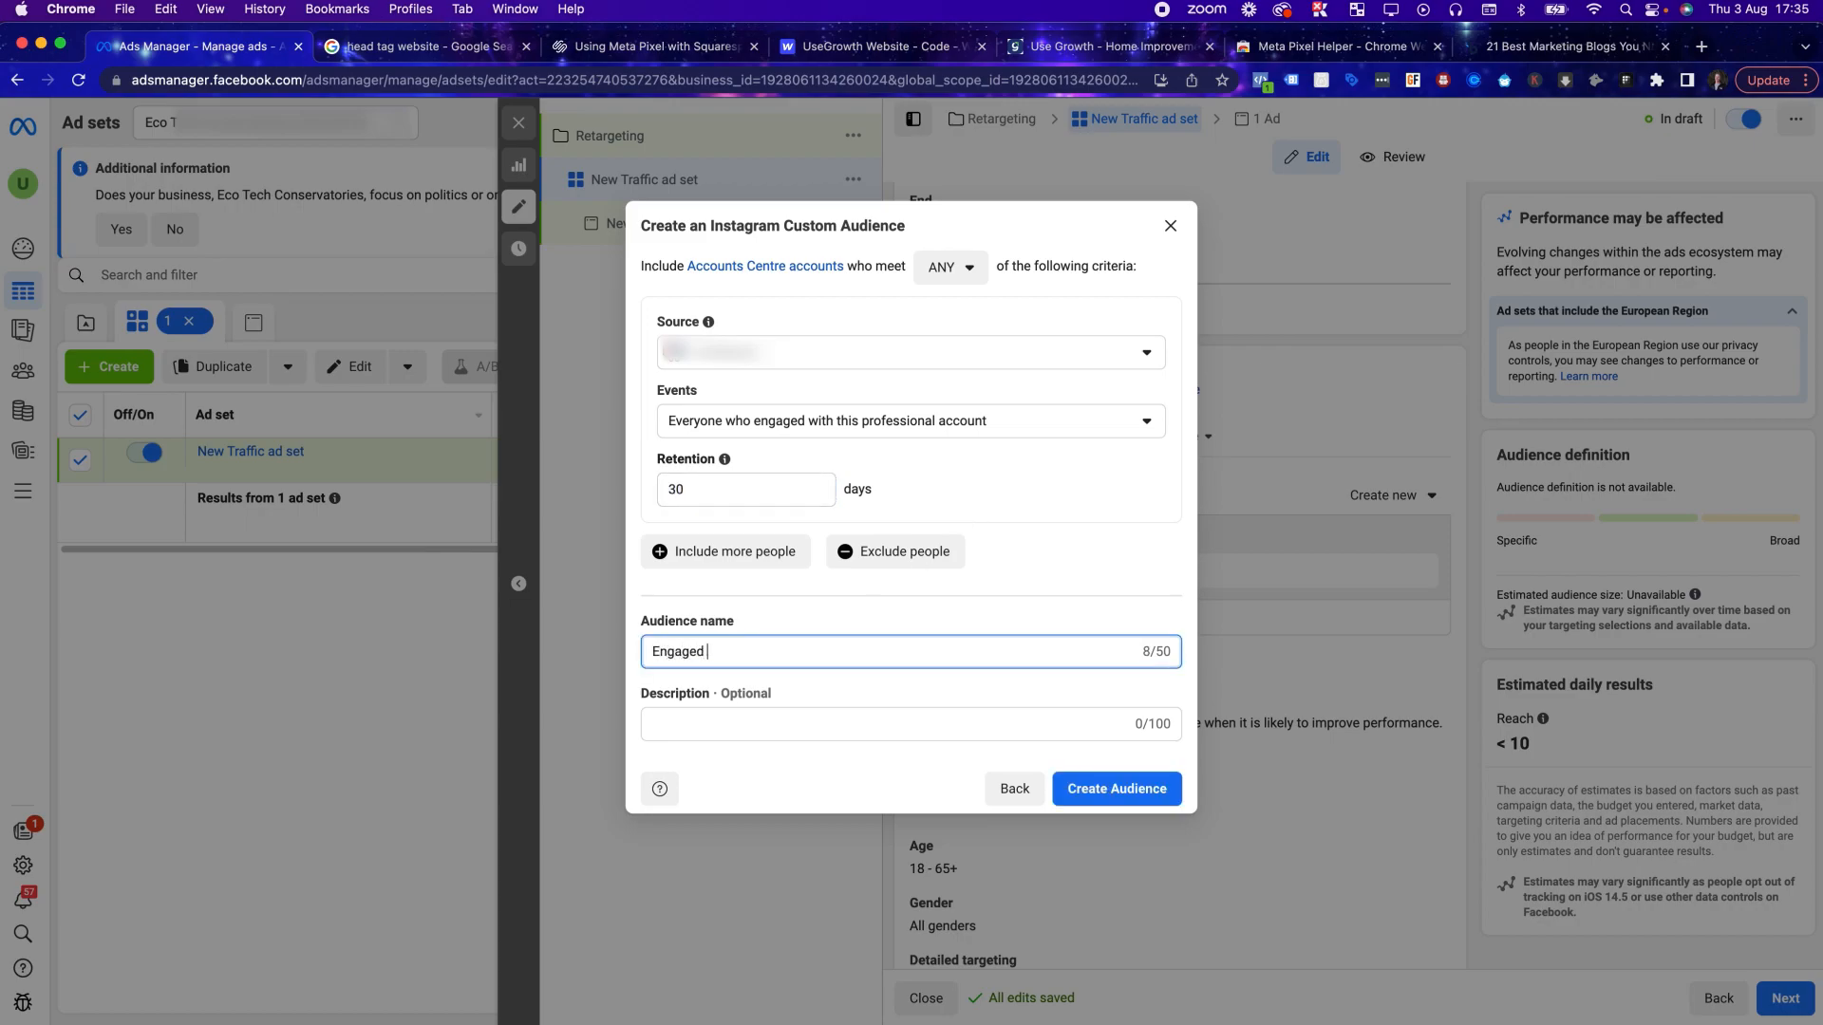
{"action": "type", "text": "instagram 30 day"}
{"action": "left_click", "coordinate": [1189, 224]}
{"action": "left_click", "coordinate": [1171, 229]}
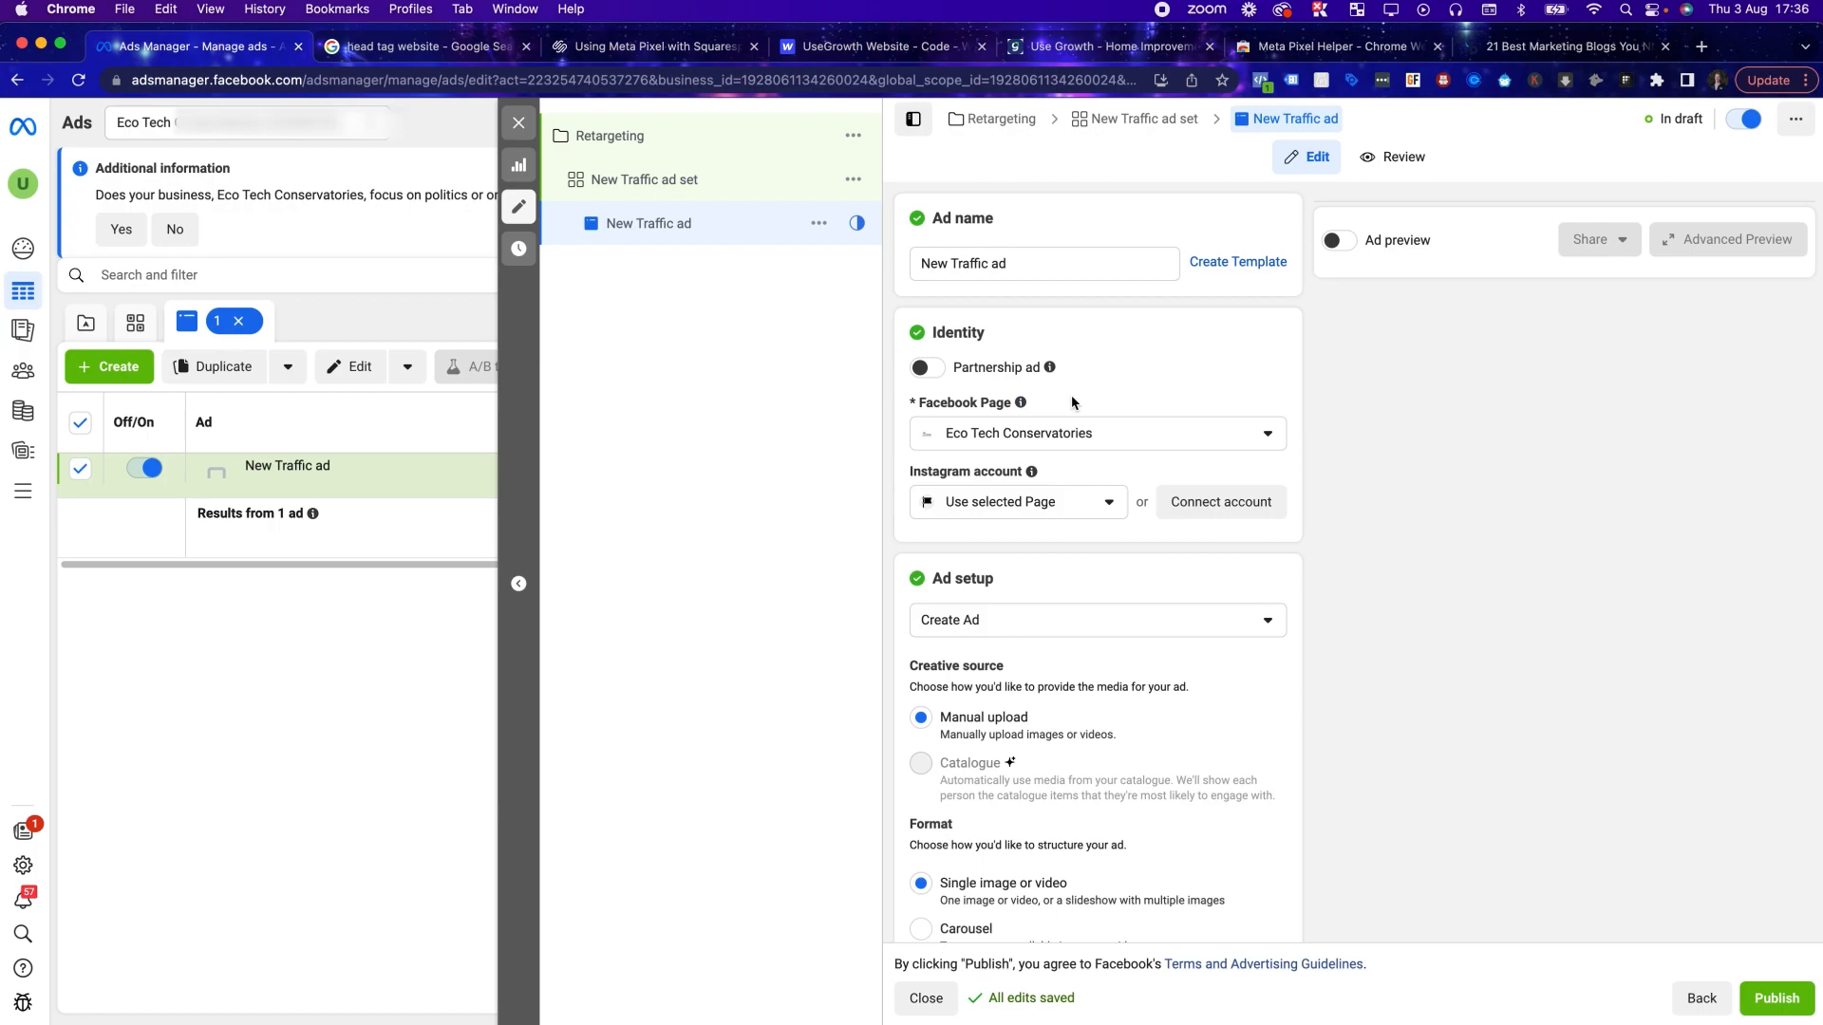
Review the new Traffic ad's identity, ad setup, format and creative settings
{"action": "scroll", "coordinate": [1082, 427], "scroll_direction": "down", "scroll_amount": 5}
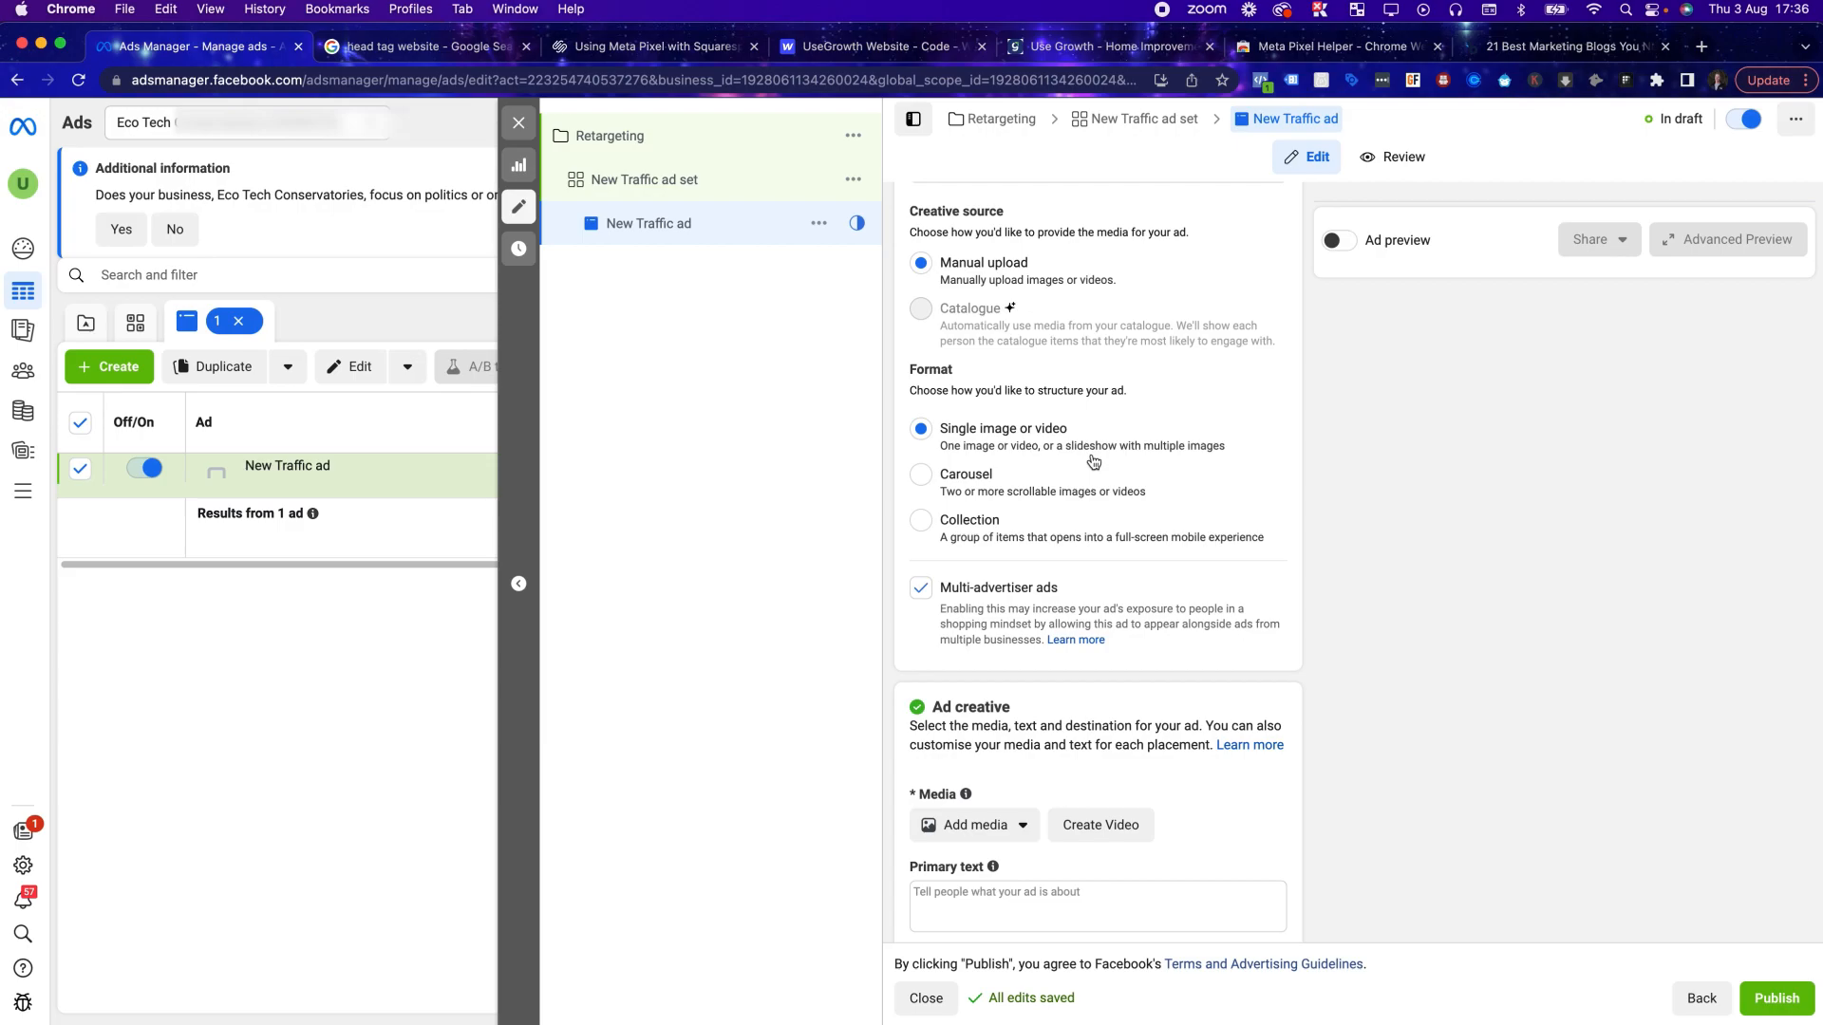